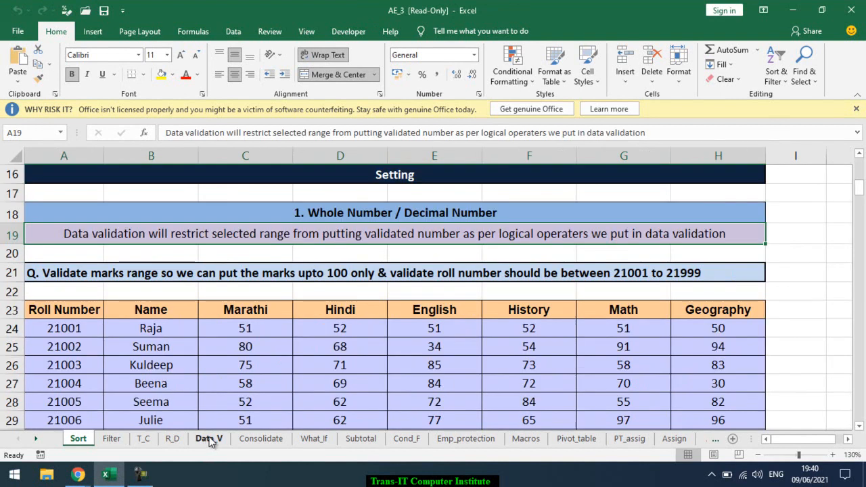
Step: Dismiss the licensing notice and collapse the ribbon on the Data_V sheet
left_click(856, 109)
right_click(258, 34)
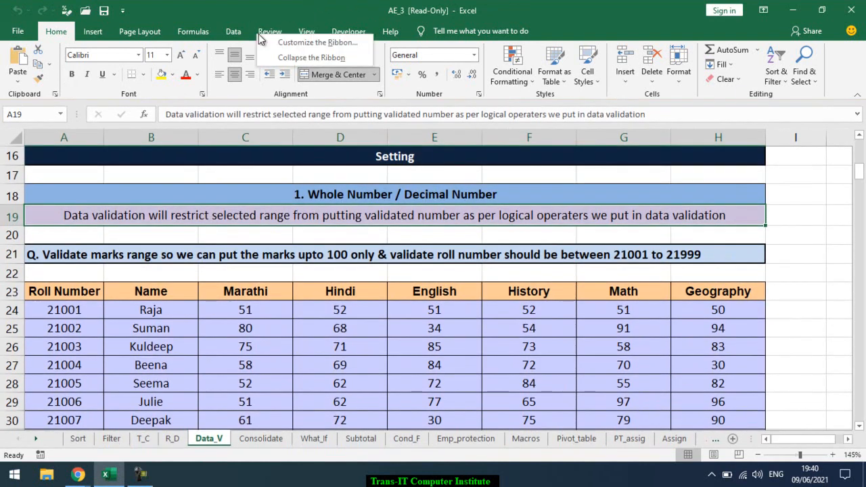
left_click(291, 57)
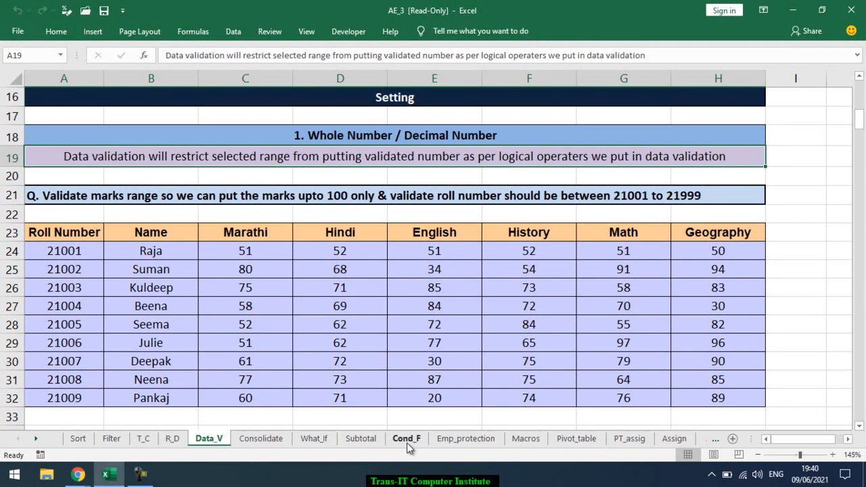
left_click(262, 302)
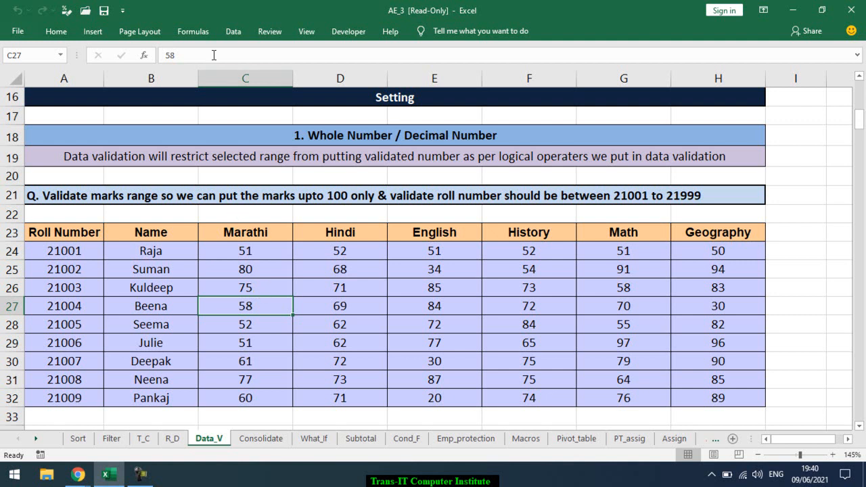
left_click(237, 31)
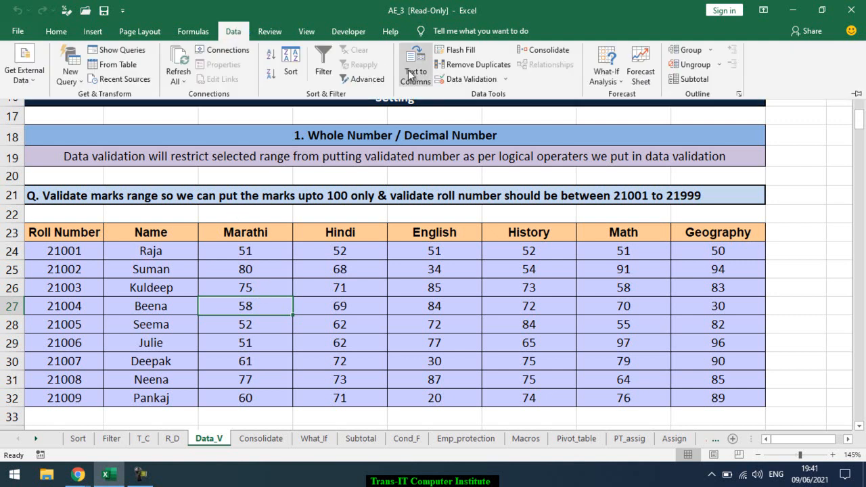
left_click(505, 79)
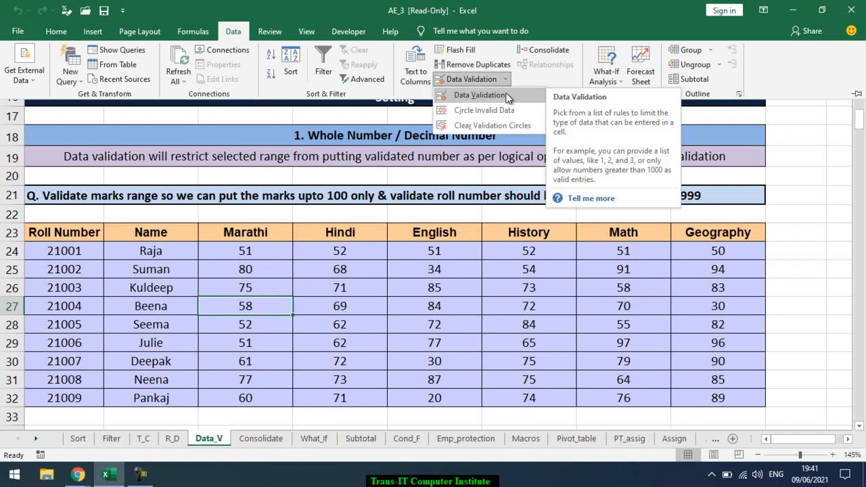
left_click(376, 291)
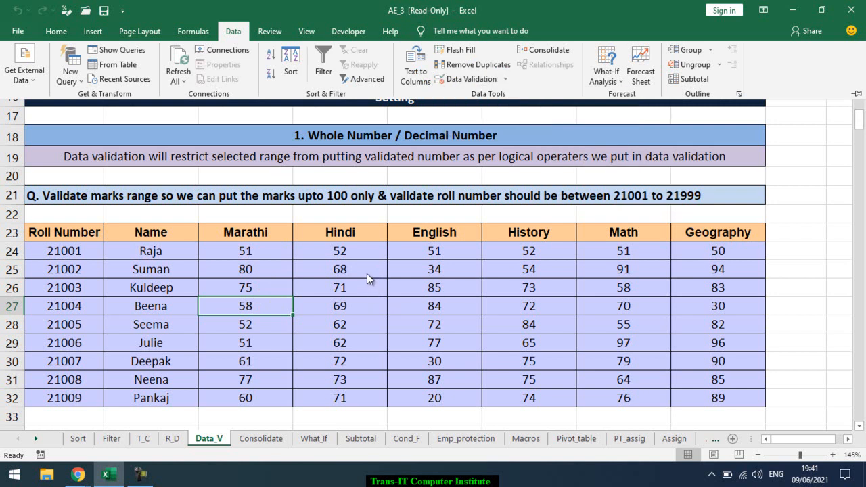
left_click(291, 267)
Step: Start a data validation rule for the marks range C24:H32 that allows whole numbers only
left_click_drag(271, 253, 614, 400)
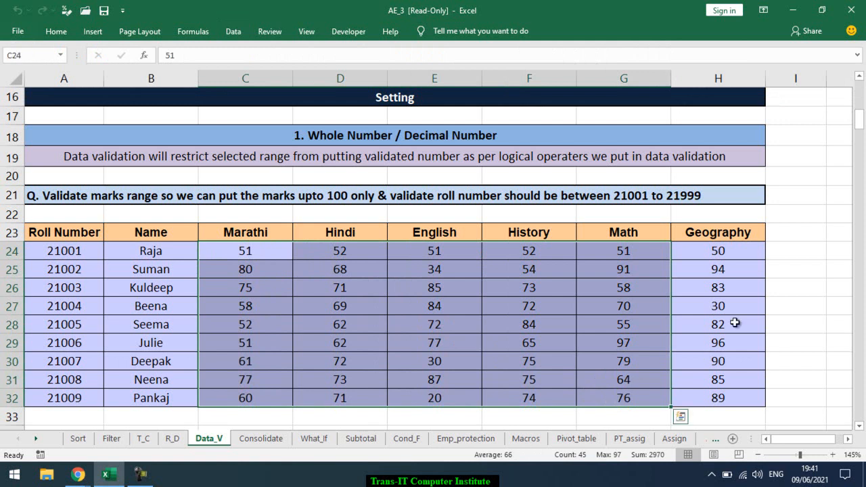
left_click(700, 394, "shift")
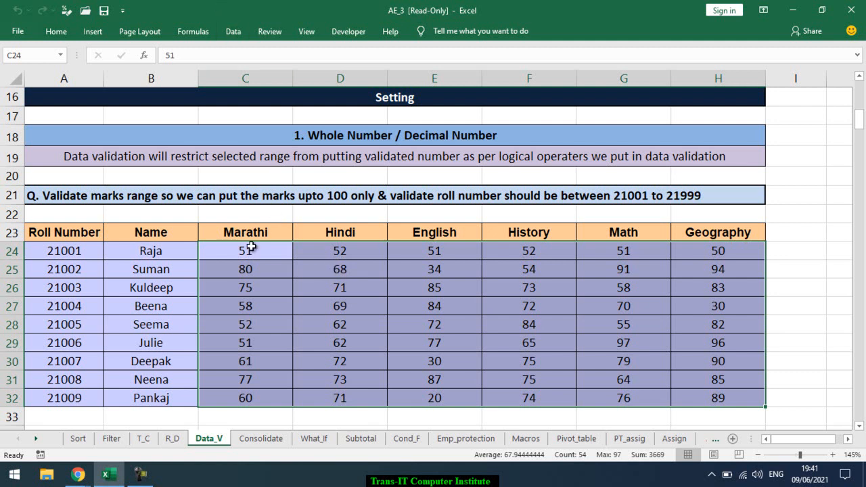
left_click_drag(250, 248, 717, 398)
left_click(233, 31)
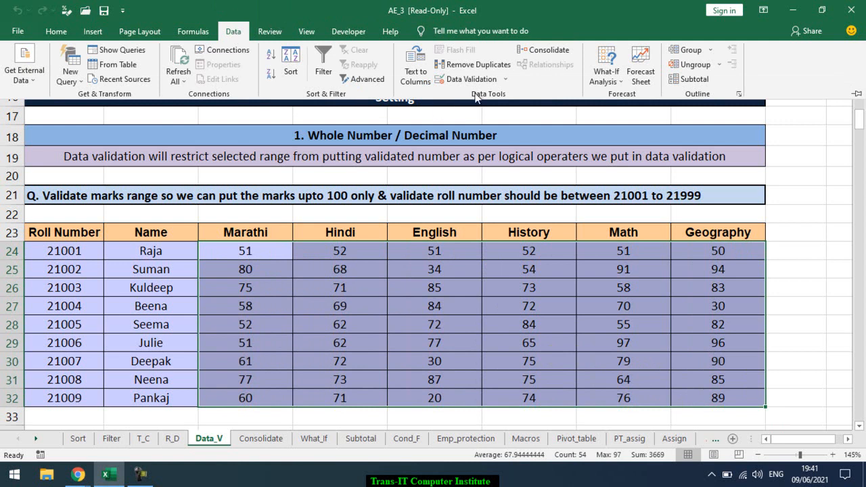
left_click(508, 79)
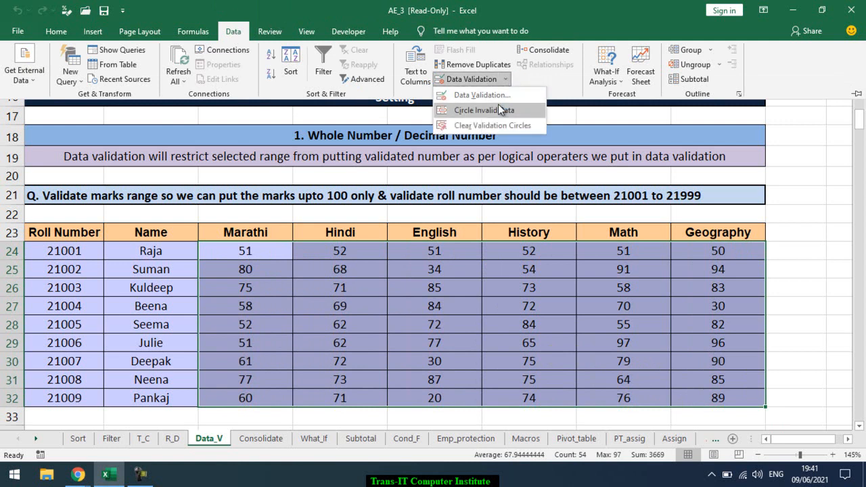
left_click(499, 101)
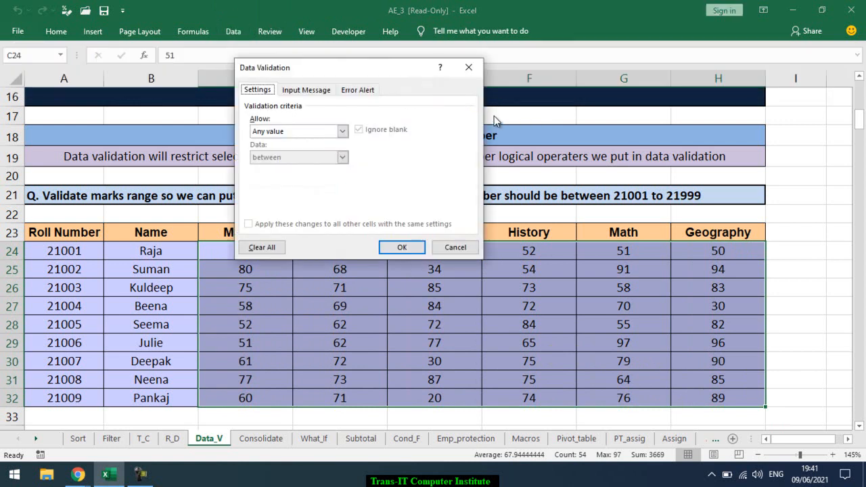
left_click(309, 132)
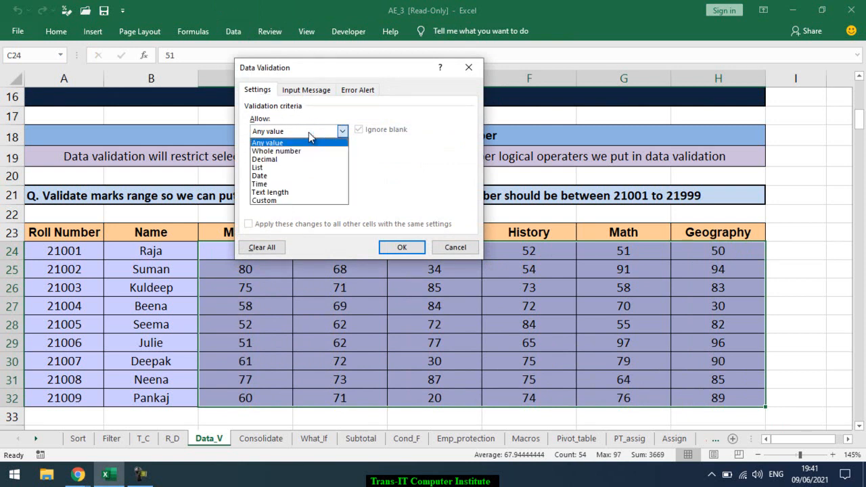
left_click(283, 160)
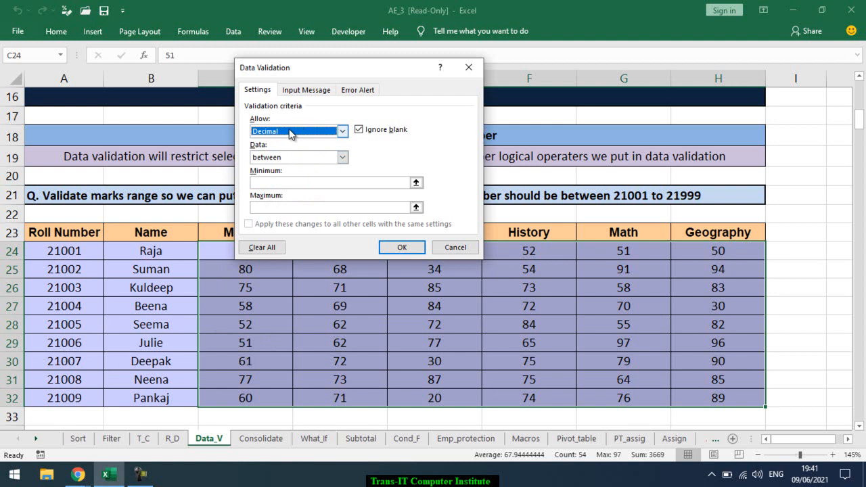
left_click(291, 135)
left_click(289, 150)
Step: Restrict the marks to less than or equal to a maximum of 100 and apply the validation rule
left_click(268, 158)
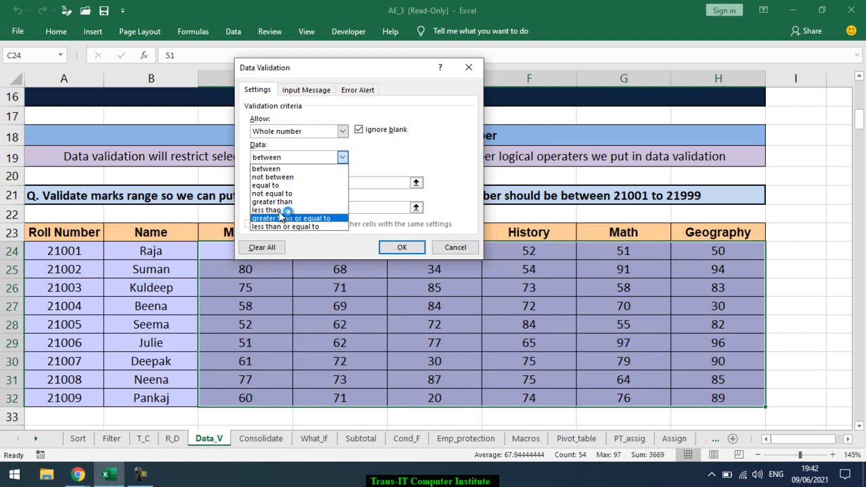
left_click(370, 157)
left_click(341, 158)
left_click(306, 221)
left_click(316, 159)
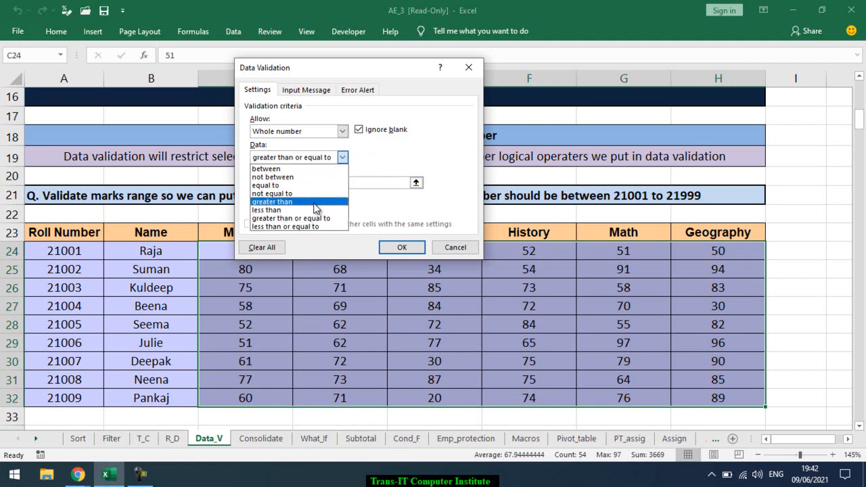
left_click(306, 227)
left_click(292, 182)
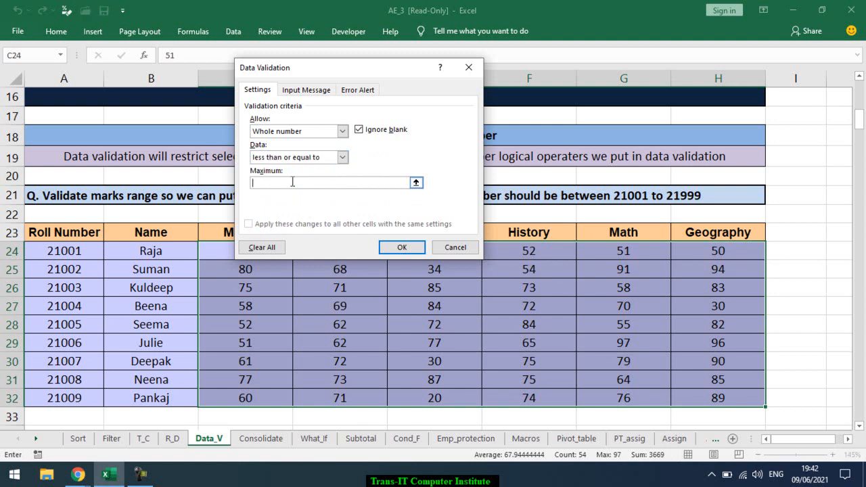
type("100")
left_click(395, 248)
Step: Test the rule by trying to enter 120 in Hindi cell D25, and cancel the entry
left_click(340, 273)
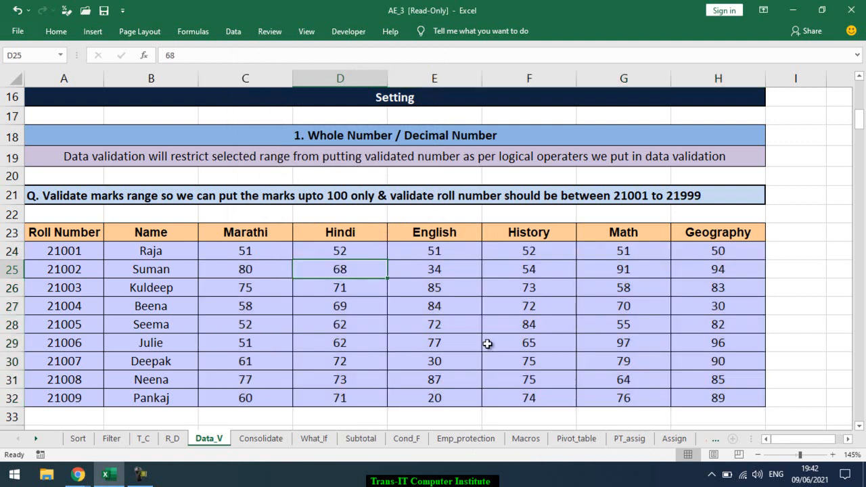
type("120")
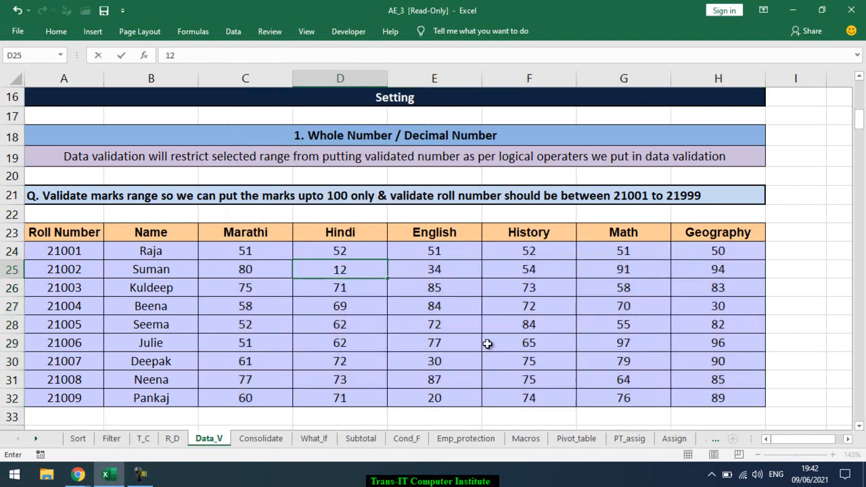
key("Return")
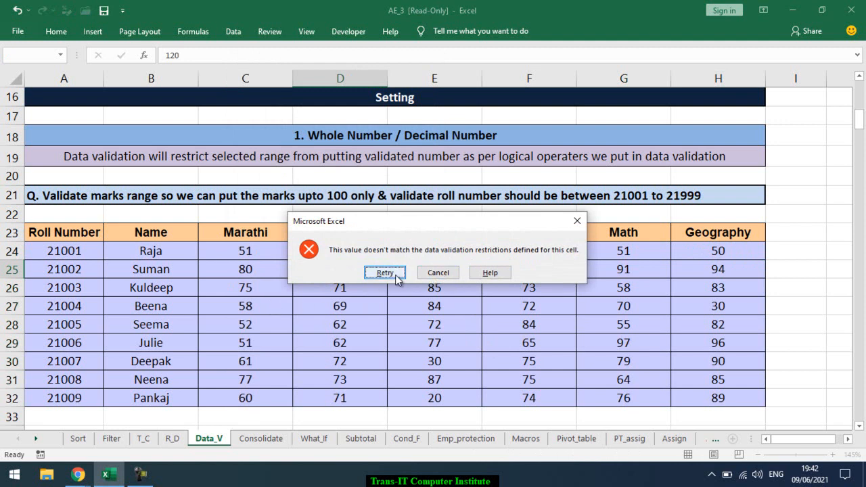
left_click(435, 274)
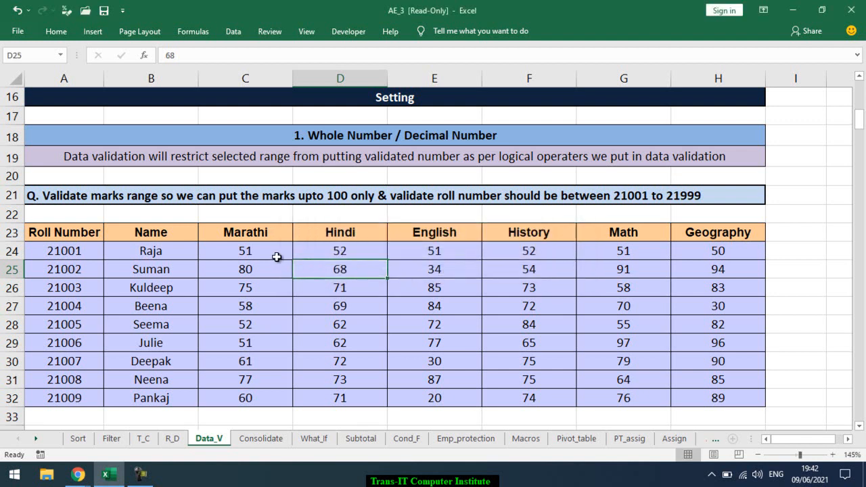
Step: Enter a mark of 100 in Math cell G28 of the validated range
left_click_drag(280, 252, 698, 398)
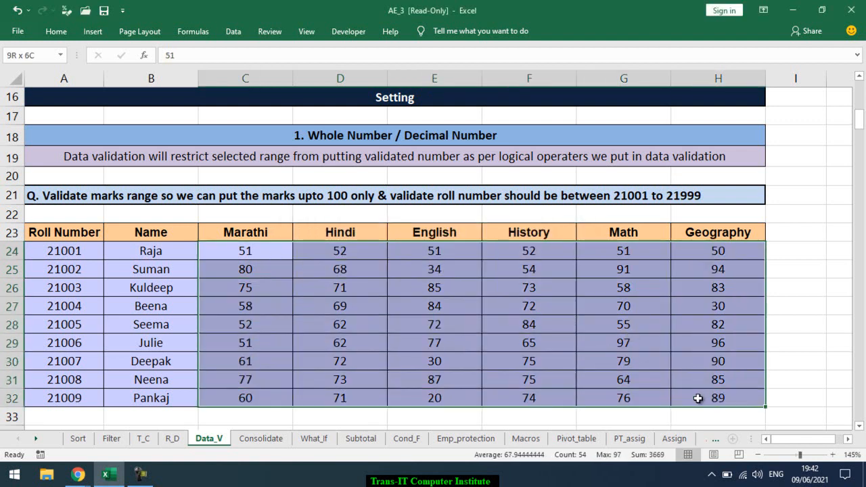
left_click(633, 331)
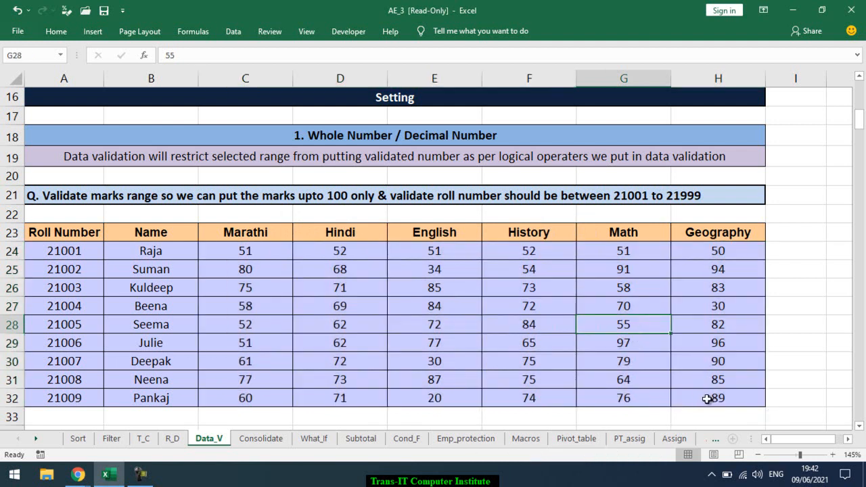
type("100")
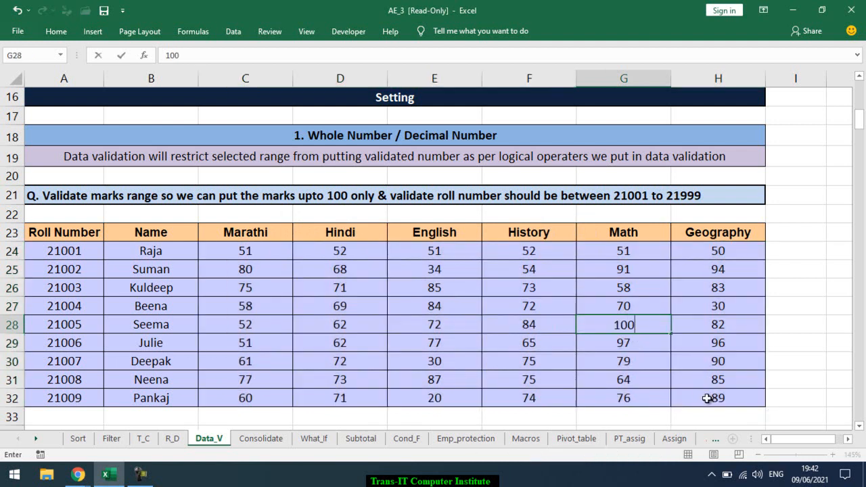
key("Return")
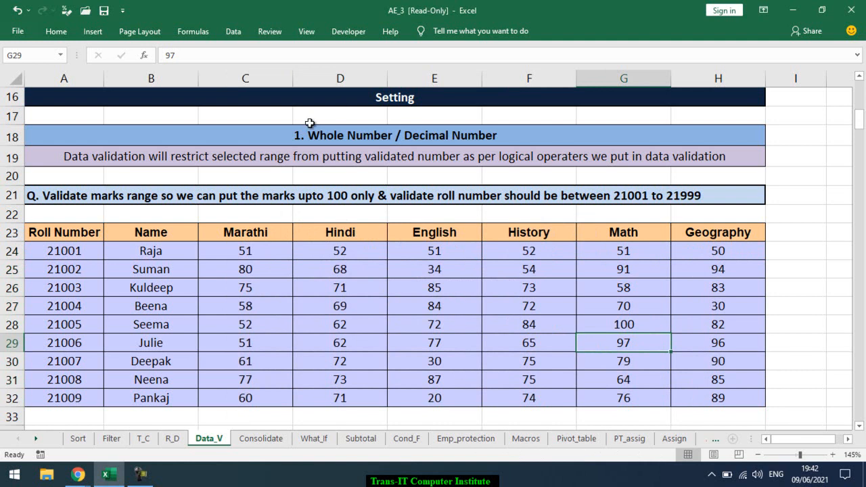
Step: Try to enter 101 in Marathi cell C29, and cancel the entry
left_click(276, 344)
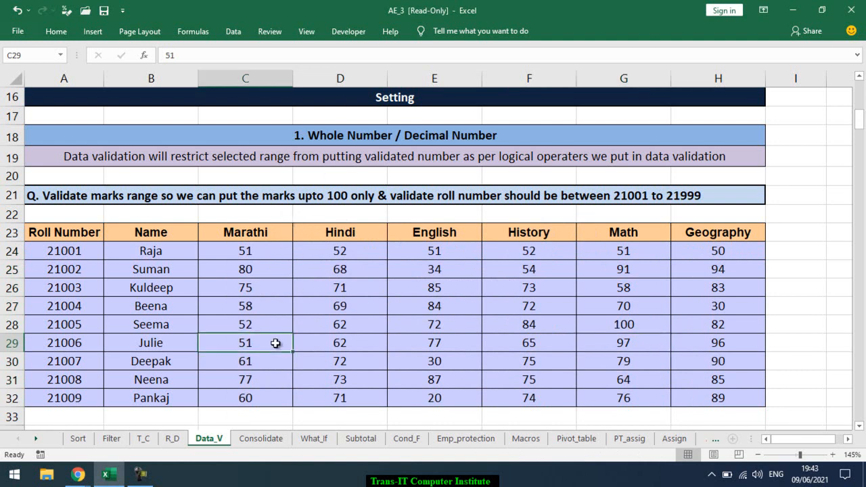
type("101")
key("Return")
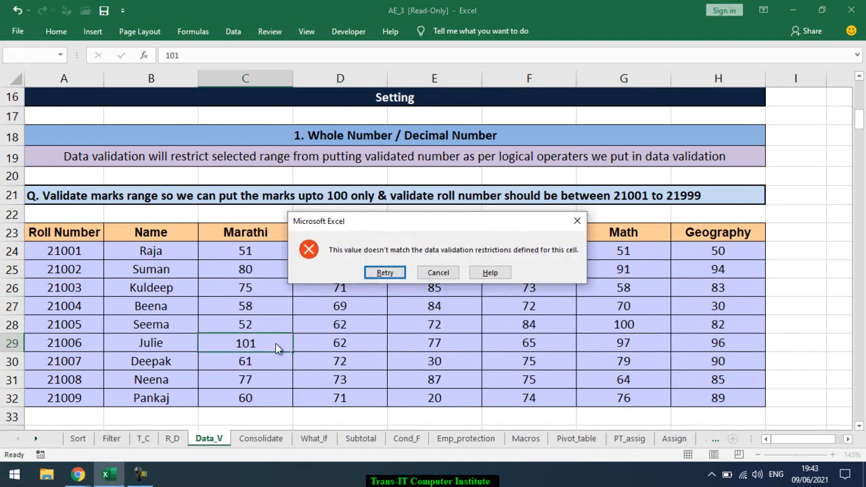
key("Escape")
Step: Review the input message and error alert options in the marks range's data validation, leaving them without applying changes
left_click_drag(271, 251, 718, 406)
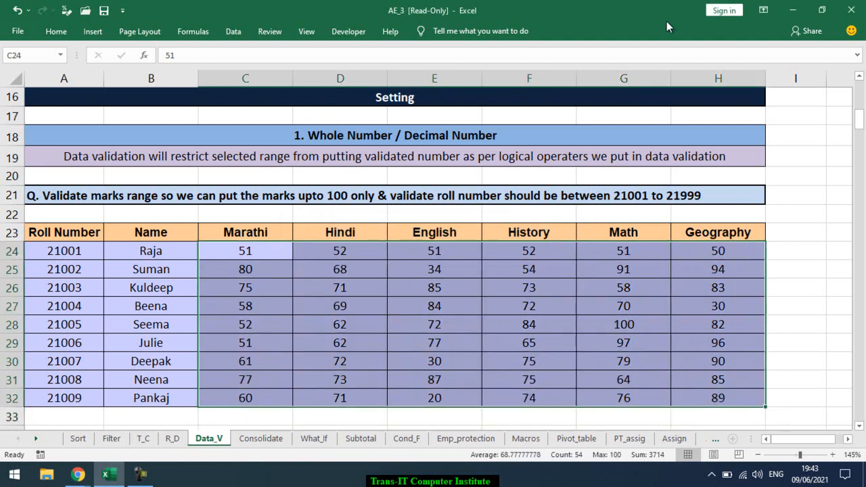
left_click(238, 31)
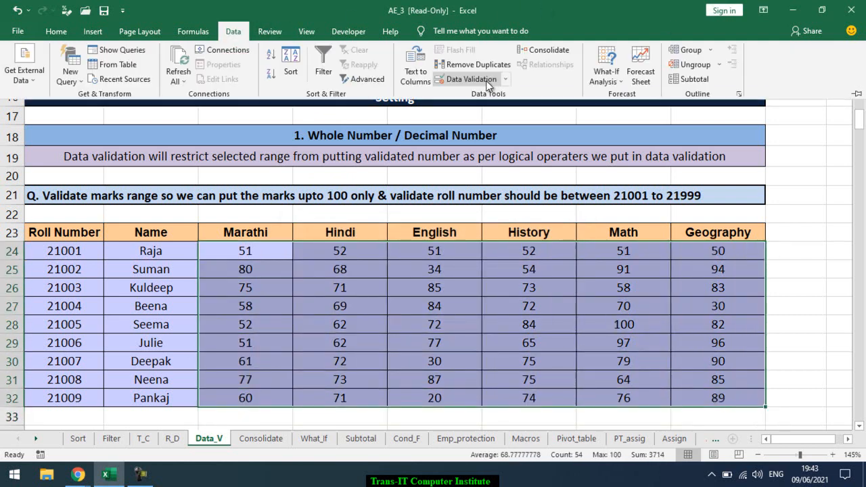
left_click(505, 79)
left_click(473, 90)
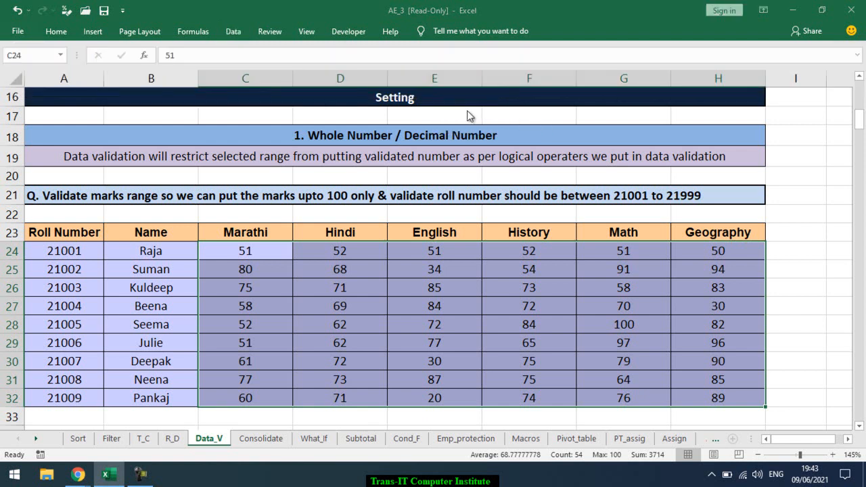
left_click(326, 94)
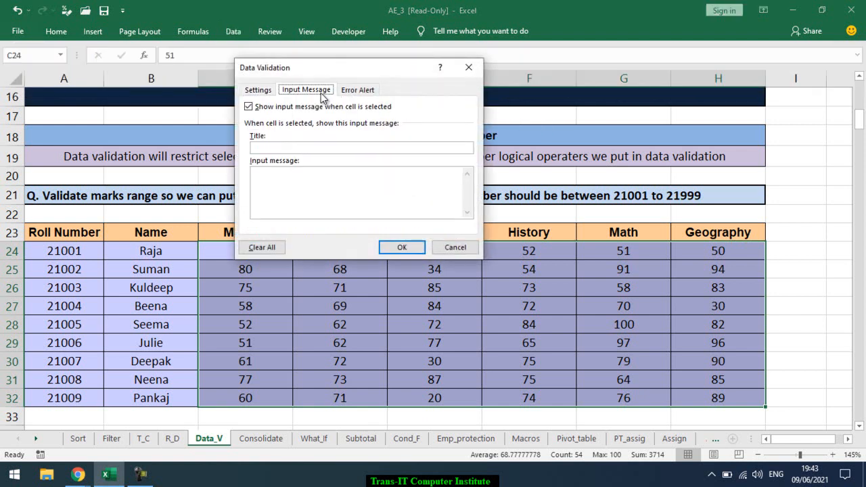
left_click(371, 95)
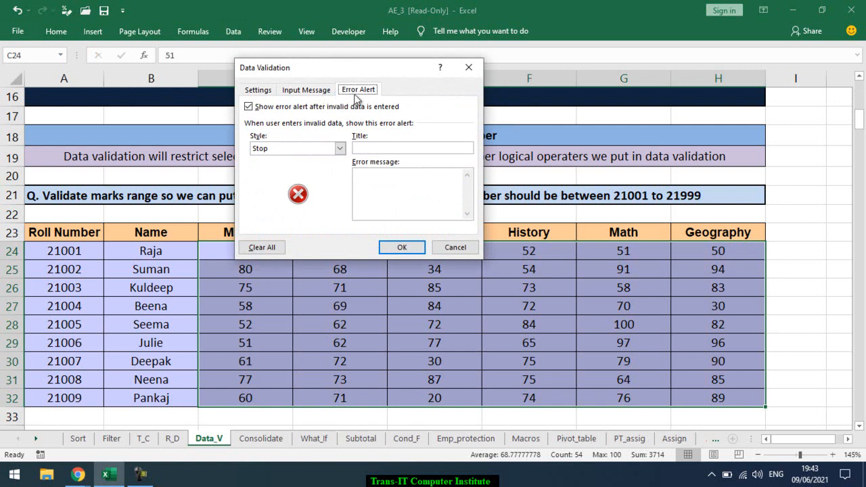
left_click_drag(317, 69, 493, 68)
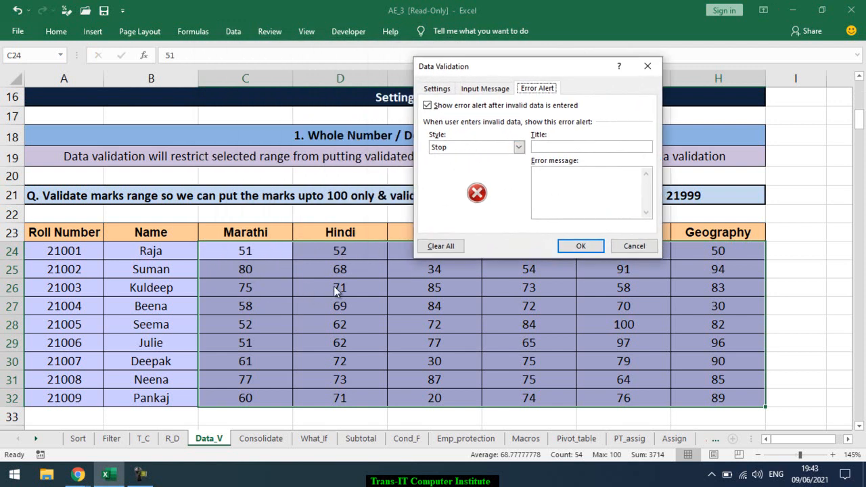
left_click(561, 147)
left_click(635, 246)
Step: Try to enter 102 in History cell F27, and cancel the entry
left_click(497, 311)
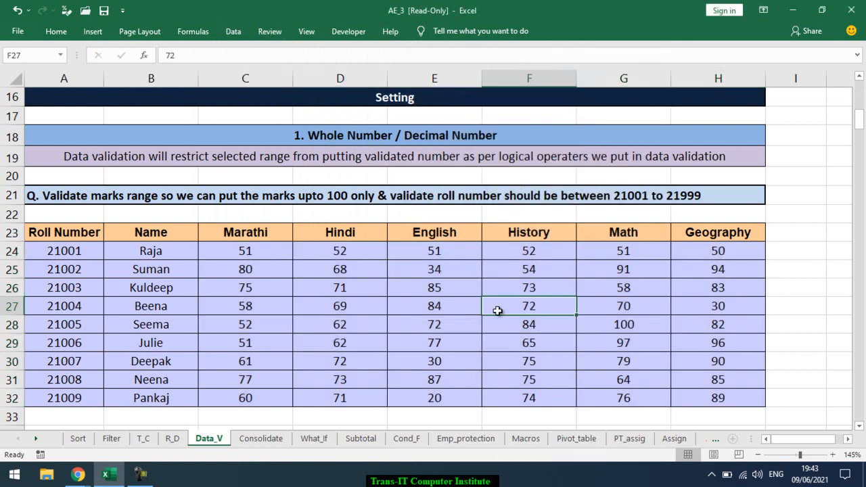
type("102")
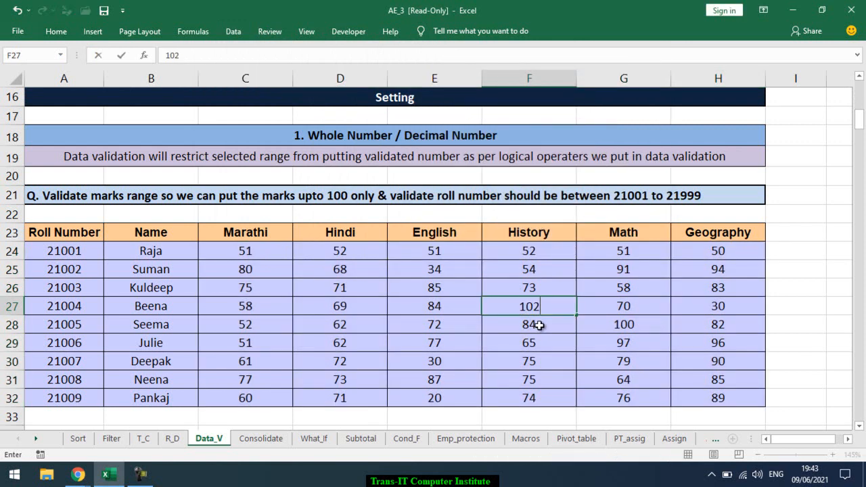
key("Return")
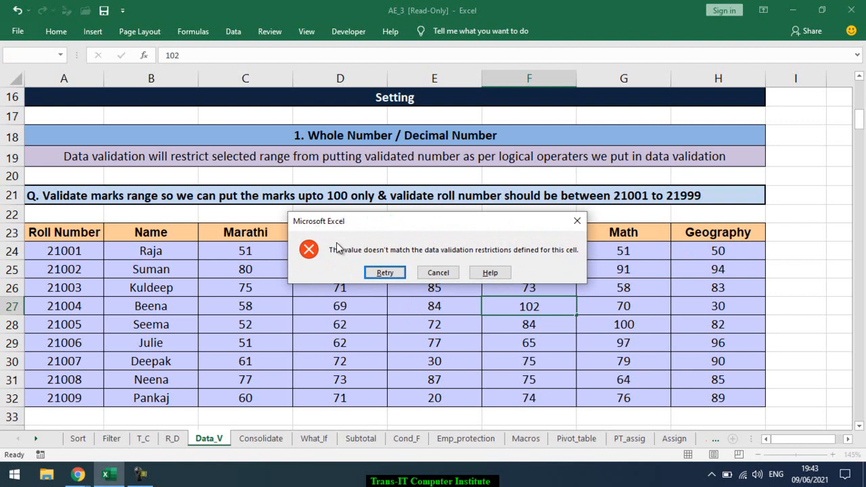
left_click(438, 273)
Step: Add an error alert titled "Wrong Entry" with the message "Maximum Marks for student is 100." to the data validation of C24:H32
left_click_drag(281, 254, 706, 397)
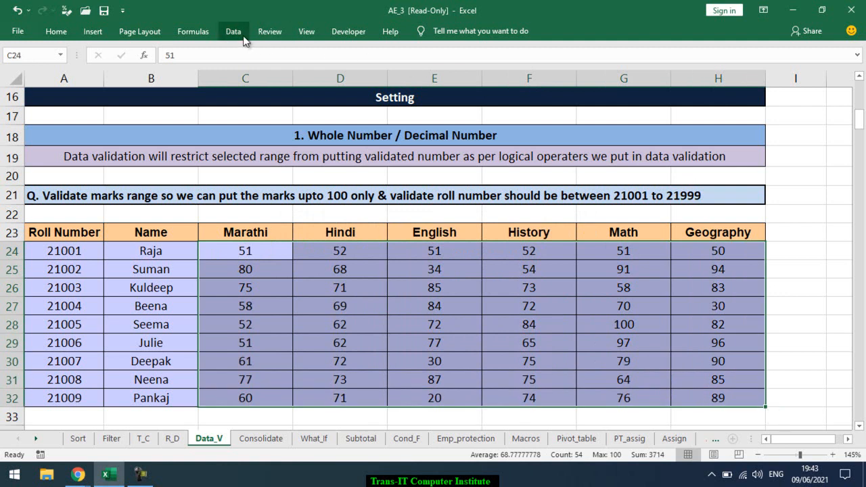
left_click(245, 40)
left_click(474, 83)
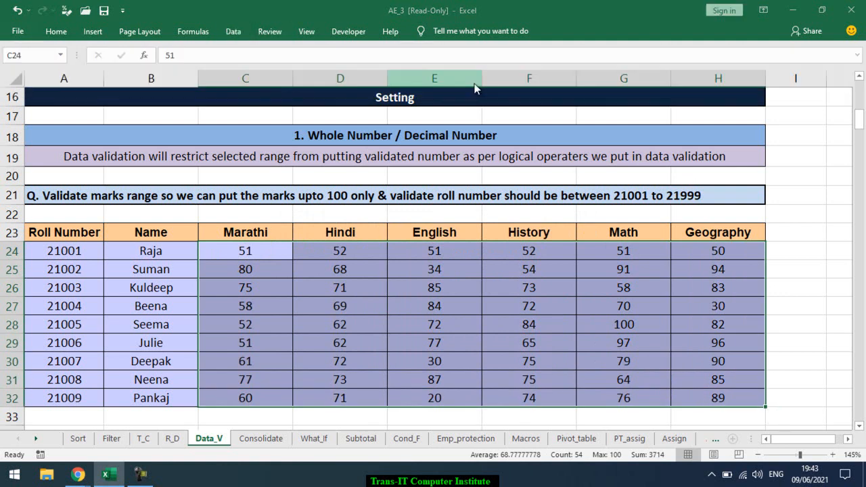
left_click(546, 146)
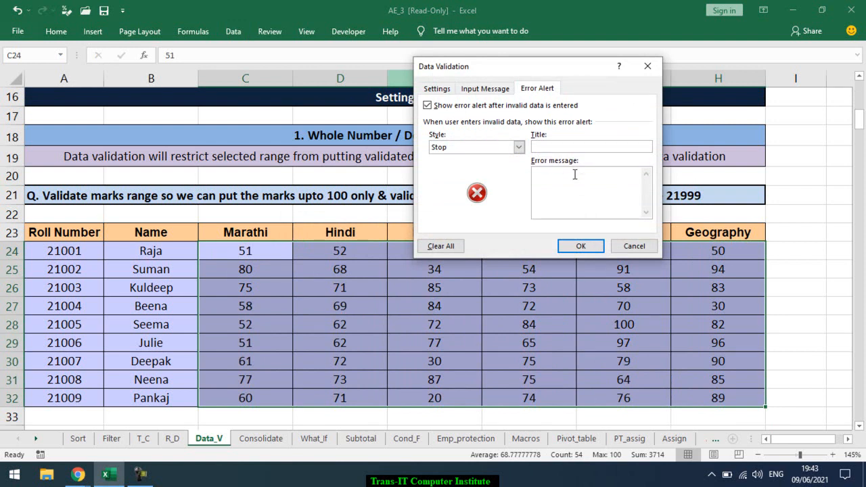
type("W")
type("Maximum M")
type("arks fo")
type("r stud")
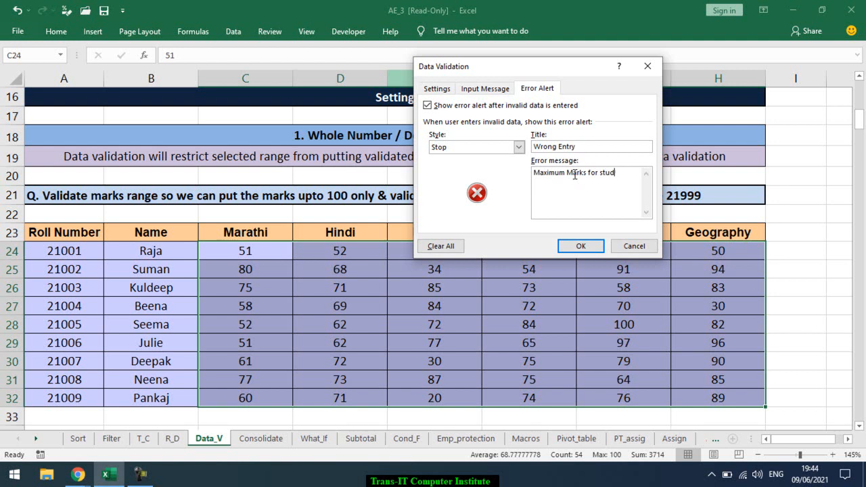
type("ent is 100.")
left_click(586, 248)
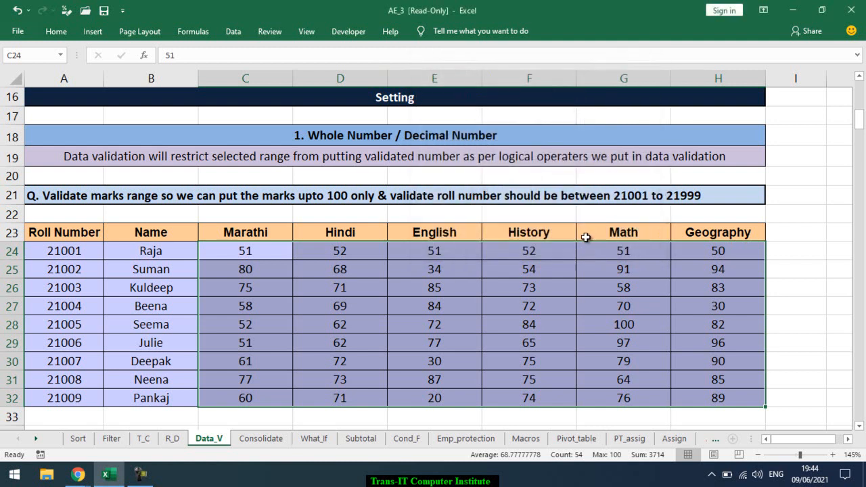
Step: Test the custom error alert by trying to enter 102 in Hindi cell D26, and cancel the entry
left_click(353, 286)
type("102")
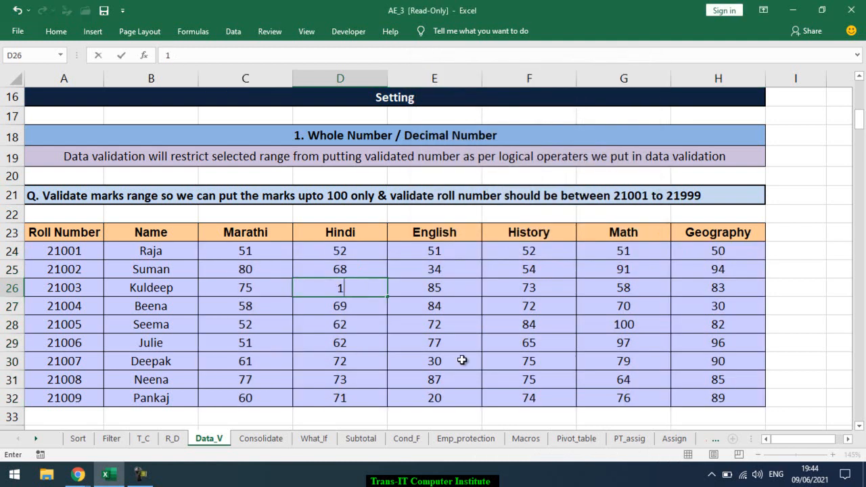
key("Return")
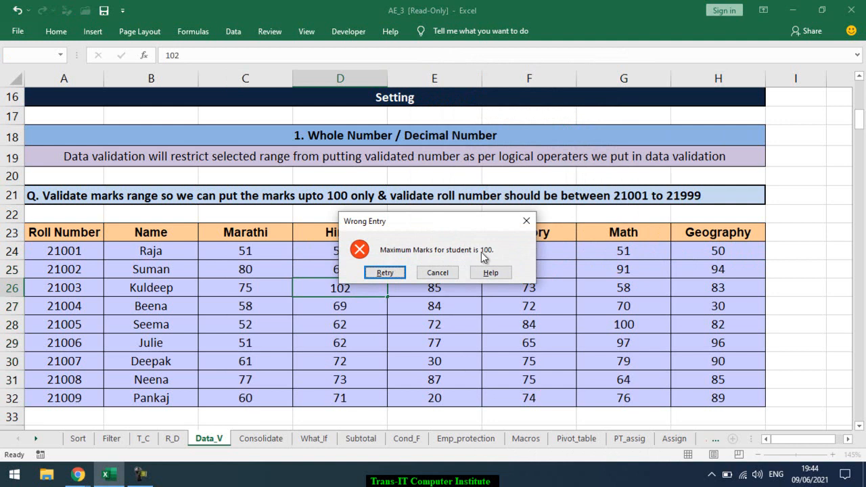
left_click(438, 273)
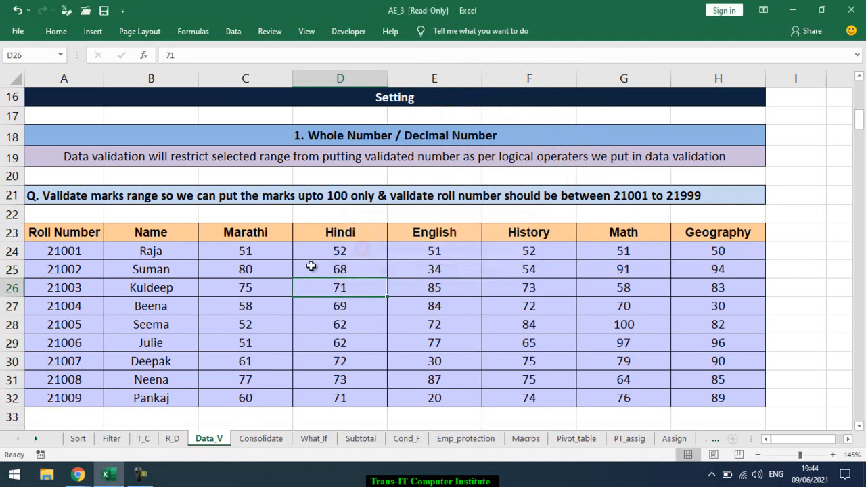
Step: Set the error alert style for the marks range C24:H32 to Warning
left_click(285, 251)
left_click_drag(284, 253, 716, 399)
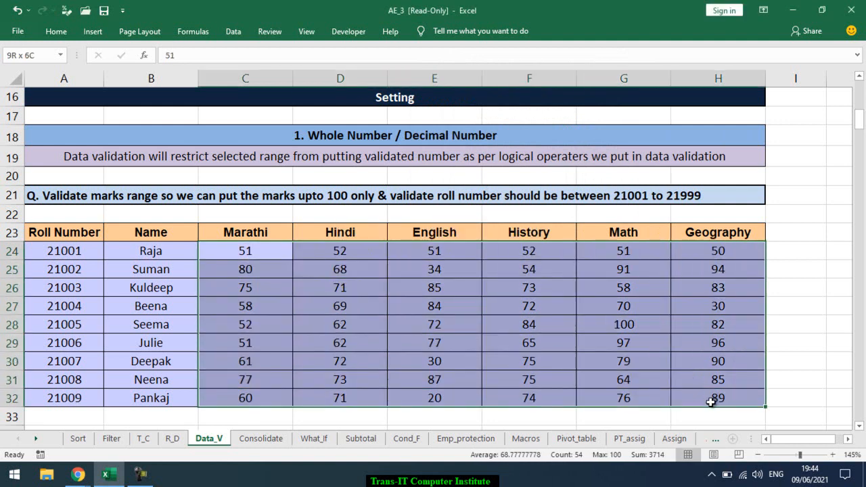
left_click(233, 31)
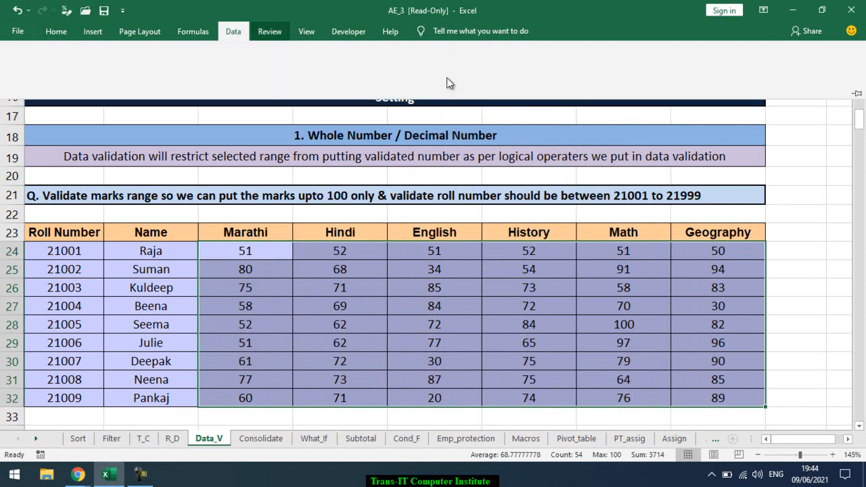
left_click(468, 79)
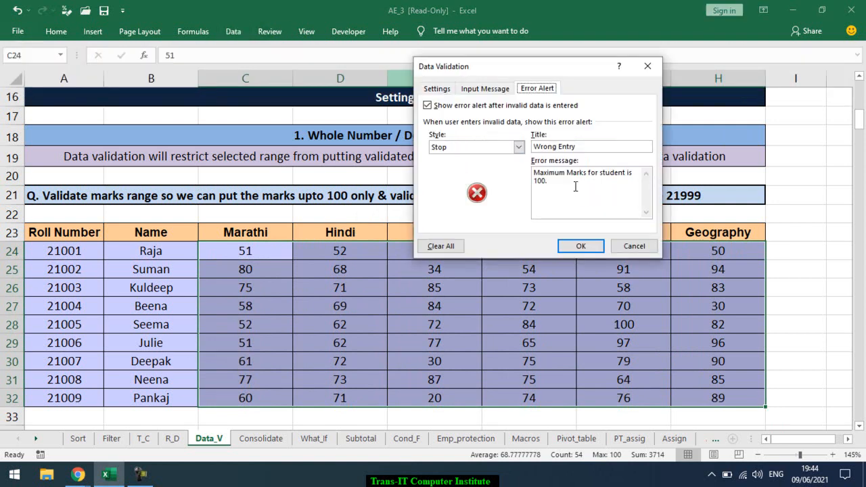
left_click(460, 148)
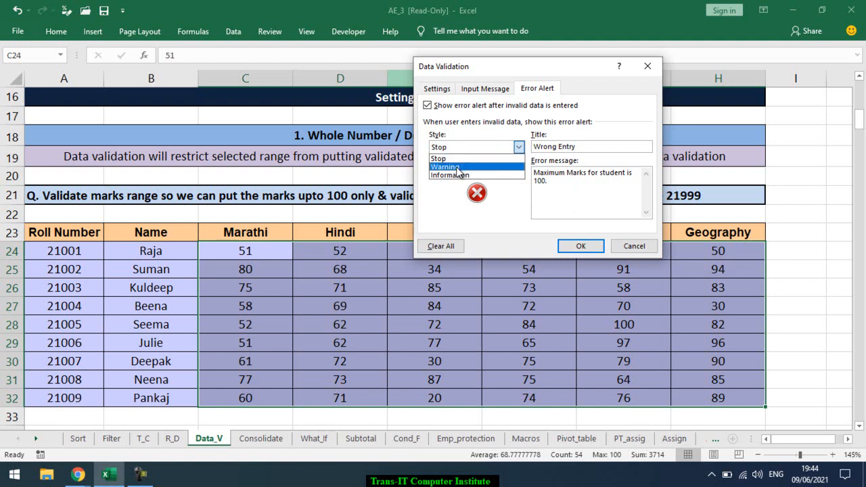
left_click(464, 167)
left_click(580, 246)
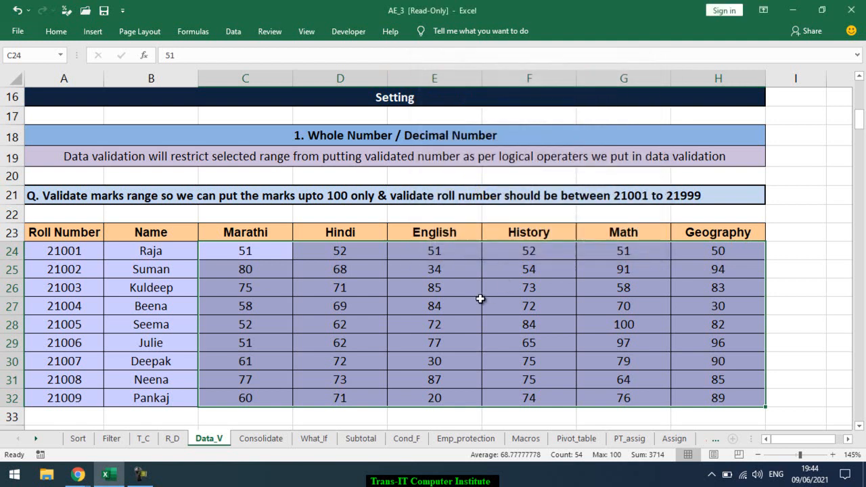
Step: Test the Warning style by entering 102 in English cell E27 and choosing to continue, and undo the entry
left_click(449, 303)
type("102")
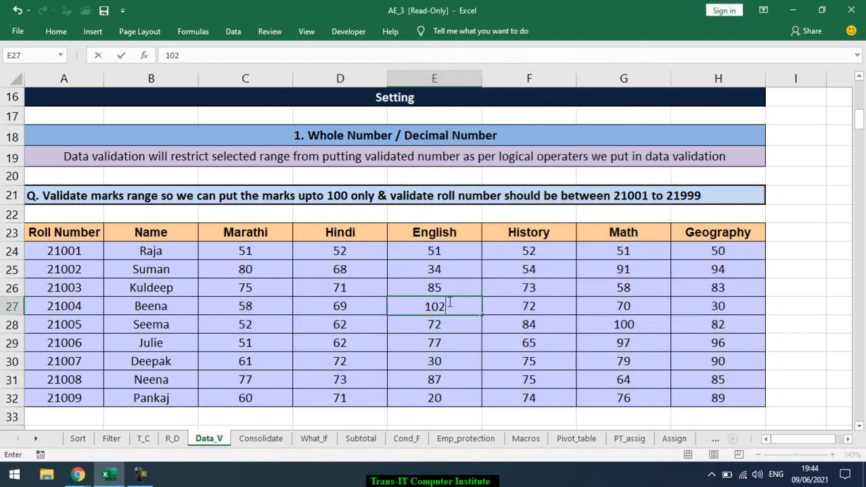
key("Return")
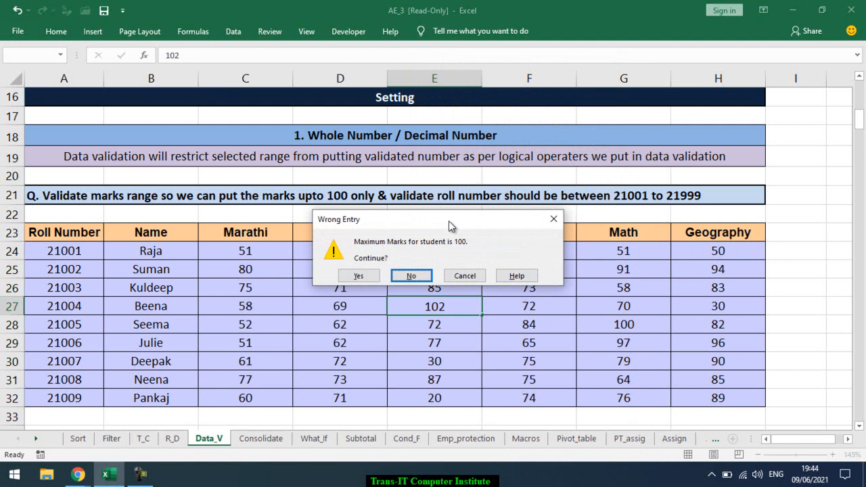
left_click(358, 275)
left_click(439, 309)
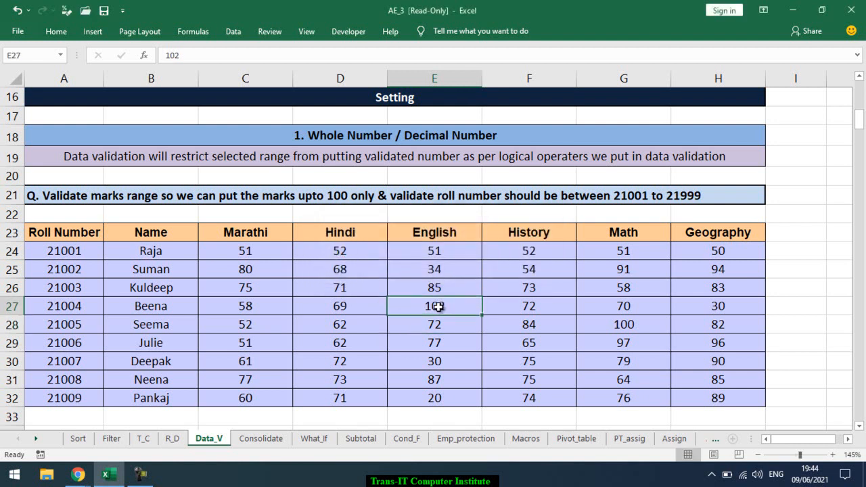
left_click(270, 249)
left_click_drag(270, 249, 683, 396)
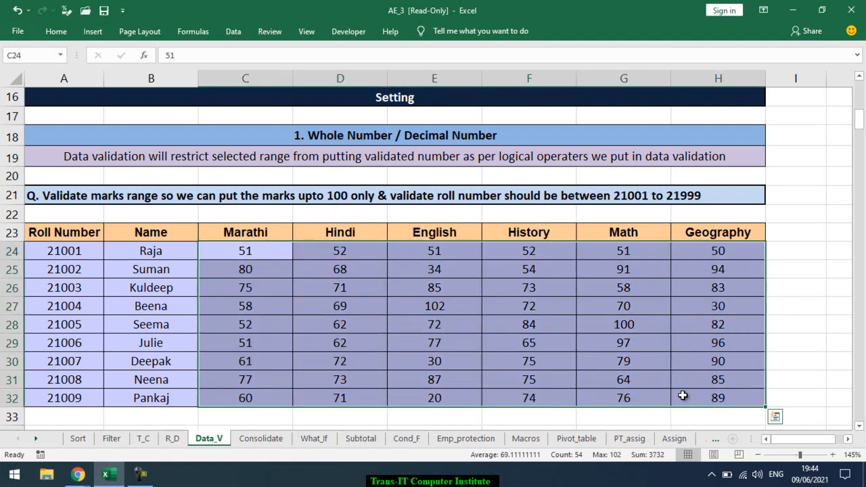
key("ctrl+z")
Step: Set the error alert style for the marks range C24:H32 to Information
left_click_drag(261, 253, 698, 400)
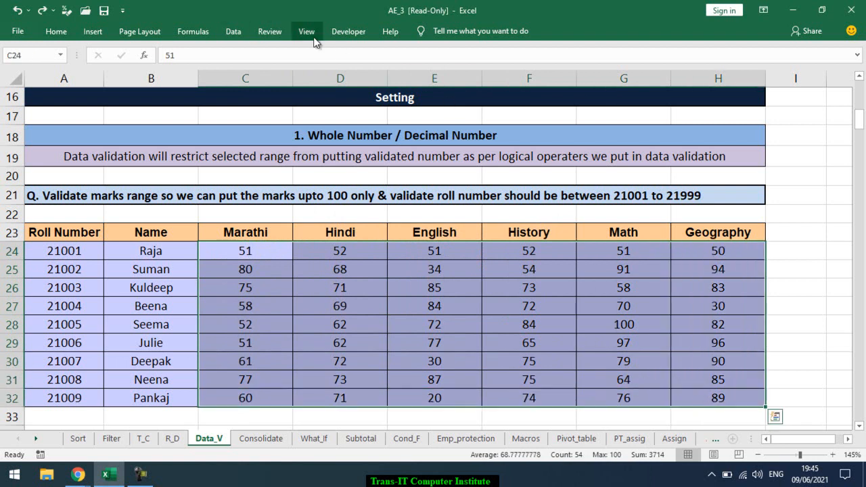
left_click(233, 31)
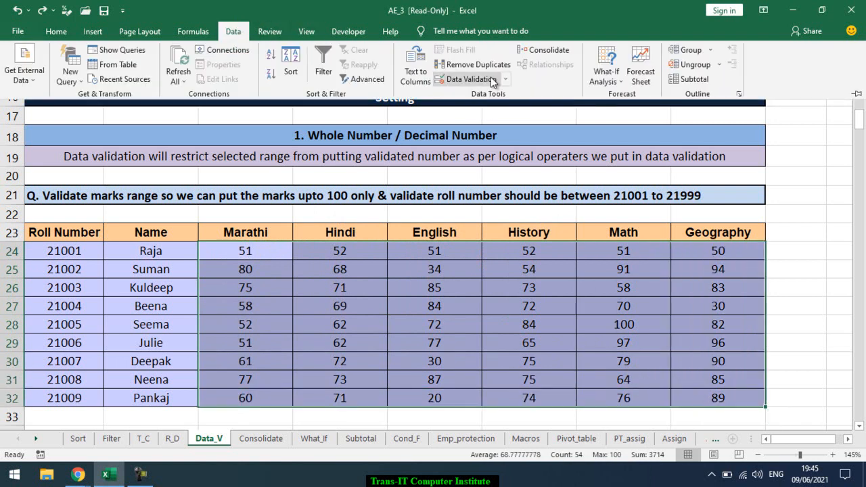
left_click(492, 80)
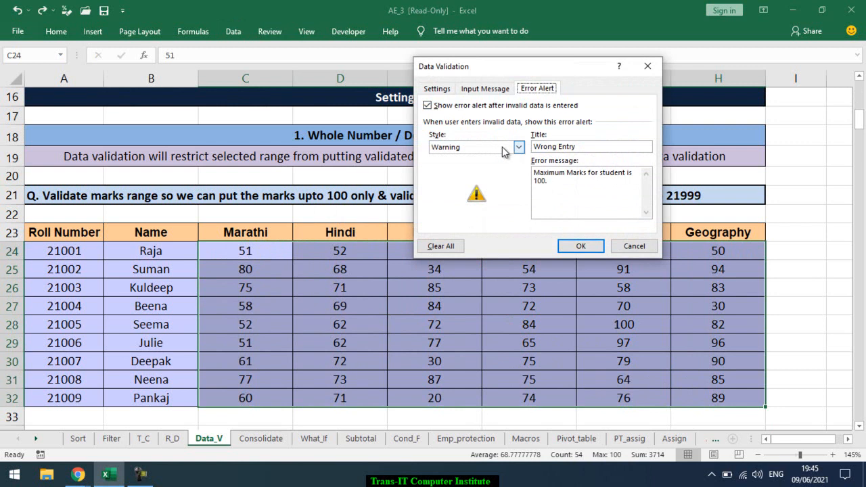
left_click(494, 151)
left_click(491, 176)
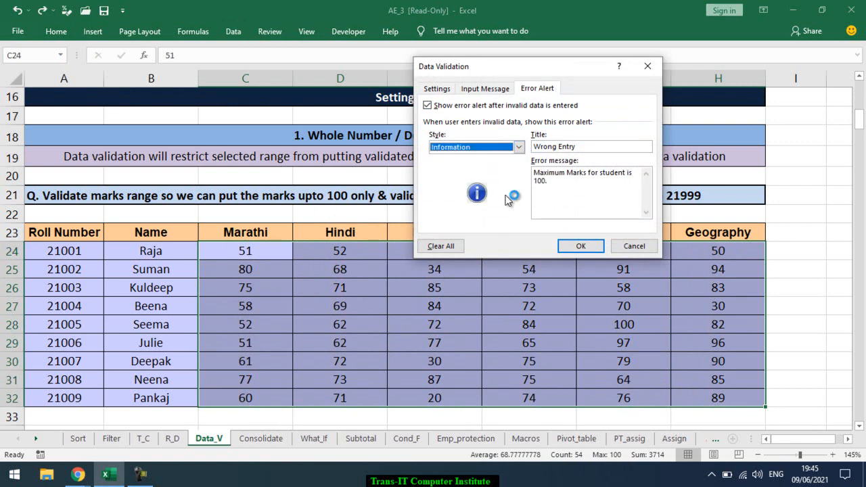
left_click(581, 246)
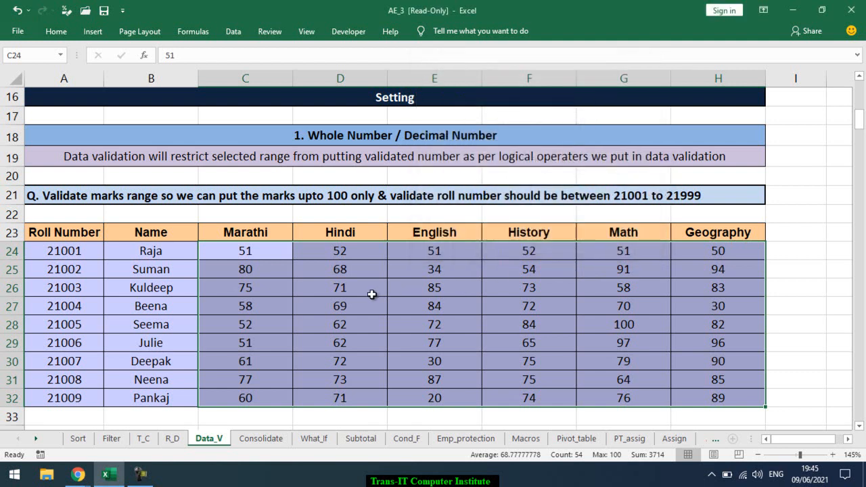
Step: Test the Information style by entering 158 in Hindi cell D27 and accepting the alert, and undo the entry
left_click(383, 306)
type("158")
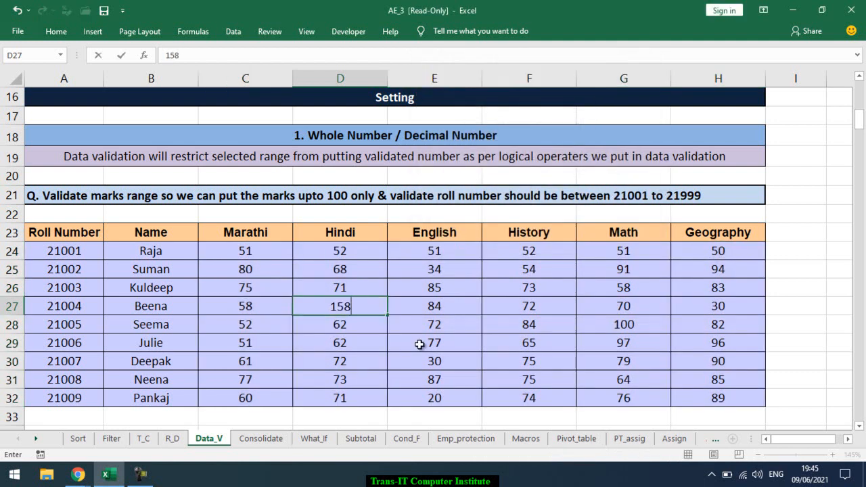
key("Return")
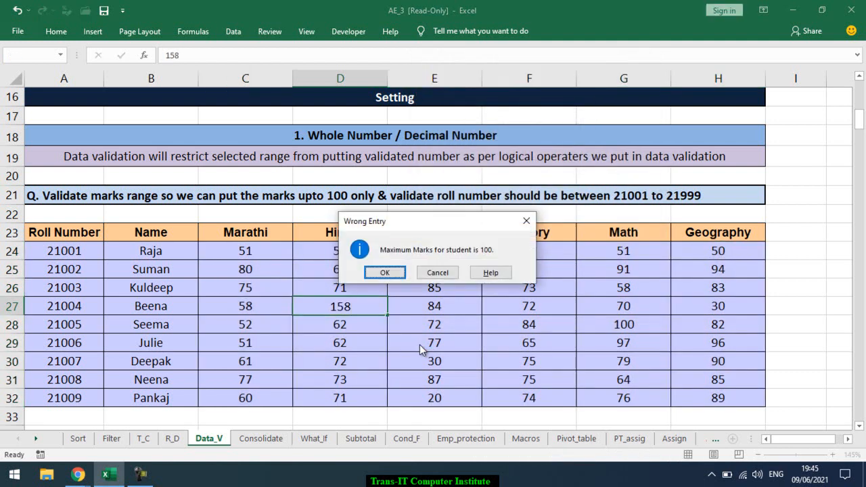
key("Return")
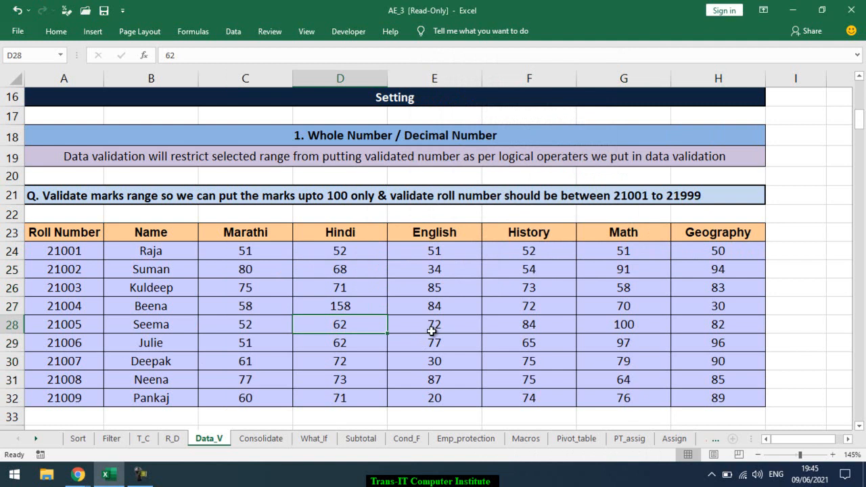
key("ctrl+z")
Step: Choose Stop as the error alert style in the data validation of the marks range C24:H32
left_click_drag(282, 252, 342, 288)
left_click_drag(428, 325, 706, 388)
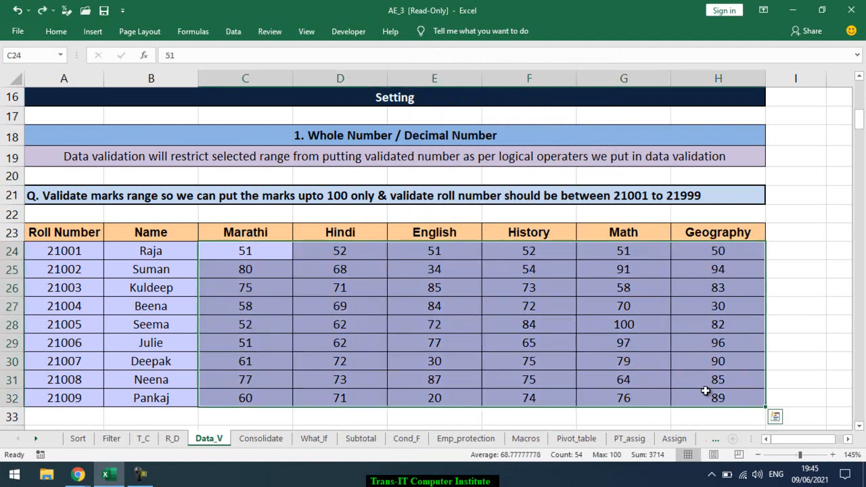
left_click(234, 32)
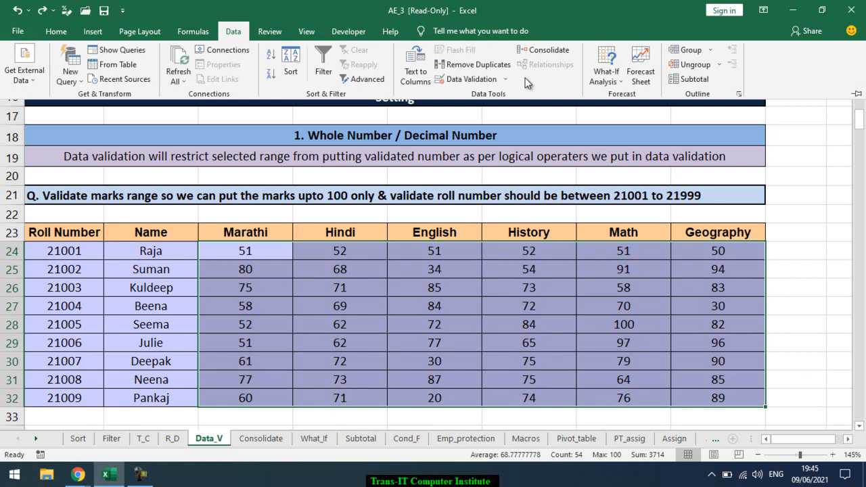
left_click(482, 79)
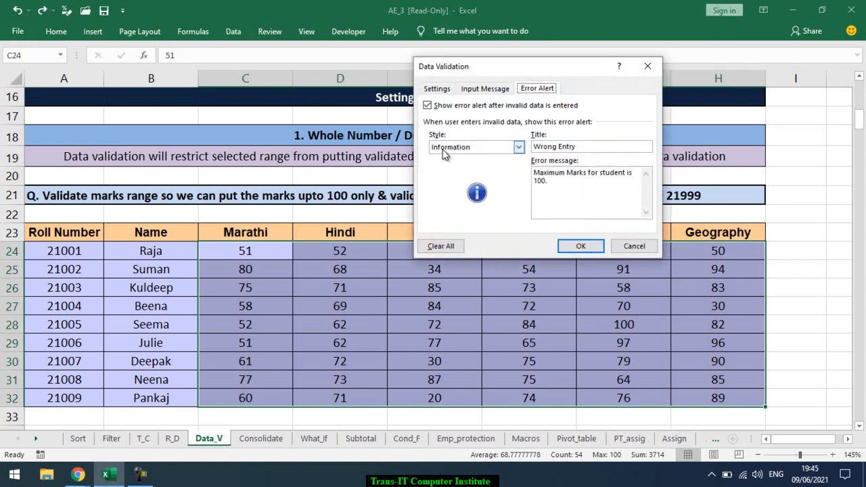
left_click(474, 146)
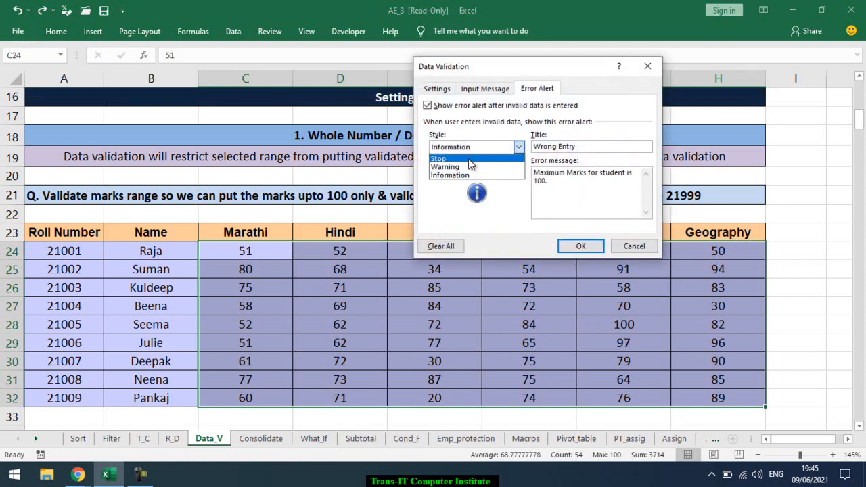
left_click(471, 161)
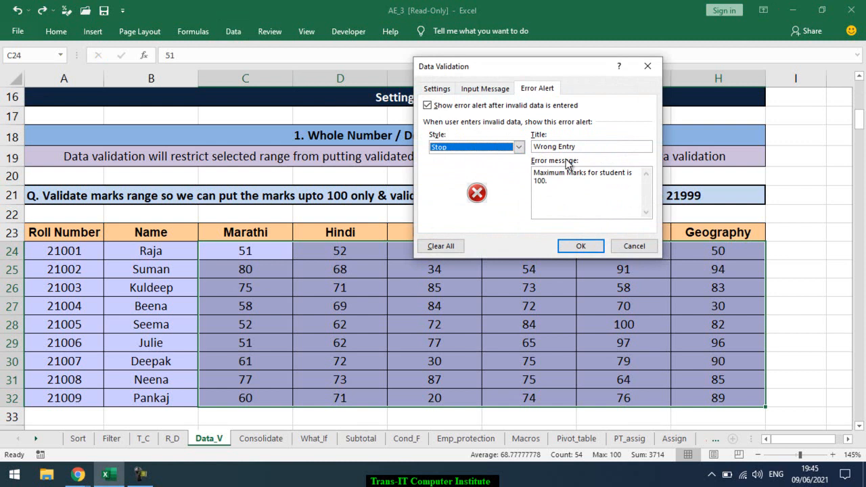
left_click(490, 149)
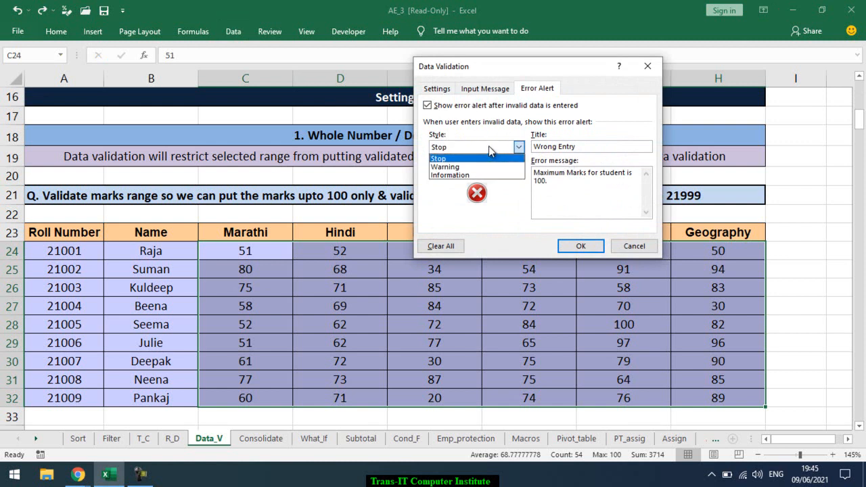
left_click(489, 147)
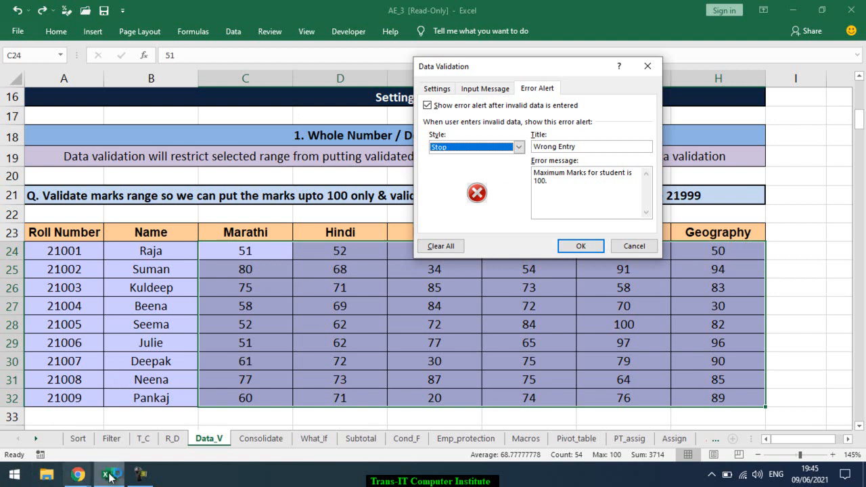
Step: Switch to the Google Meet call, mute and unmute the microphone, and return to the Excel validation settings
mouse_move(79, 474)
left_click(78, 428)
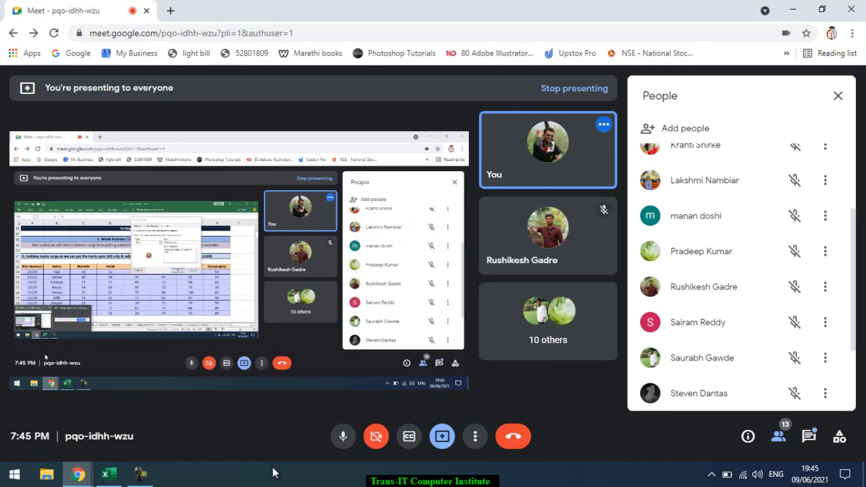
left_click(343, 437)
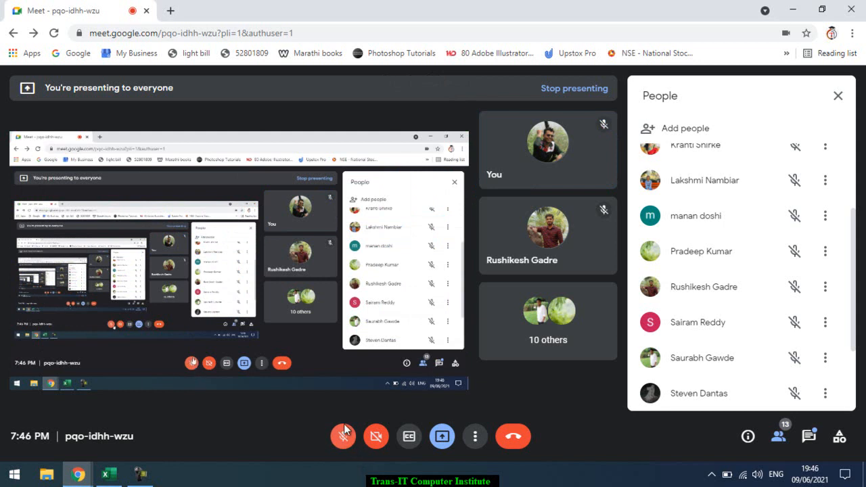
left_click(344, 440)
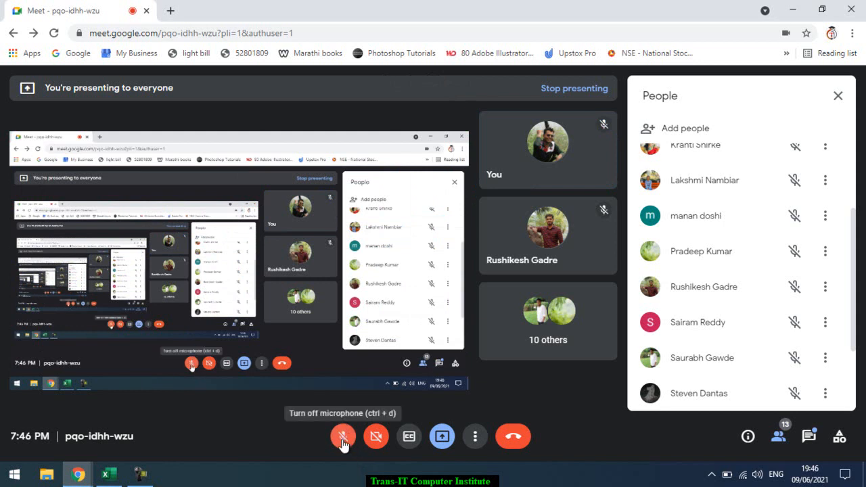
key("alt+Tab")
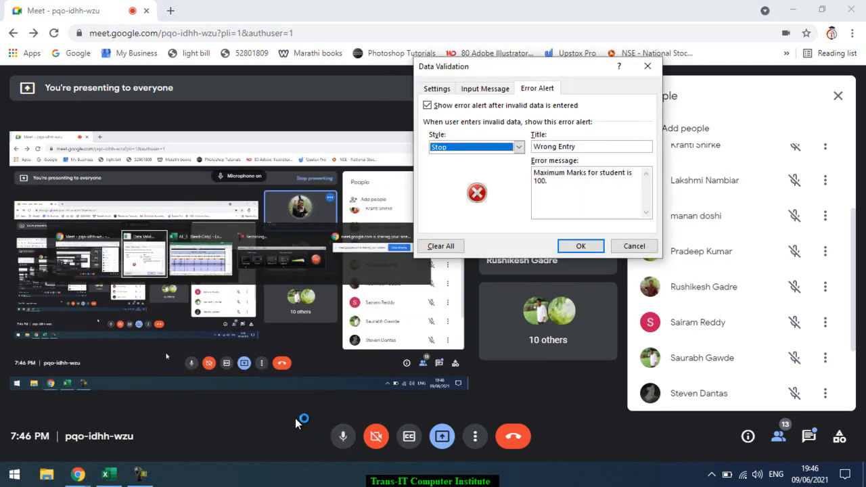
key("alt+Tab")
key("Tab")
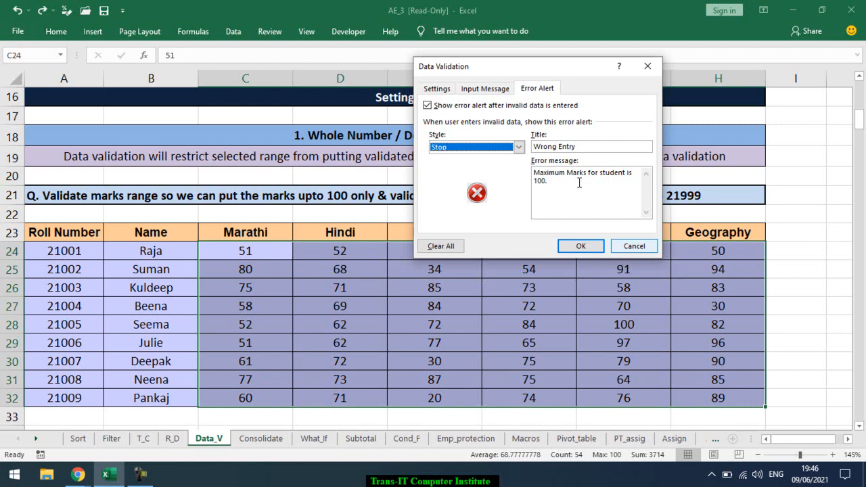
Step: Keep the Stop alert style selected and apply the validation settings to the marks range
left_click(484, 147)
left_click(488, 159)
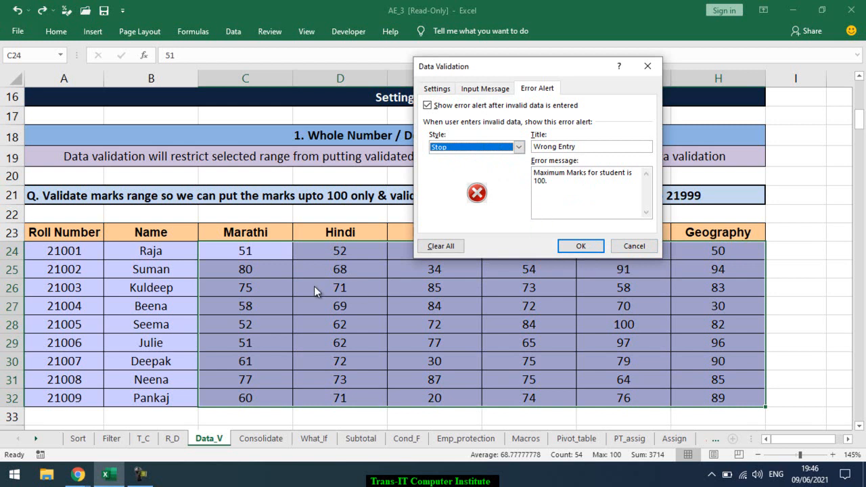
left_click(580, 246)
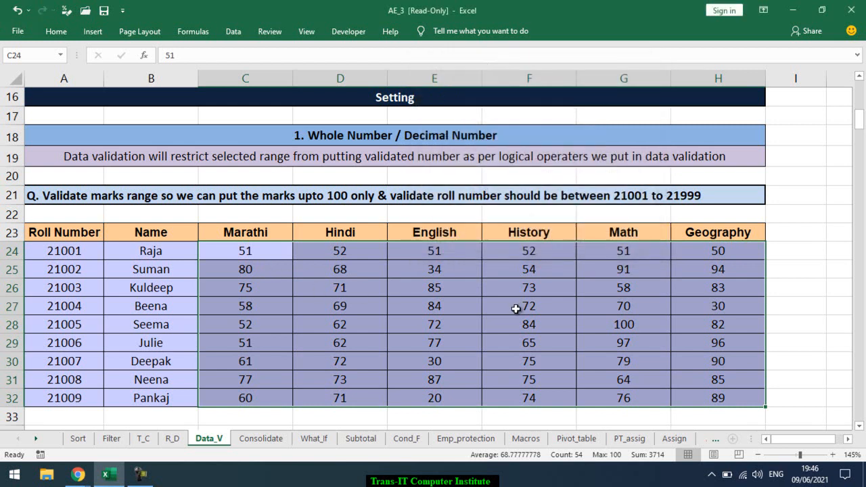
Step: Test the Stop style by entering 158 in History cell F27, and cancel the entry
left_click(521, 307)
type("158")
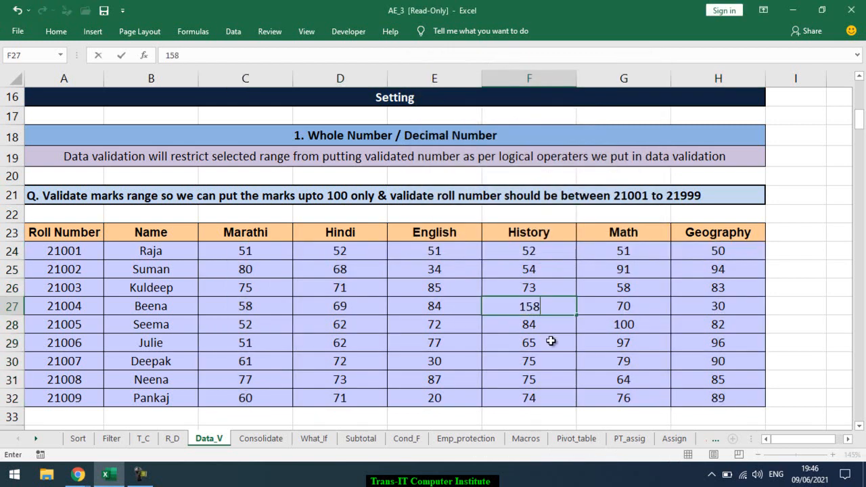
key("Return")
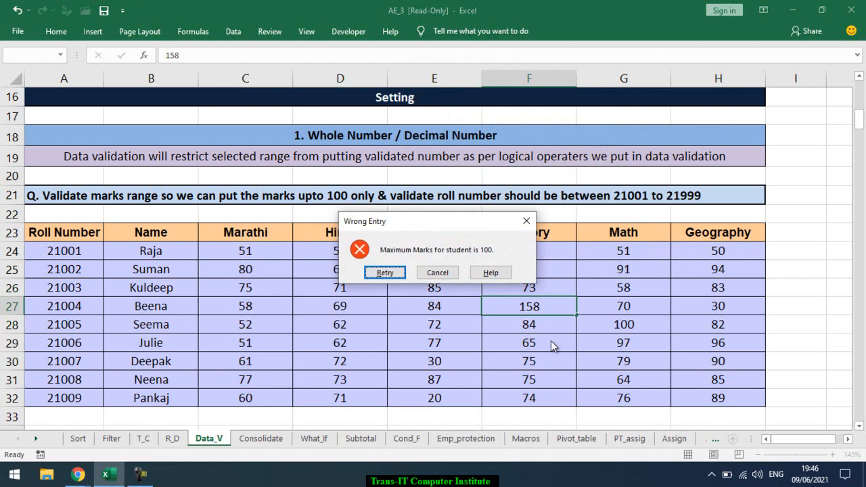
key("Escape")
Step: Give the data validation of C24:H32 an input message titled "Warning"
left_click_drag(245, 252, 689, 394)
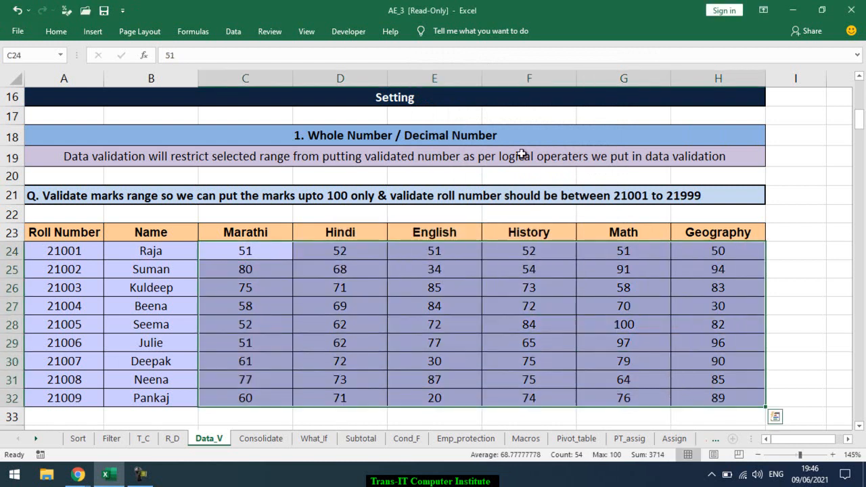
left_click(231, 34)
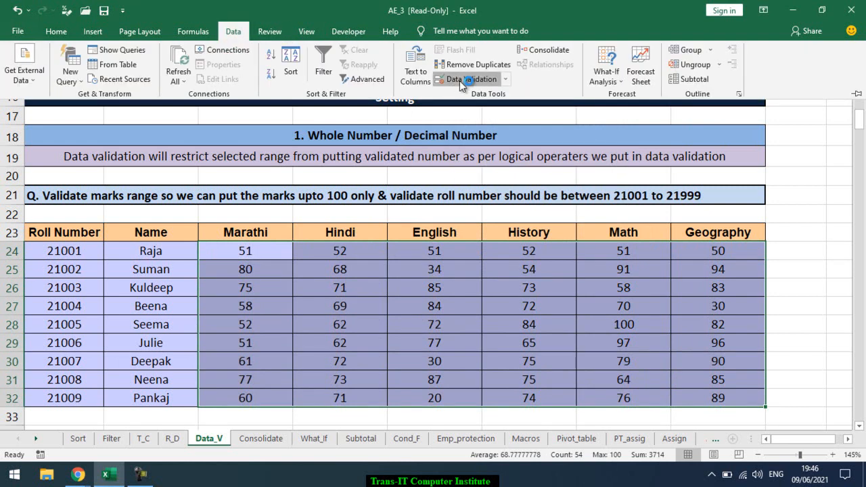
left_click(460, 81)
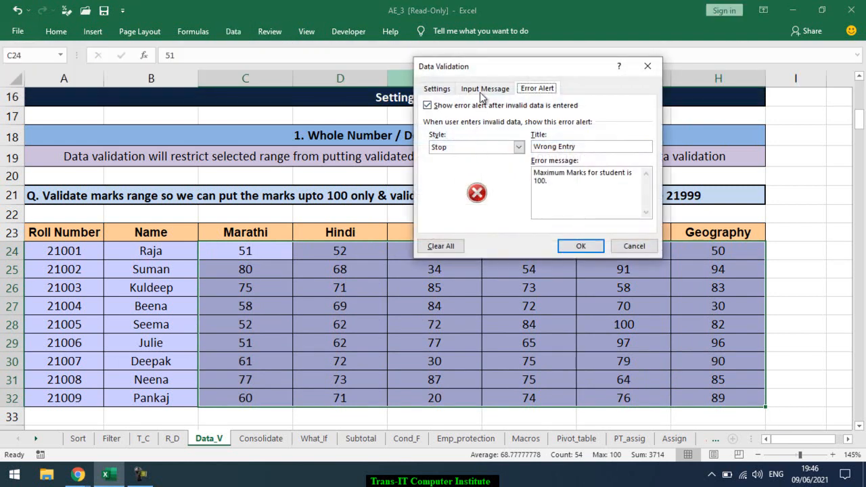
left_click(484, 90)
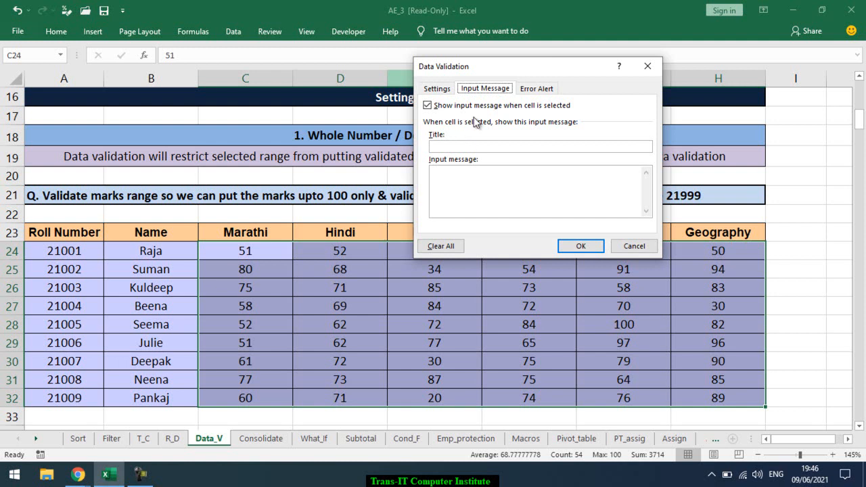
left_click(467, 145)
type("D")
key("BackSpace")
type("Warning")
key("Tab")
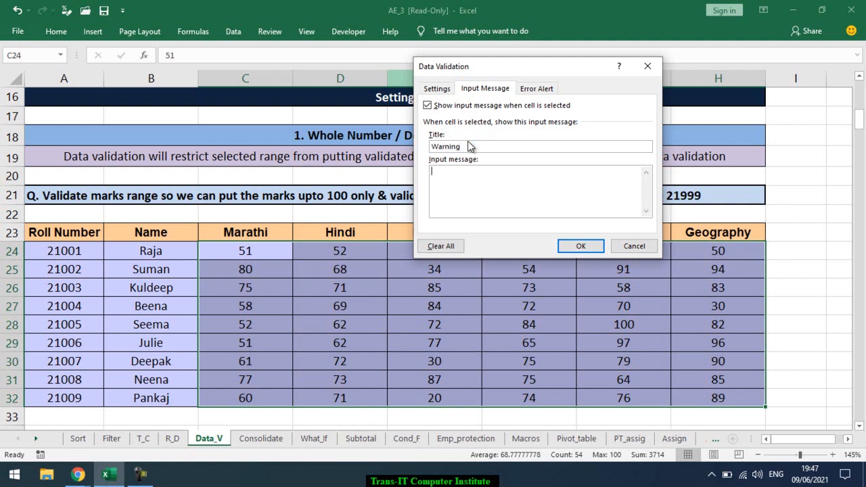
Step: Set the input message text to "maximum Marks for each SUbject is 100. SO please insert value 100 or below" and apply it
type("Pu")
type("t")
key("BackSpace")
key("BackSpace")
key("BackSpace")
key("BackSpace")
type("maximum Marks for each SUbject ")
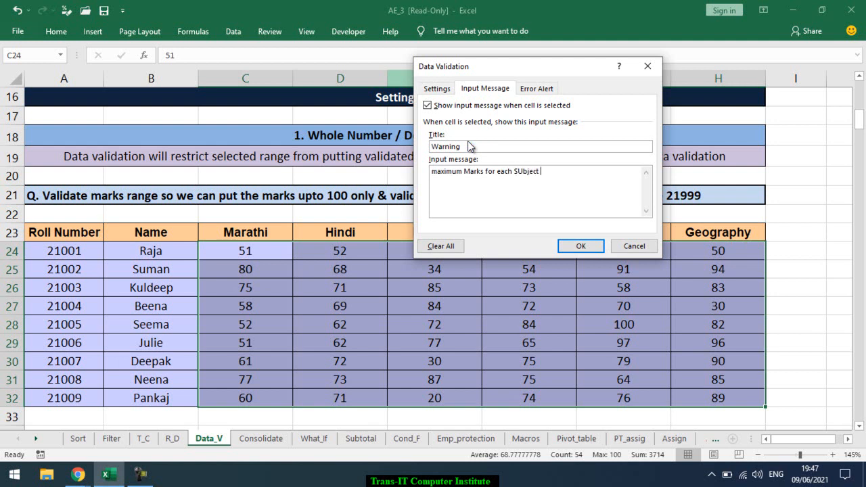
type("is 100. SO please insert value")
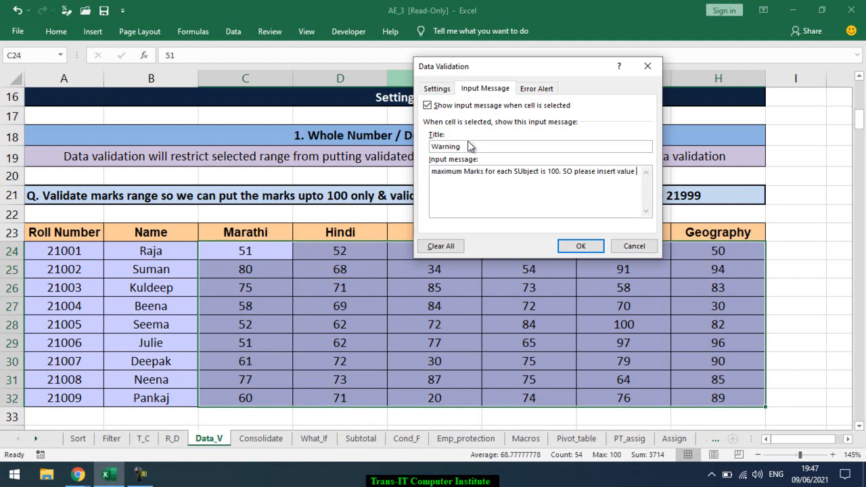
type("100 oe")
key("BackSpace")
type("r below")
left_click(585, 247)
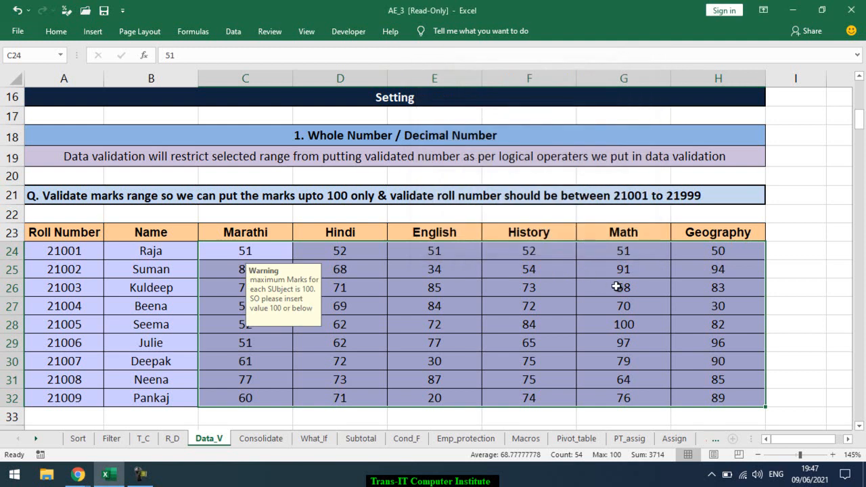
Step: Check where the input message appears by selecting various cells inside and outside the marks range
left_click(183, 320)
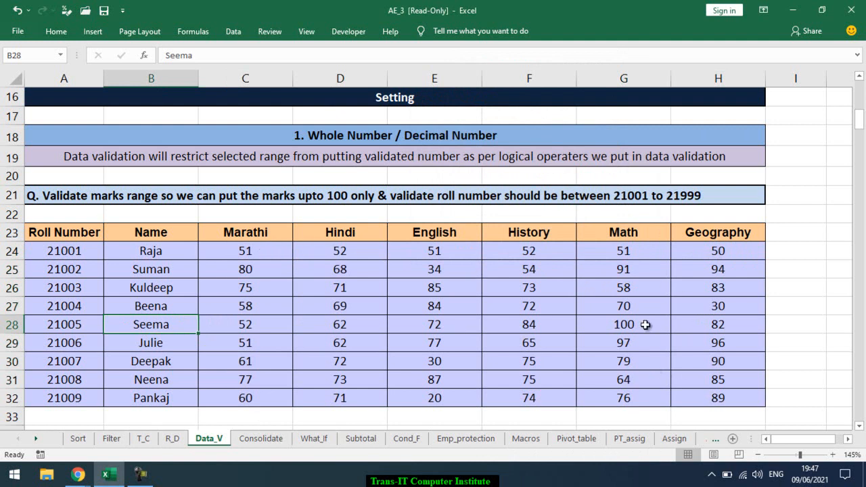
left_click(735, 401)
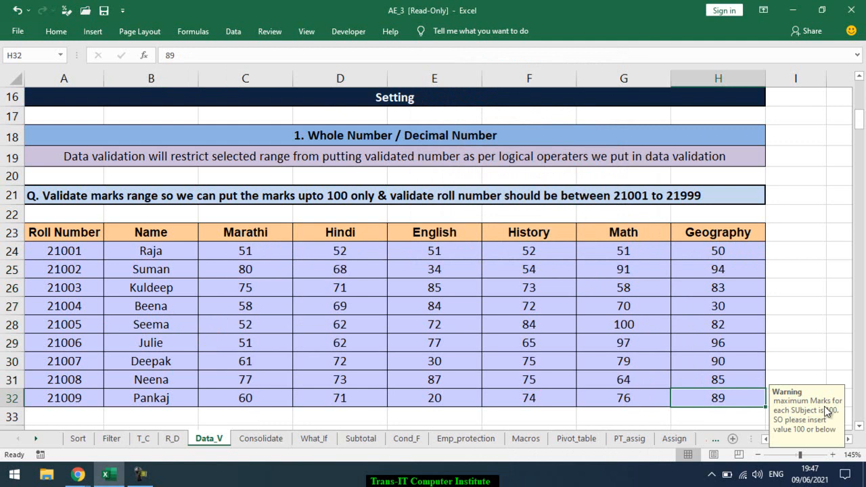
left_click(421, 310)
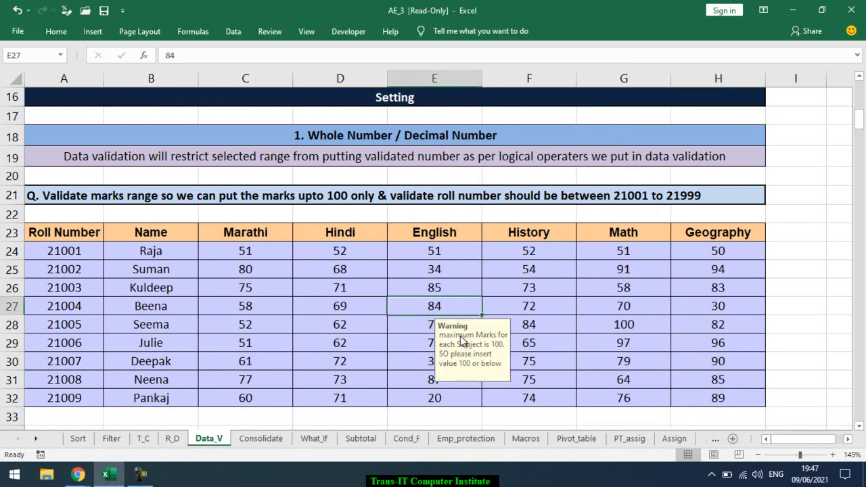
left_click(623, 288)
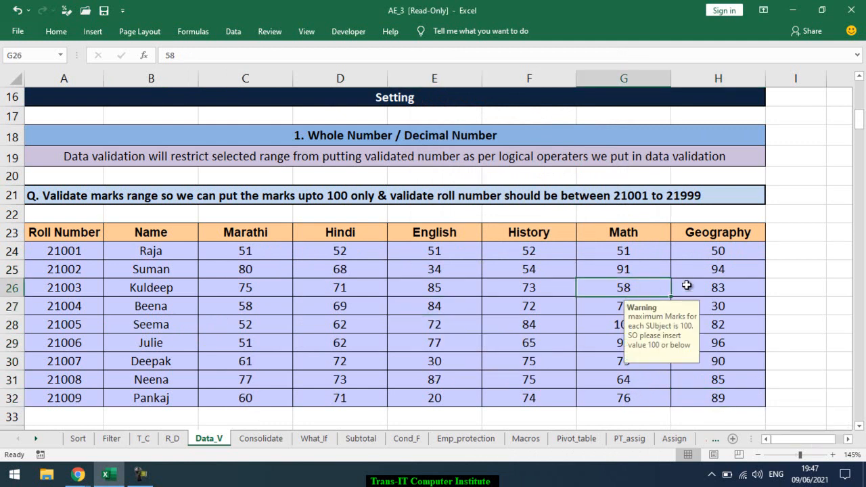
left_click(676, 289)
left_click(696, 269)
left_click(402, 275)
left_click(252, 255)
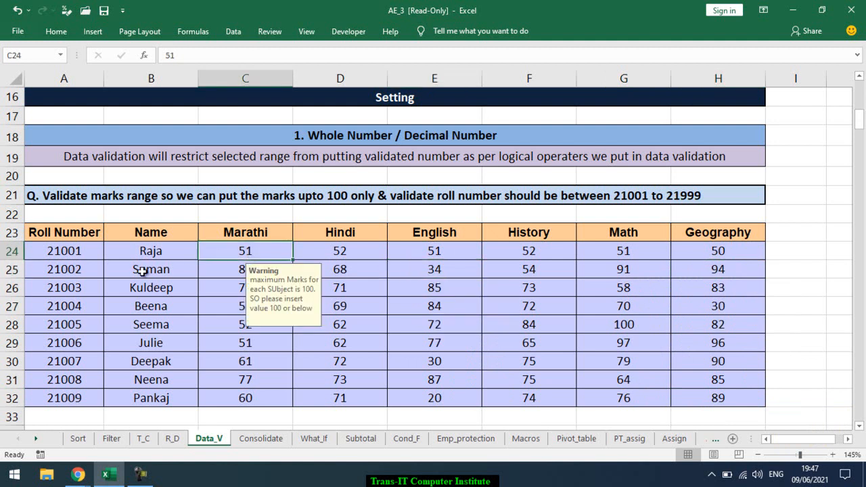
left_click(142, 271)
left_click(234, 233)
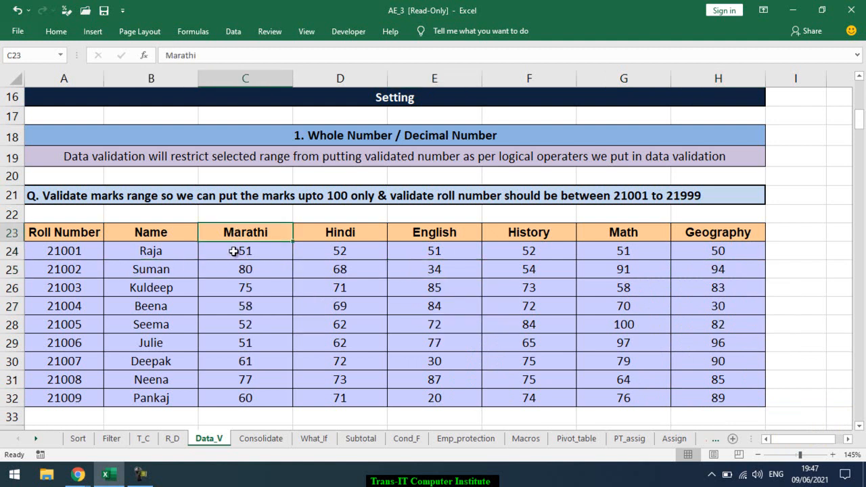
left_click(233, 416)
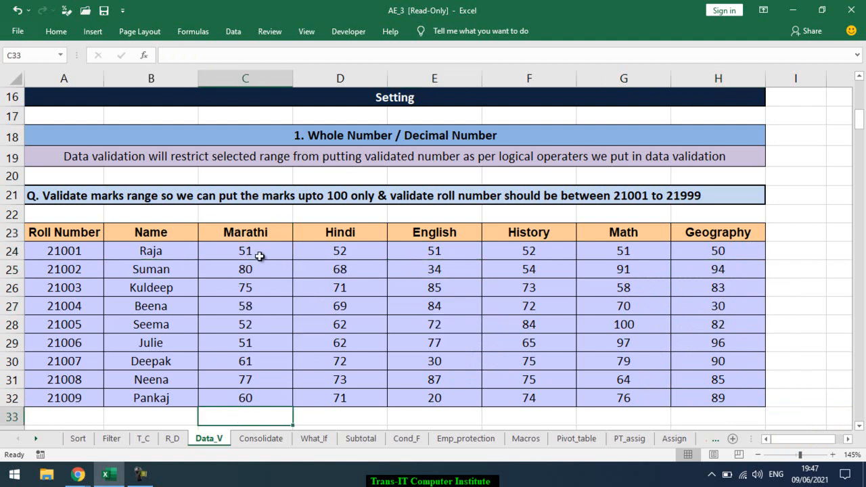
left_click_drag(259, 252, 691, 402)
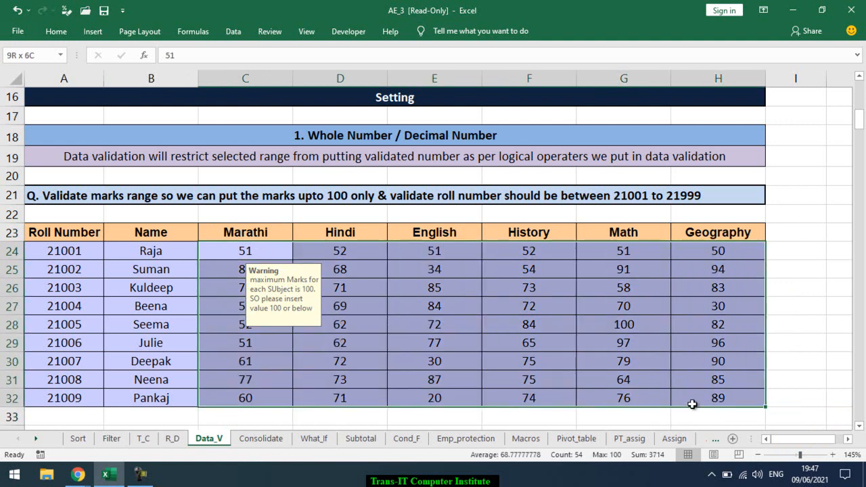
left_click(233, 31)
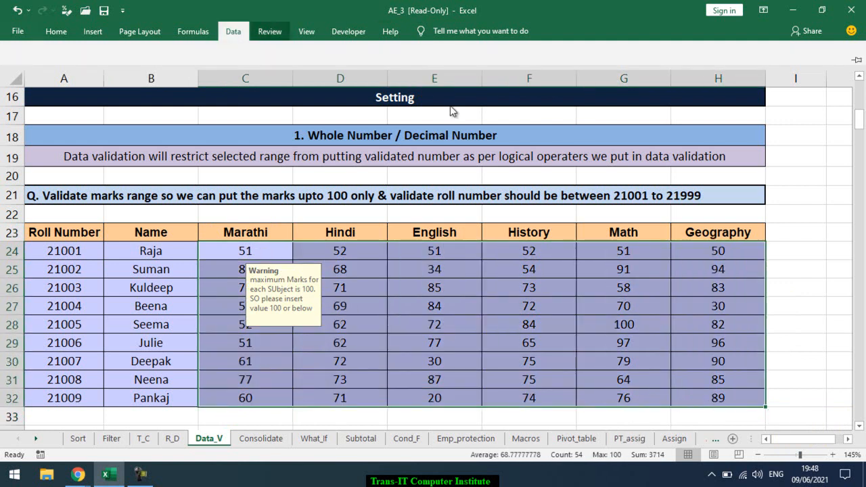
left_click(478, 64)
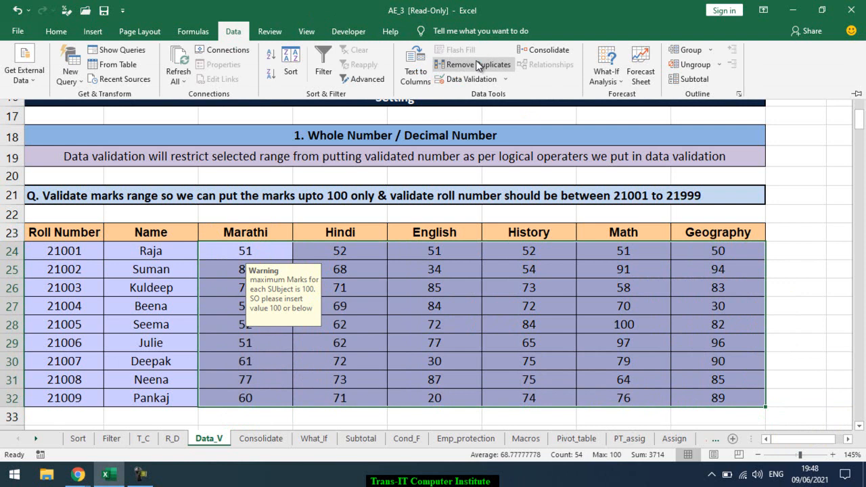
key("Escape")
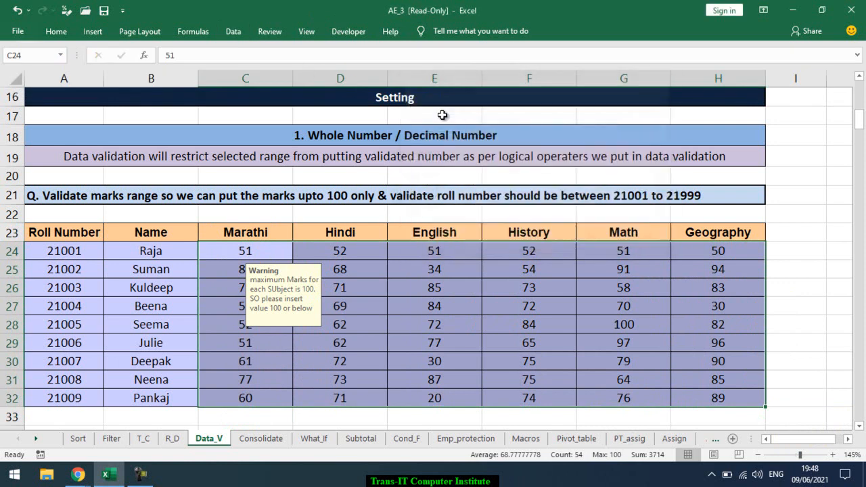
Step: Turn off showing the input message in the data validation of marks range C24:H32 and apply the change
left_click(233, 31)
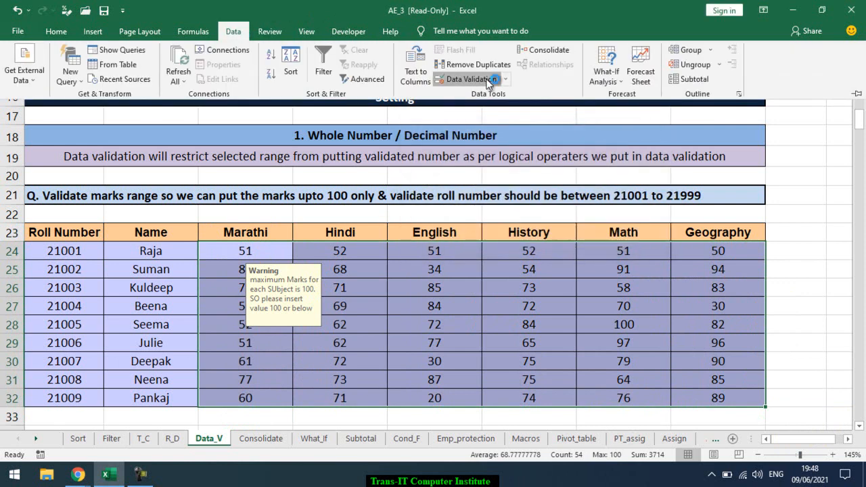
left_click(464, 79)
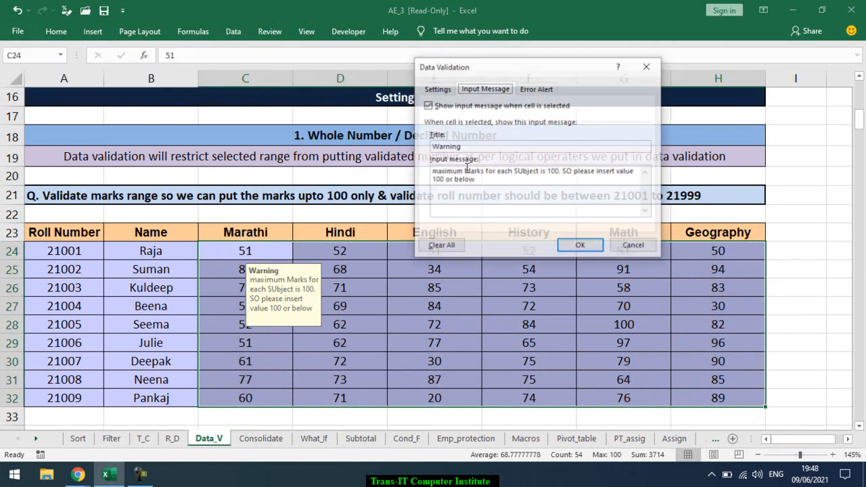
left_click(452, 108)
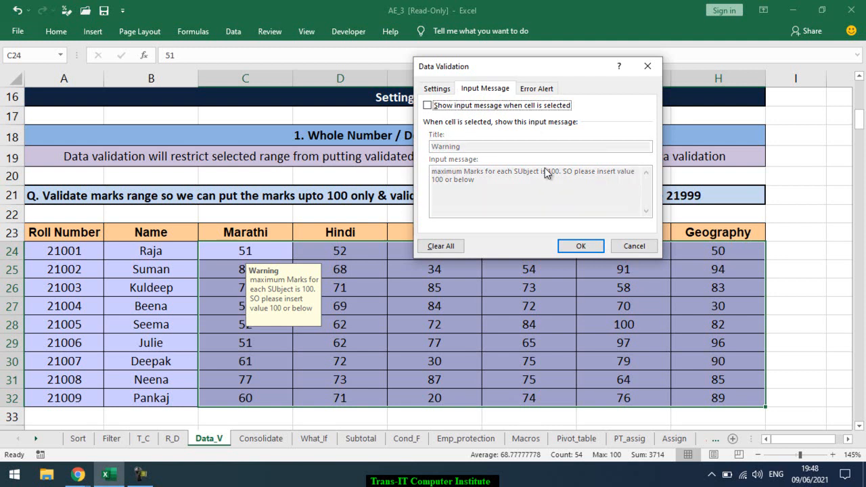
left_click(581, 246)
Step: Select several cells across the marks range to check whether the input message still shows
left_click(536, 298)
left_click(528, 331)
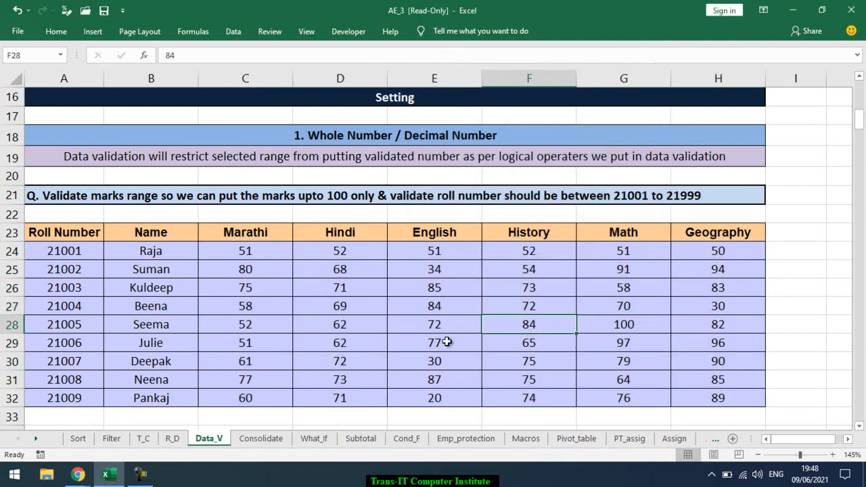
left_click(445, 343)
left_click(307, 294)
left_click(278, 312)
Step: Review the input message settings in the data validation of C24:H32 and close them without changes
left_click_drag(277, 248, 692, 396)
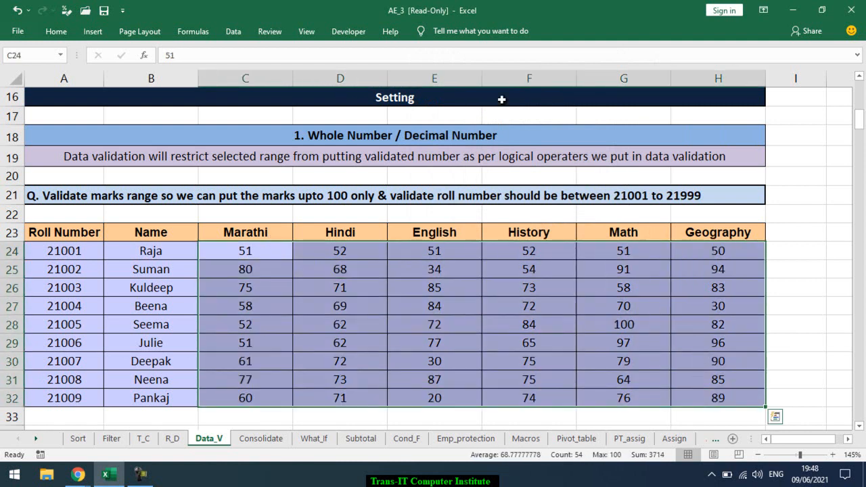
left_click(233, 31)
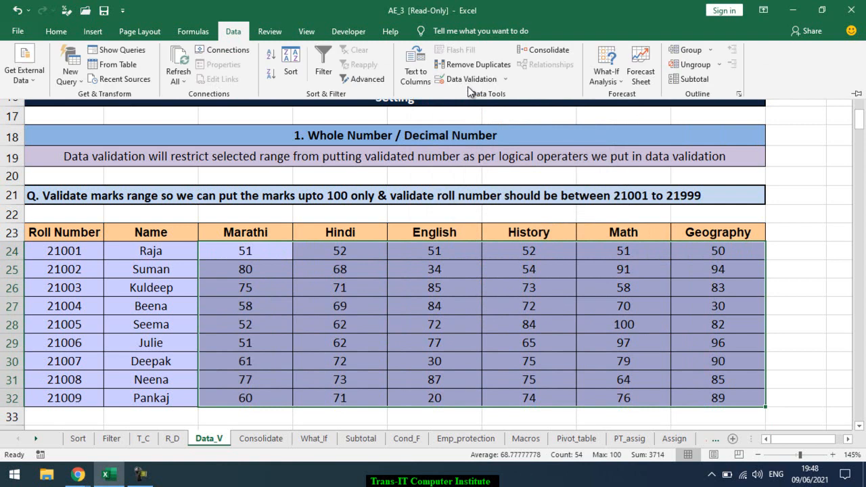
left_click(462, 86)
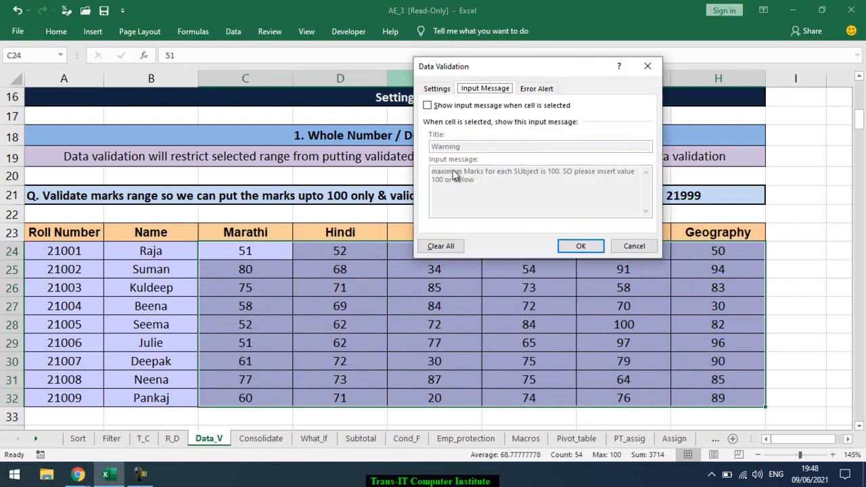
left_click(634, 246)
Step: In the Date/Time section, open the data validation criteria for Birth date cells F43:F51 and allow Date values
scroll(300, 224, "down", 3)
scroll(300, 224, "down", 4)
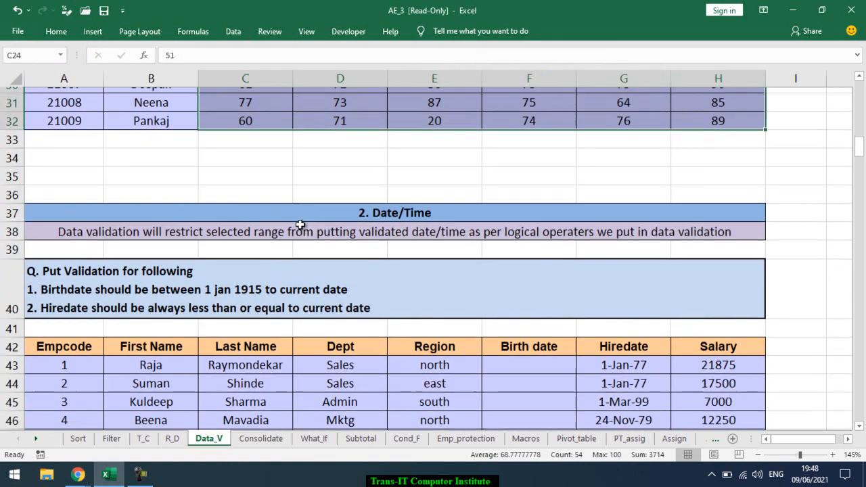
left_click(302, 223)
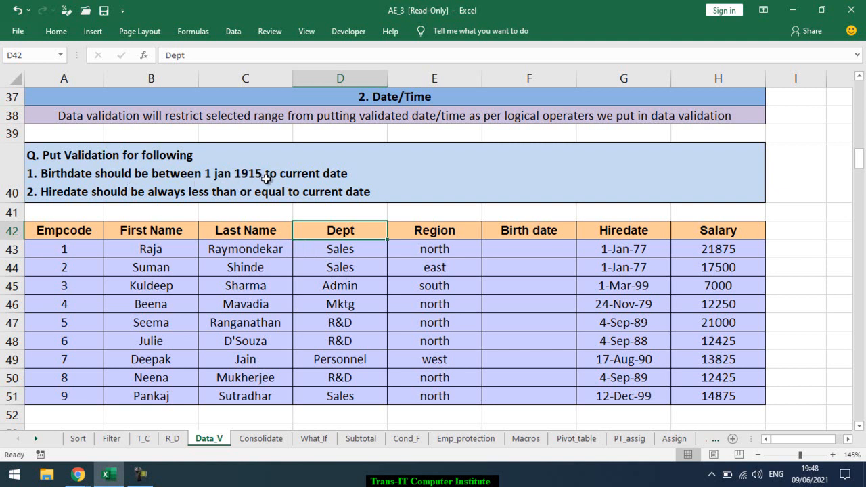
left_click_drag(529, 249, 514, 396)
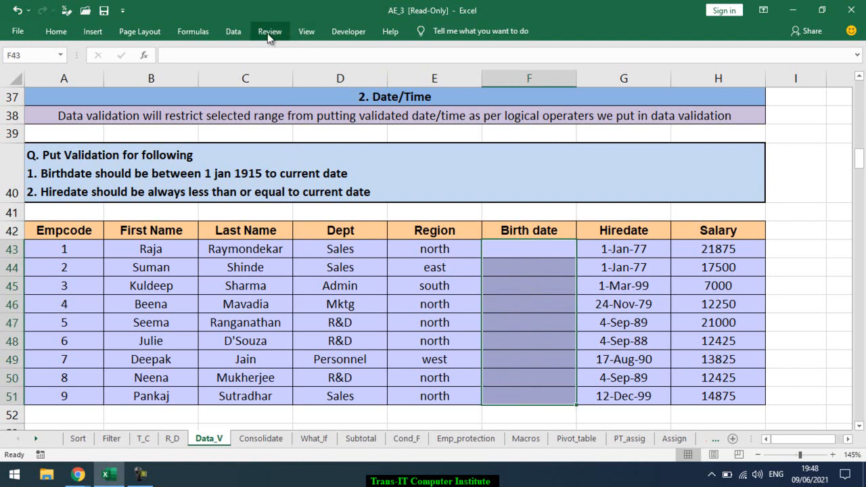
left_click(237, 33)
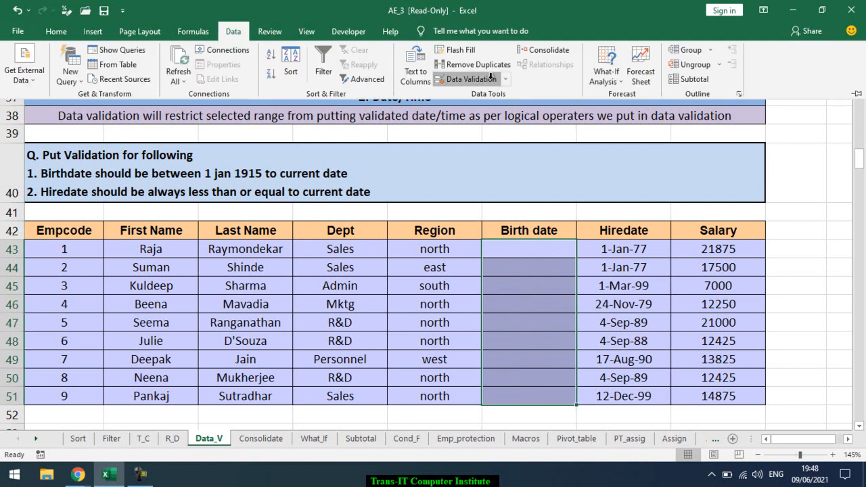
left_click(493, 80)
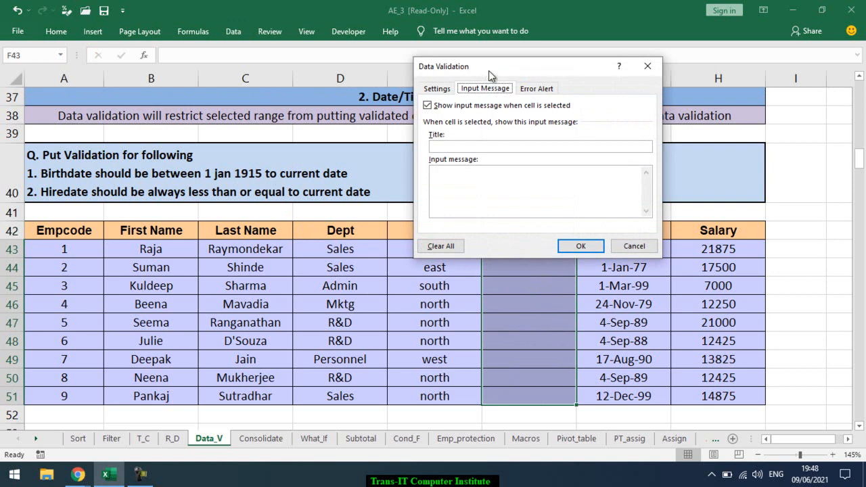
left_click(440, 90)
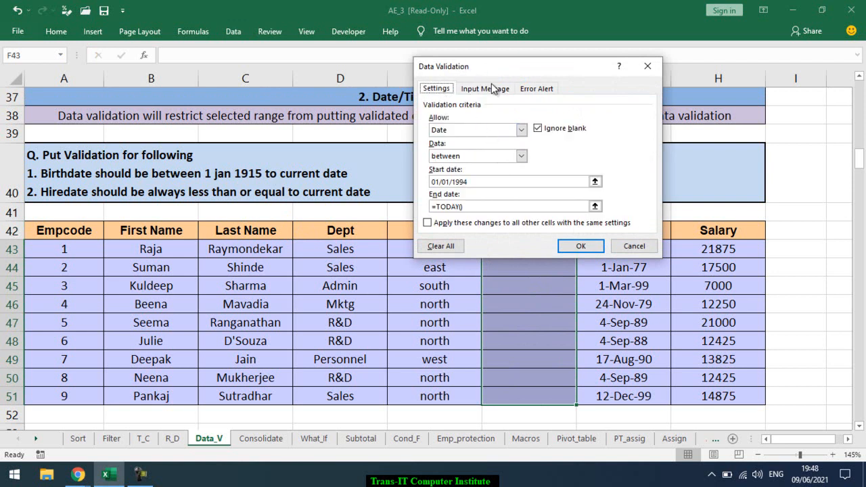
left_click_drag(488, 65, 526, 31)
left_click(511, 96)
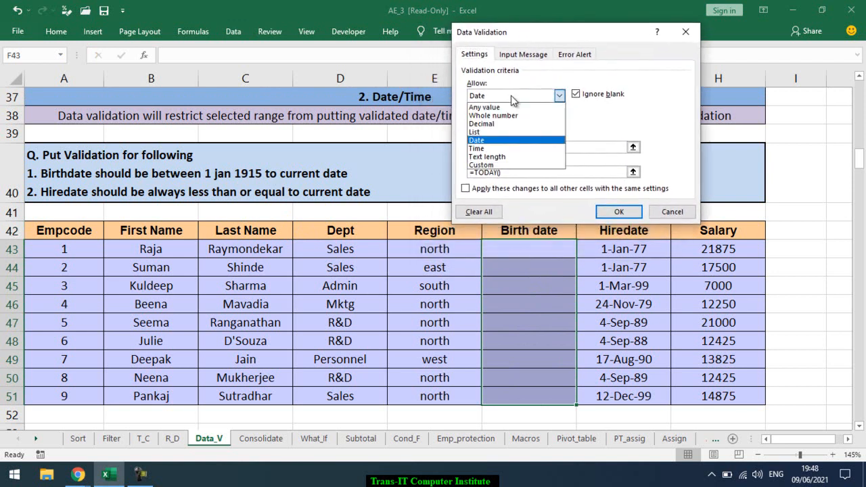
left_click(484, 140)
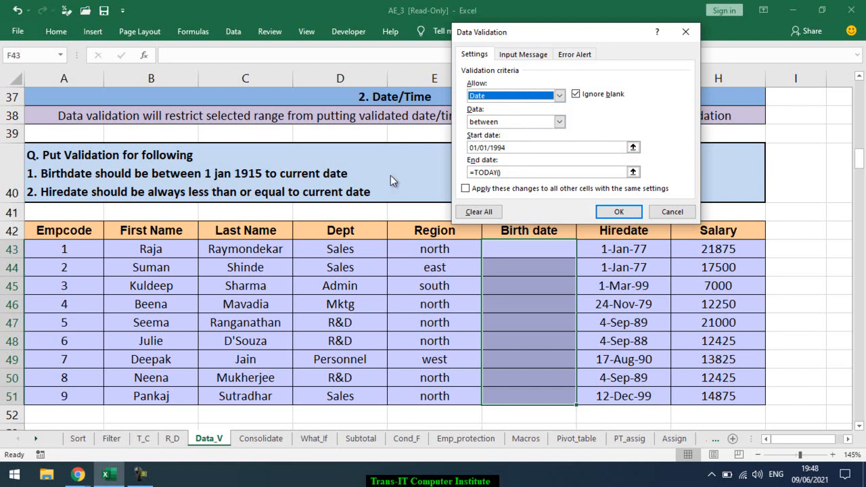
Step: Apply the birth date rule as between start date 01/01/1994 and end date =TODAY()
left_click(476, 147)
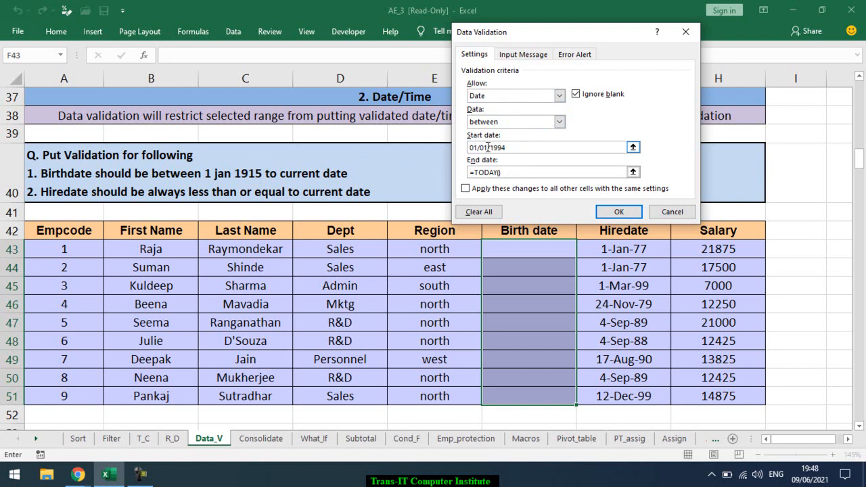
left_click(477, 171)
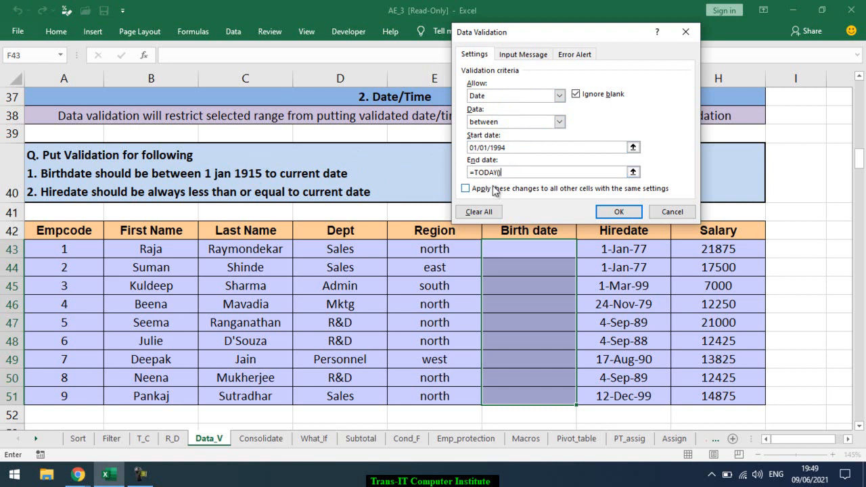
left_click(619, 212)
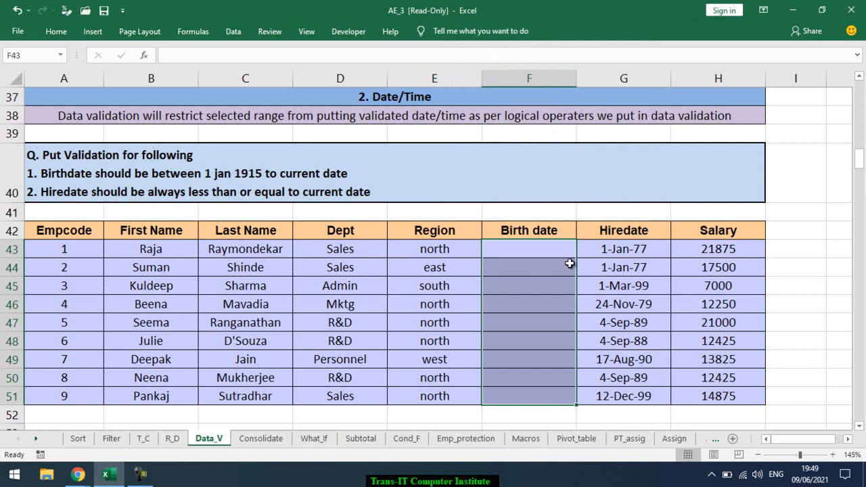
Step: Apply data validation to Hiredate cells G43:G51 allowing only dates less than or equal to =today()
left_click_drag(622, 252, 611, 396)
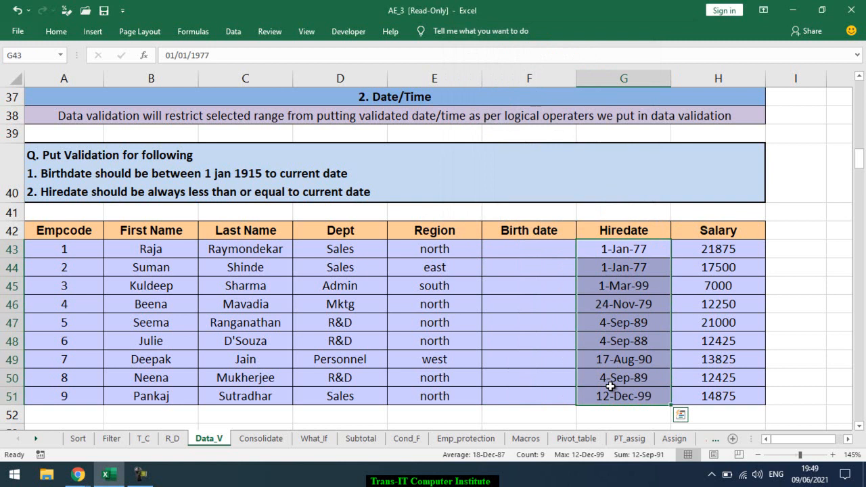
left_click(233, 34)
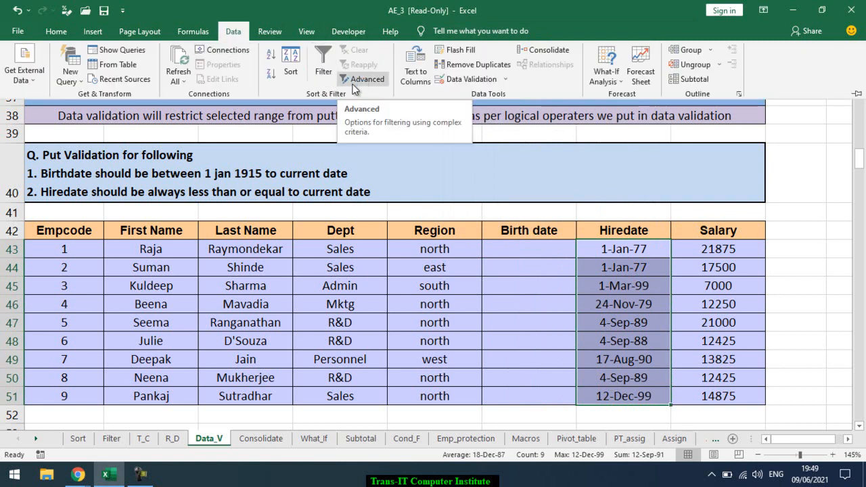
left_click(472, 79)
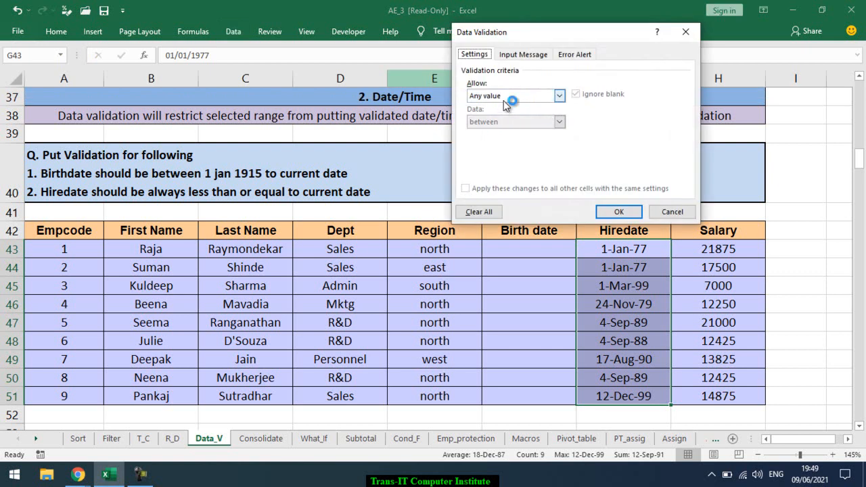
left_click(504, 96)
left_click(498, 141)
left_click(498, 142)
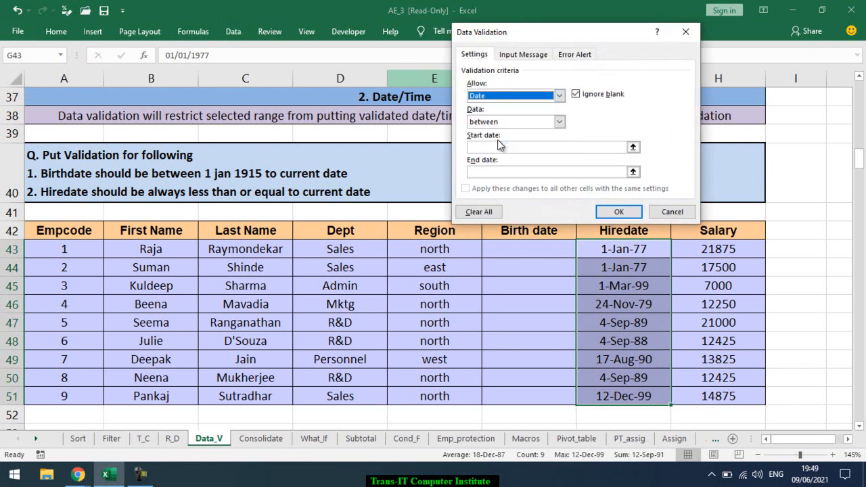
left_click(559, 122)
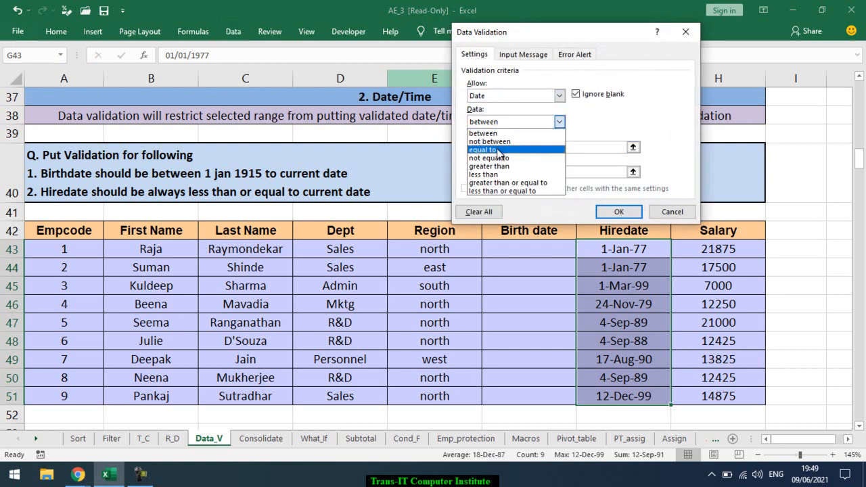
left_click(497, 191)
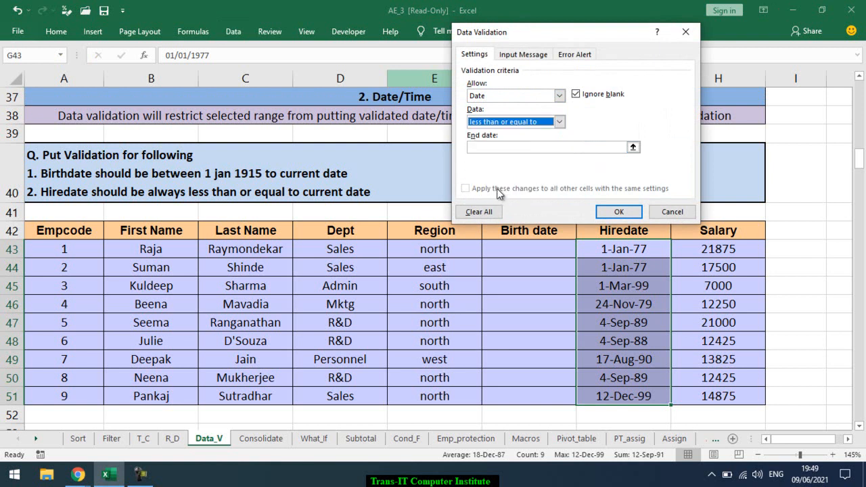
left_click(488, 148)
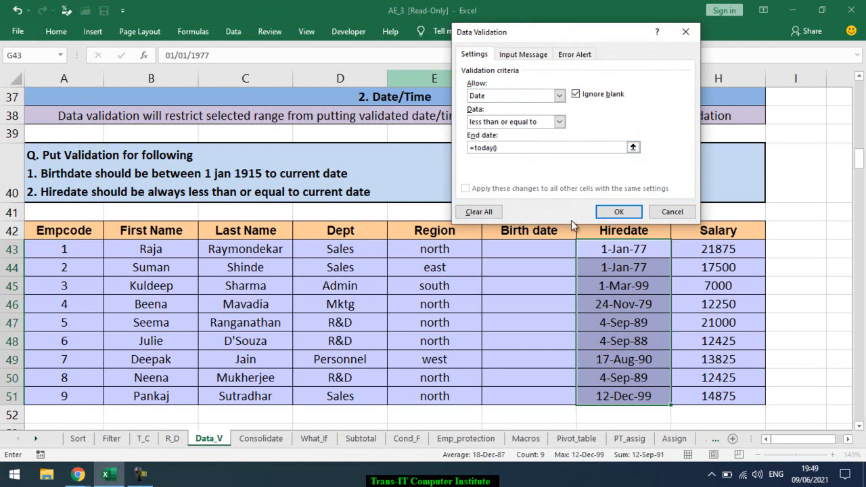
left_click(613, 211)
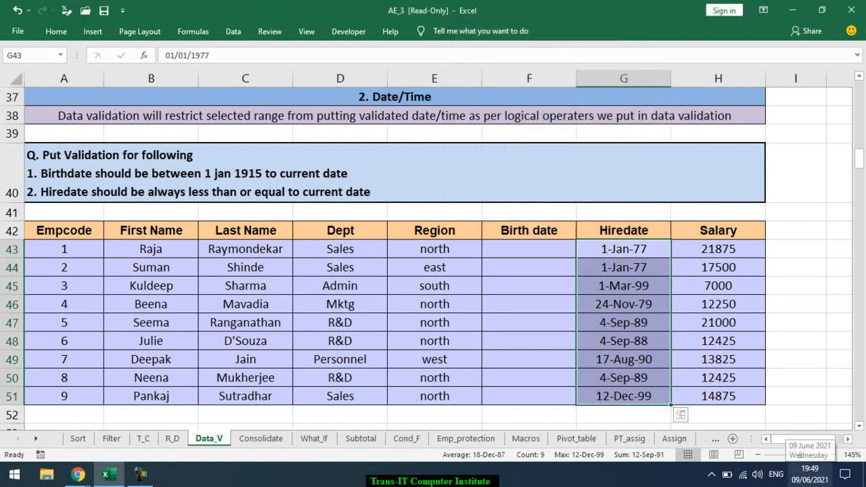
Step: Enter the current date, 09/06/2021, in Hiredate cell G49 to test the rule
left_click(609, 362)
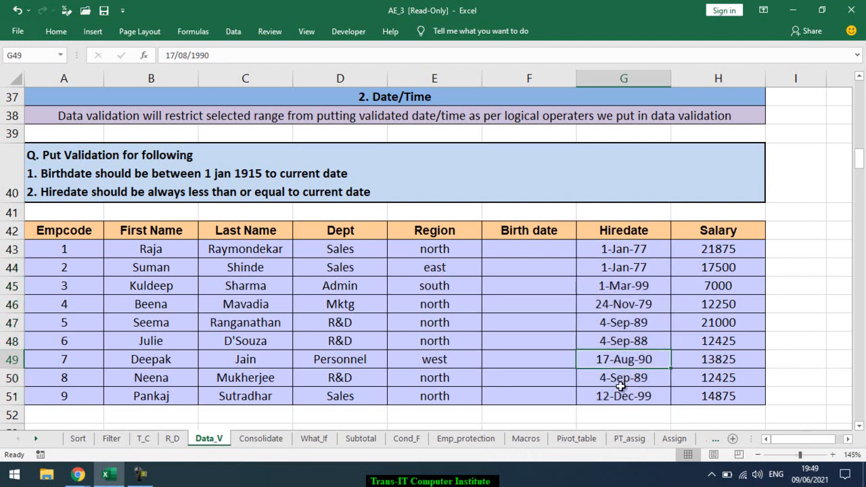
key("ctrl+semicolon")
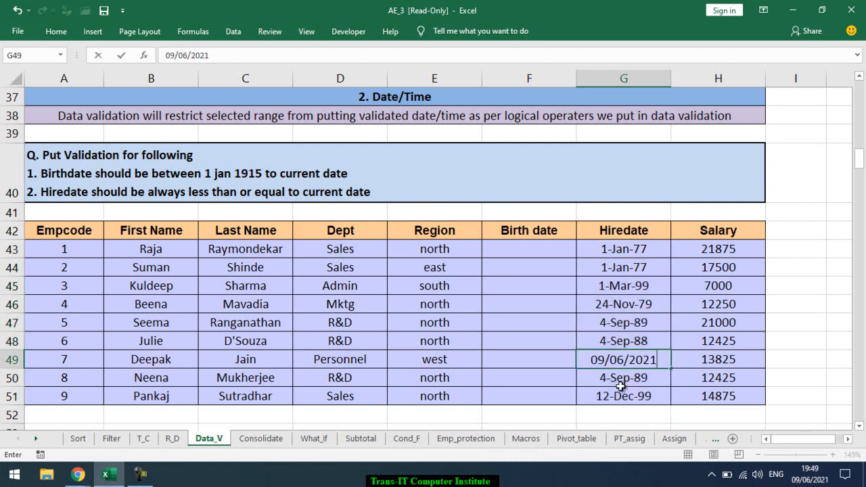
key("Return")
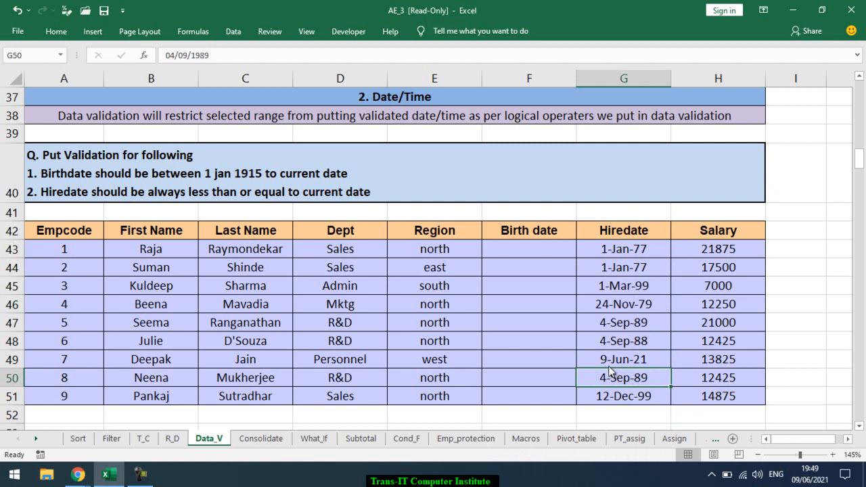
Step: Test the Hiredate rule by changing the date in G49 to 11/06/2021, and cancel the entry
double_click(607, 360)
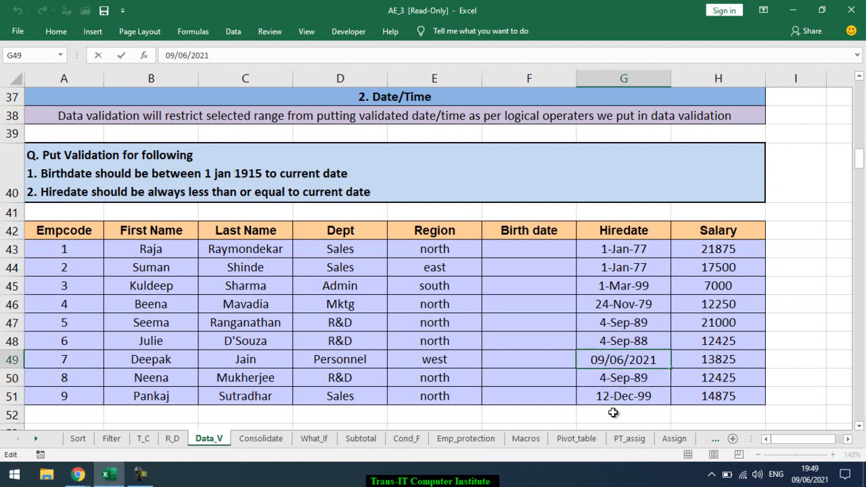
key("Delete")
key("BackSpace")
type("11")
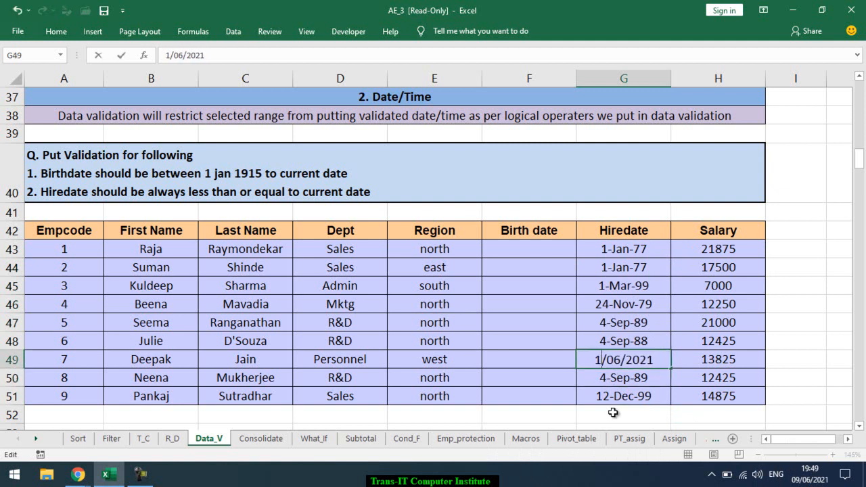
key("Return")
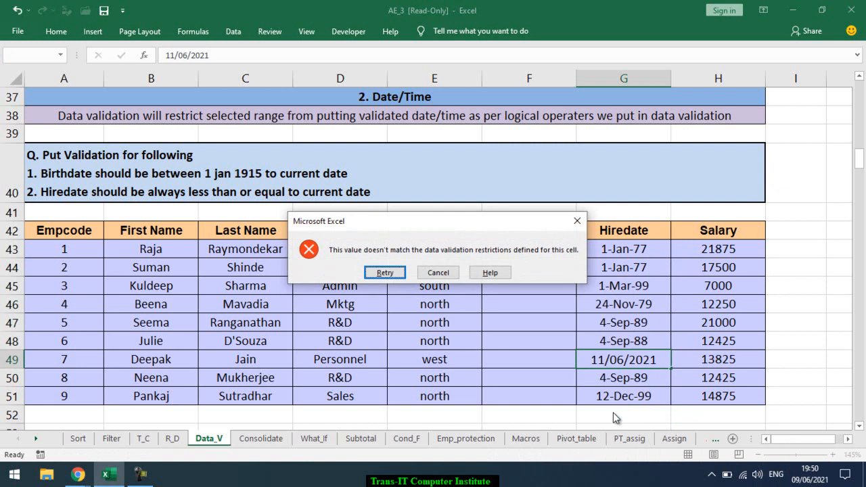
key("Escape")
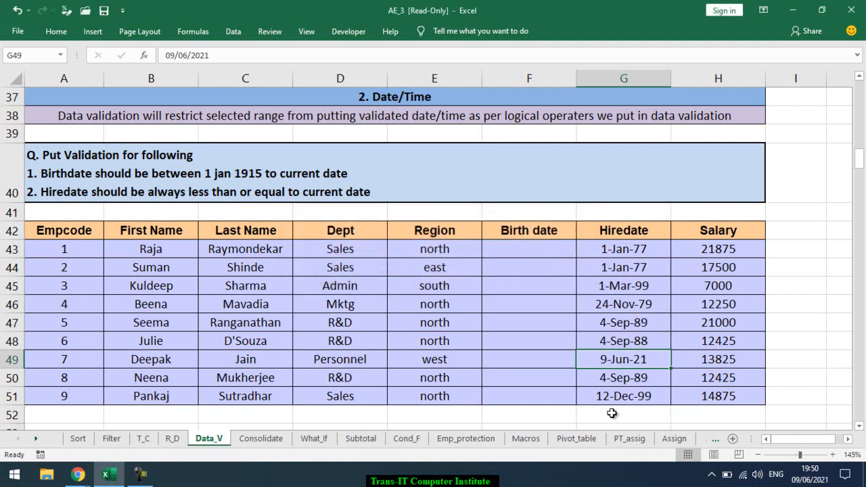
Step: Review the data validation criteria of Hiredate cells G43:G51 and close them without changes
left_click_drag(629, 248, 630, 400)
left_click(233, 29)
left_click(472, 79)
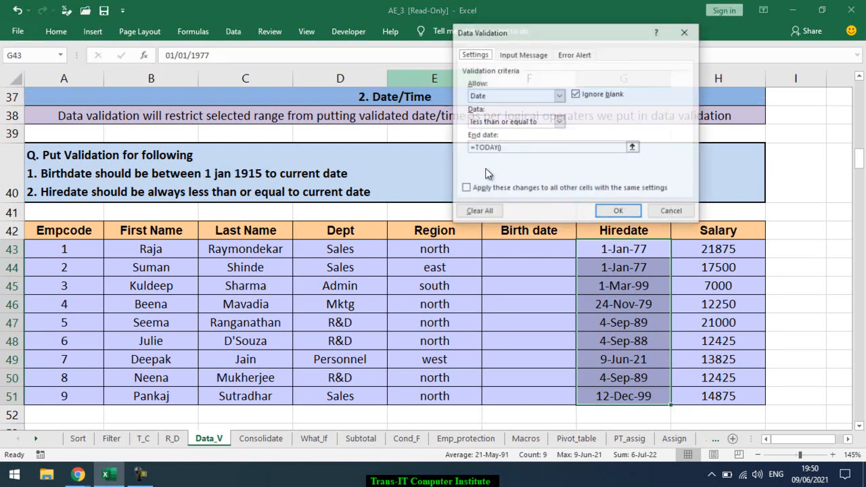
left_click(672, 212)
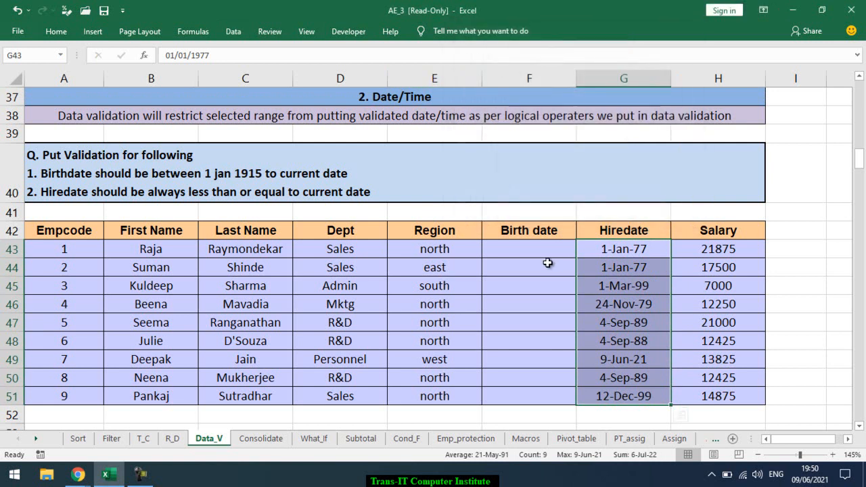
Step: Select the empty Mobile Number cells F61:F69 in the text length section and widen column F
scroll(548, 263, "down", 7)
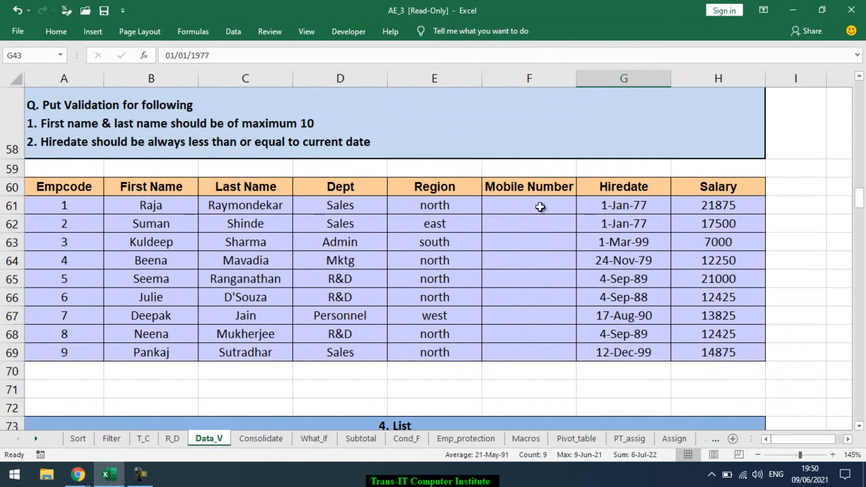
left_click_drag(542, 207, 547, 237)
left_click_drag(534, 205, 532, 348)
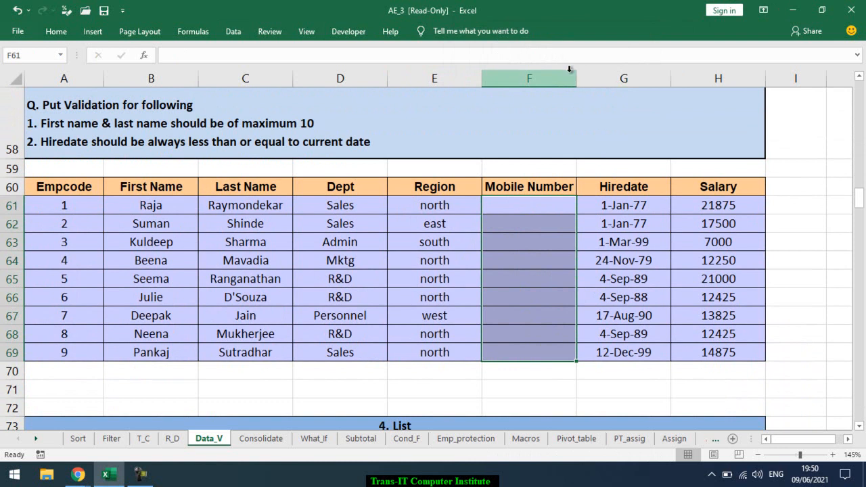
left_click_drag(576, 78, 609, 78)
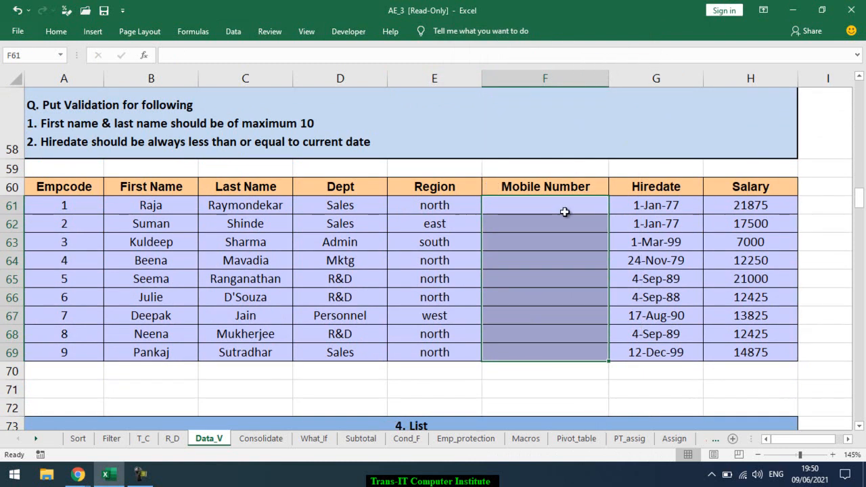
key("alt+Tab")
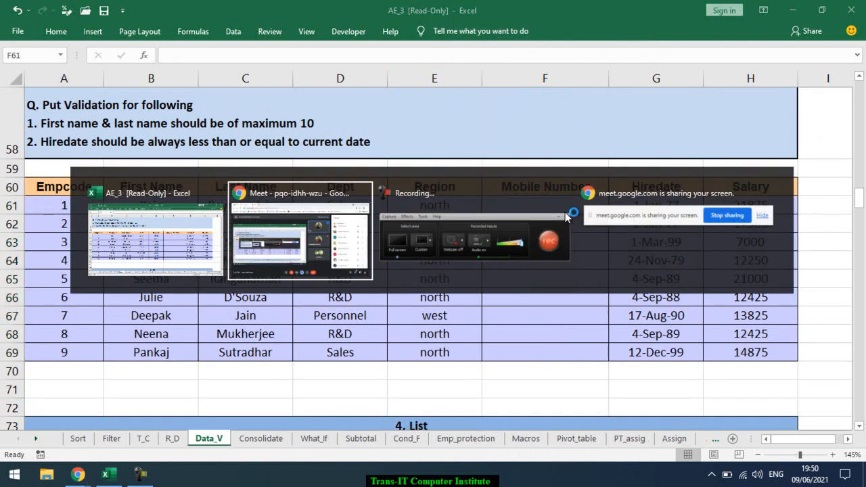
key("alt+Tab")
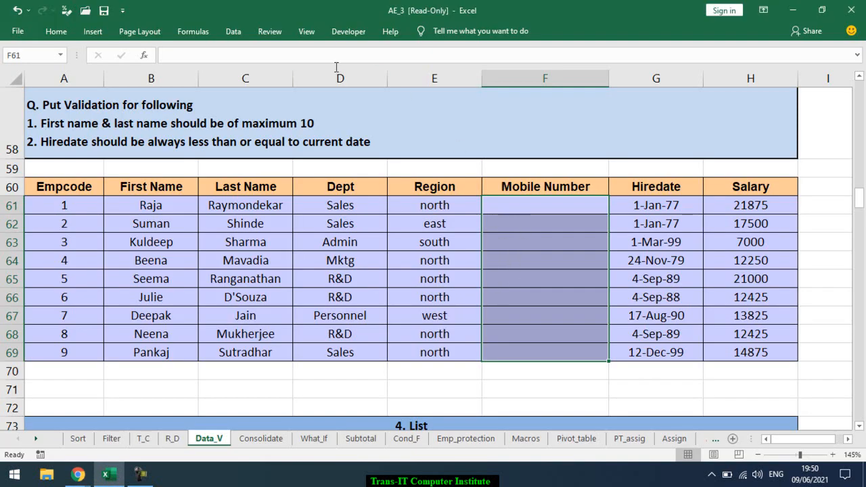
Step: Apply data validation to Mobile Number cells F61:F69 allowing only a text length equal to 10
left_click(233, 31)
left_click(480, 82)
left_click_drag(514, 32, 200, 86)
left_click(215, 150)
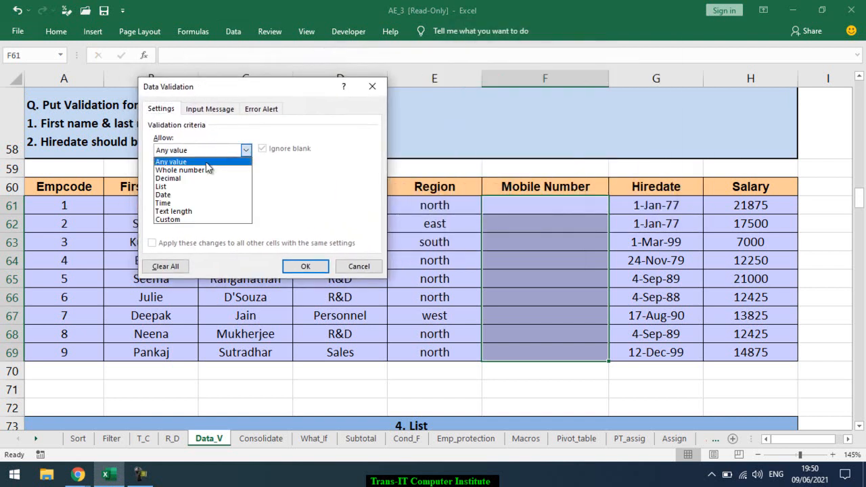
left_click(189, 212)
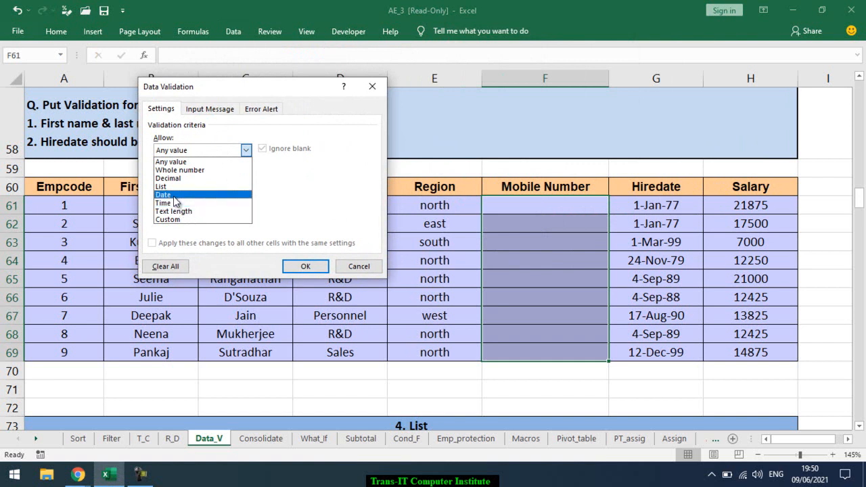
left_click(174, 203)
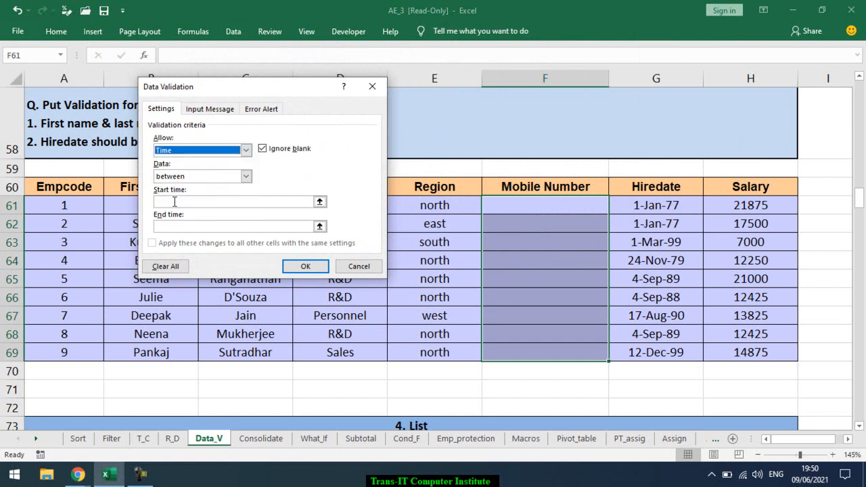
left_click(196, 155)
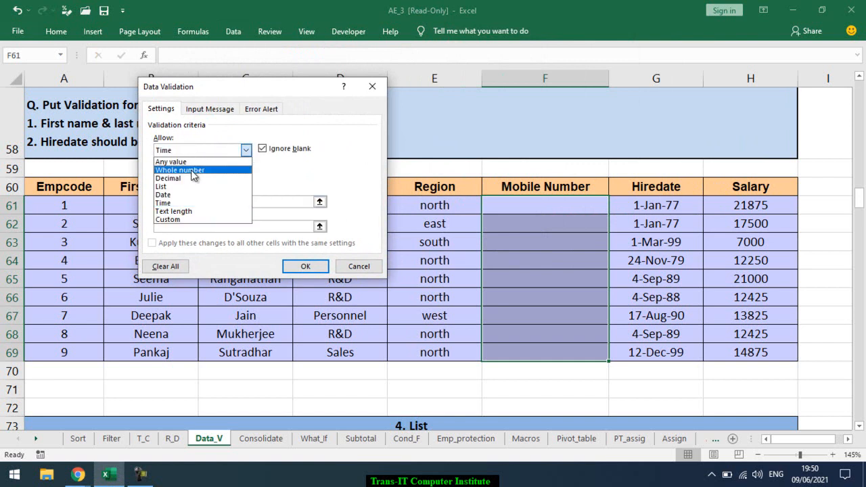
left_click(177, 212)
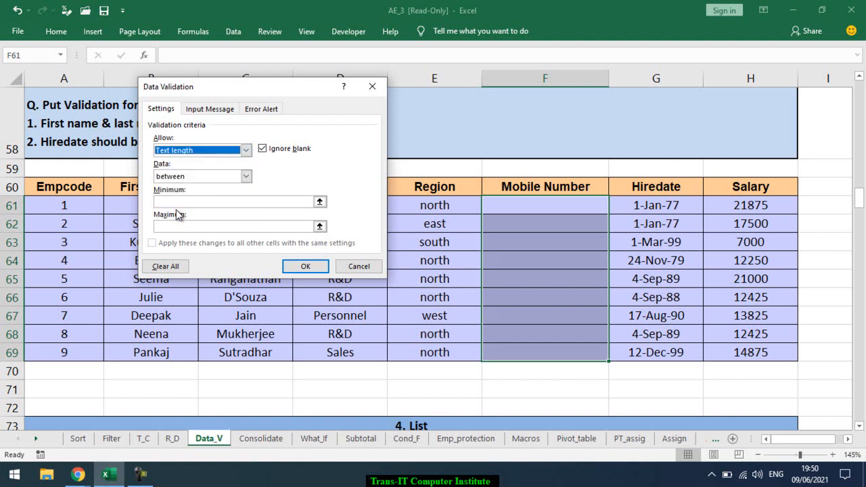
left_click(194, 177)
left_click(192, 178)
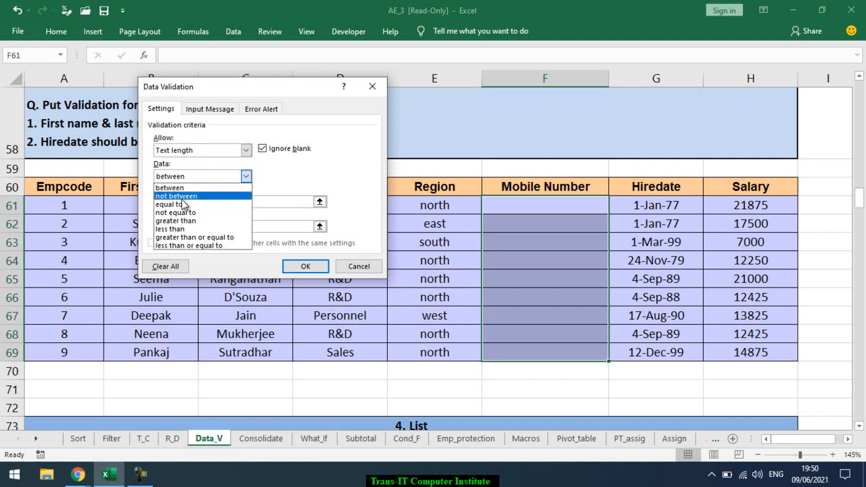
left_click(178, 204)
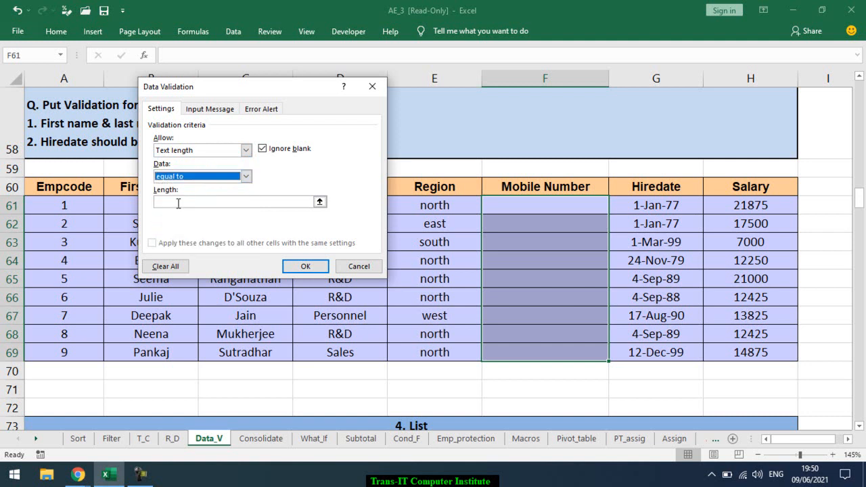
left_click(178, 203)
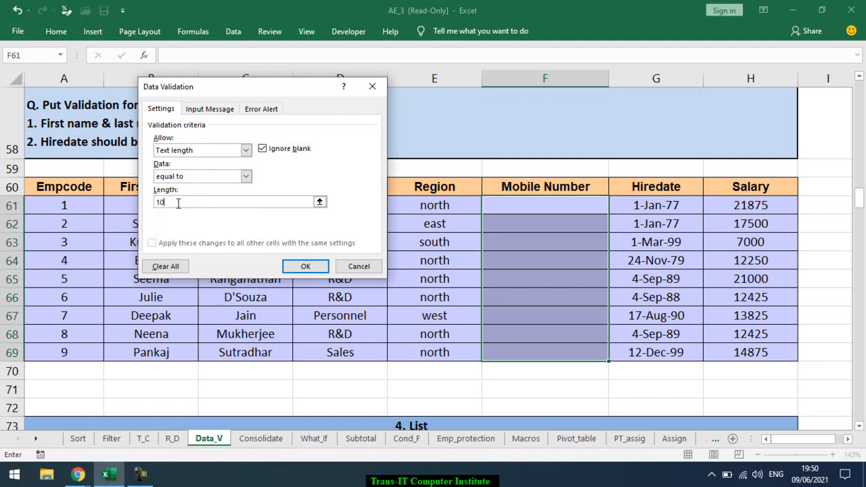
left_click(306, 266)
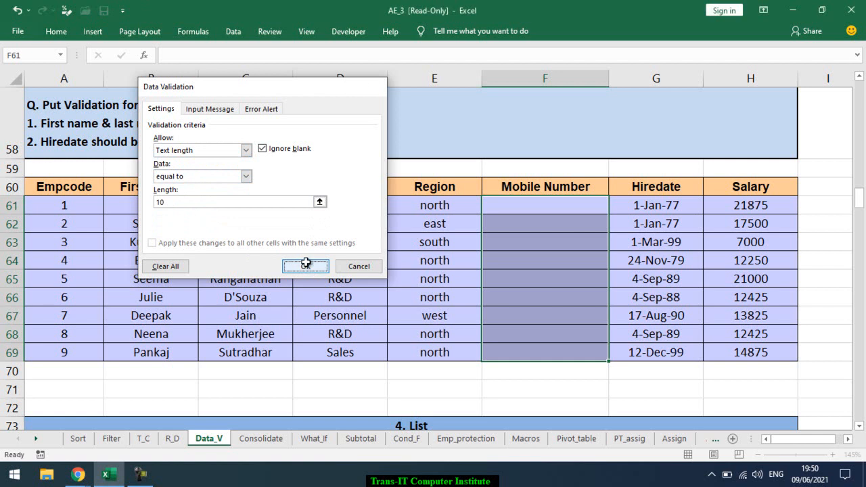
Step: Test the length rule in Mobile Number cell F61 with a nine-digit number, and retry with a ten-digit number
left_click(513, 207)
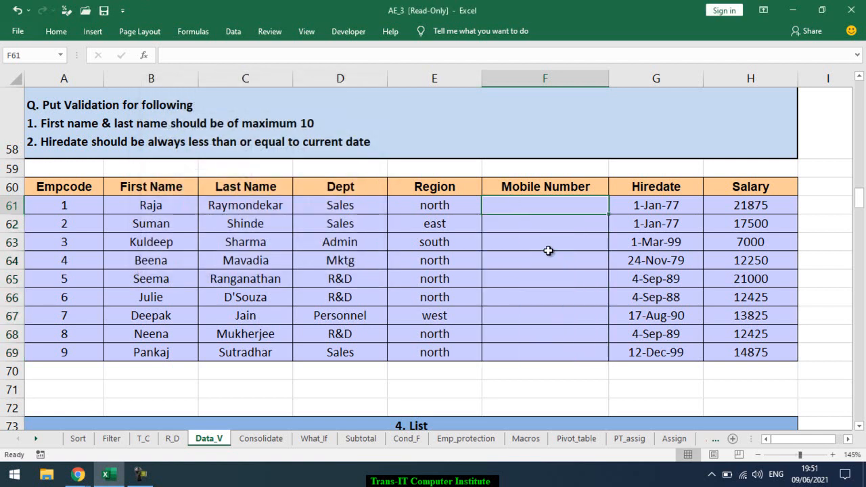
type("123")
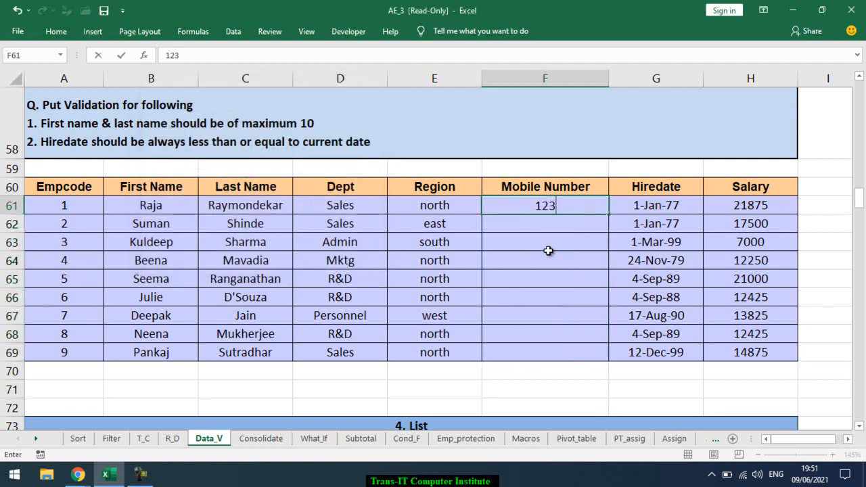
type("456789")
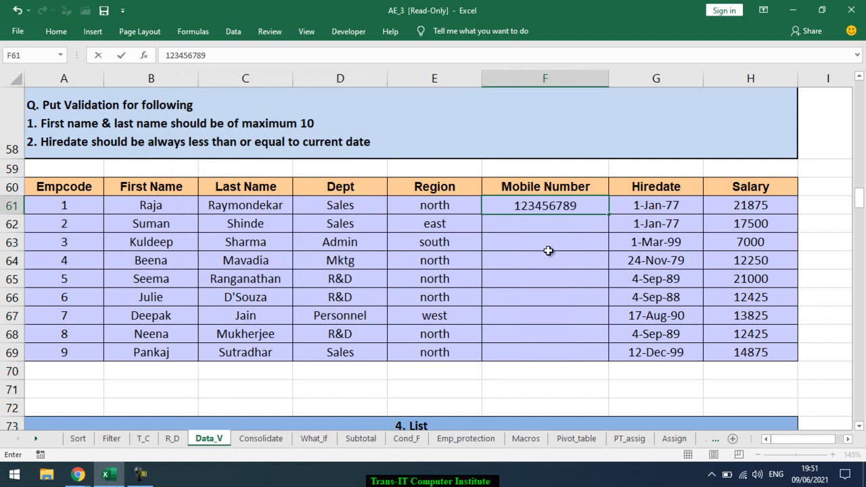
key("Return")
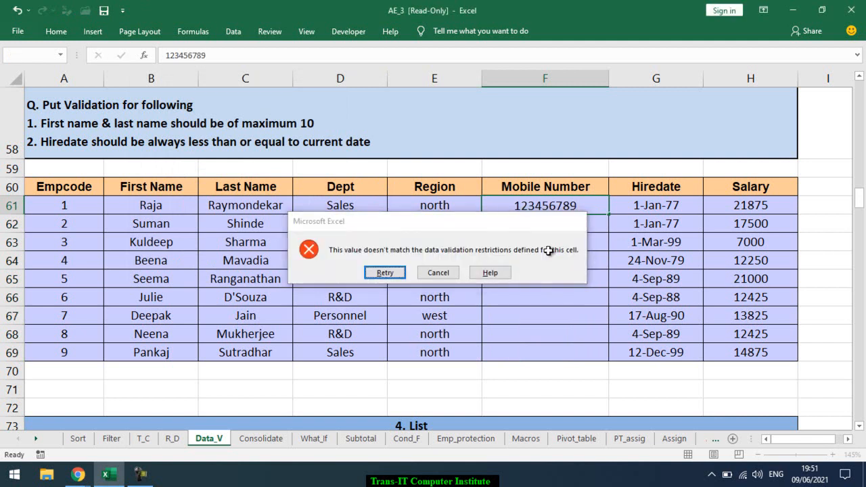
key("Return")
key("End")
type("0")
key("Return")
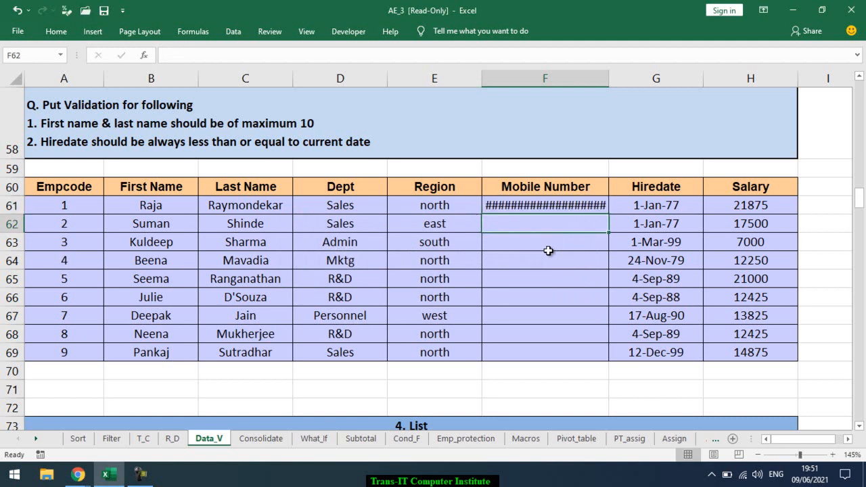
Step: Change the number format of Mobile Number cell F61 to General
key("Up")
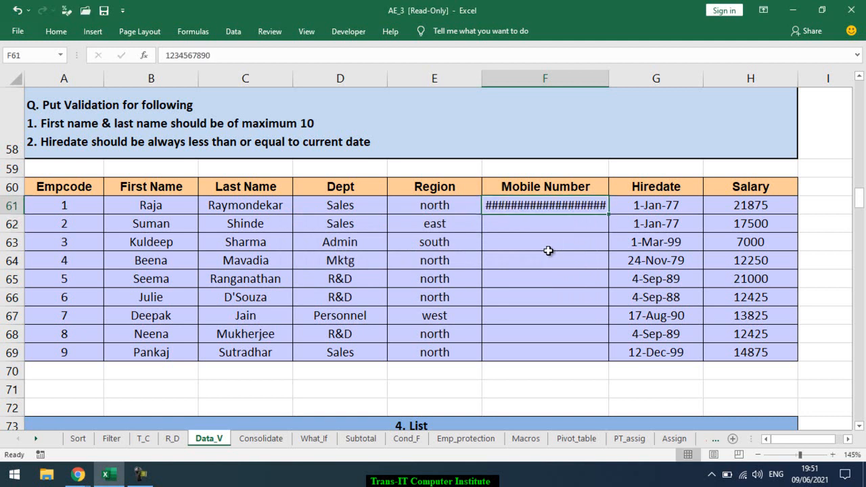
left_click(56, 31)
left_click(472, 55)
left_click(421, 69)
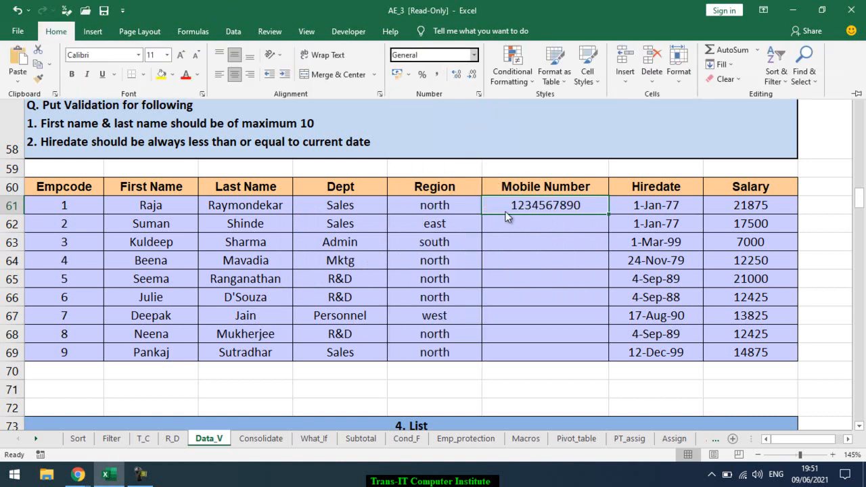
Step: Test the length rule by adding an eleventh digit to the mobile number in F61, and cancel the entry
left_click(599, 205)
double_click(596, 210)
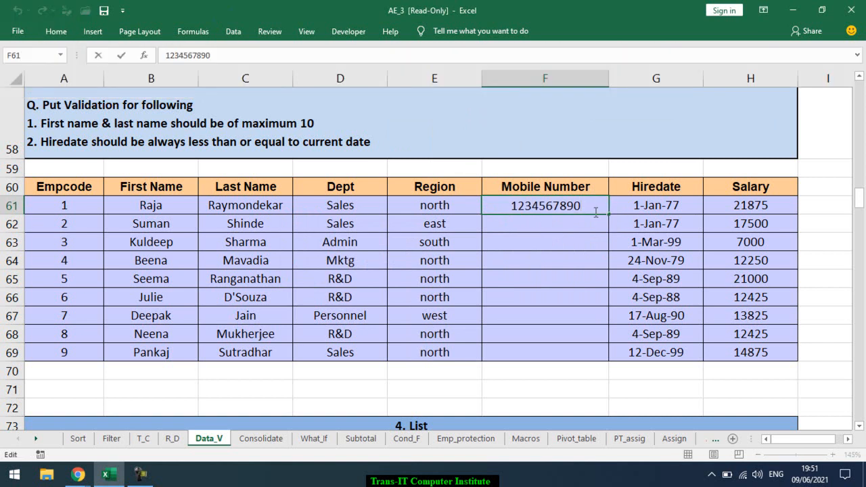
type("2")
key("Return")
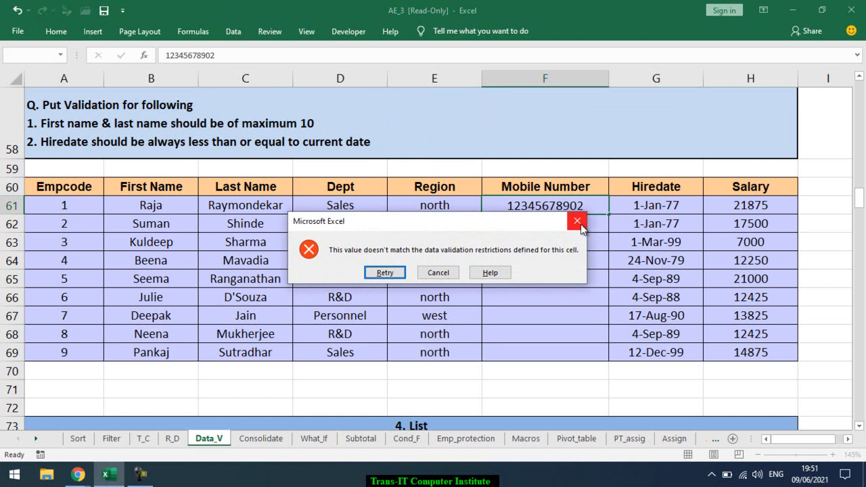
left_click(579, 224)
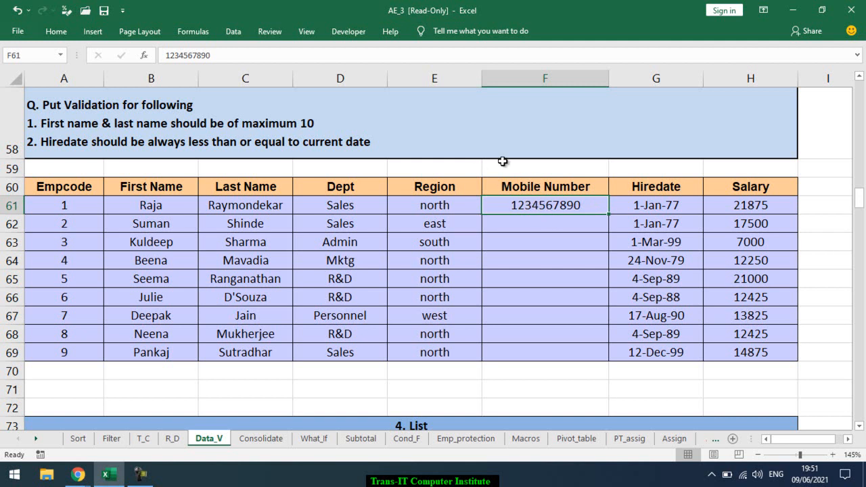
Step: Review the data validation criteria of Mobile Number cells F61 and F62 one by one, closing them without changes
left_click(234, 34)
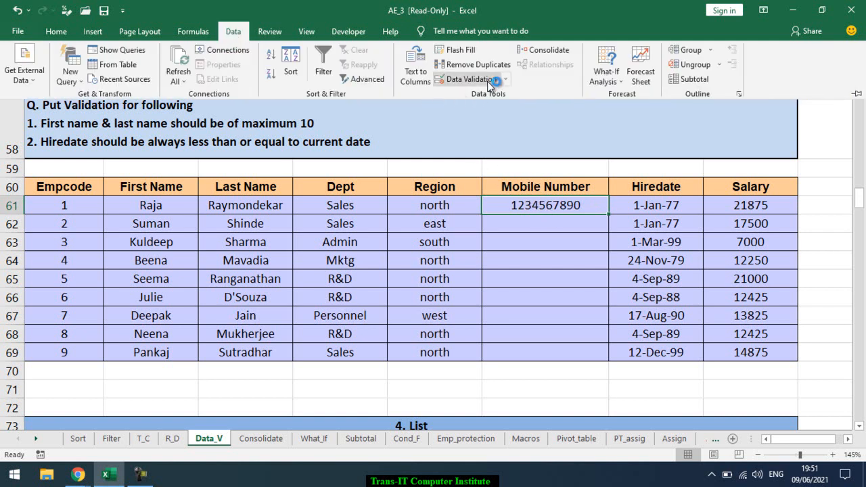
left_click(504, 81)
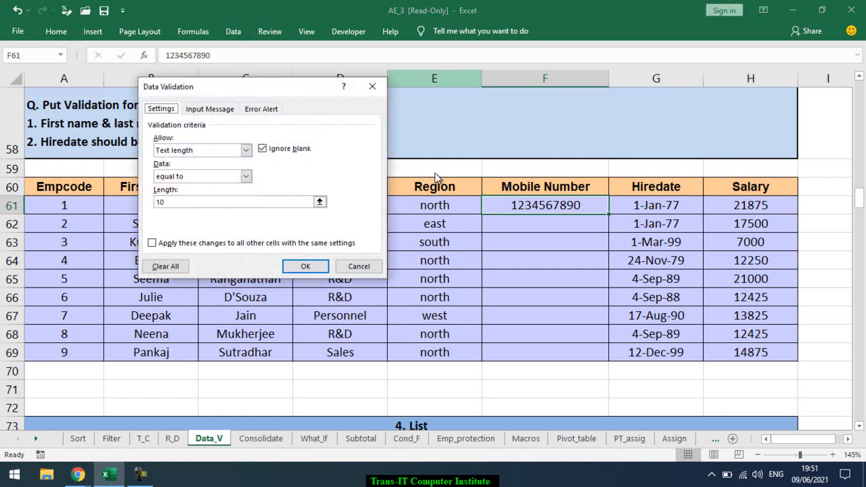
left_click(355, 266)
left_click(500, 222)
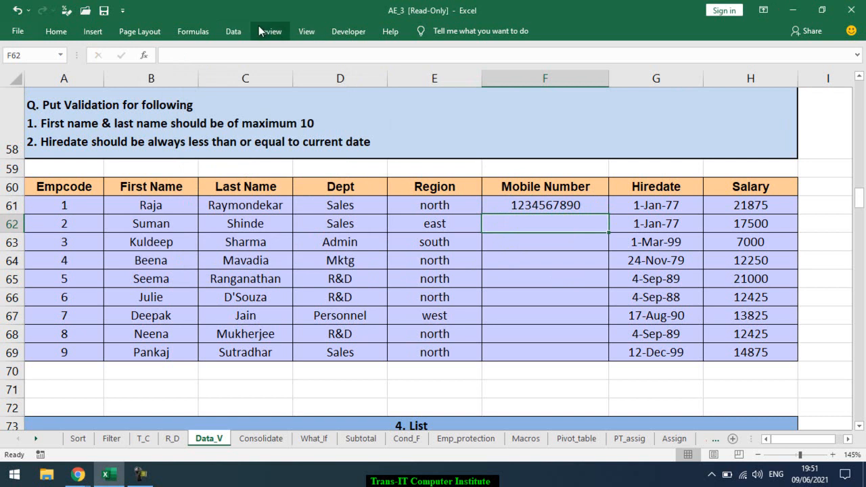
left_click(234, 31)
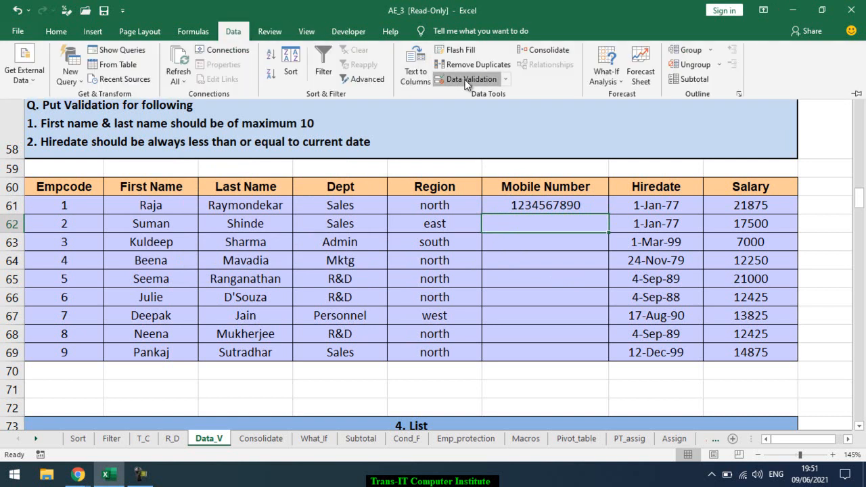
left_click(494, 80)
left_click(358, 265)
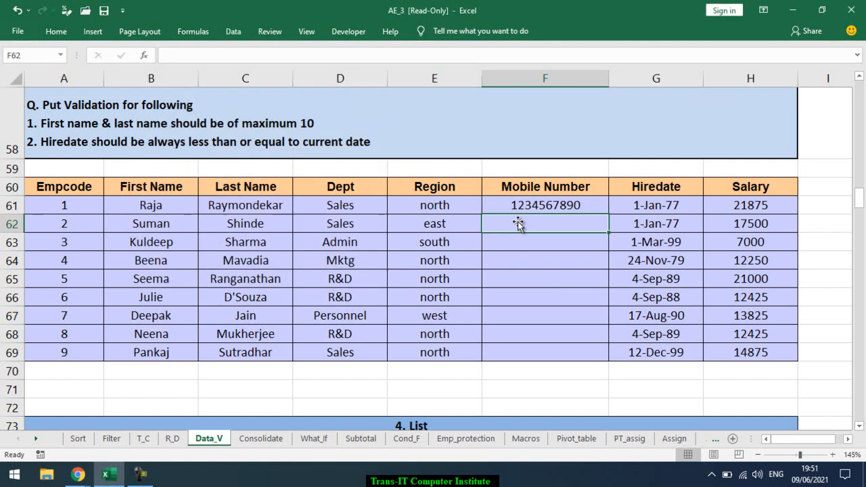
Step: Review the data validation criteria of the whole Mobile Number range F61:F69 and close them without changes
left_click_drag(518, 205, 511, 356)
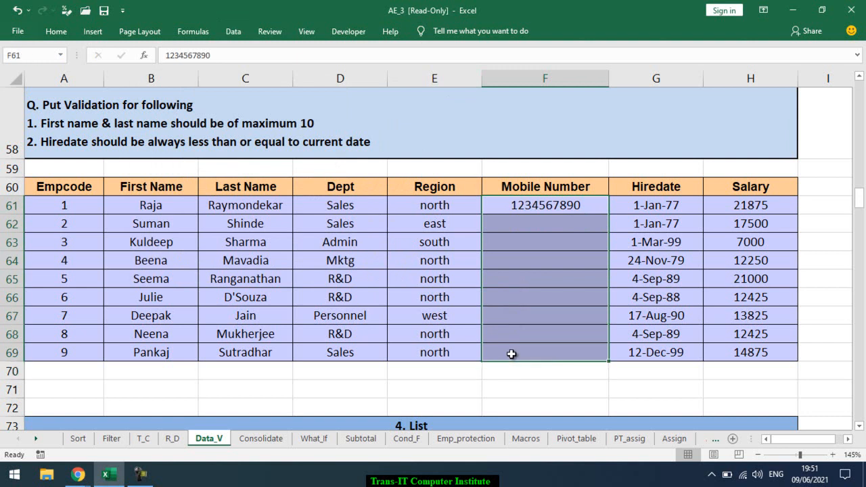
left_click(233, 29)
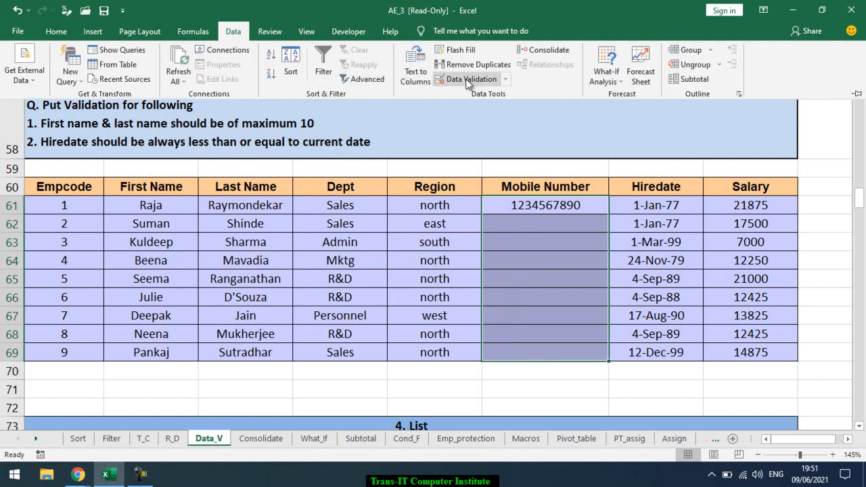
left_click(463, 120)
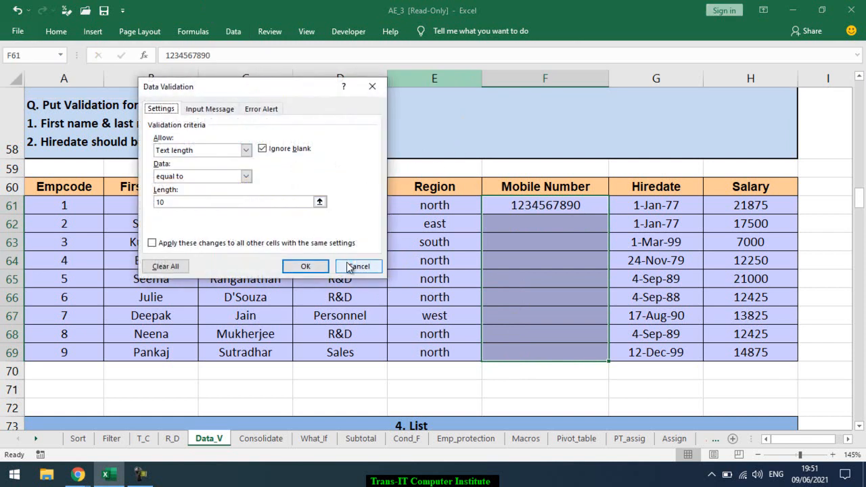
left_click(348, 267)
Step: Review the data validation criteria of the last Mobile Number cell, F69, and close them without changes
left_click(514, 352)
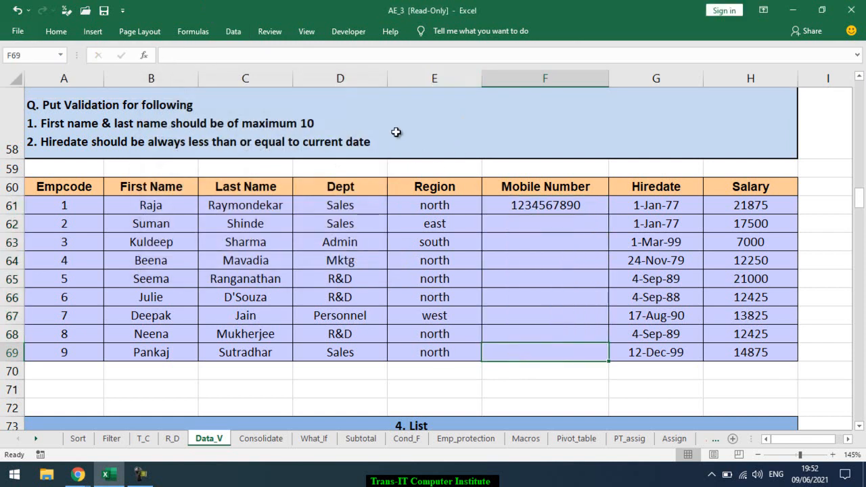
left_click(233, 31)
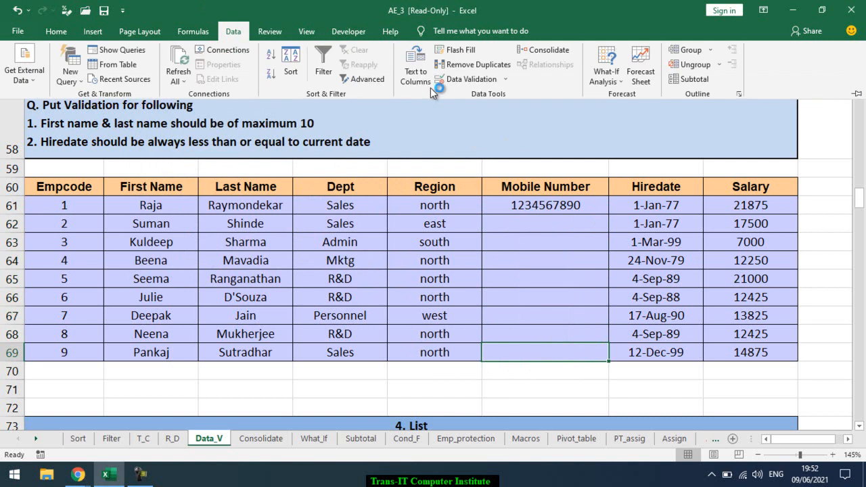
left_click(470, 78)
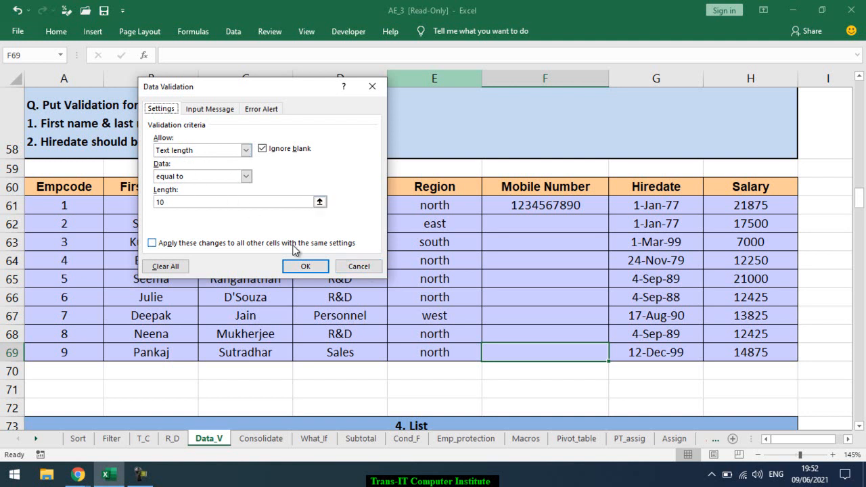
left_click(352, 267)
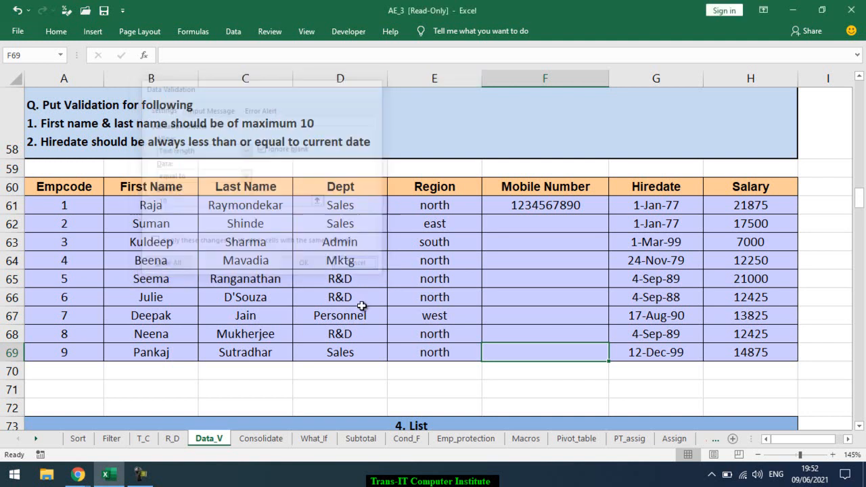
Step: Switch to the Google Meet call, mute and unmute the microphone twice, and return to the Excel workbook
key("alt+Tab")
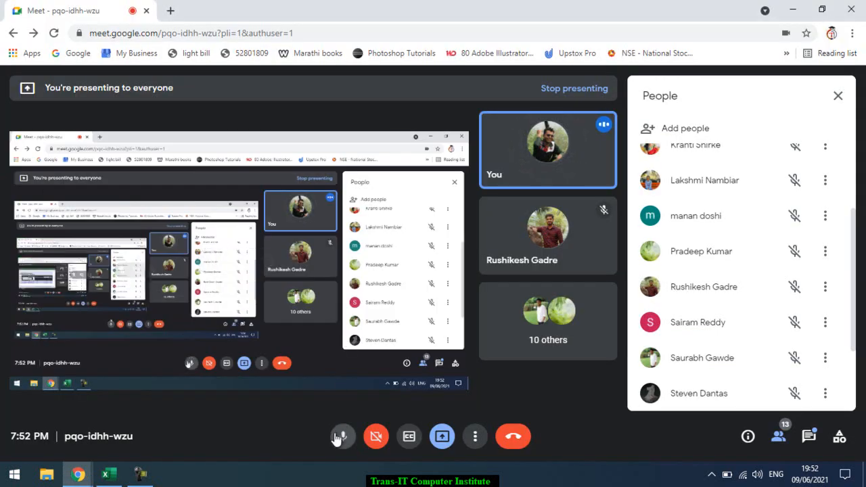
left_click(343, 436)
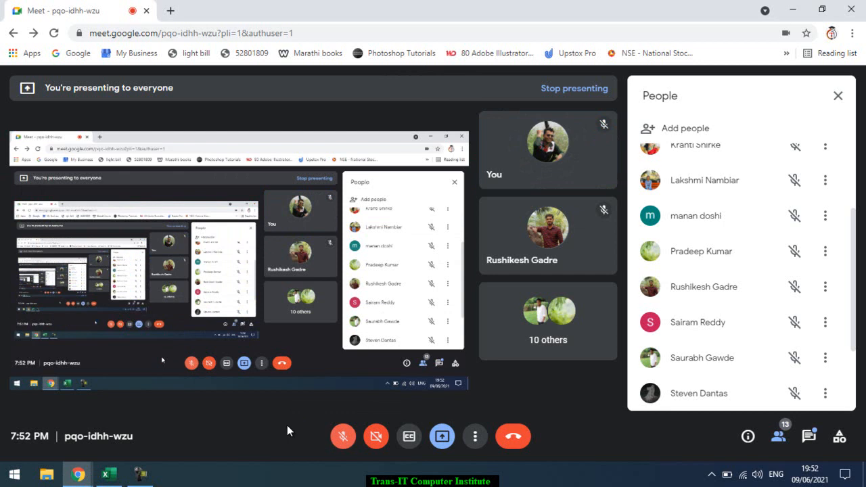
left_click(342, 440)
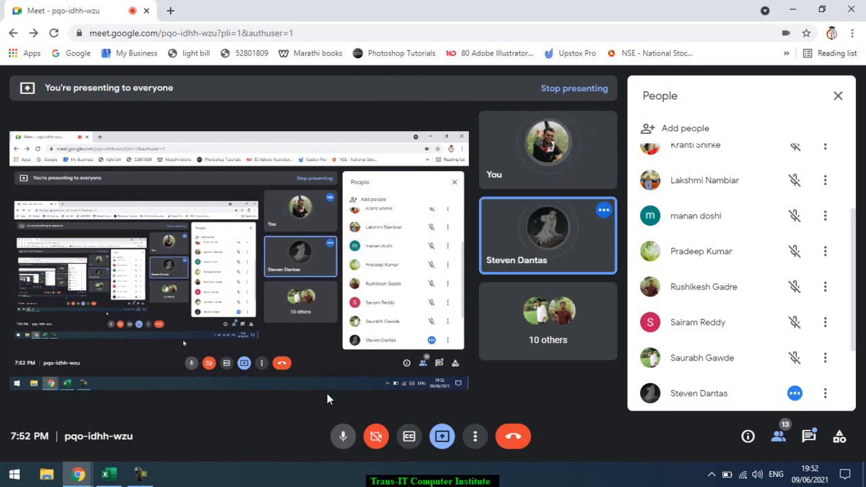
left_click(343, 439)
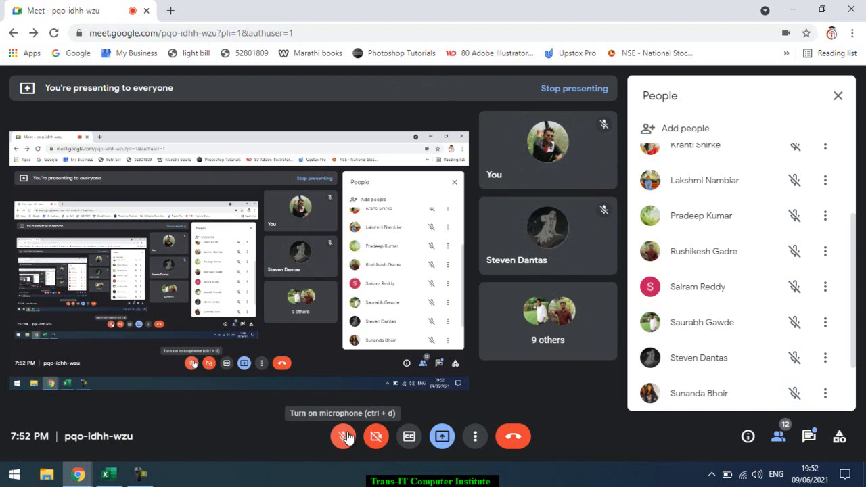
left_click(346, 438)
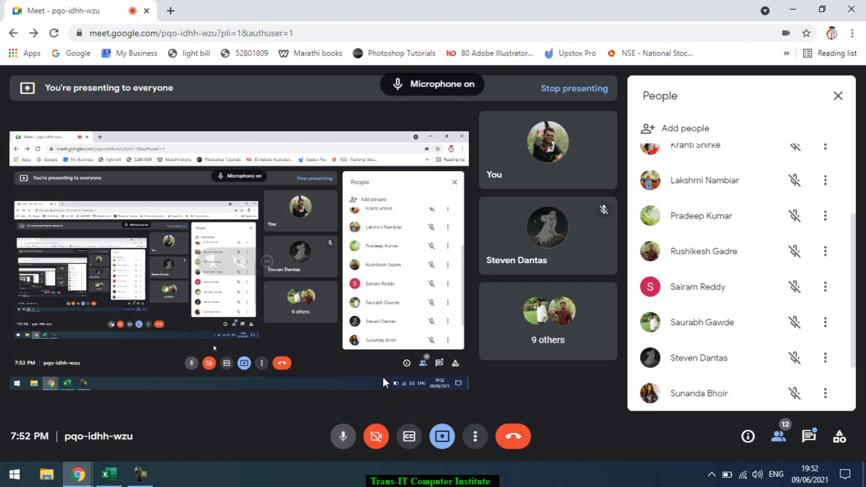
key("alt+Tab")
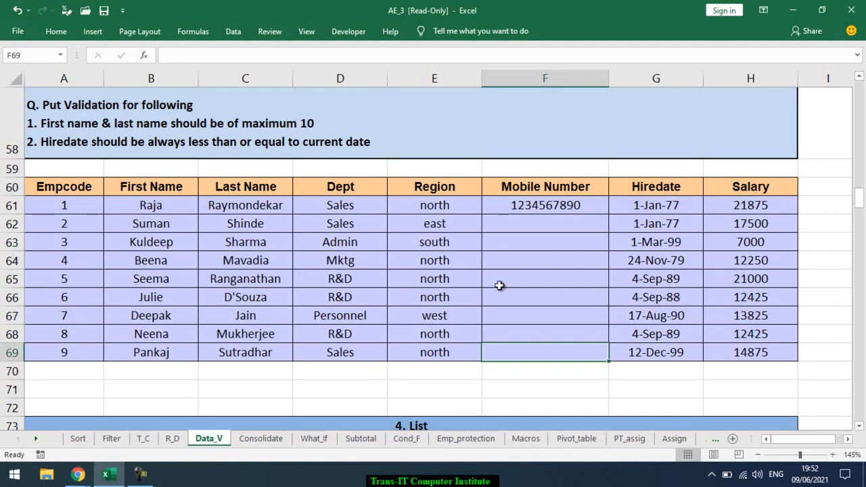
Step: Delete the contents of the Mobile Number cells F61:F69
left_click_drag(542, 206, 544, 356)
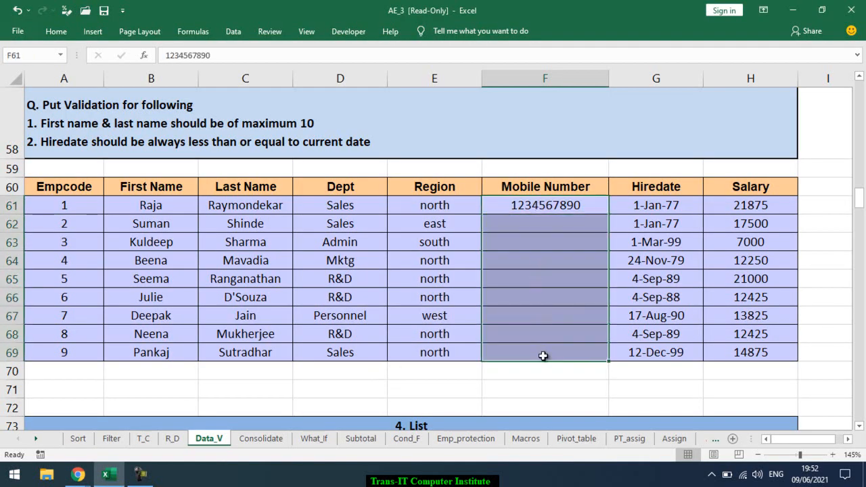
key("Delete")
scroll(305, 332, "down", 5)
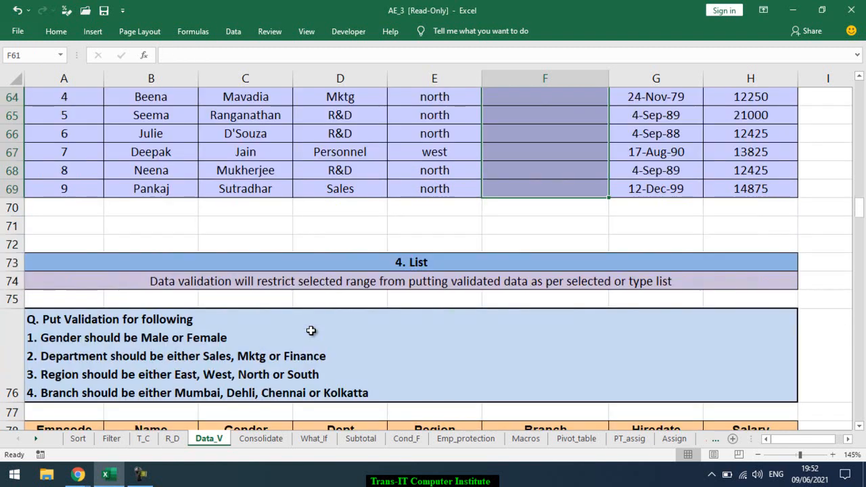
scroll(290, 354, "down", 2)
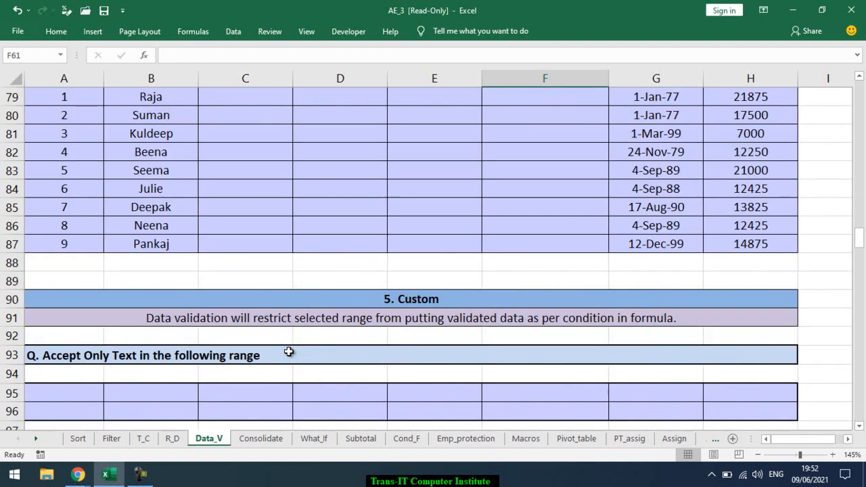
scroll(289, 352, "up", 4)
scroll(289, 352, "up", 5)
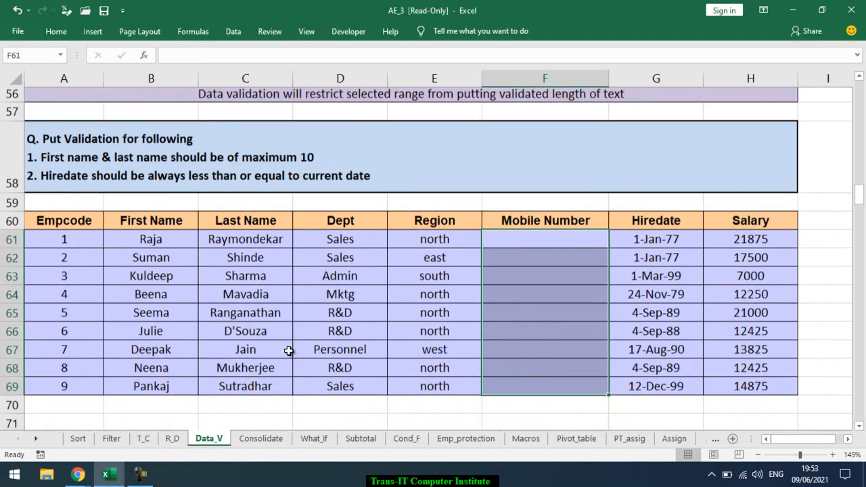
scroll(457, 324, "down", 1)
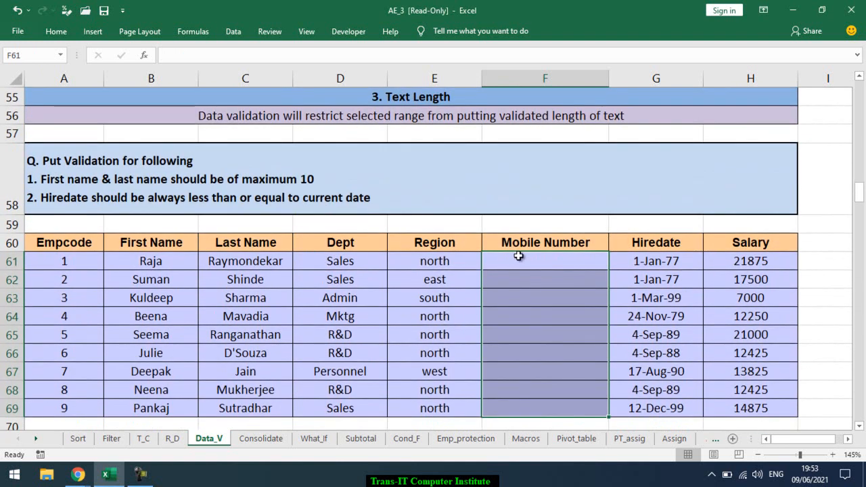
scroll(519, 258, "down", 1)
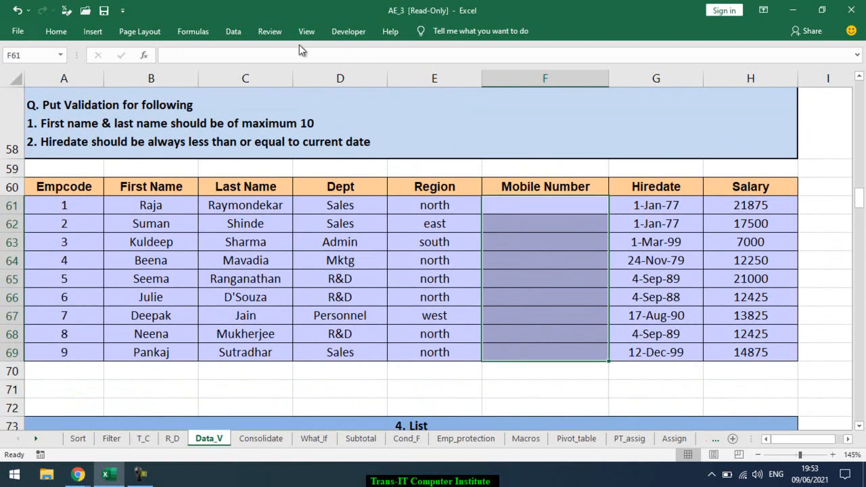
Step: Clear all data validation settings from the Mobile Number range F61:F69
left_click(241, 32)
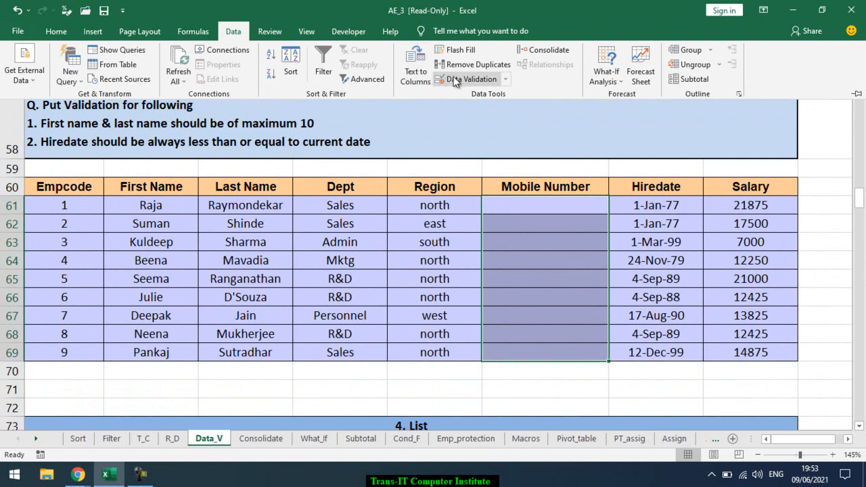
left_click(455, 80)
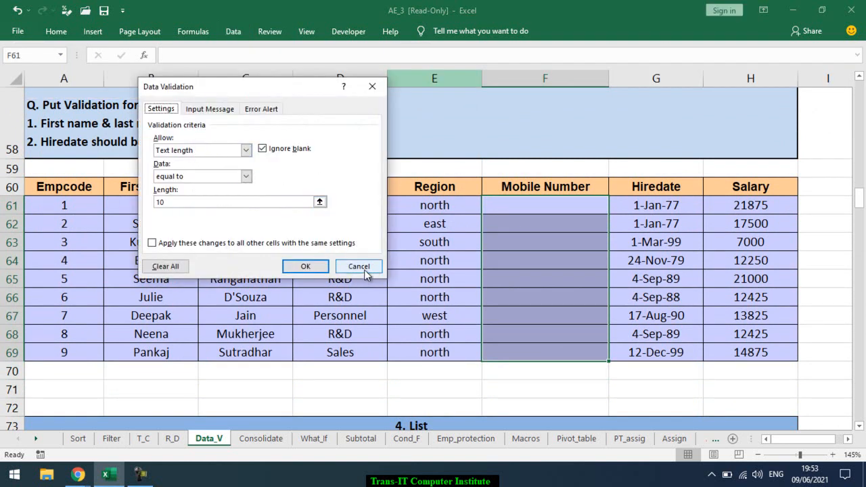
left_click(166, 266)
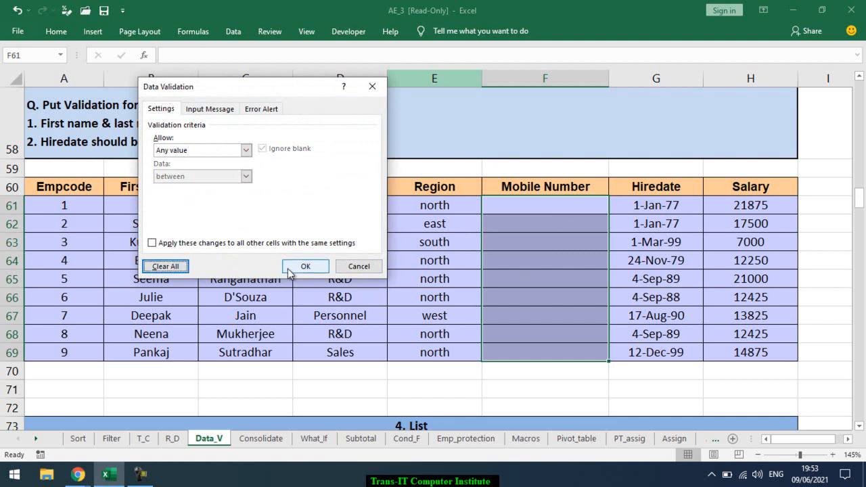
left_click(305, 266)
Step: Apply a text length validation to Mobile Number cells F61:F69, allowing less than or equal to a maximum of 10
left_click(502, 210)
left_click_drag(514, 208, 494, 350)
left_click(230, 32)
left_click(461, 80)
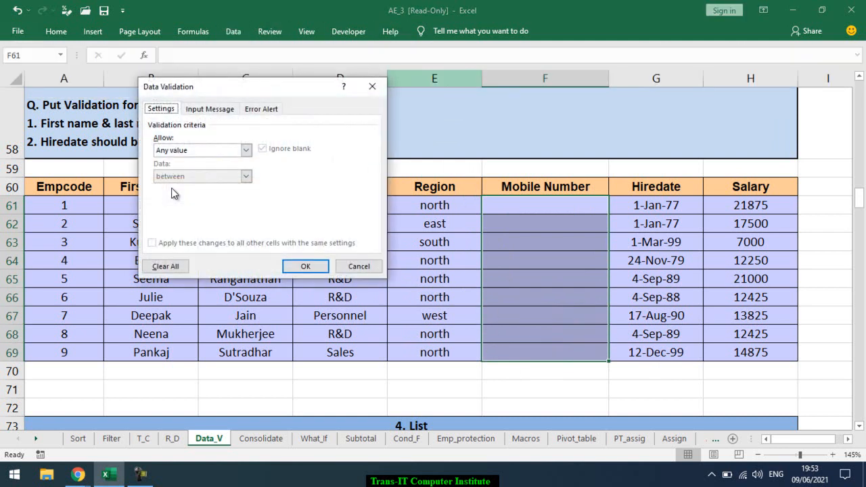
left_click(187, 152)
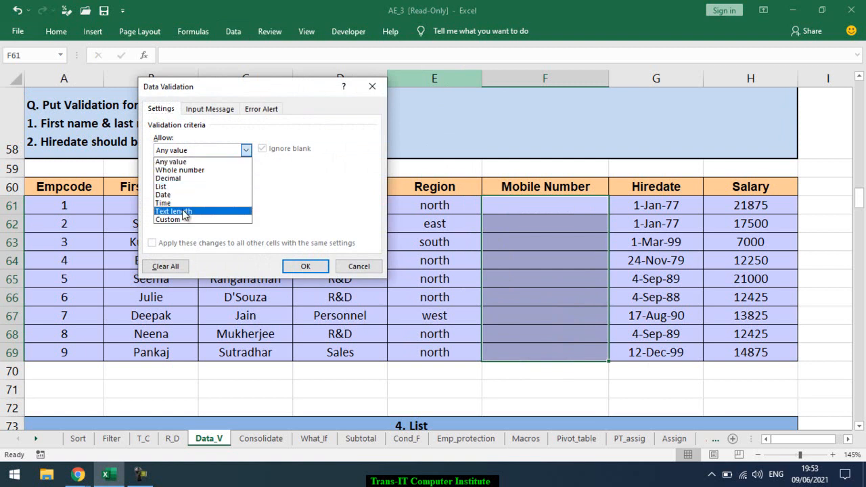
left_click(183, 213)
left_click(185, 178)
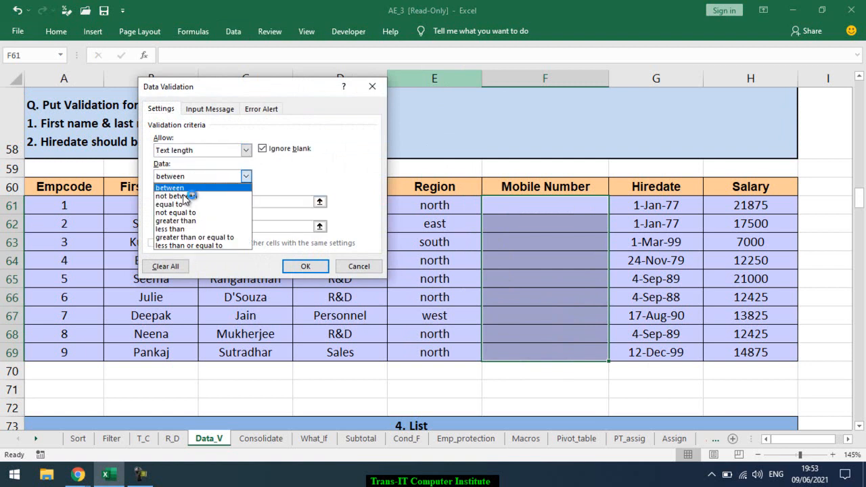
left_click(182, 246)
left_click(181, 203)
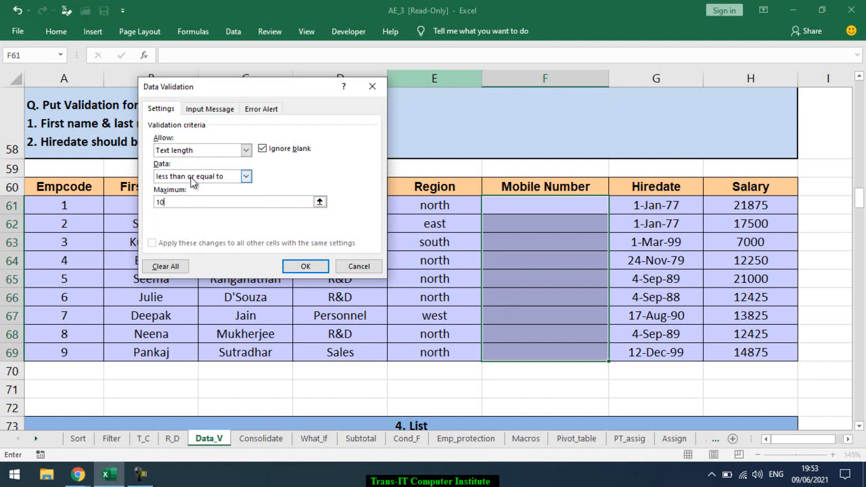
left_click(193, 177)
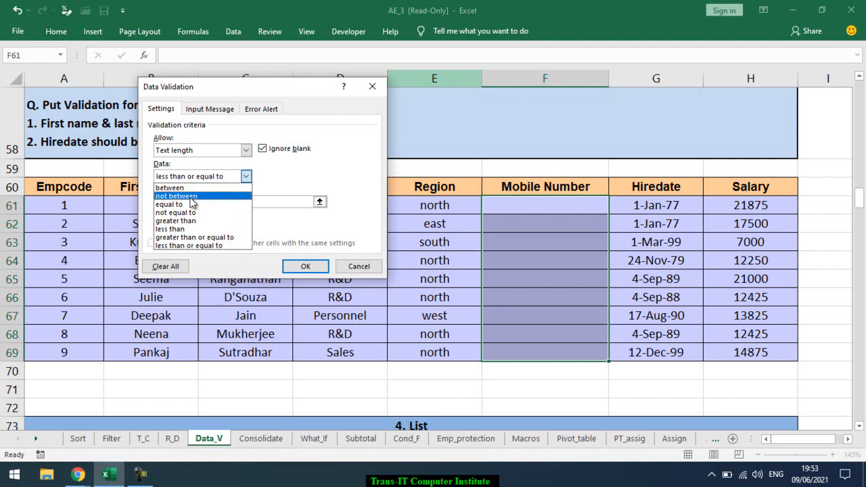
left_click(185, 246)
left_click(302, 266)
Step: Enter a ten-digit sample mobile number in cell F61
type("123")
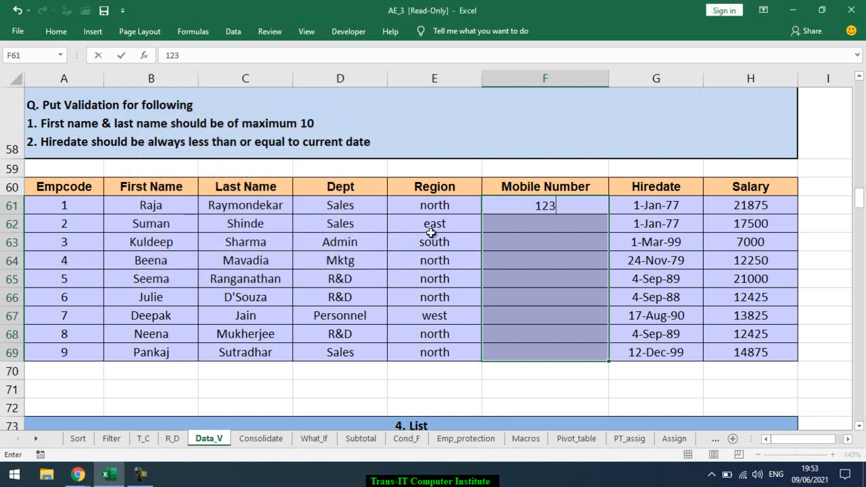
type("4567890")
key("Return")
key("Down")
key("Up")
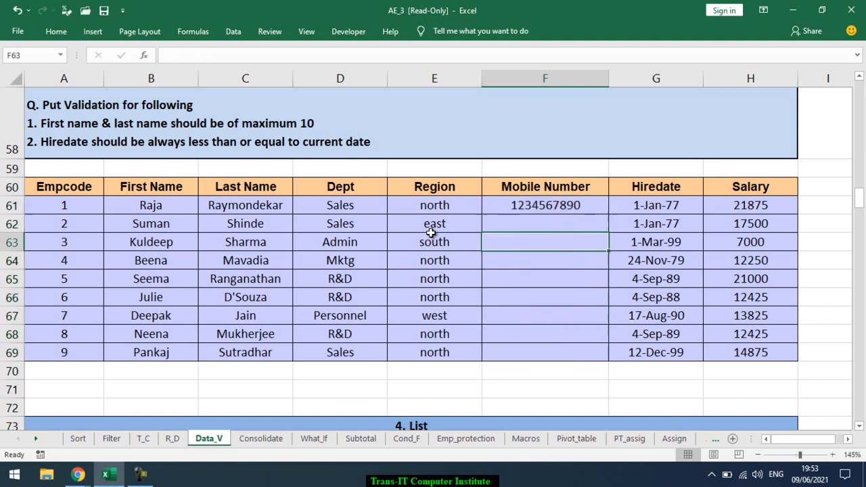
key("Up")
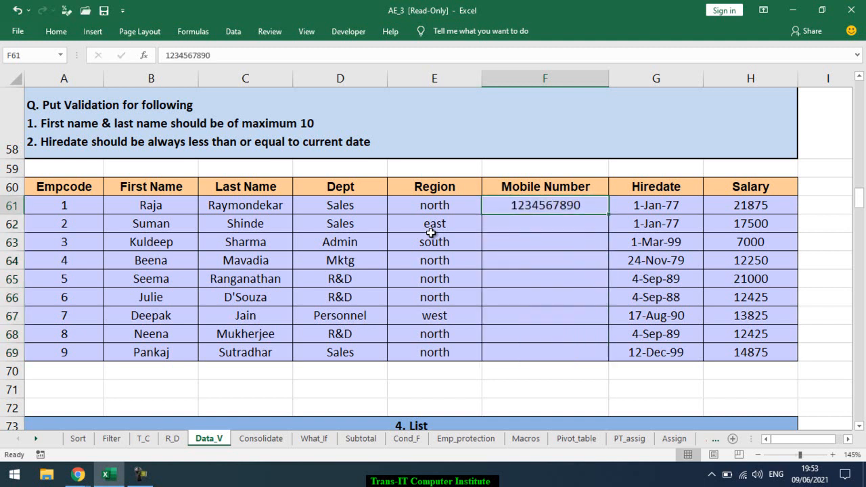
Step: Test the maximum-length rule by adding an eleventh digit, 4, to the mobile number in F61, and cancel the entry
double_click(596, 205)
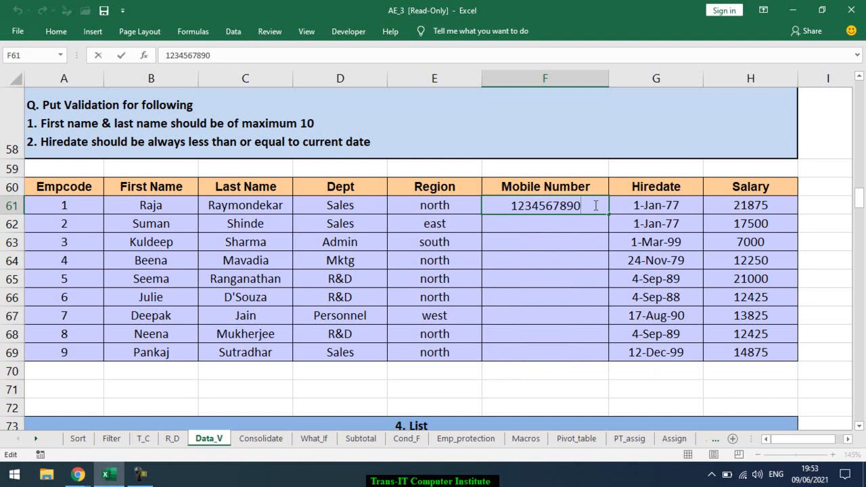
type("4")
key("Return")
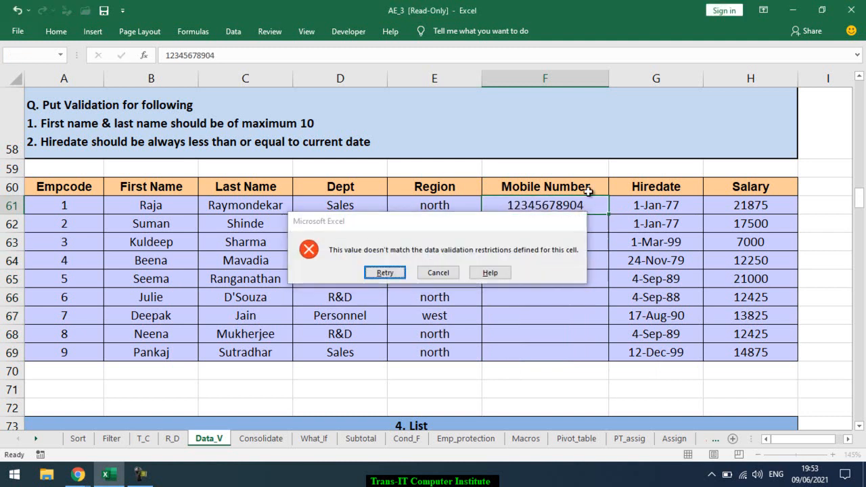
key("Escape")
left_click_drag(564, 206, 541, 352)
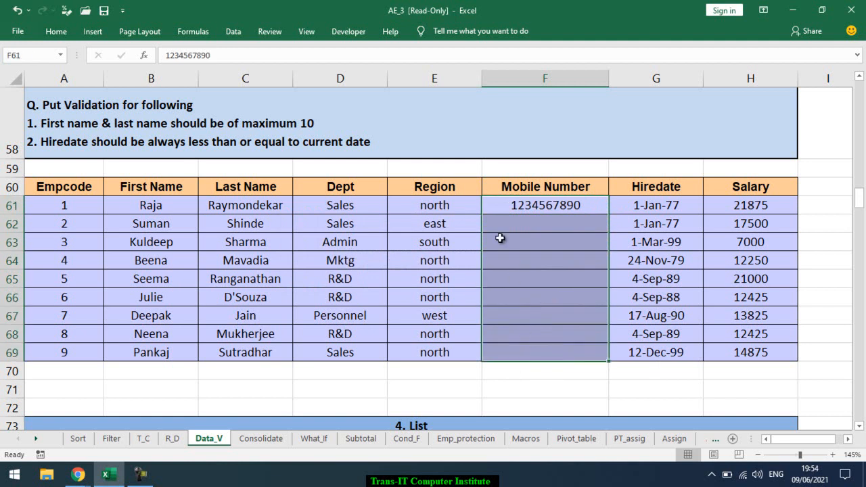
Step: Apply a List data validation to the Gender cells C79:C87 with the source Male,Female
scroll(509, 261, "down", 5)
scroll(508, 195, "down", 1)
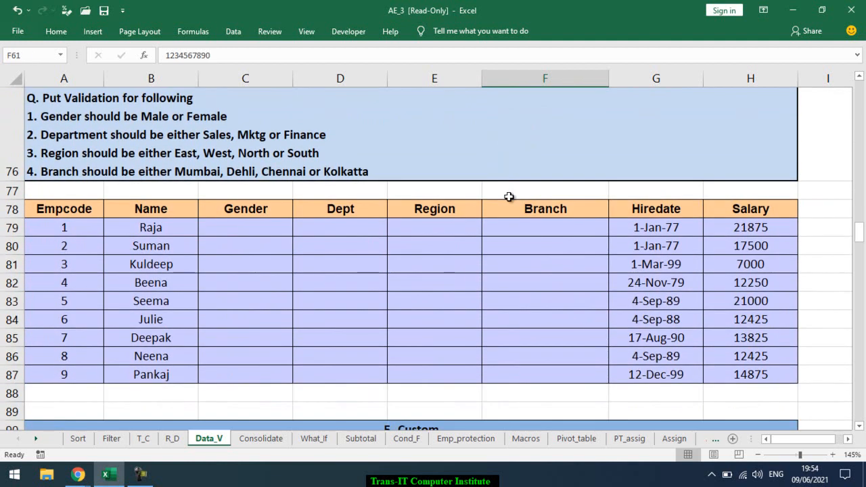
left_click_drag(275, 227, 245, 373)
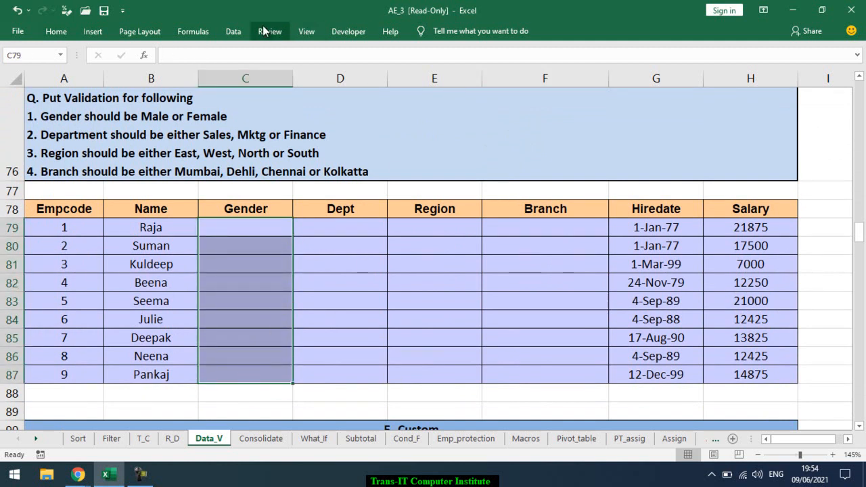
left_click(233, 33)
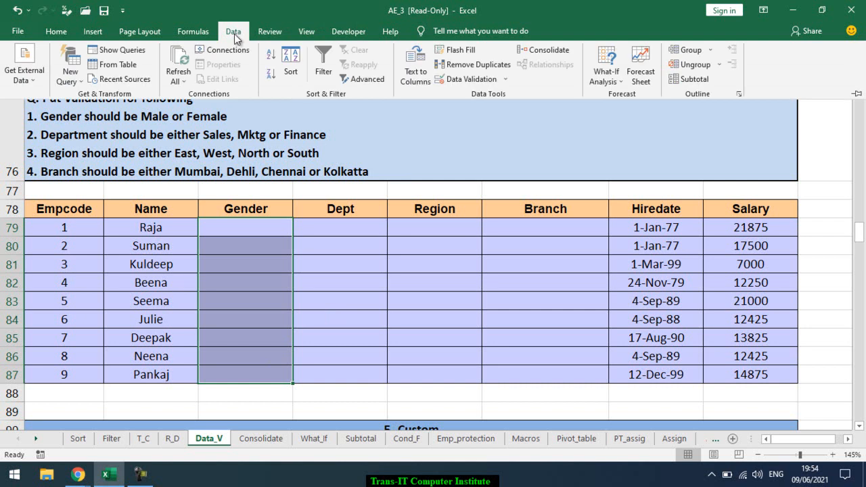
left_click(470, 79)
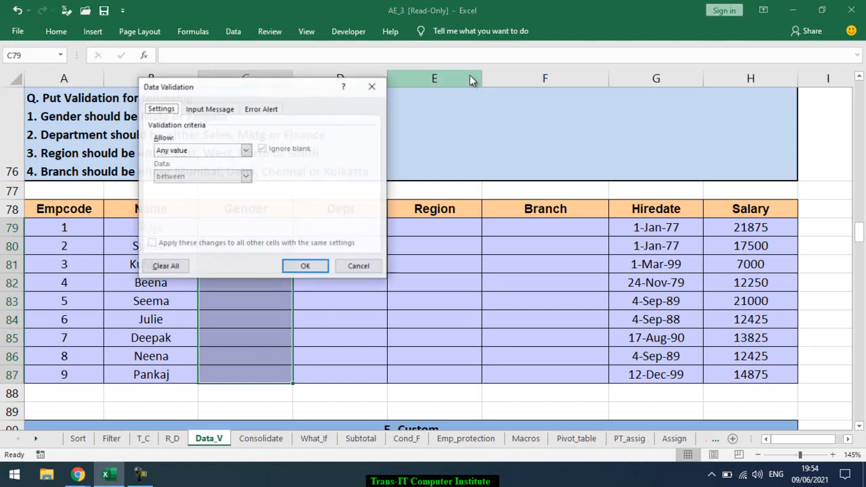
left_click_drag(255, 98, 514, 130)
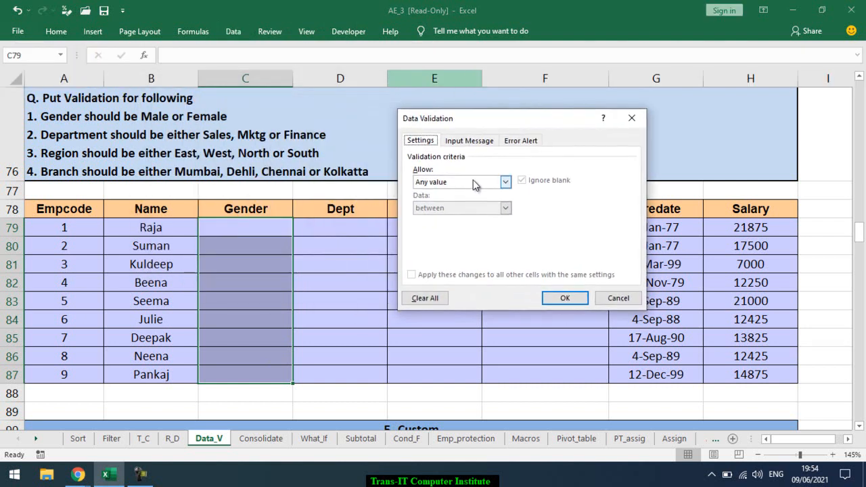
left_click(505, 182)
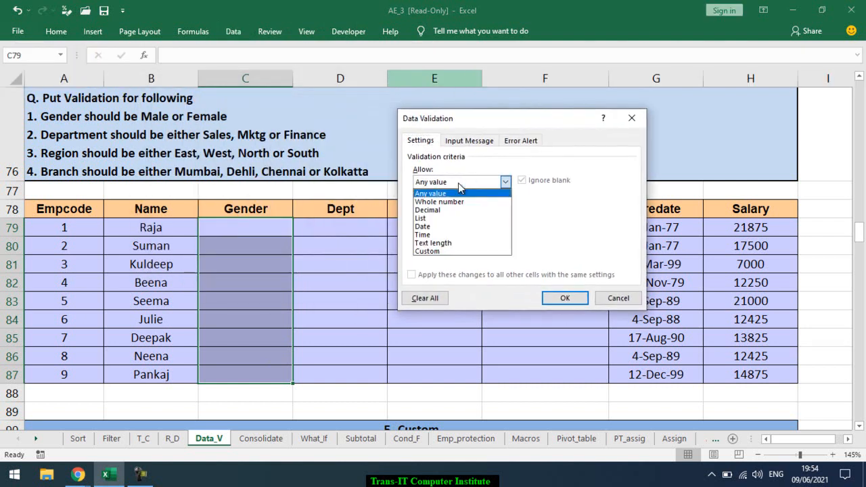
left_click(449, 218)
left_click(434, 235)
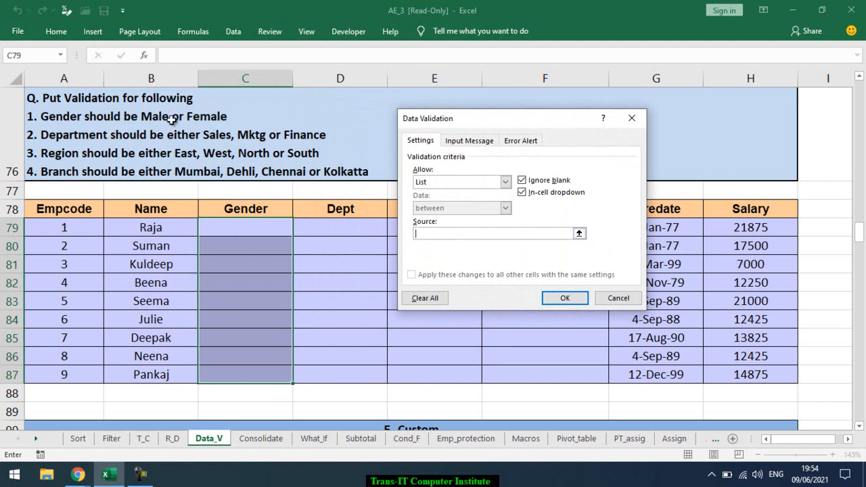
type("Male,Female")
left_click(563, 298)
Step: Choose Female from the in-cell list for Gender cells C79 and C80
left_click(272, 232)
left_click(299, 233)
left_click(296, 255)
left_click(283, 246)
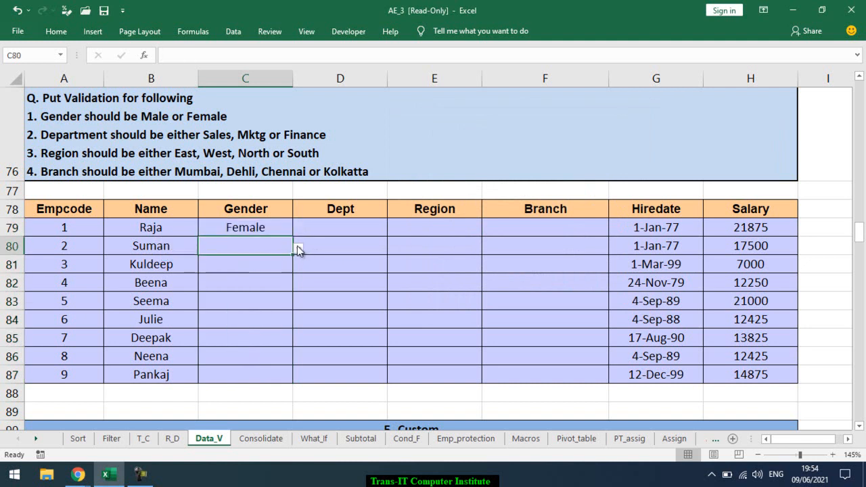
left_click(299, 249)
left_click(283, 272)
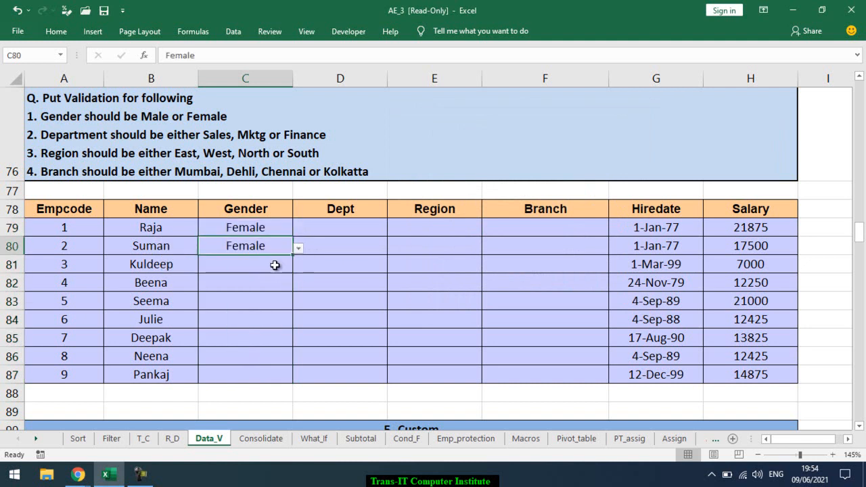
Step: Test the Gender list rule by entering M in C81, and replace the entry with Male
left_click(275, 265)
type("M")
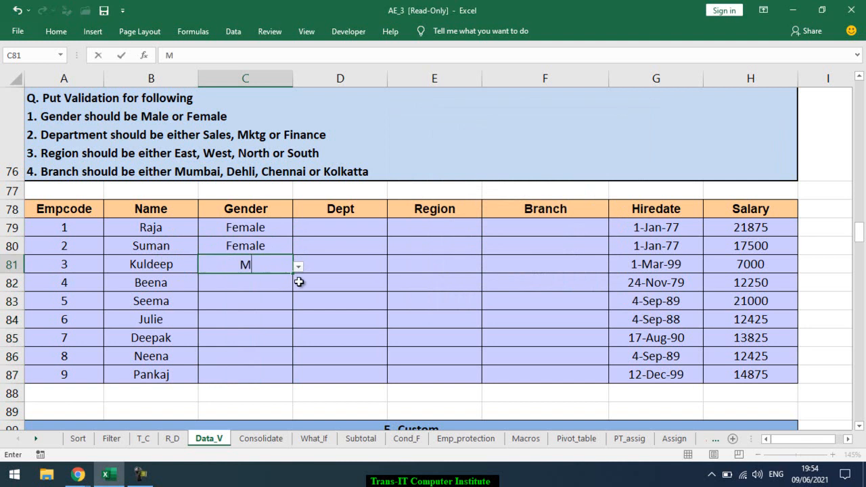
key("Return")
key("Return")
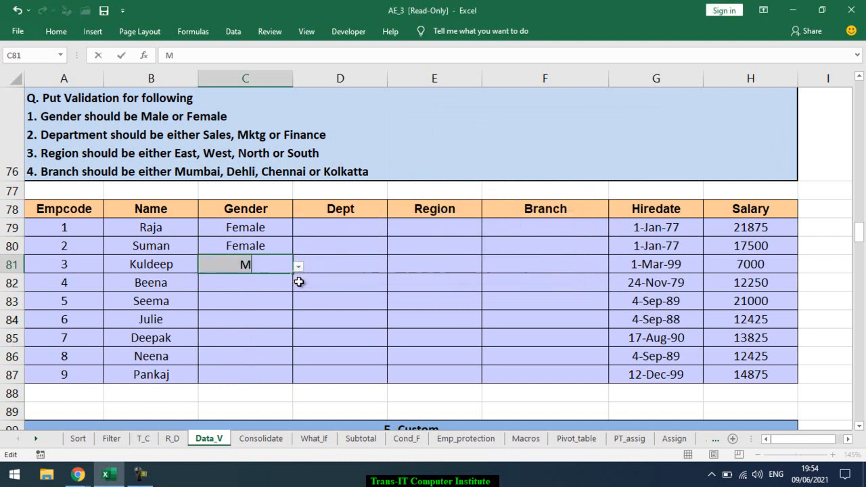
type("Male")
key("Return")
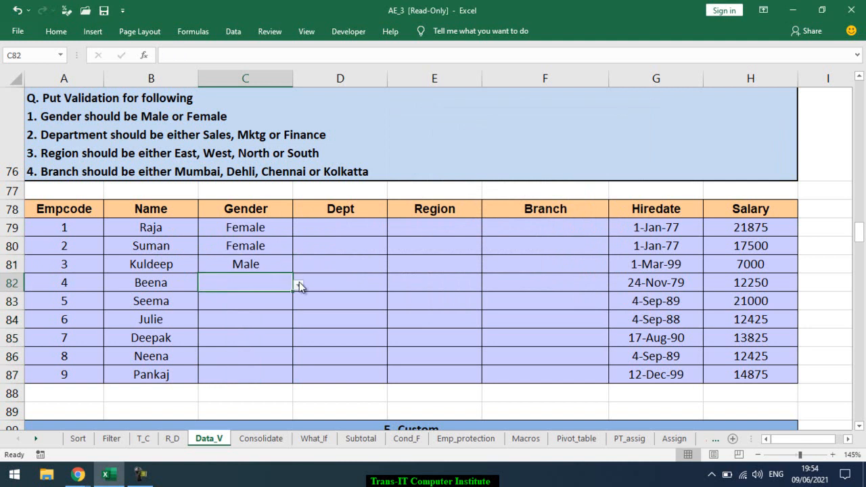
Step: Test the Gender list rule by entering Malee in C82, and cancel the entry
type("Malee")
key("Return")
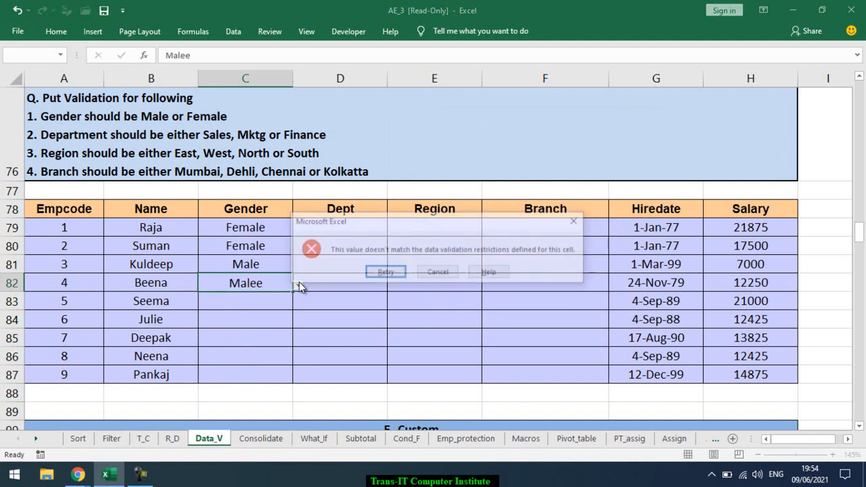
key("Escape")
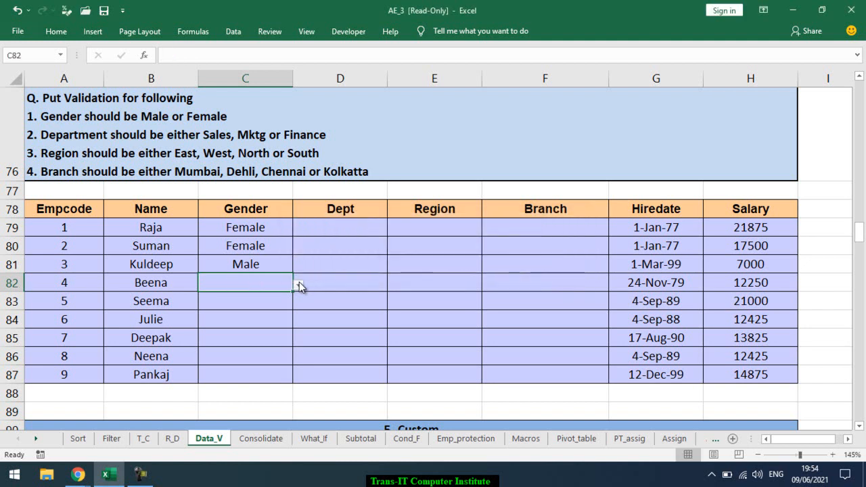
Step: Choose Male for Gender cell C82 and Female for C83 from their in-cell lists
left_click(297, 285)
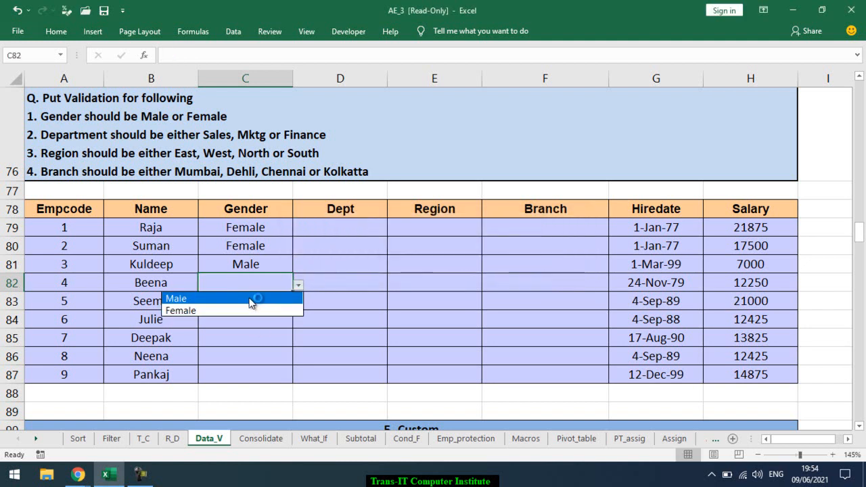
left_click(250, 302)
left_click(280, 302)
left_click(298, 304)
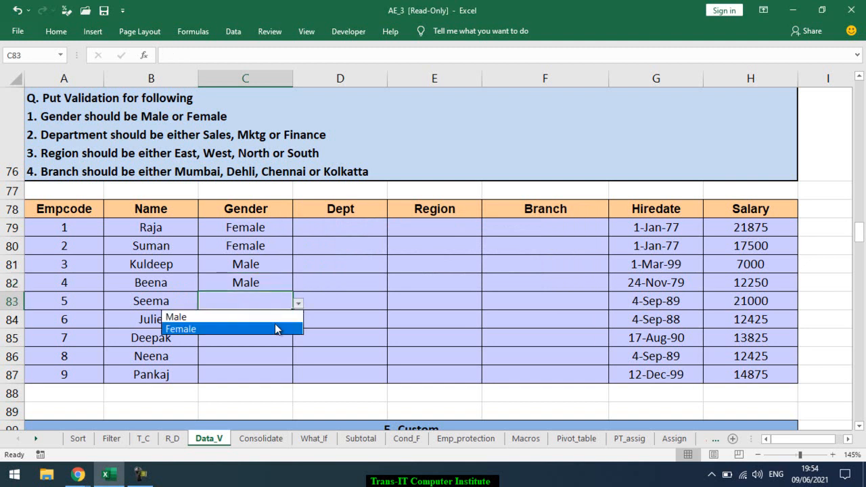
left_click(276, 329)
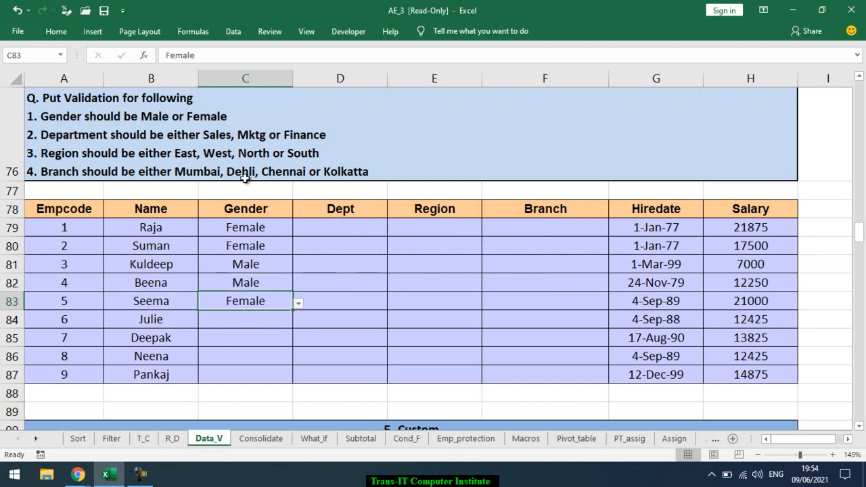
Step: Enter the region names West, East, North and South in cells J79:J82 beside the employee table
scroll(344, 254, "down", 2)
left_click(288, 227)
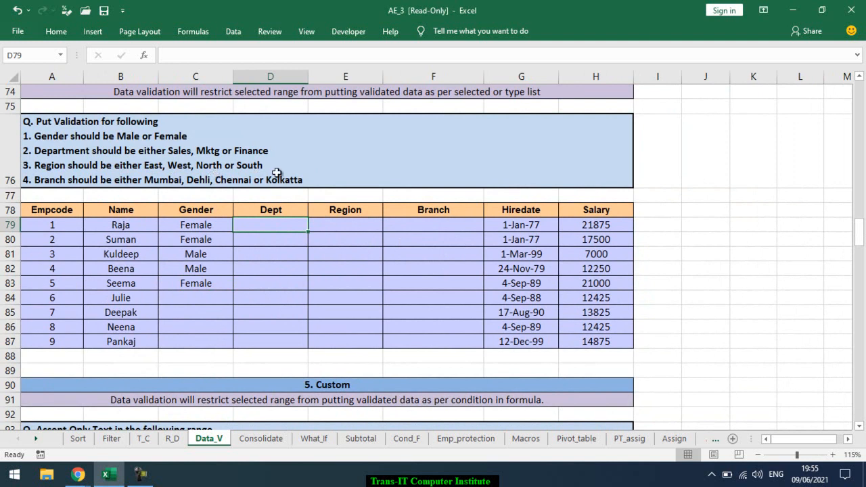
left_click(702, 226)
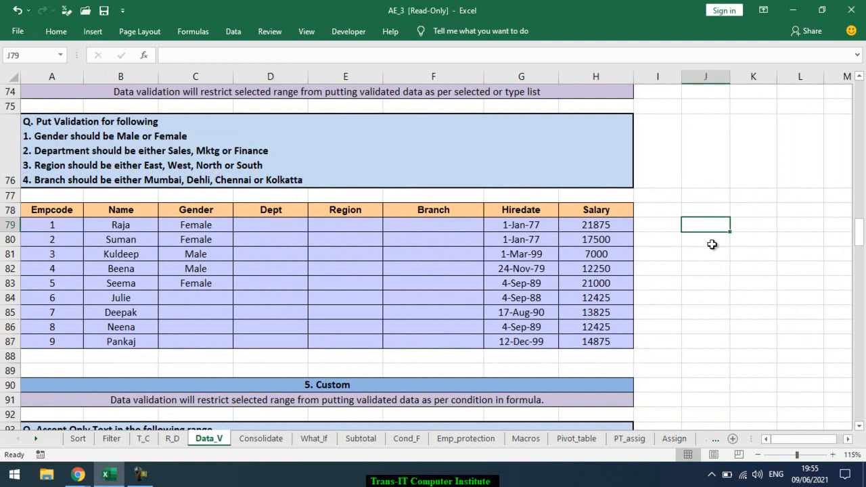
type("West")
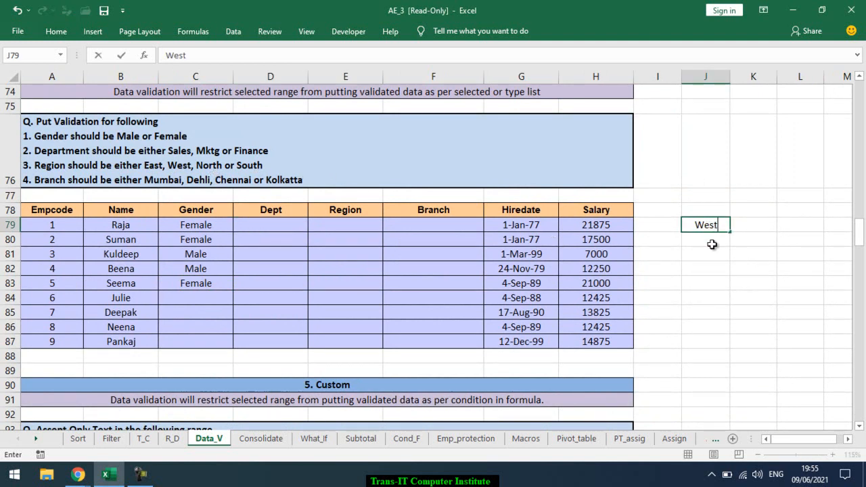
key("Return")
type("East")
key("Return")
type("No")
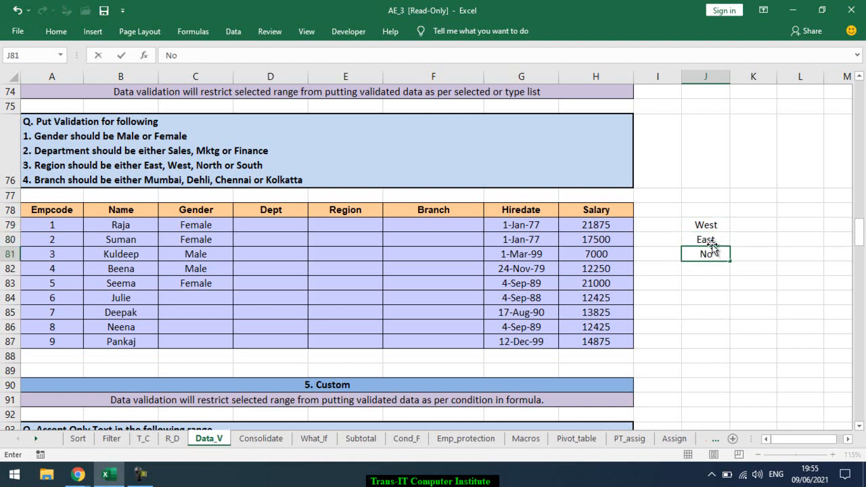
type("rth")
key("Return")
type("South")
key("Return")
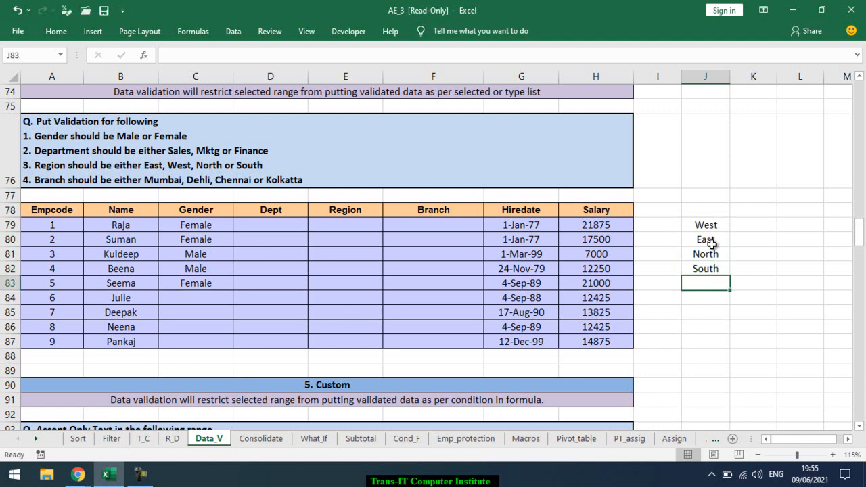
Step: Apply a List data validation to the Region cells E79:E87, using the range J79:J82 as the source
left_click_drag(352, 215, 346, 341)
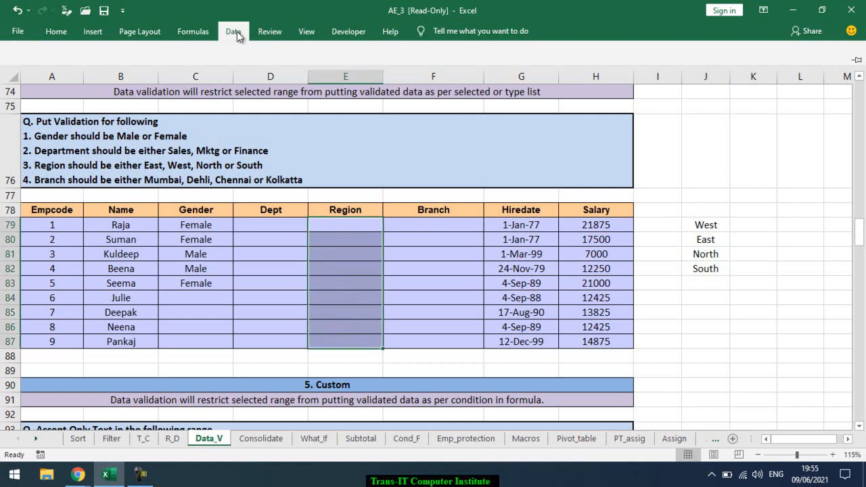
left_click(233, 31)
left_click(482, 80)
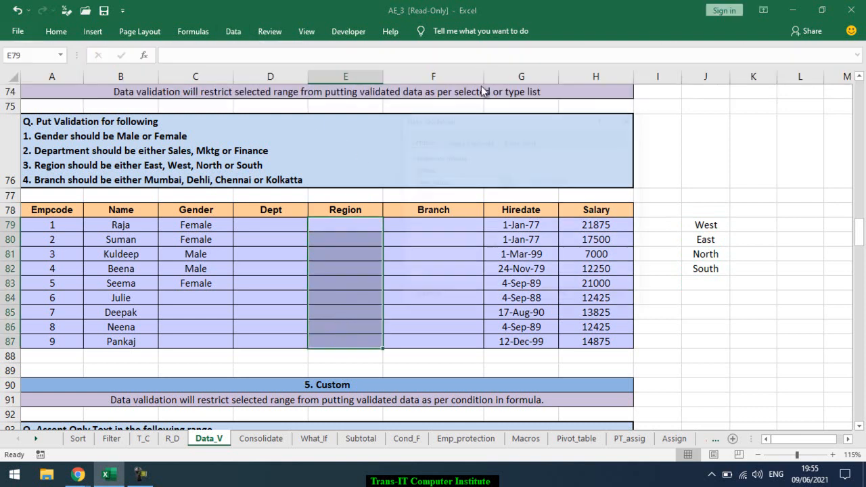
left_click(469, 182)
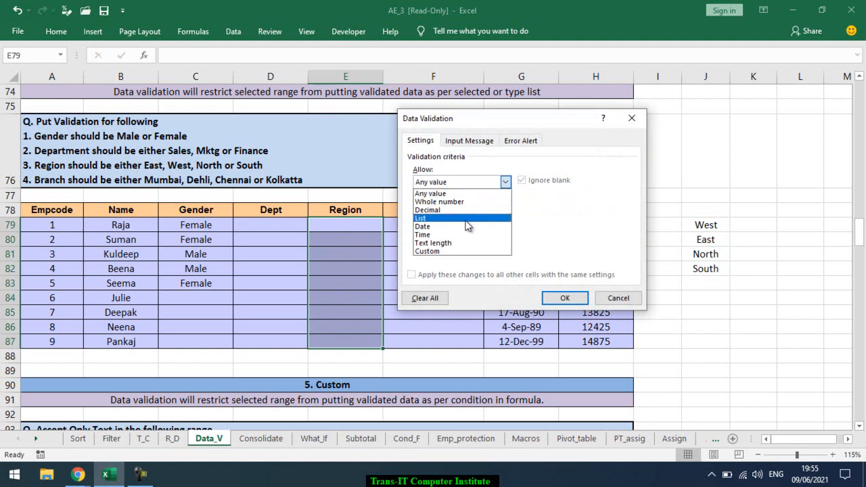
left_click(466, 219)
left_click(451, 233)
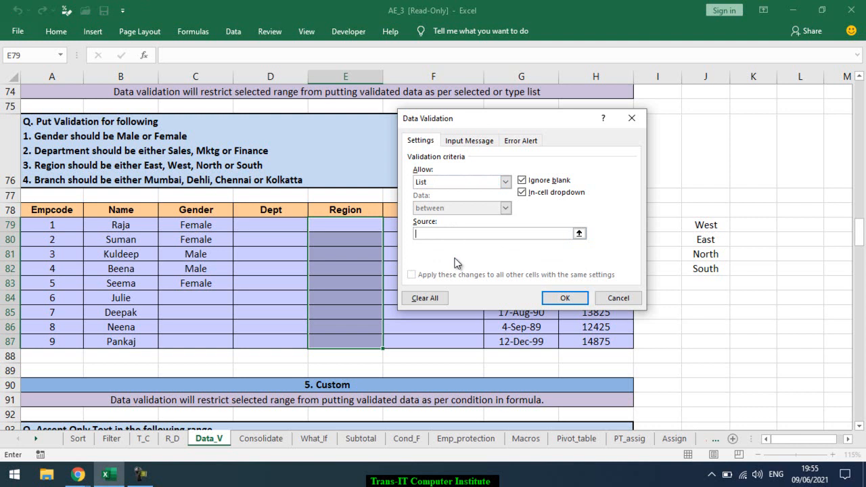
type("East")
left_click_drag(431, 236, 377, 233)
left_click_drag(706, 225, 704, 270)
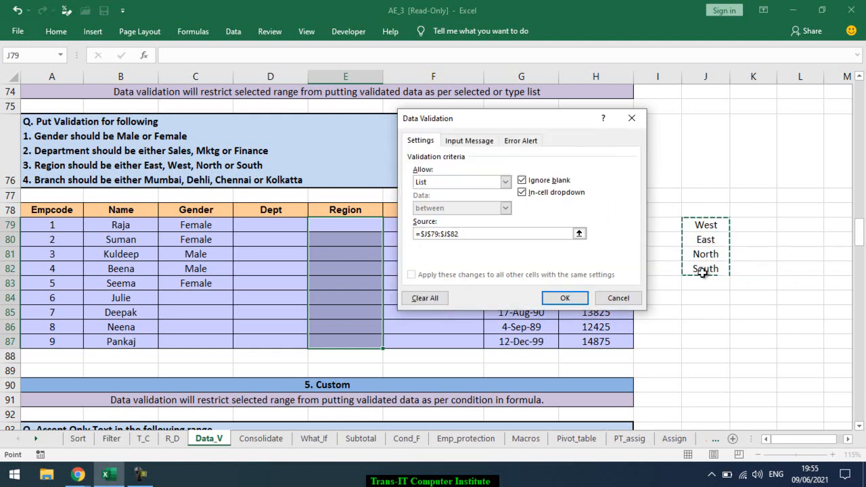
left_click(571, 303)
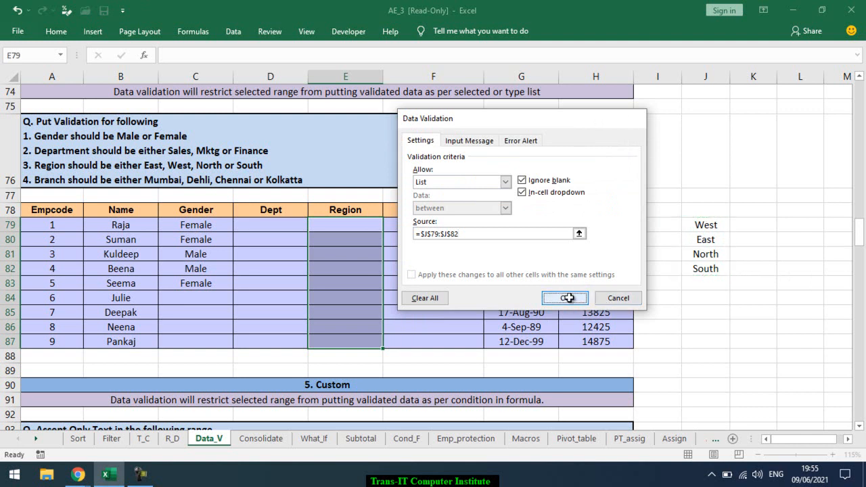
Step: Choose East from the in-cell list for Region cell E79
left_click(367, 226)
left_click(390, 225)
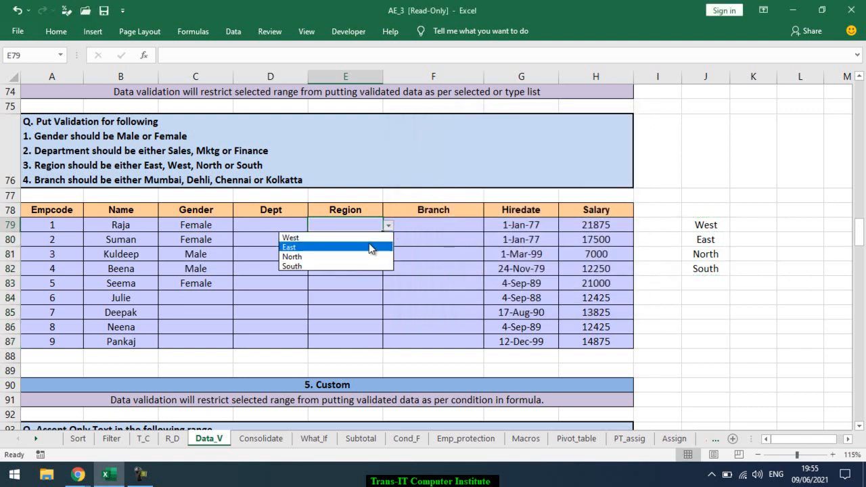
left_click(370, 246)
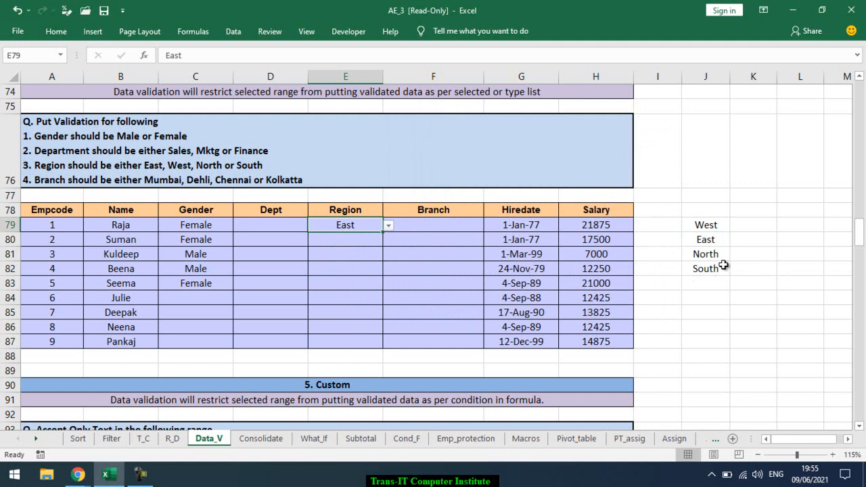
Step: Replace the source entry in J80 with North East and choose North East from the in-cell list for Region cell E79
left_click(717, 241)
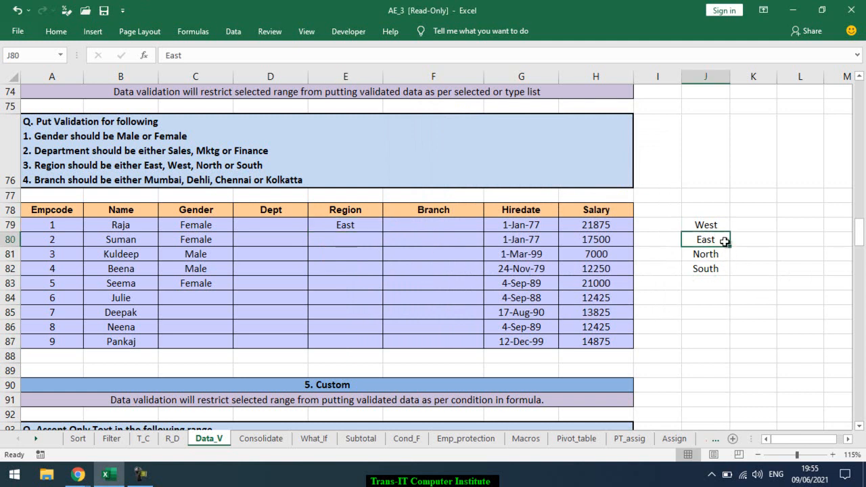
type("N")
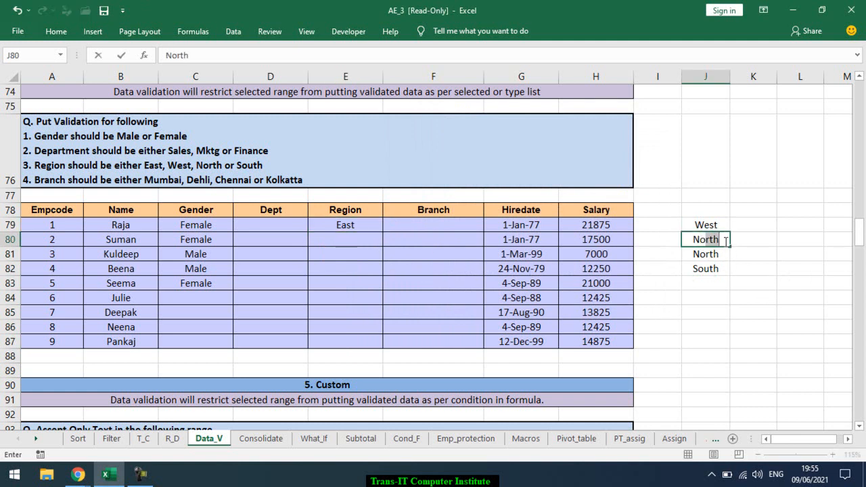
type("orth East")
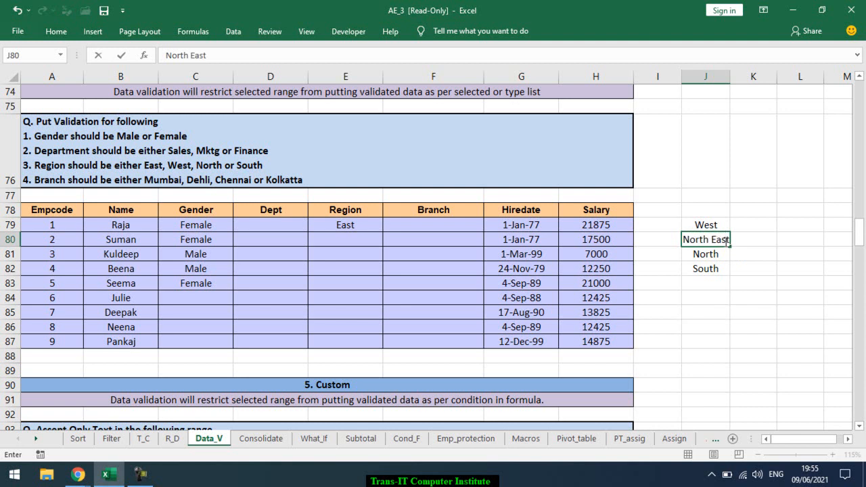
key("Return")
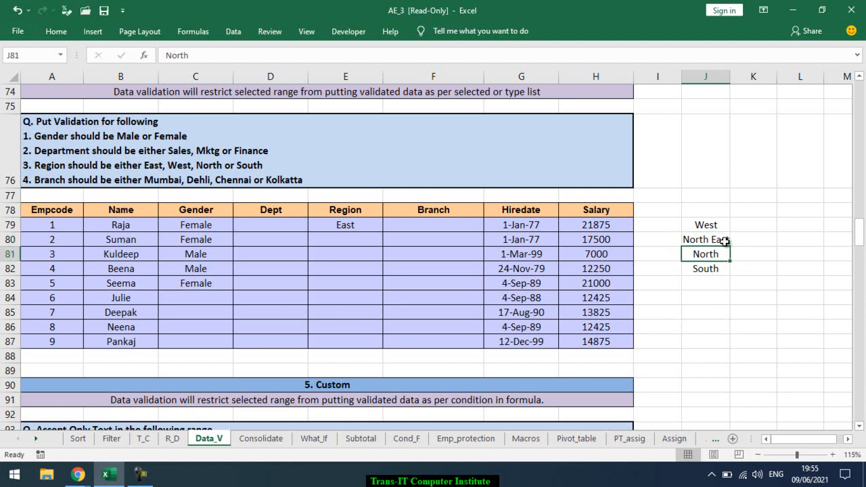
left_click(362, 226)
left_click(390, 226)
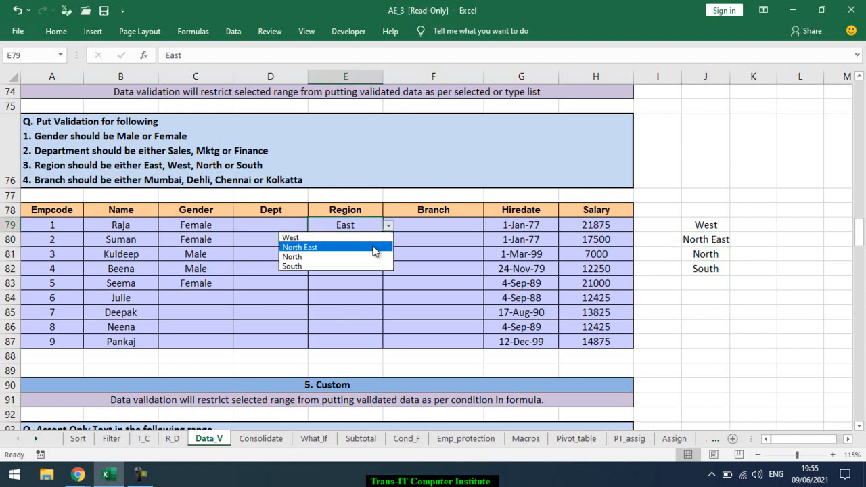
left_click(374, 249)
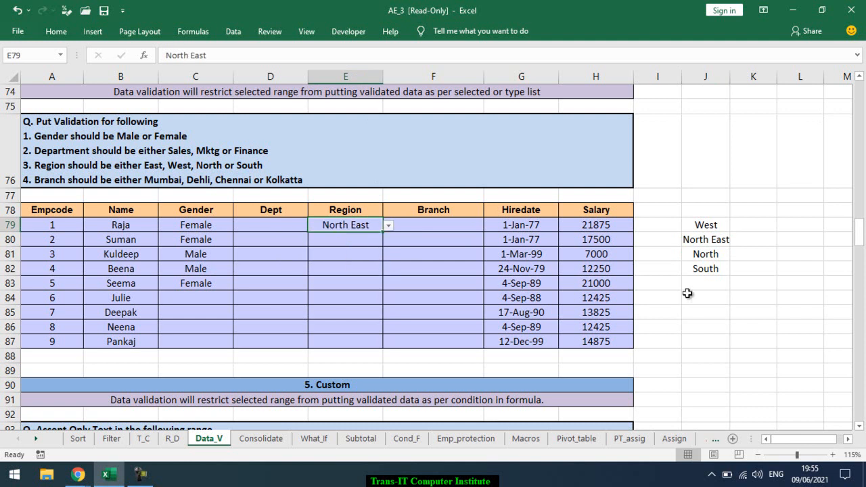
Step: Clear source cell J82, then try the blank entry and West from the in-cell list for Region cell E79
left_click(695, 271)
key("Delete")
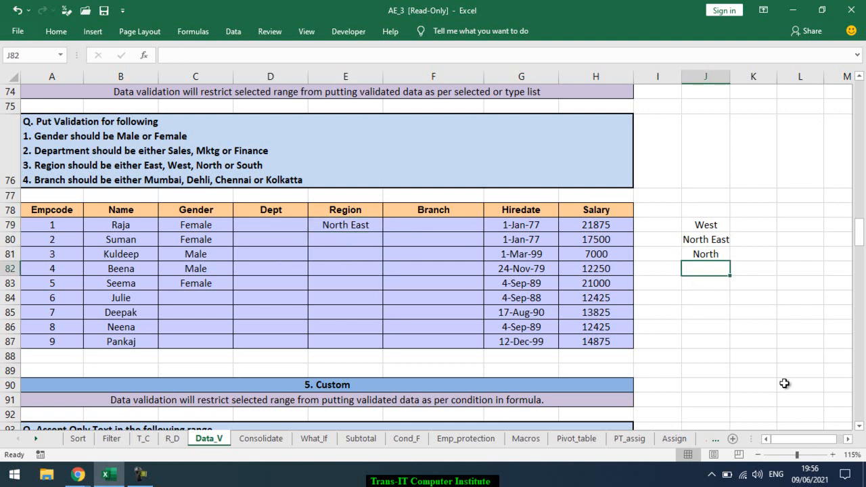
left_click(369, 227)
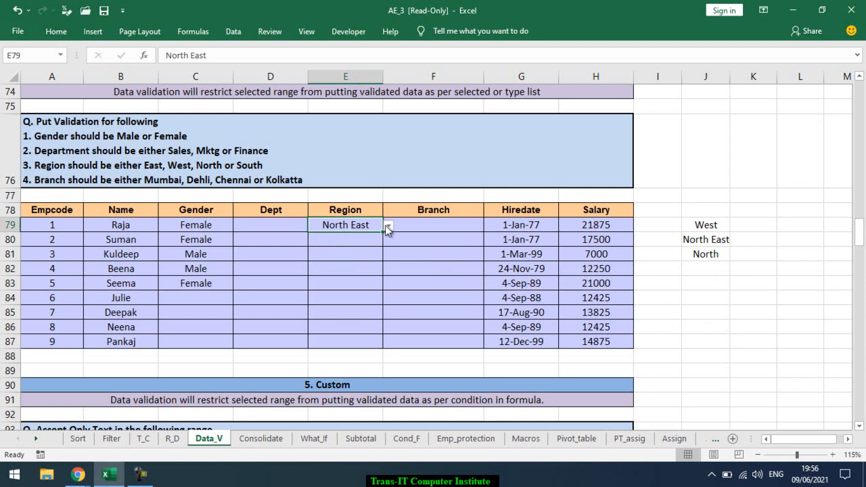
left_click(389, 225)
left_click(343, 267)
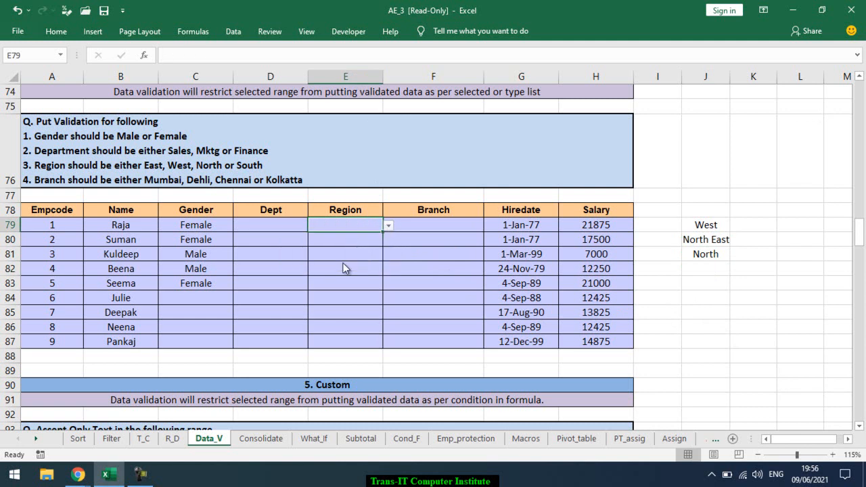
left_click(388, 225)
left_click(370, 240)
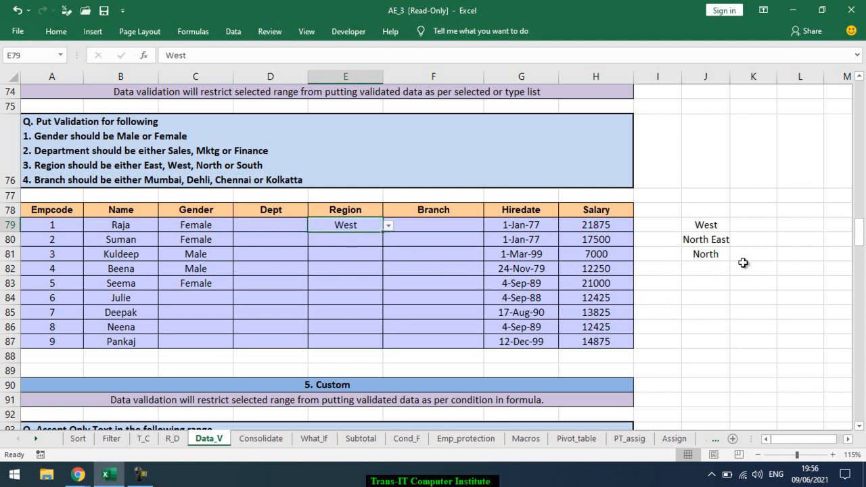
Step: Undo the recent changes to the region source list in J79:J82 and to Region cell E79
left_click_drag(706, 226, 704, 270)
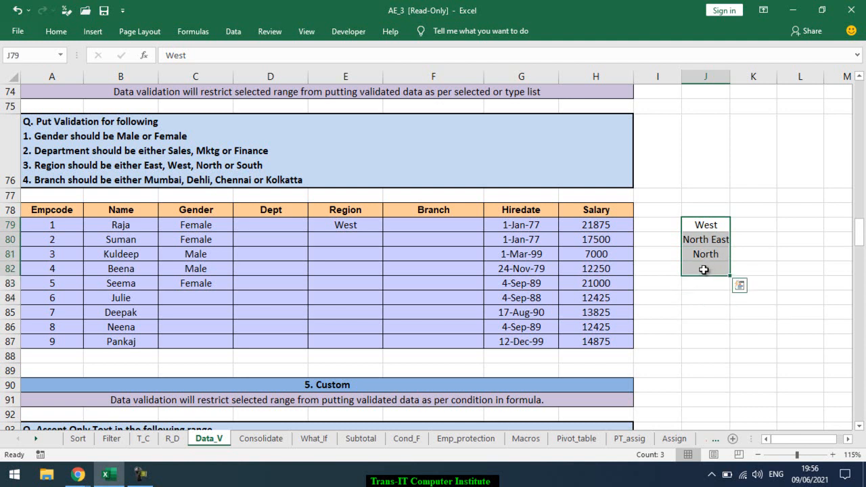
key("ctrl+z")
left_click(703, 295, "ctrl")
key("ctrl+z")
key("ctrl+z")
key("ctrl+z")
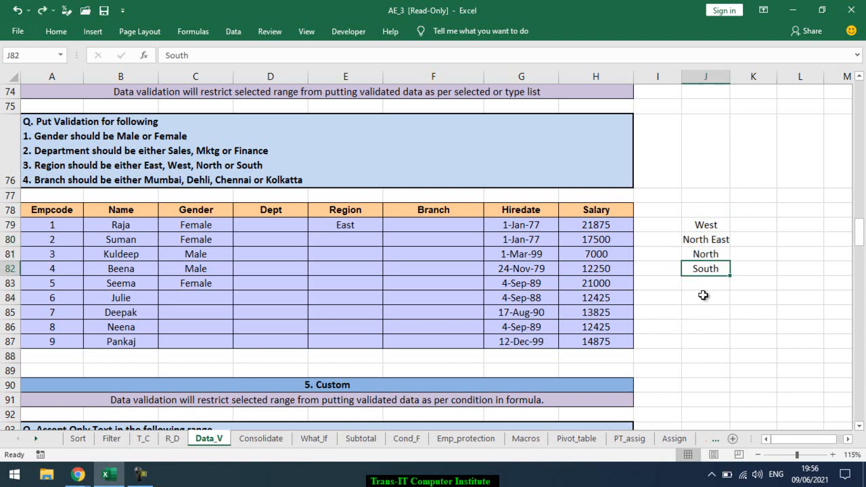
key("ctrl+z")
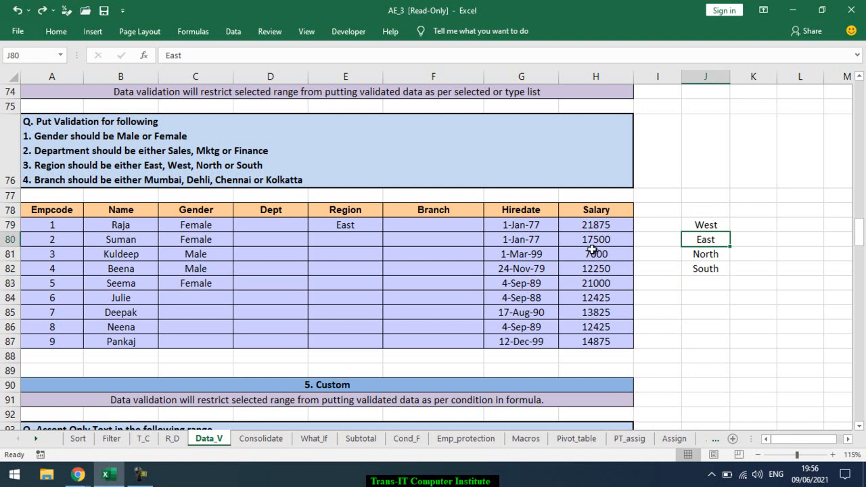
Step: Apply a List data validation to the Dept cells D79:D87 with the typed source Sales,Mktg,Finance
left_click_drag(283, 228, 264, 340)
left_click(228, 39)
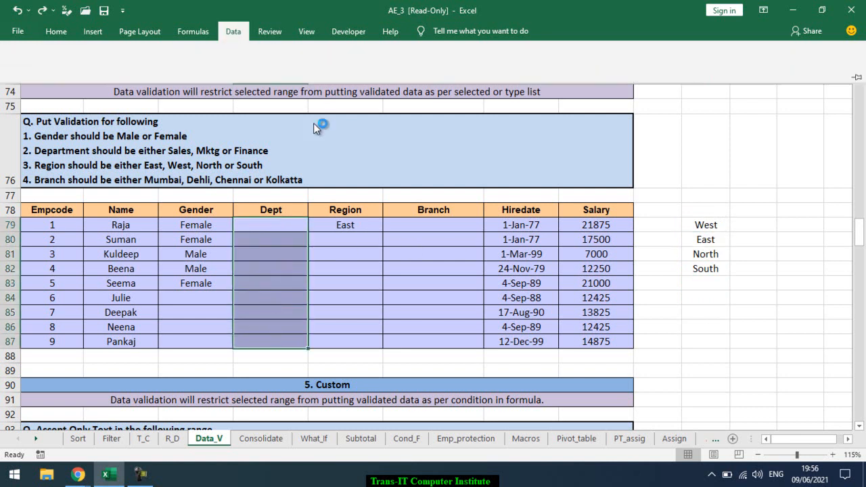
left_click(484, 80)
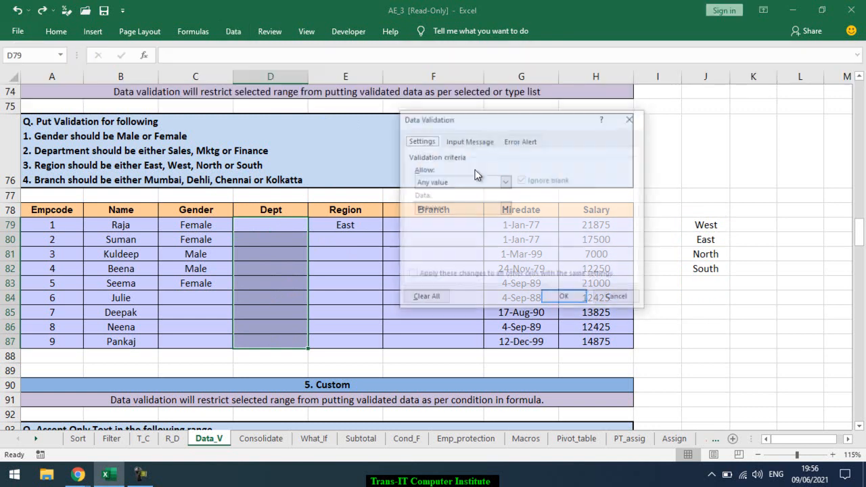
left_click(435, 182)
left_click(439, 219)
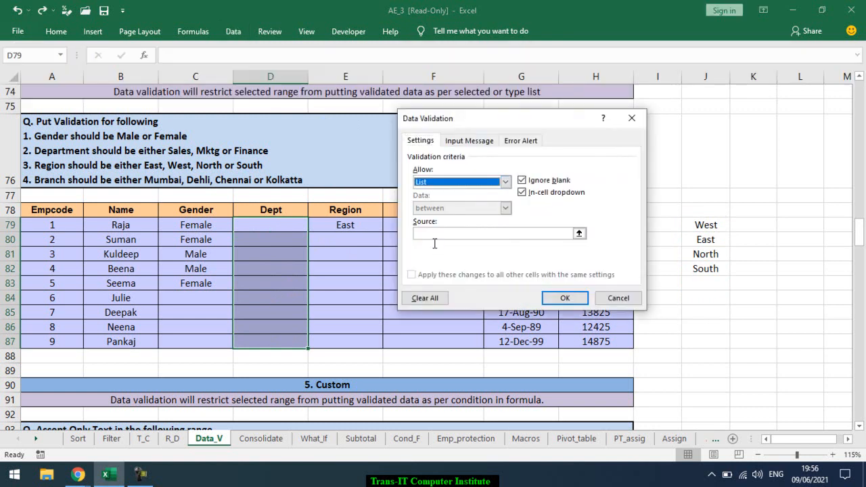
left_click(435, 233)
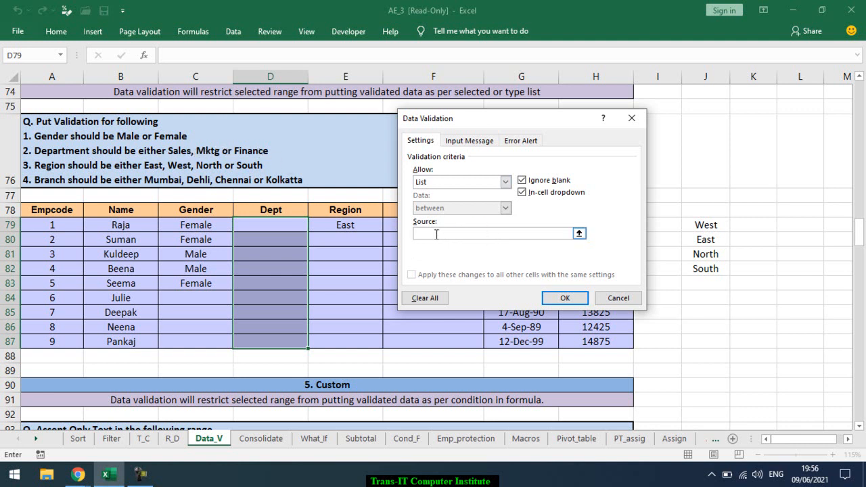
type("Sales,Mktg,Finance")
left_click(553, 299)
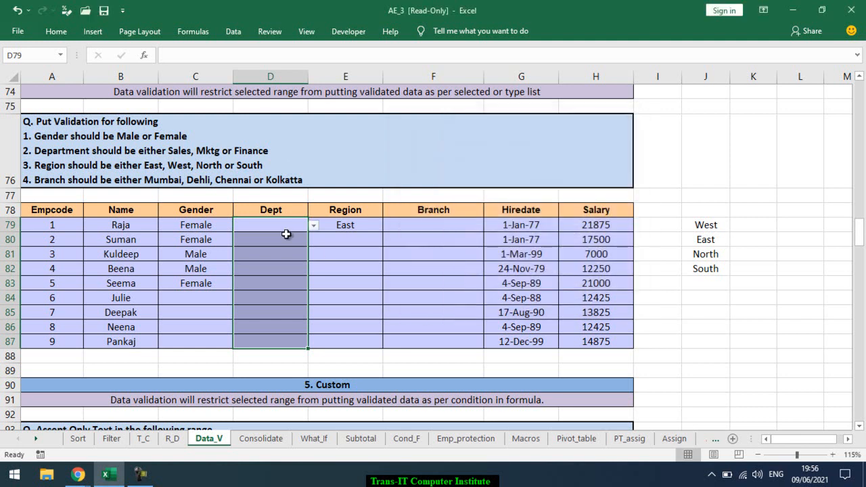
Step: Choose Sales for Dept cell D79, Finance for D80 and Mktg for D81 from their in-cell lists
left_click(313, 226)
left_click(297, 238)
left_click(290, 243)
left_click(313, 241)
left_click(271, 271)
left_click(275, 254)
left_click(313, 254)
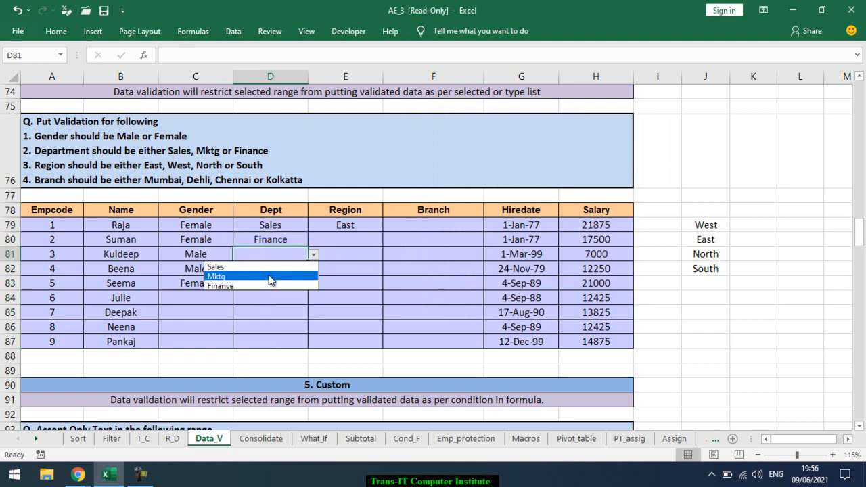
left_click(271, 277)
left_click_drag(278, 226, 272, 343)
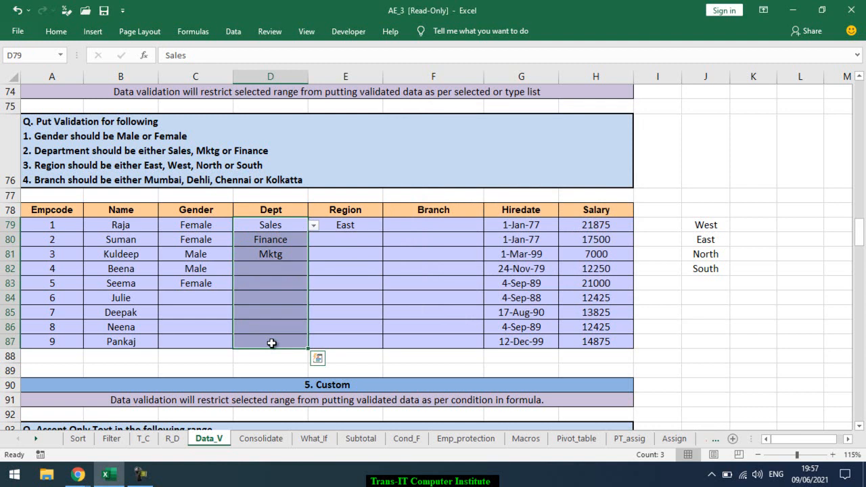
left_click(274, 286)
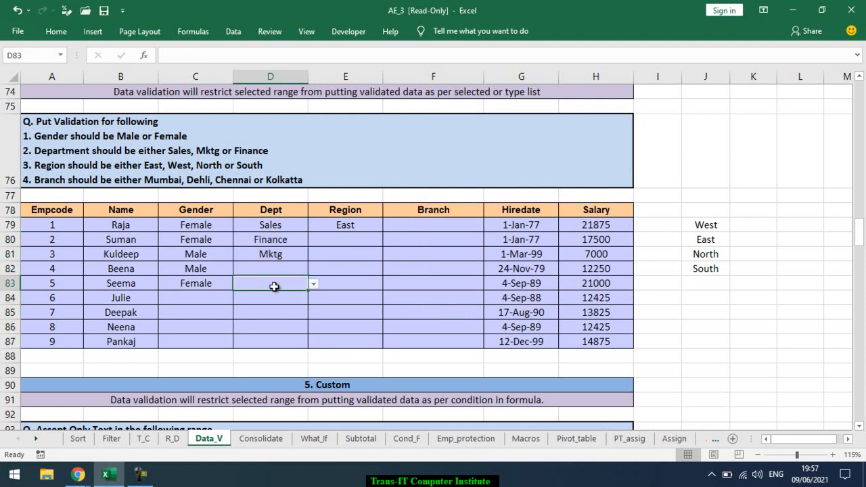
Step: Choose North from the in-cell list for Region cell E82
left_click(368, 272)
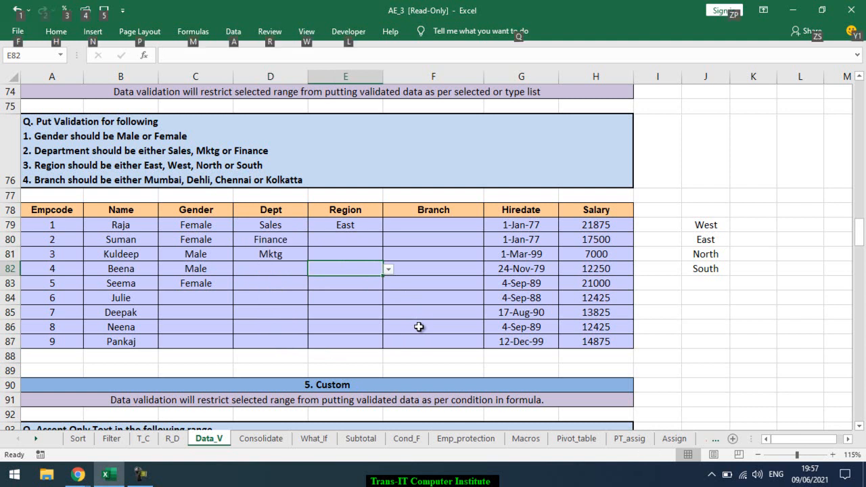
key("alt+Down")
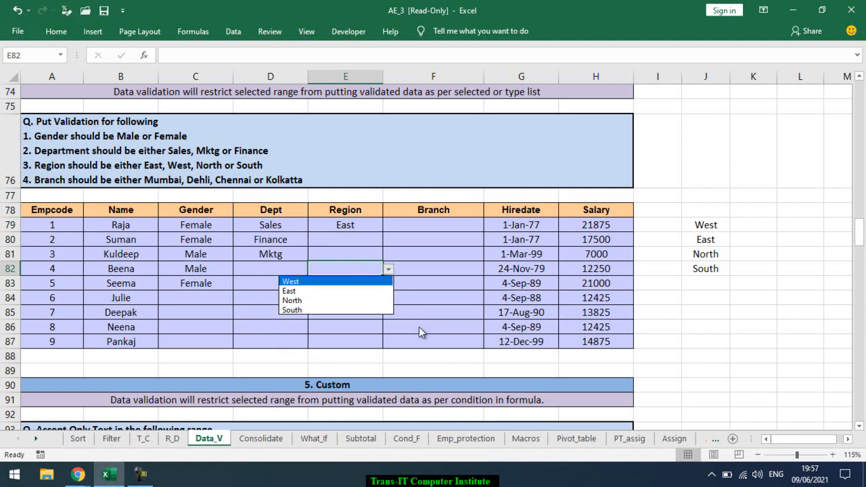
key("Escape")
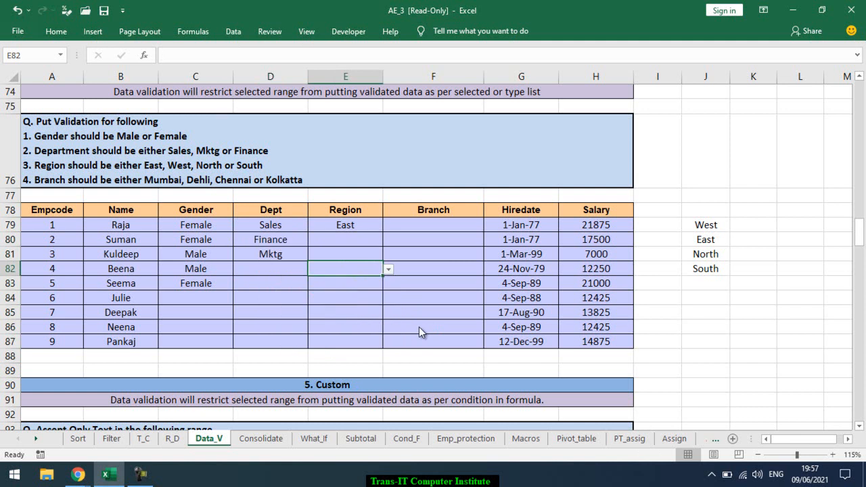
key("Right")
key("Left")
key("alt")
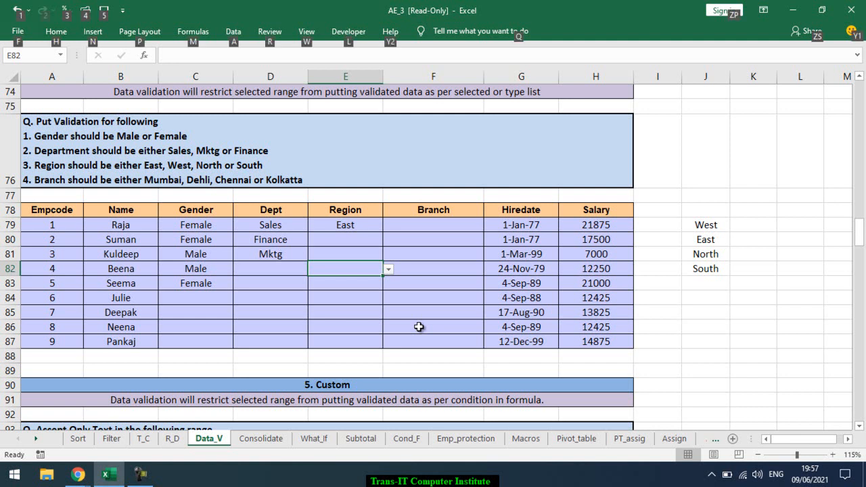
key("alt+Down")
key("Down")
key("Down")
key("Down")
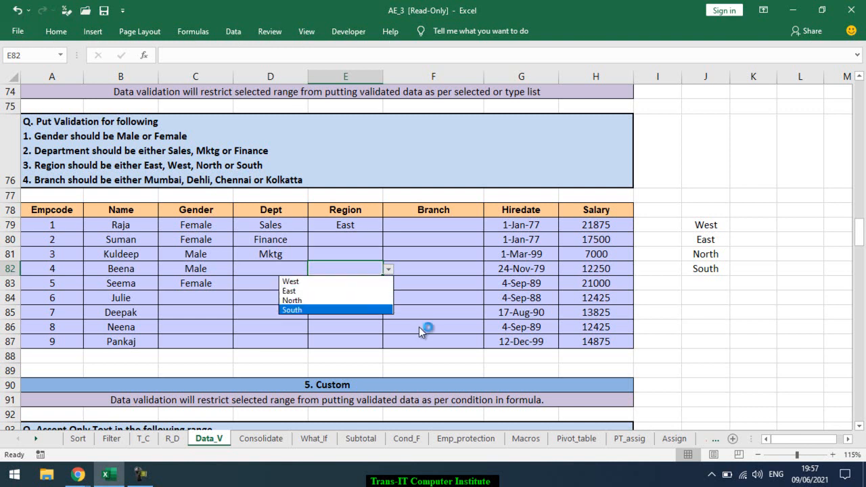
key("Up")
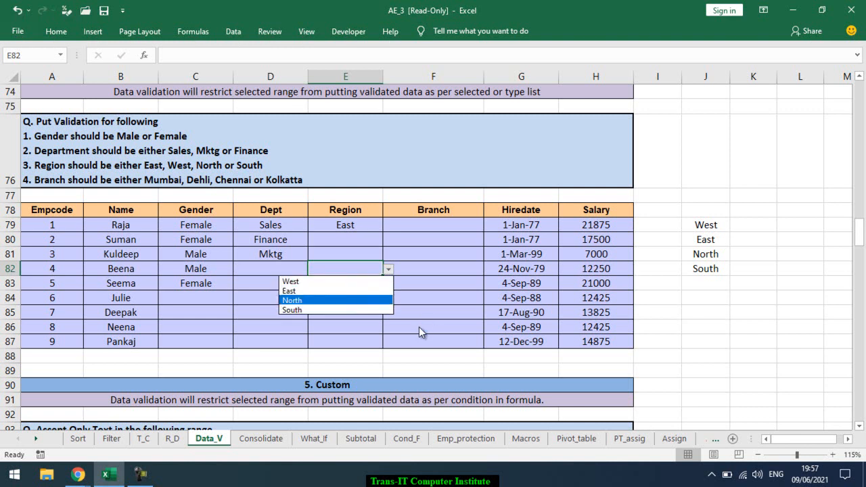
key("Return")
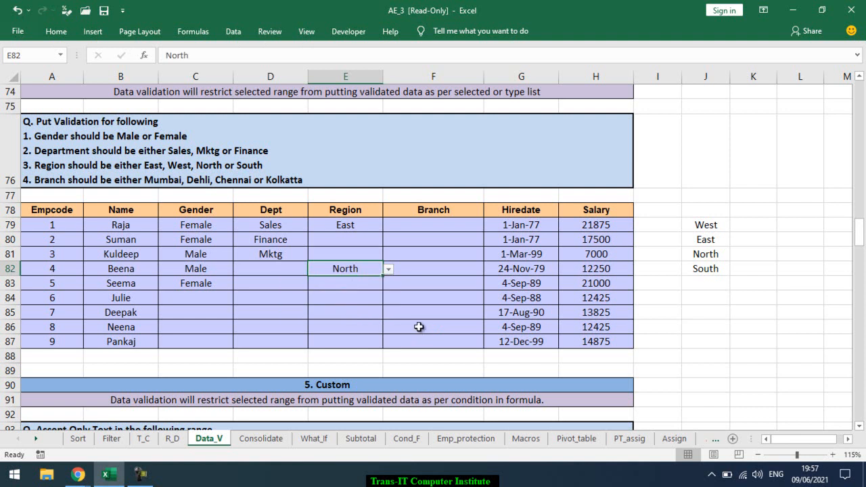
Step: Choose North for Region cell E84 and West for E86 from their in-cell lists
key("Down")
key("Down")
key("alt+Down")
key("Down")
key("Escape")
key("Return")
key("Down")
key("Down")
key("alt+Down")
key("Return")
Step: Choose North from the in-cell list for Region cell E80
key("Up")
key("Up")
key("Up")
key("Up")
key("Up")
key("Up")
key("Up")
key("Down")
key("alt+Down")
key("Down")
key("Down")
key("Down")
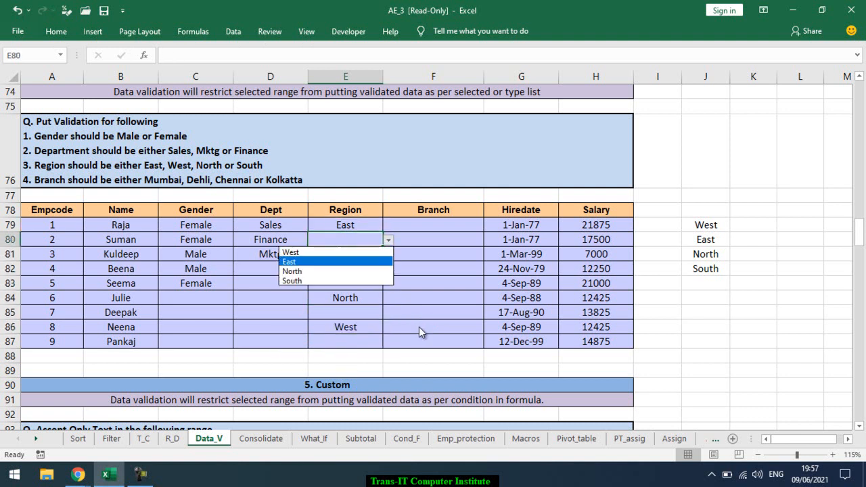
key("Return")
key("Down")
key("Down")
key("Down")
key("Down")
key("Down")
key("Down")
key("Down")
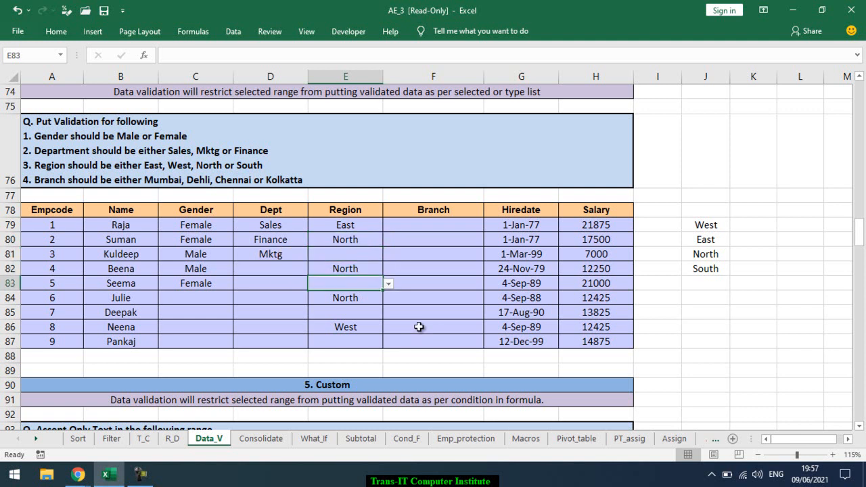
key("Down")
key("Down")
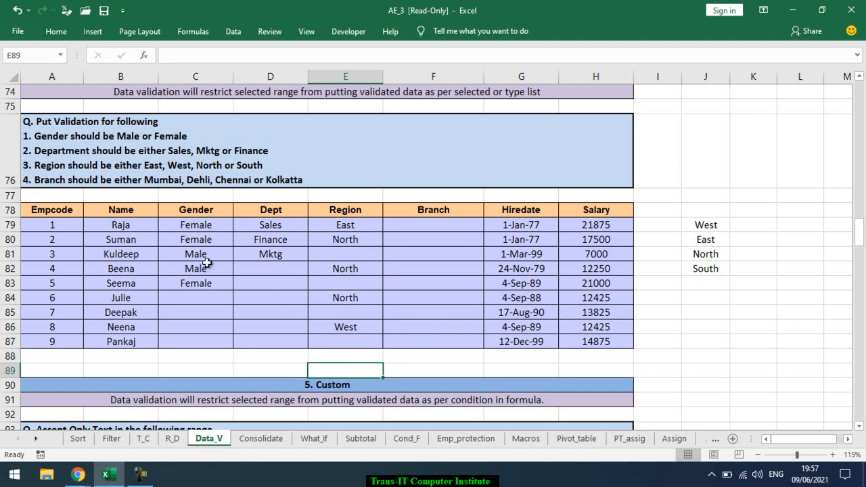
Step: Review the options in the in-cell list of Gender cell C79 without changing the cell
left_click(220, 227)
left_click(239, 227)
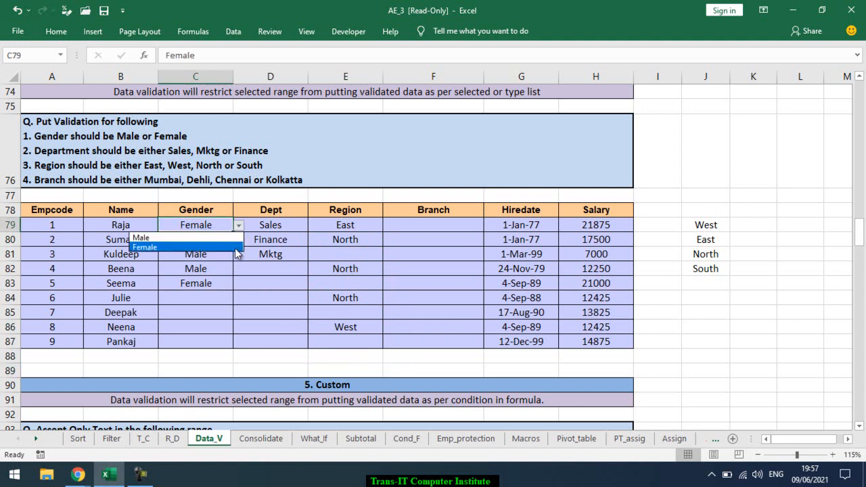
key("Escape")
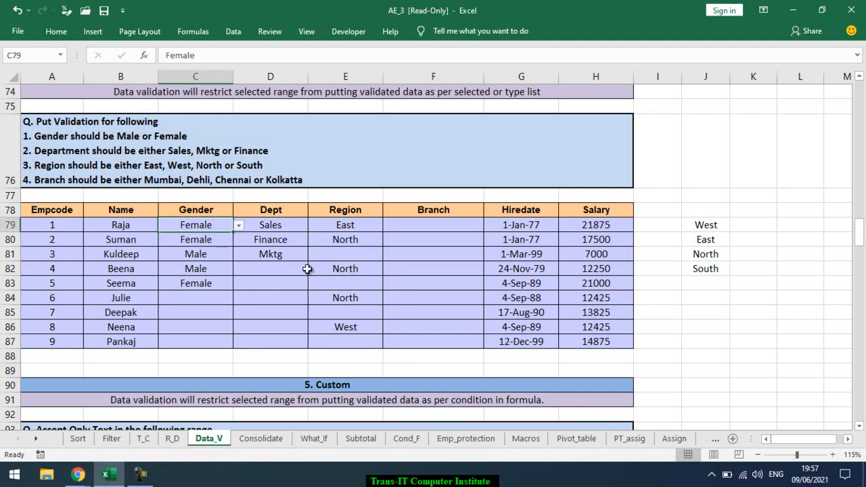
Step: Go to the Custom validation section and view the question on accepting only text in rows 95 and 96
scroll(325, 281, "down", 2)
scroll(325, 281, "down", 3)
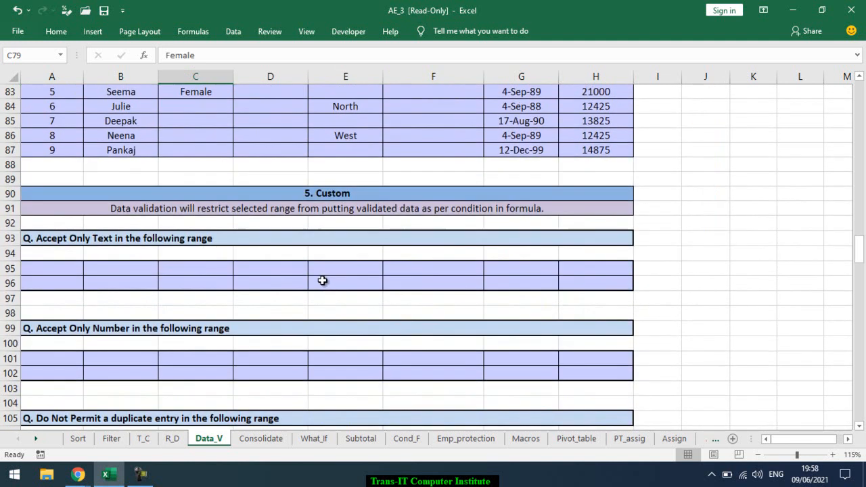
scroll(321, 281, "up", 3)
scroll(321, 278, "down", 4)
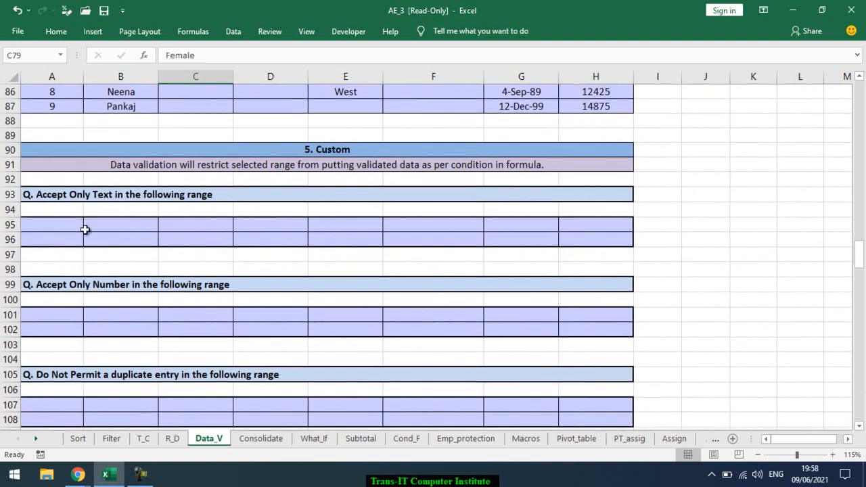
left_click(70, 224)
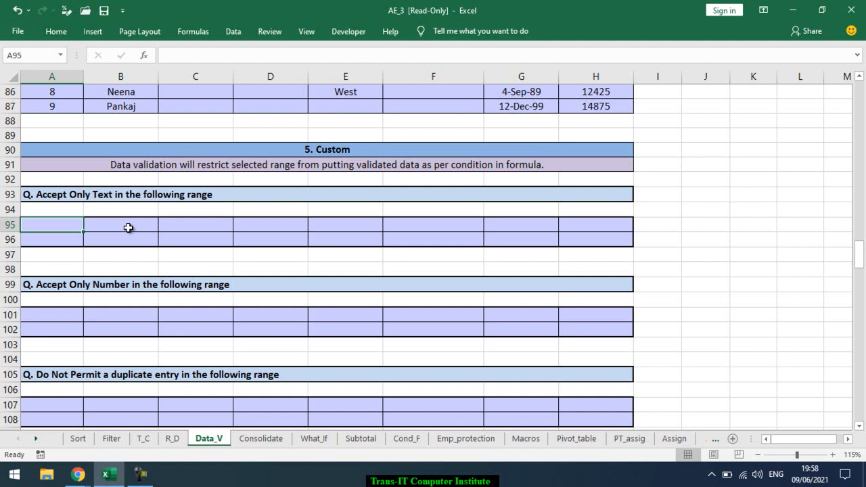
left_click_drag(128, 227, 128, 228)
key("Down")
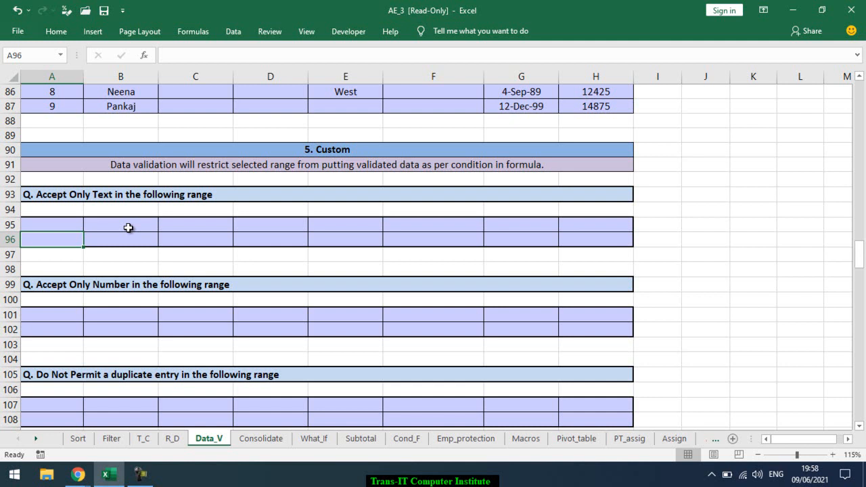
Step: Try to enter 12 in Gender cell C84 to test its list validation, and cancel the entry
scroll(128, 227, "up", 4)
scroll(135, 222, "up", 2)
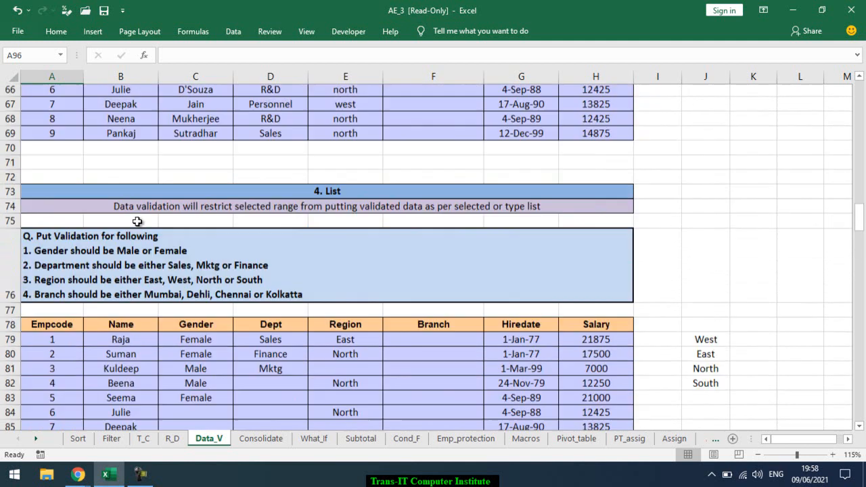
scroll(145, 223, "down", 2)
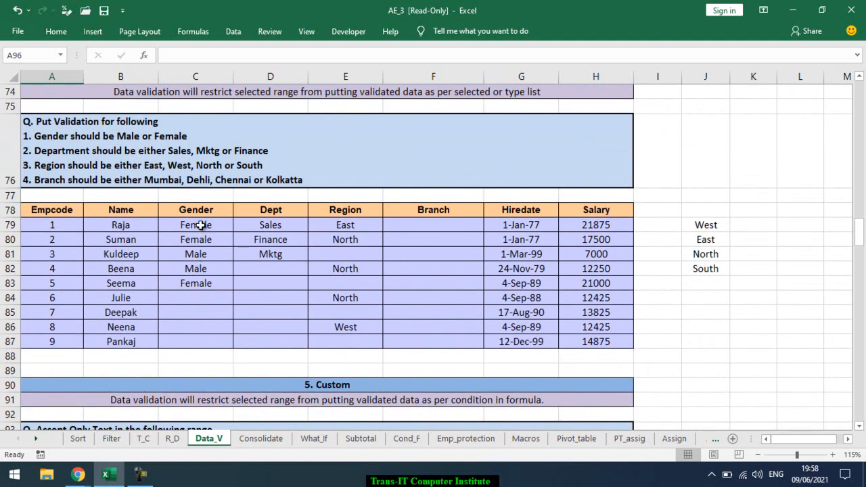
left_click(195, 302)
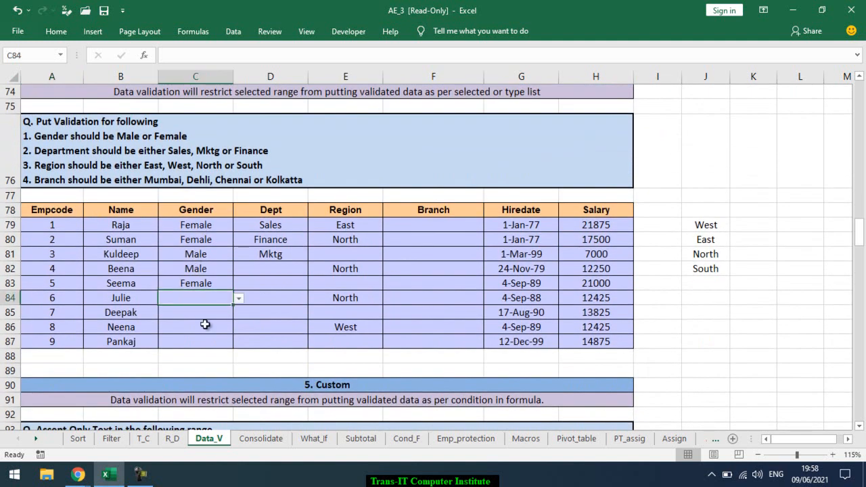
type("12")
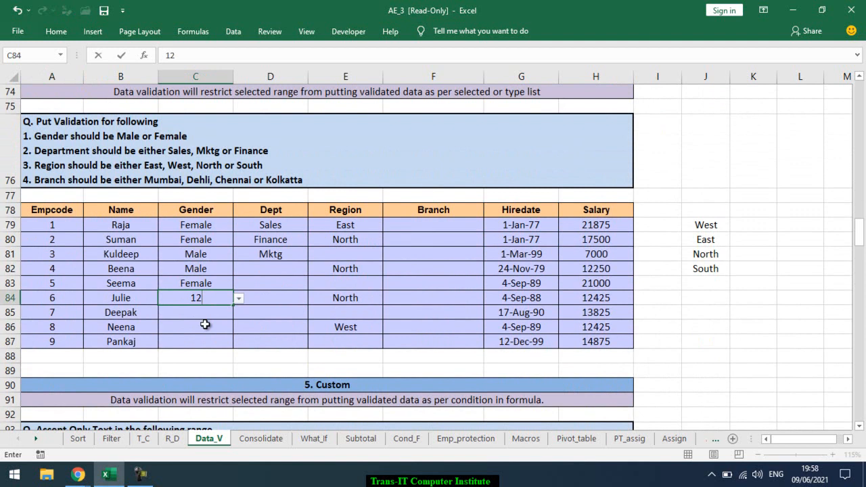
key("Return")
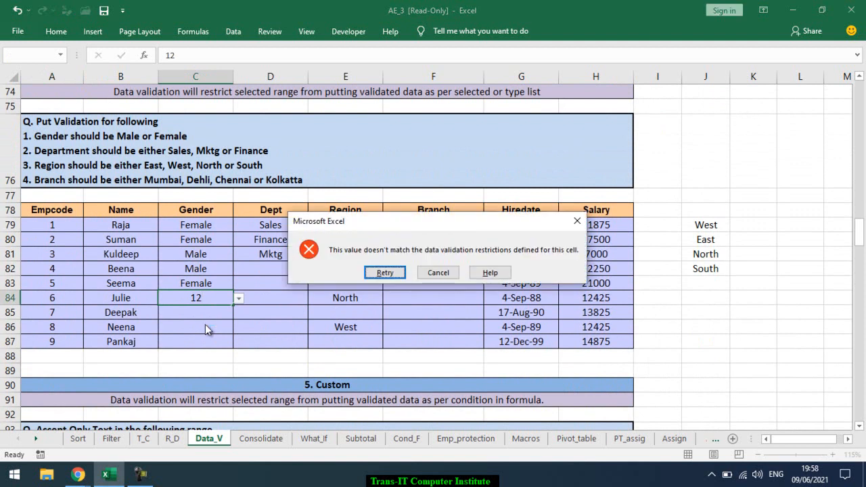
key("Escape")
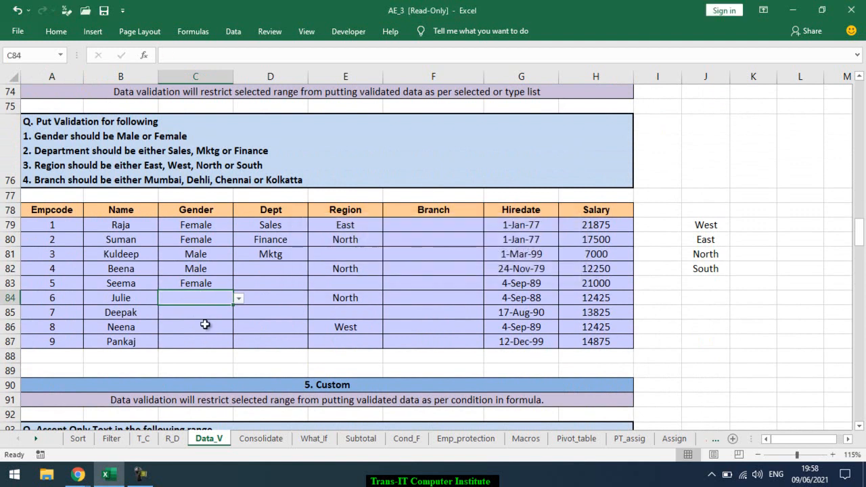
Step: Enter the formula =ISTEXT(A95) in cell A97, below the text-only range
scroll(197, 325, "down", 2)
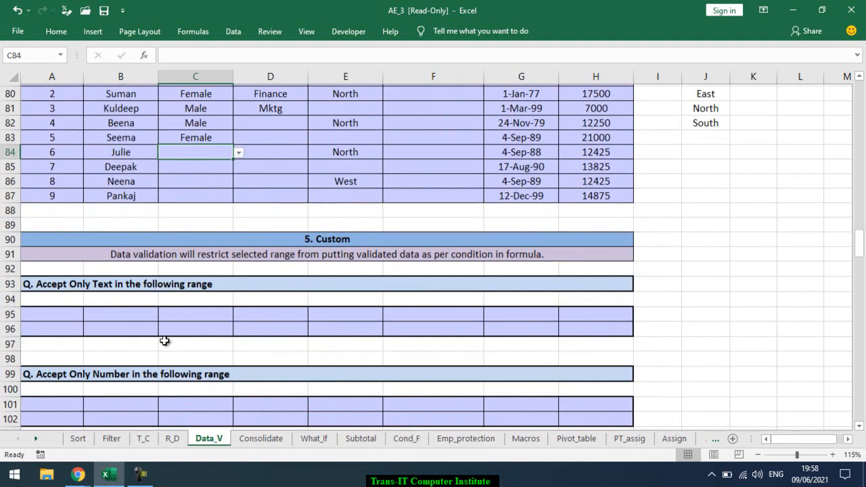
left_click_drag(80, 315, 580, 331)
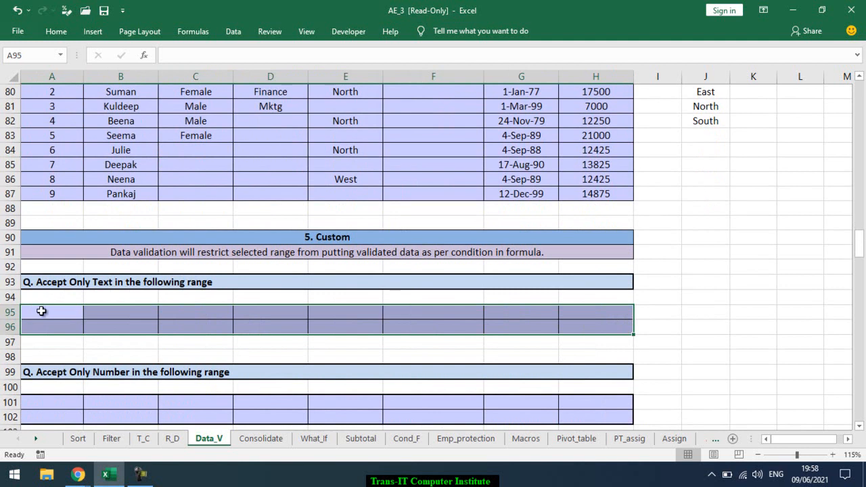
scroll(41, 311, "down", 1)
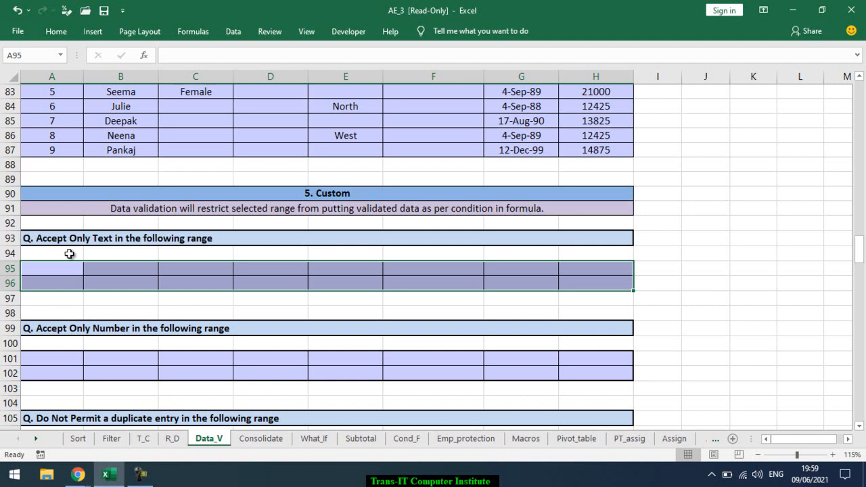
left_click(78, 301)
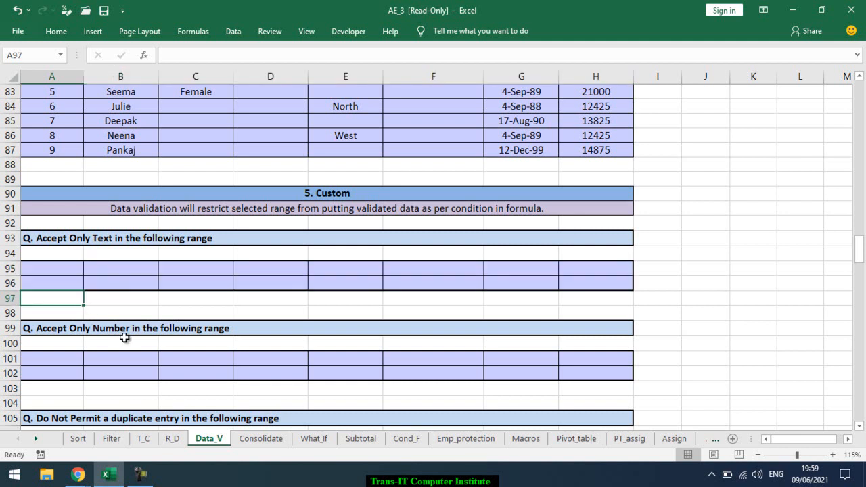
type("=")
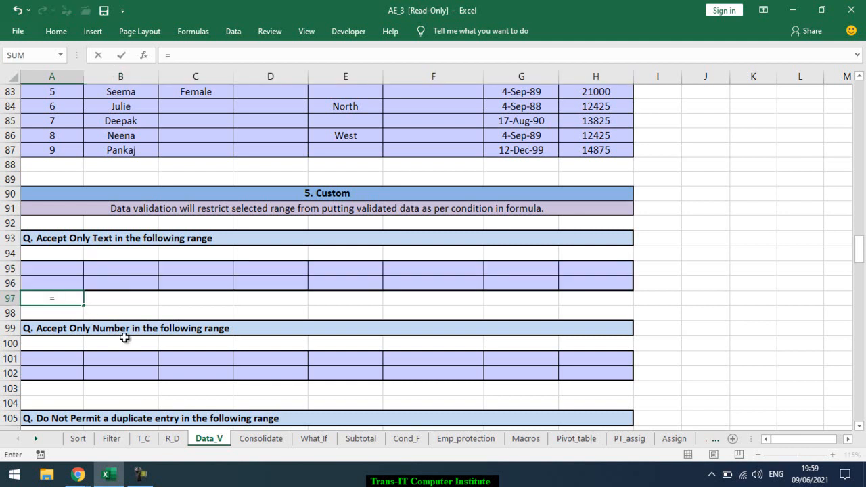
type("ist")
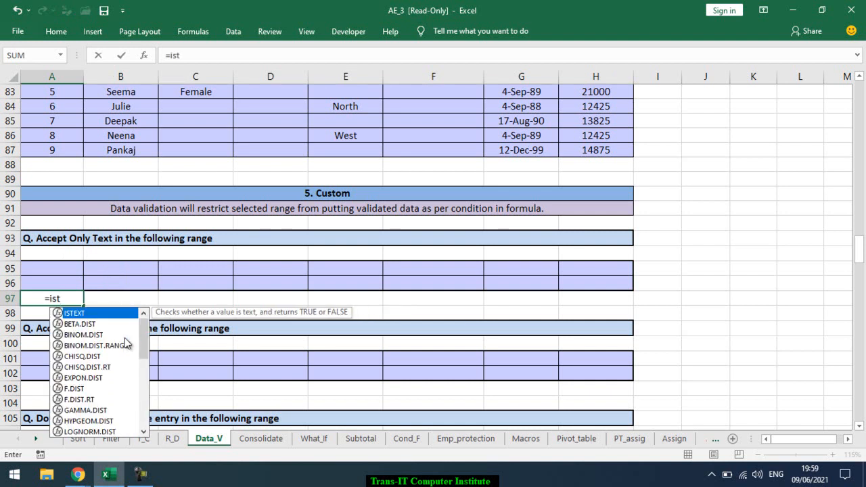
key("Tab")
key("Up")
key("Up")
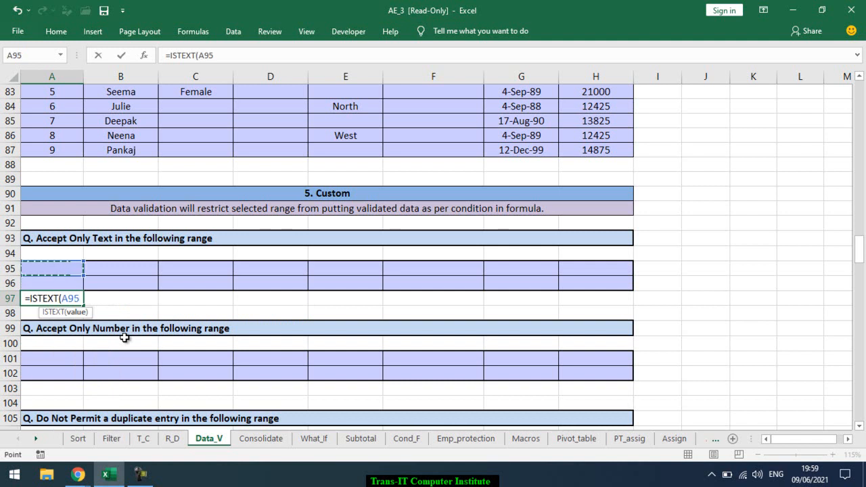
key("Return")
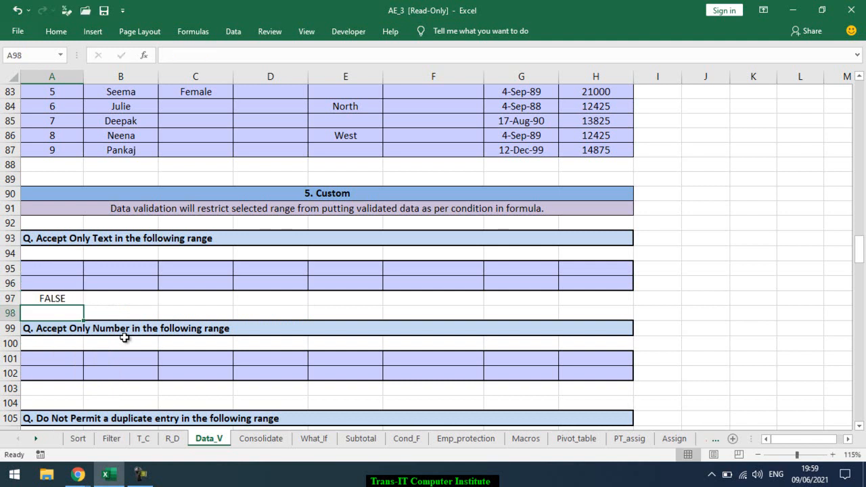
Step: Test the ISTEXT formula by entering the number 15 and the text ashd in turn in cell A95
key("Up")
key("Up")
key("Up")
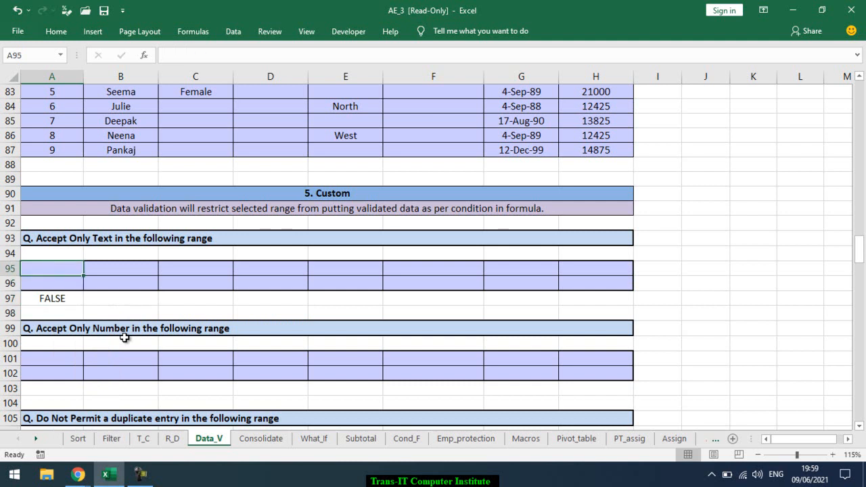
type("15")
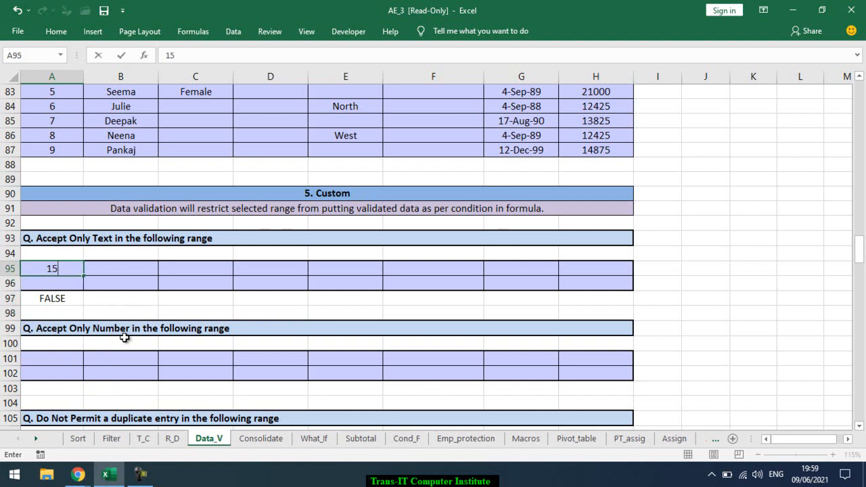
key("Return")
key("Up")
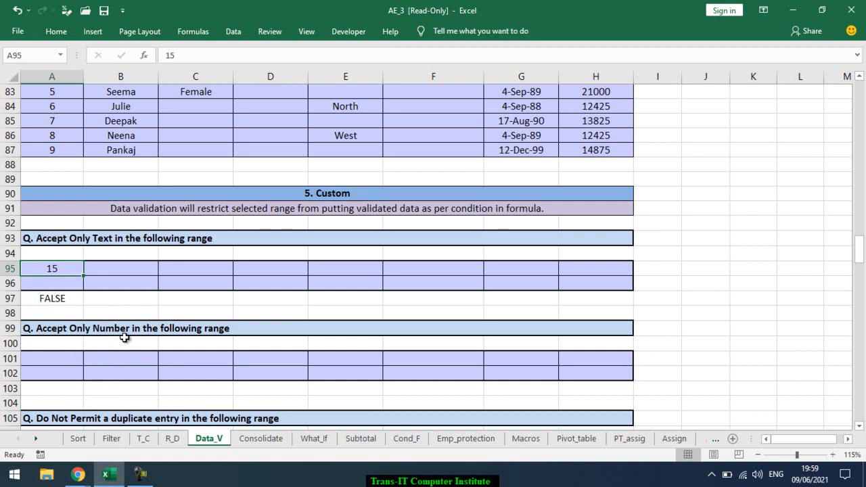
type("ashd")
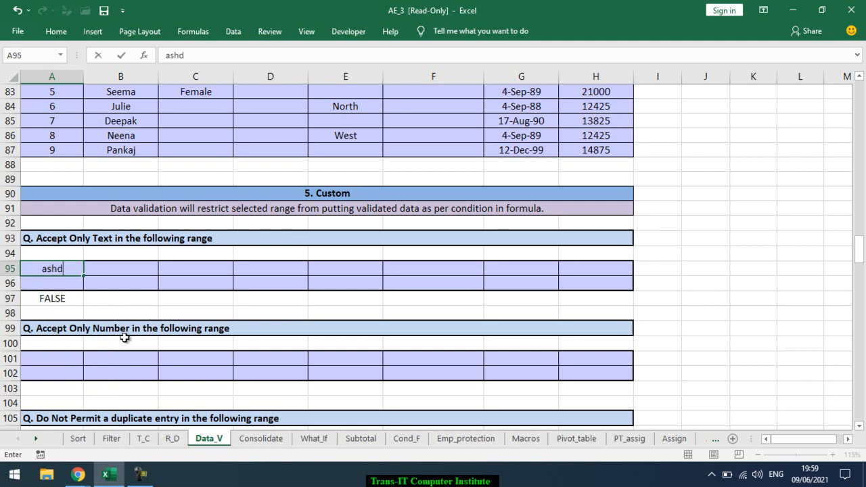
key("Return")
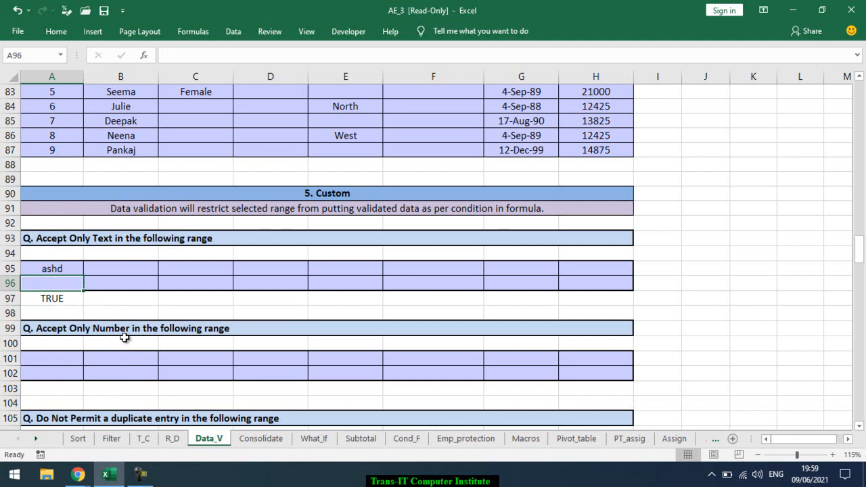
Step: Replace the content of cell A95 with the mixed entry as45dad and check the ISTEXT formula in A97
key("Up")
type("as45dad")
key("Return")
key("Down")
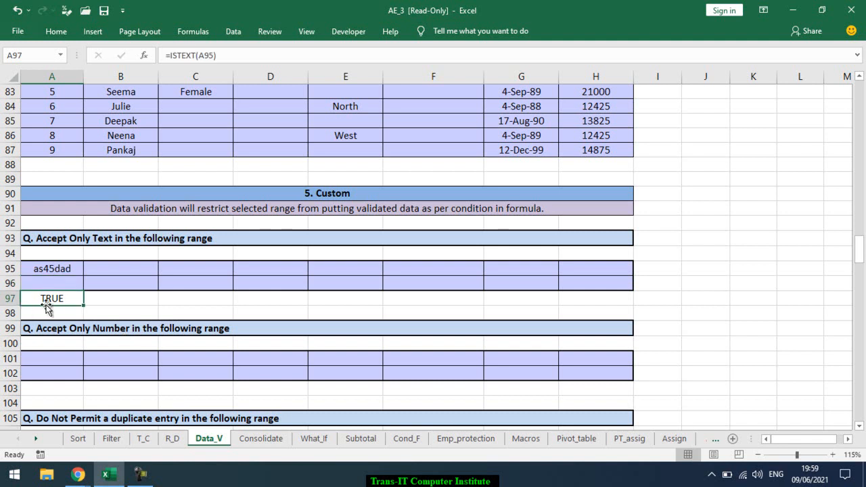
Step: Copy the full formula text =ISTEXT(A95) from inside cell A97
left_click_drag(80, 271, 572, 282)
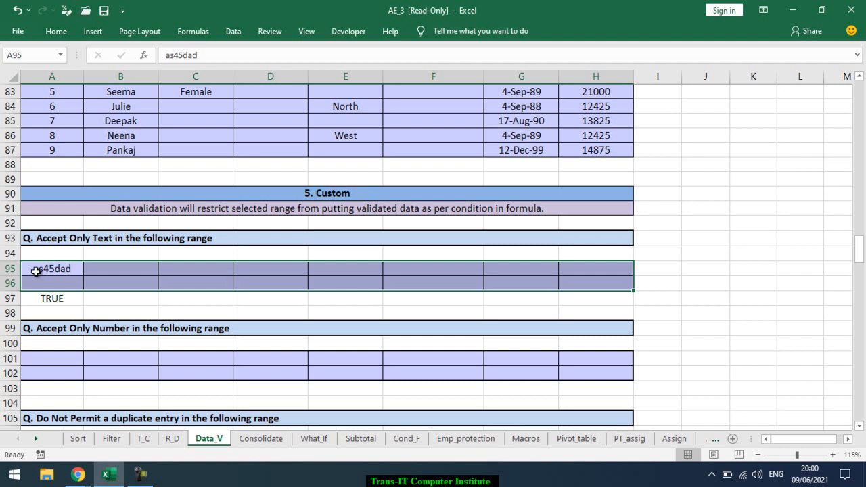
double_click(51, 299)
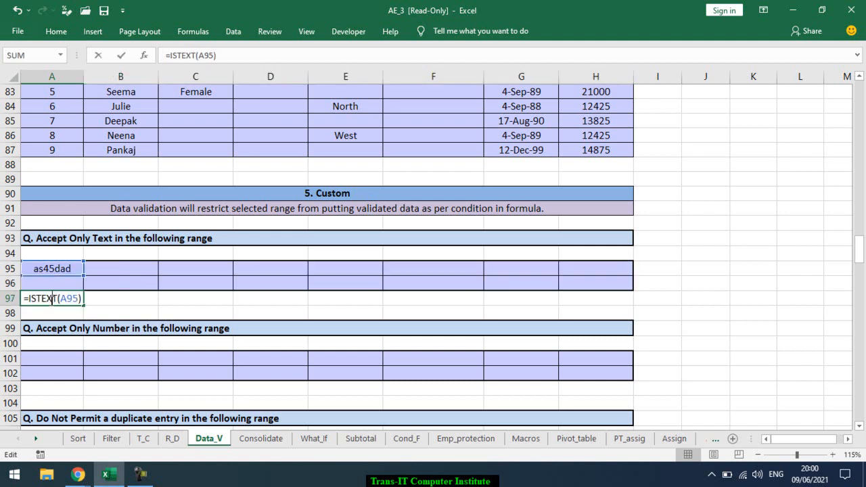
left_click(52, 298)
left_click_drag(82, 298, 12, 295)
key("ctrl+c")
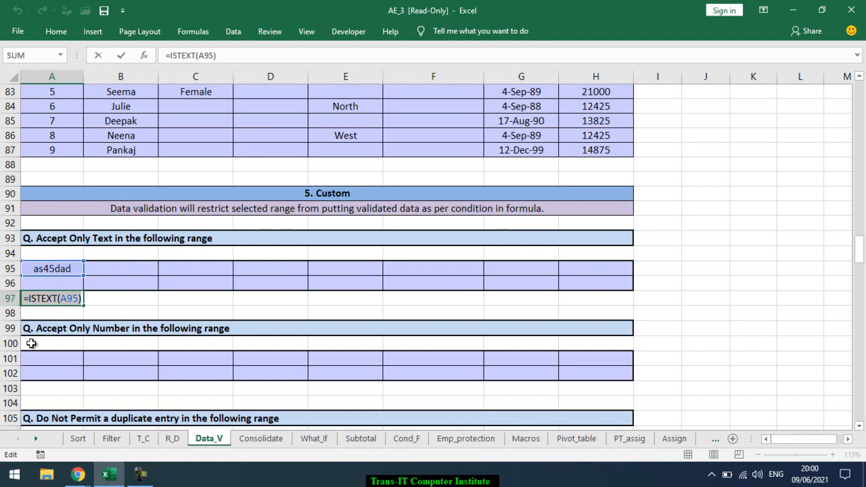
Step: Apply Custom data validation with the copied formula =ISTEXT(A95) to the text-only range A95:H96
left_click_drag(64, 269, 565, 290)
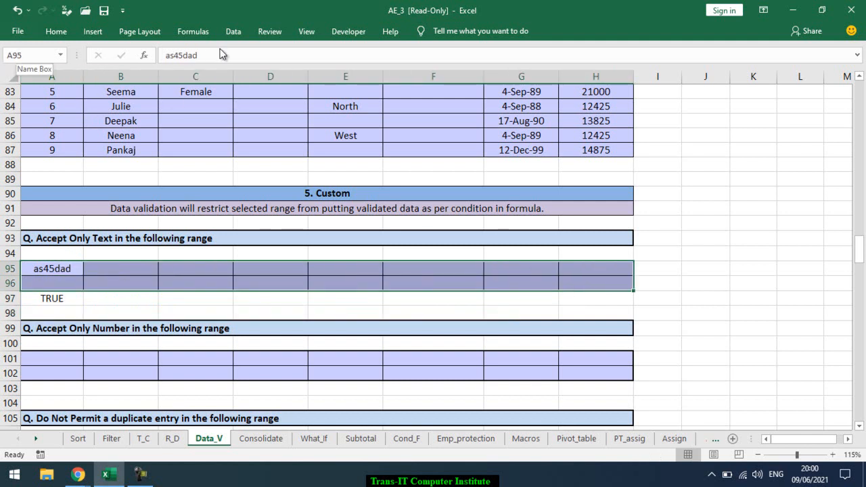
left_click(236, 32)
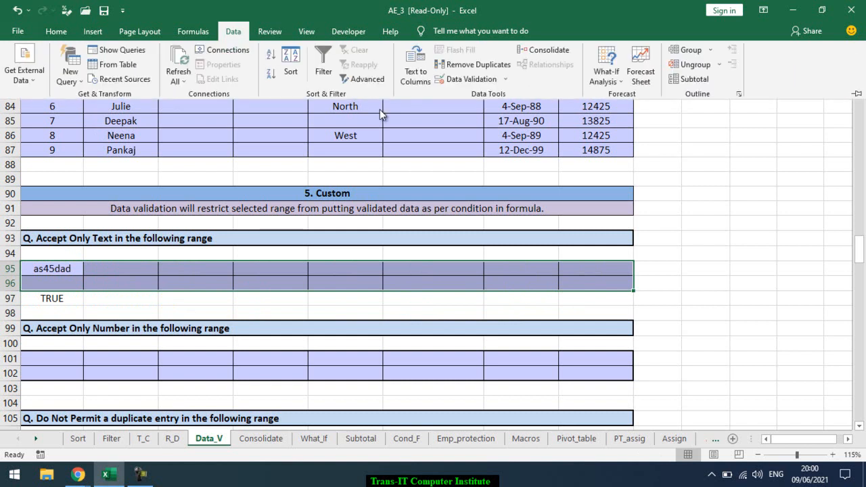
left_click(459, 81)
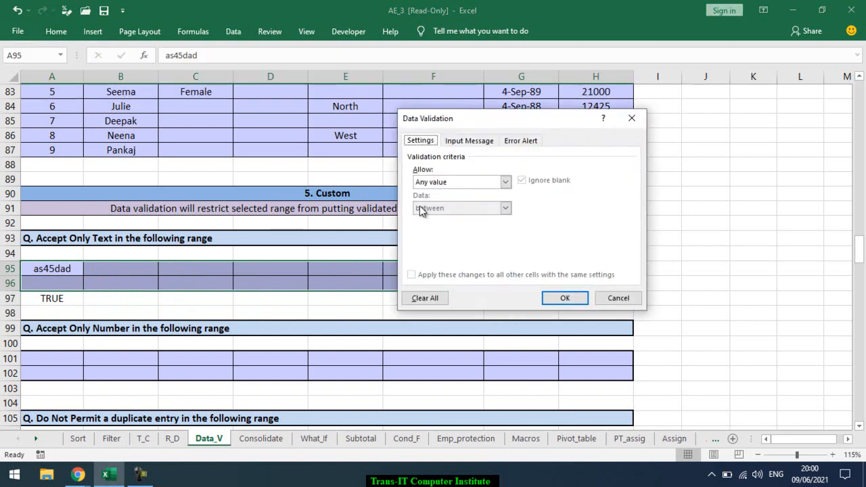
left_click(506, 182)
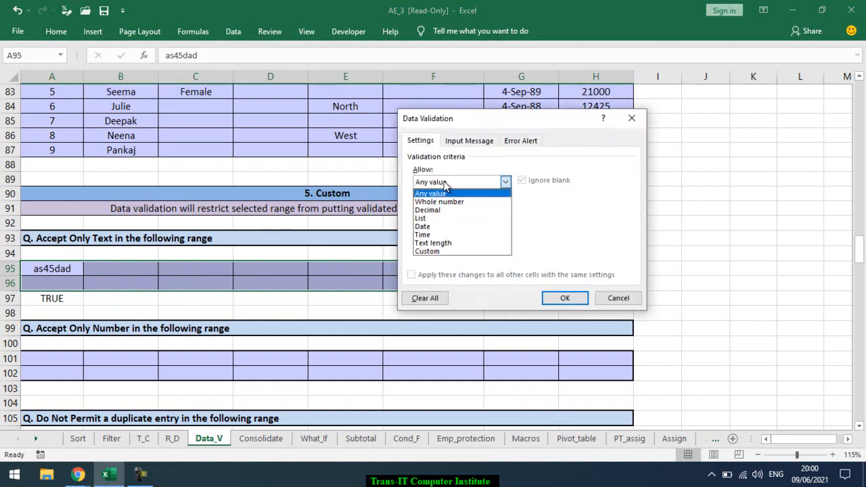
left_click(449, 252)
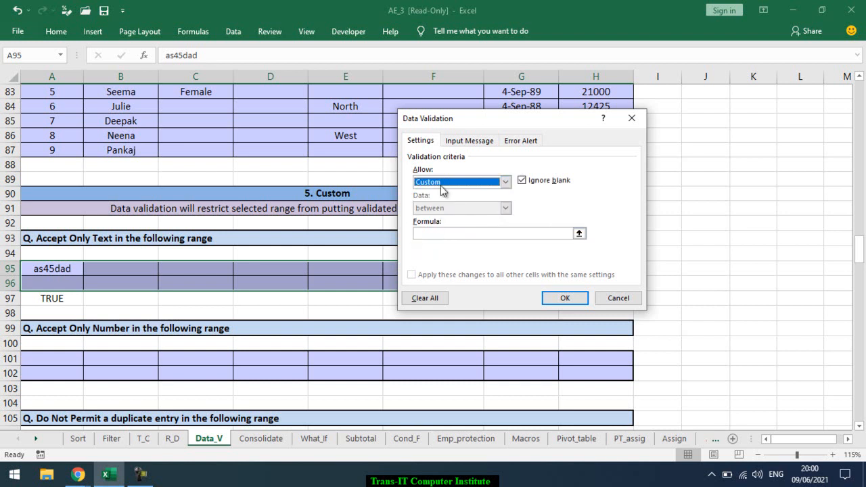
left_click(506, 182)
left_click(452, 251)
left_click(435, 233)
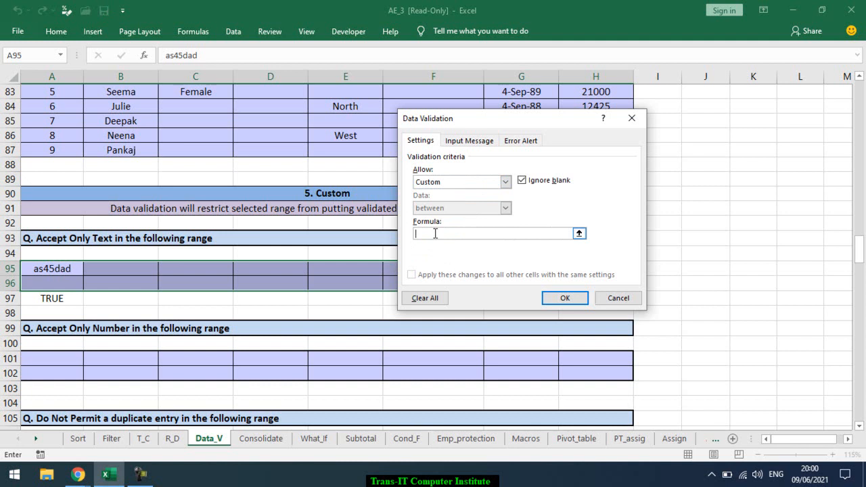
key("ctrl+v")
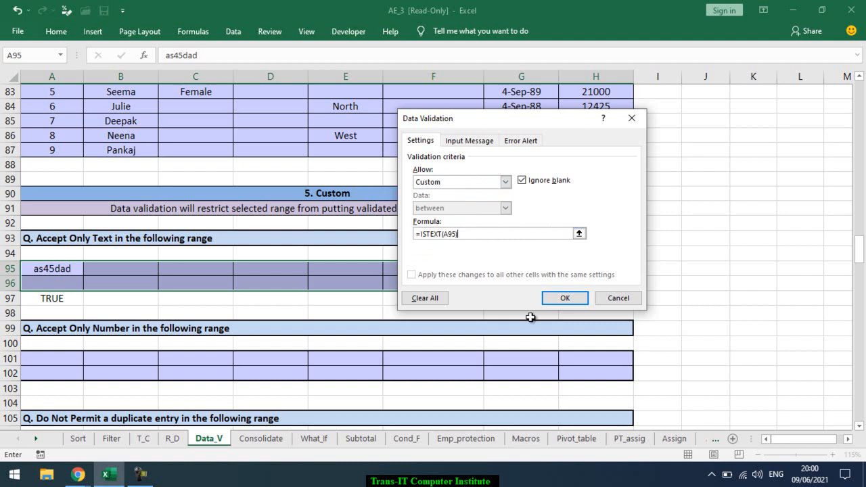
left_click(566, 299)
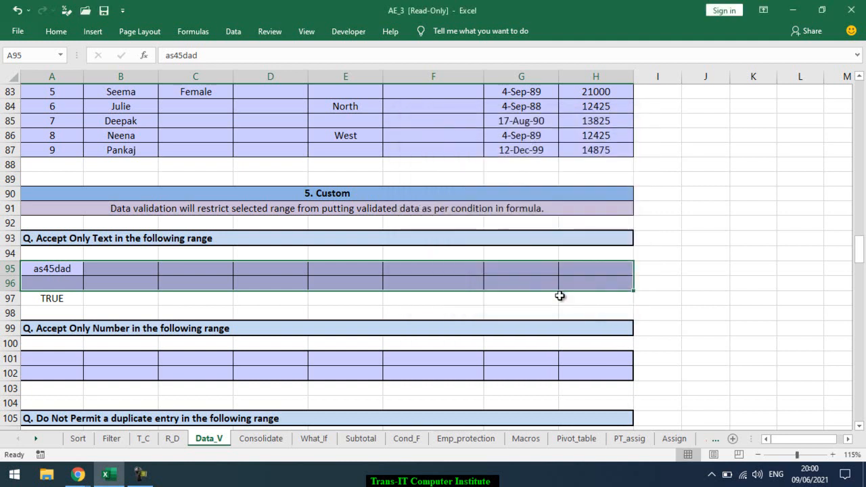
Step: Try to enter the number 5464 in cell A95 to test the text-only validation
left_click(60, 269)
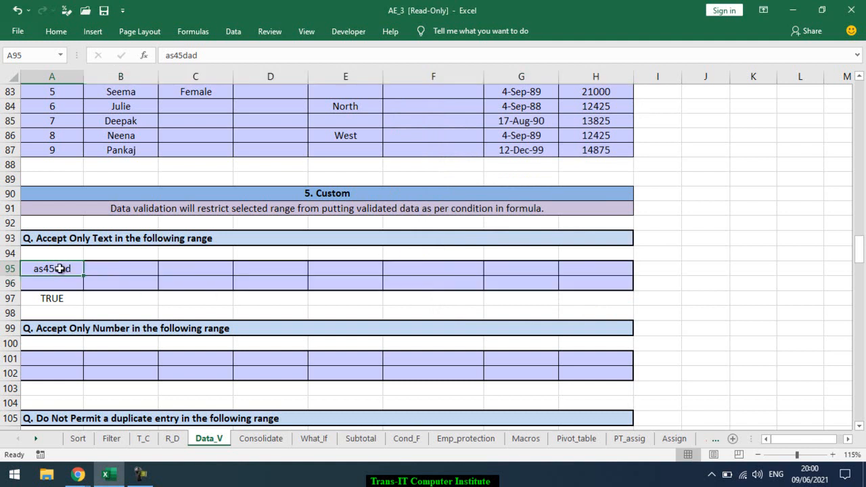
type("5464")
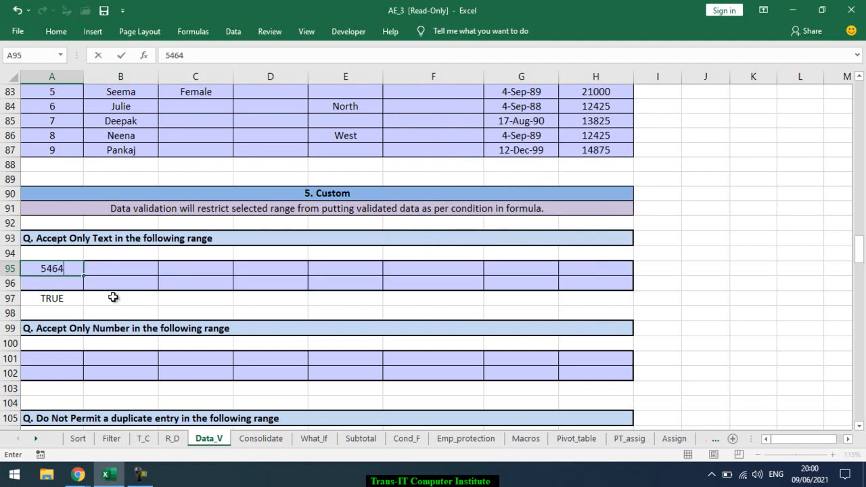
Step: Test the text-only validation by trying to enter 5464 in A95 and the numbers 51646 and 654646 in C95
key("Return")
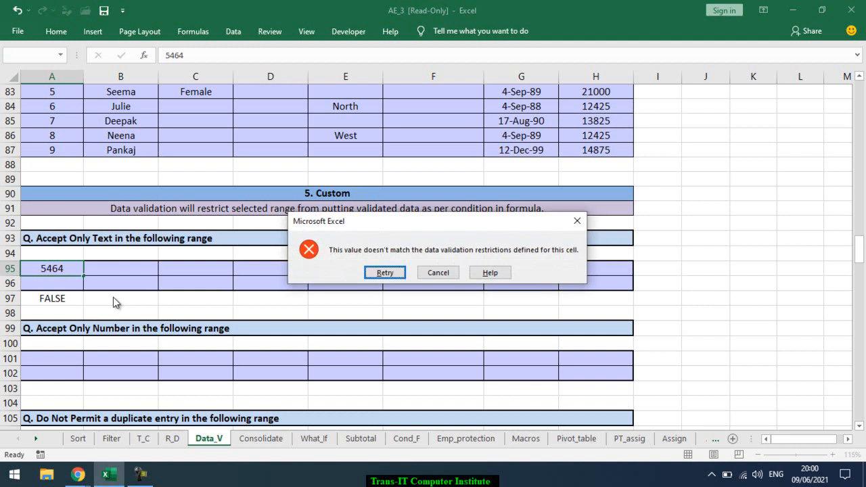
key("Escape")
key("Tab")
key("Tab")
type("51646")
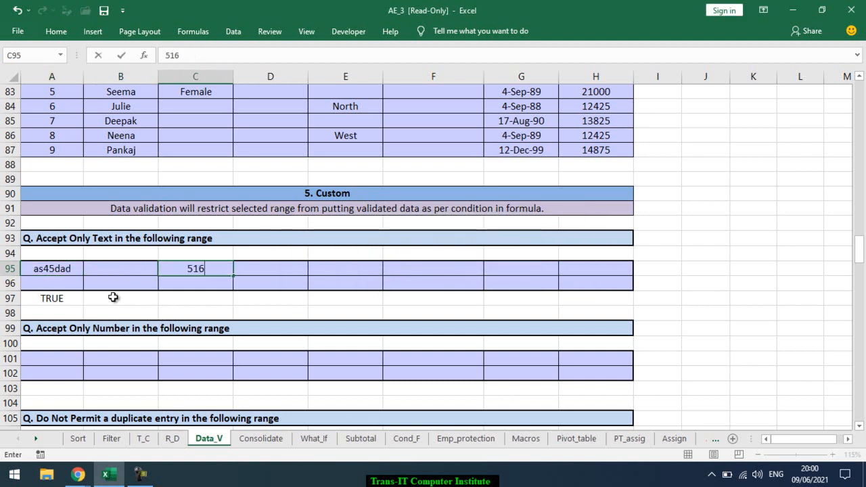
key("Escape")
type("654646")
key("Return")
key("Escape")
Step: Enter the test text xfvd in cell F96 of the text-only range
key("Tab")
key("Tab")
key("Tab")
key("Down")
type("xfvd")
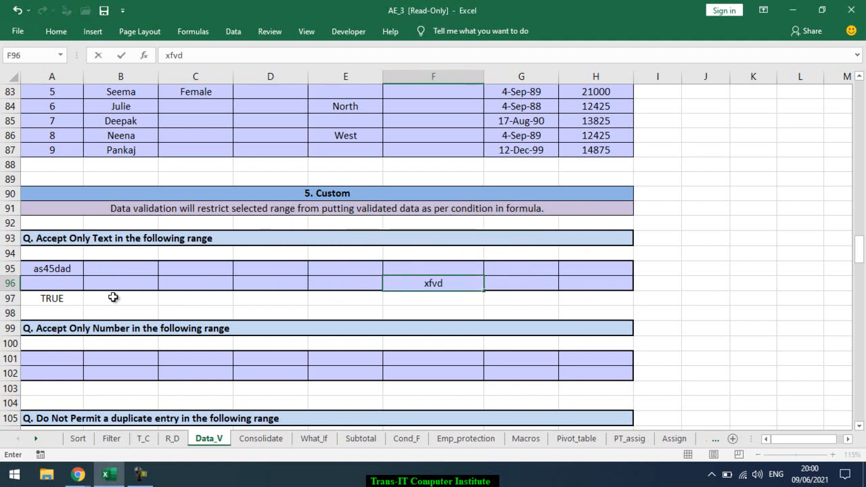
key("Return")
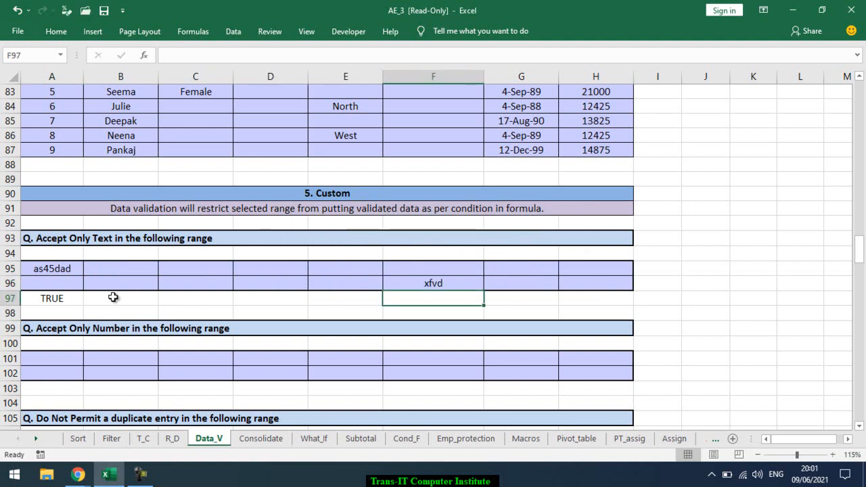
Step: Enter the mixed test text s53ef in cell H96 of the text-only range
key("Up")
key("Up")
key("Right")
key("Right")
key("Down")
type("s53ef")
key("Return")
Step: Try to enter the number 6464 in cell G96 of the text-only range
key("Up")
key("Left")
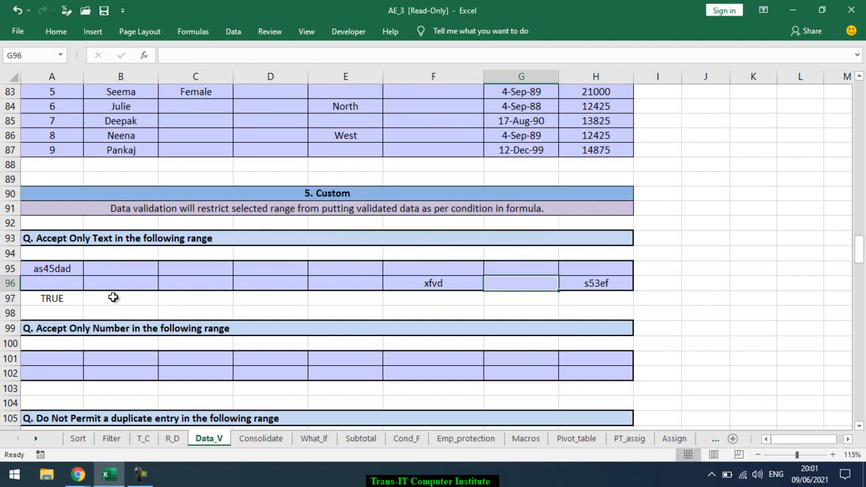
type("6464")
key("Return")
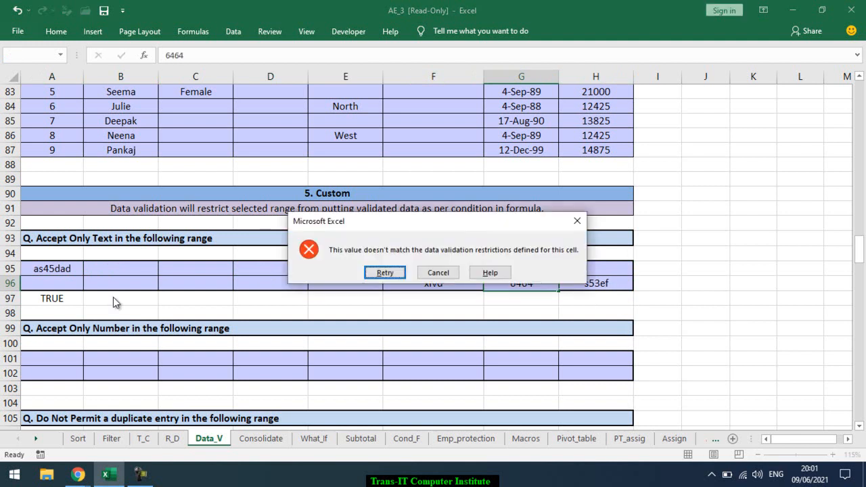
key("Escape")
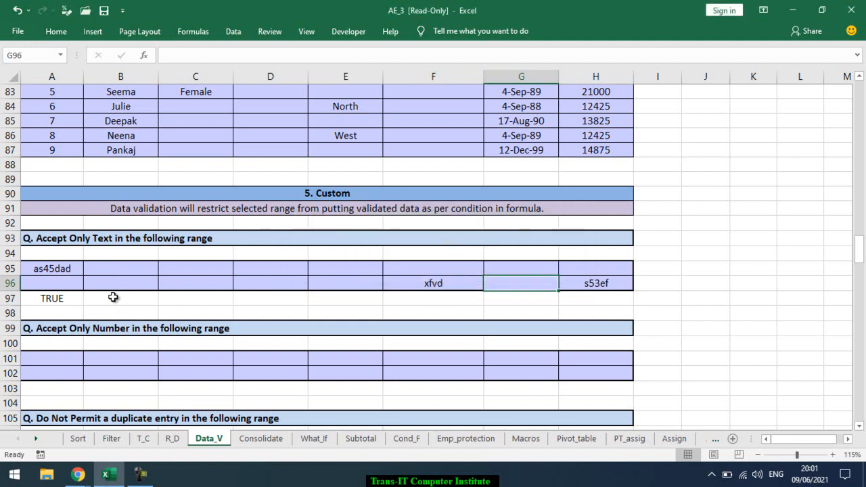
Step: Switch to the Google Meet call, mute and unmute the microphone, and return to the Excel workbook
key("alt+Tab")
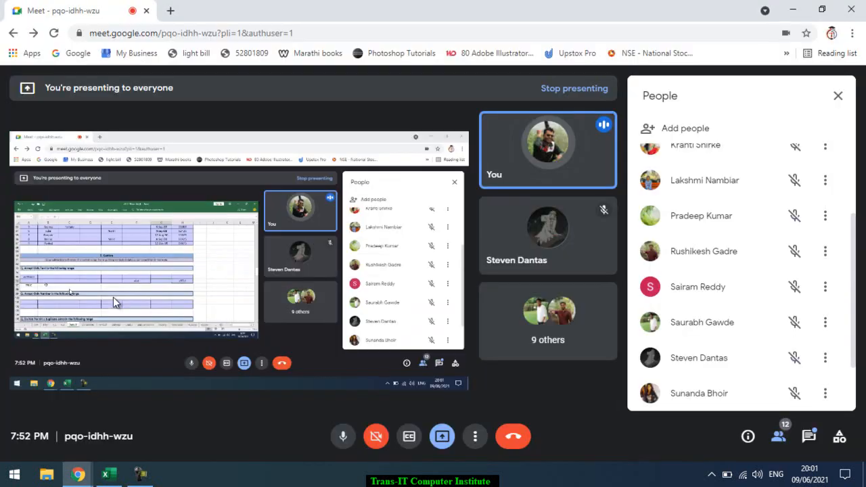
left_click(341, 444)
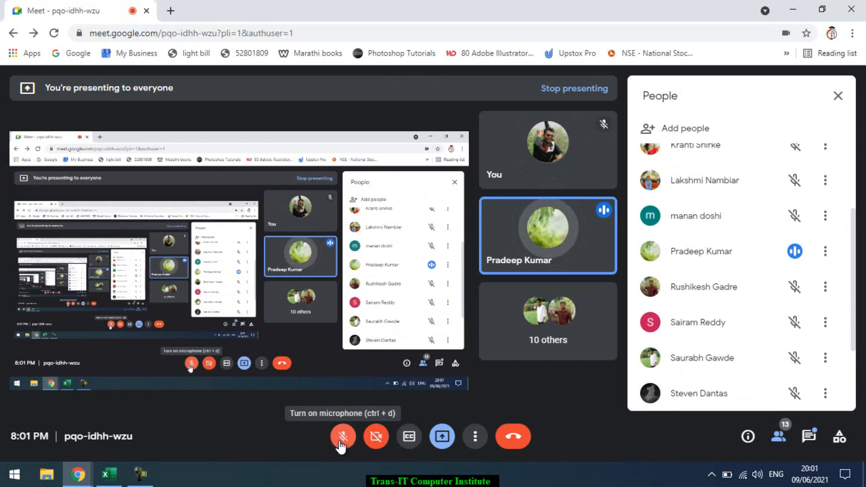
left_click(340, 439)
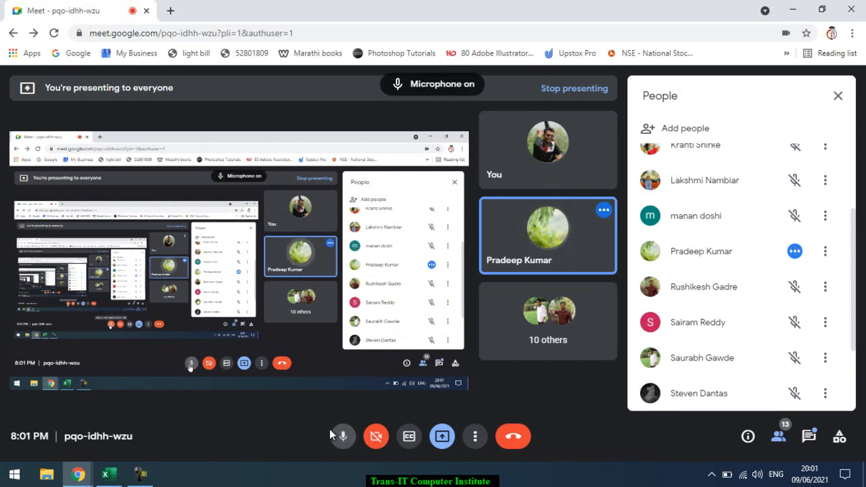
key("alt+Tab")
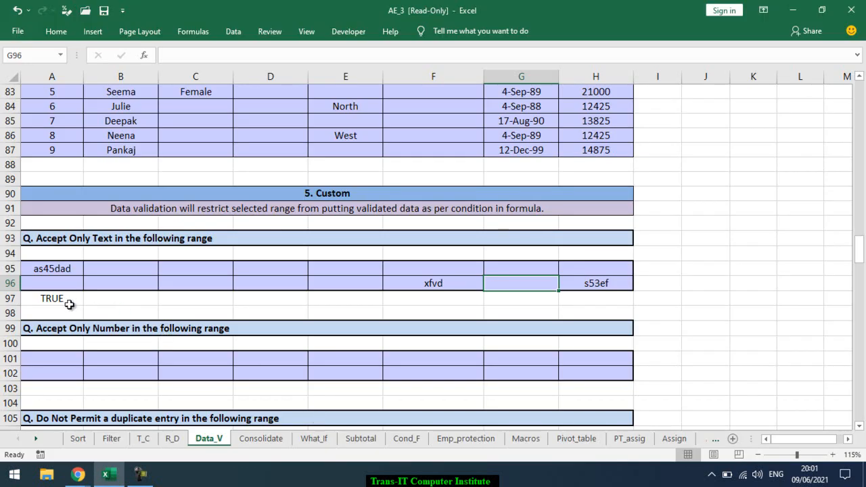
Step: Select the text-only range A95:H96 and examine it by moving the active cell through it
left_click(70, 306)
left_click(71, 270)
left_click_drag(71, 271, 594, 286)
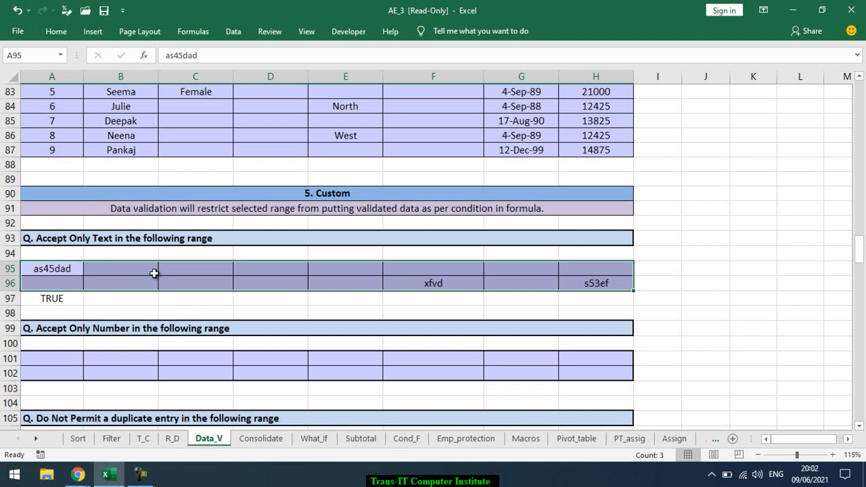
key("Tab")
key("Tab")
key("Tab")
key("Tab")
key("Tab")
key("Tab")
key("Tab")
key("Tab")
key("Tab")
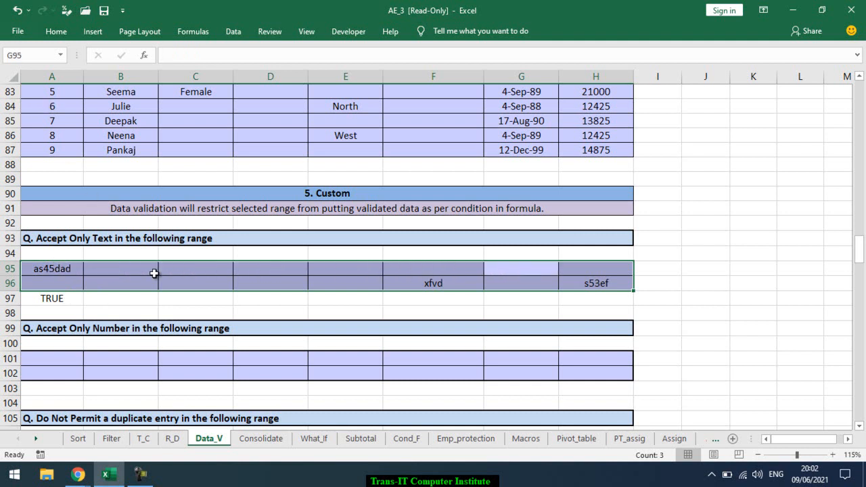
key("Tab")
key("Tab")
key("Tab")
key("Tab")
key("Tab")
key("Tab")
key("Tab")
key("Tab")
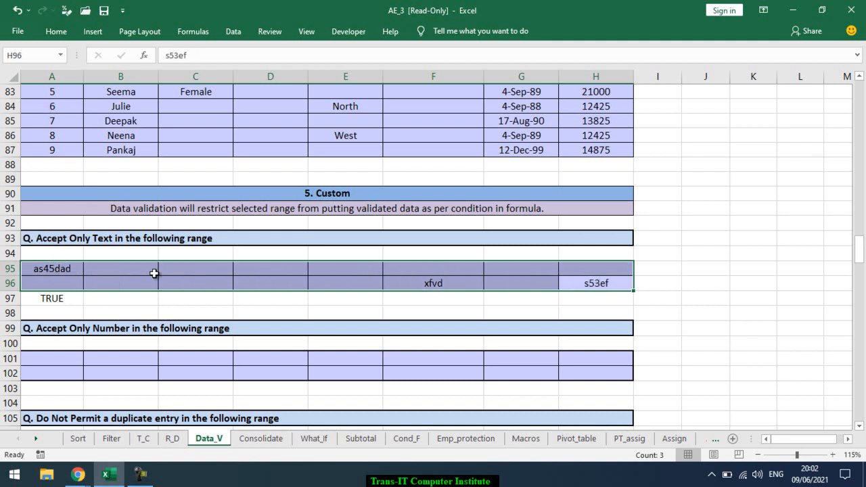
key("Tab")
key("Tab")
key("Tab")
key("Tab")
key("Tab")
key("Tab")
key("Tab")
key("Tab")
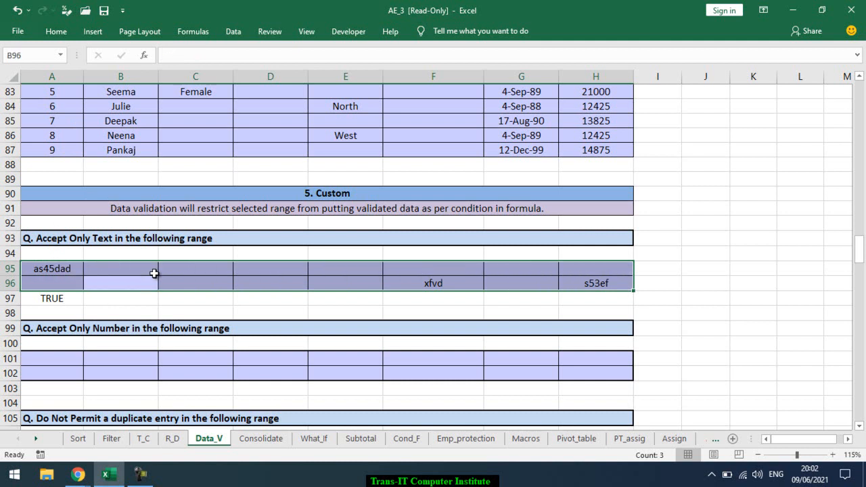
key("shift+Tab")
key("shift+Tab")
Step: Examine the ISTEXT formula and its cell reference in A97
left_click(74, 298)
double_click(74, 299)
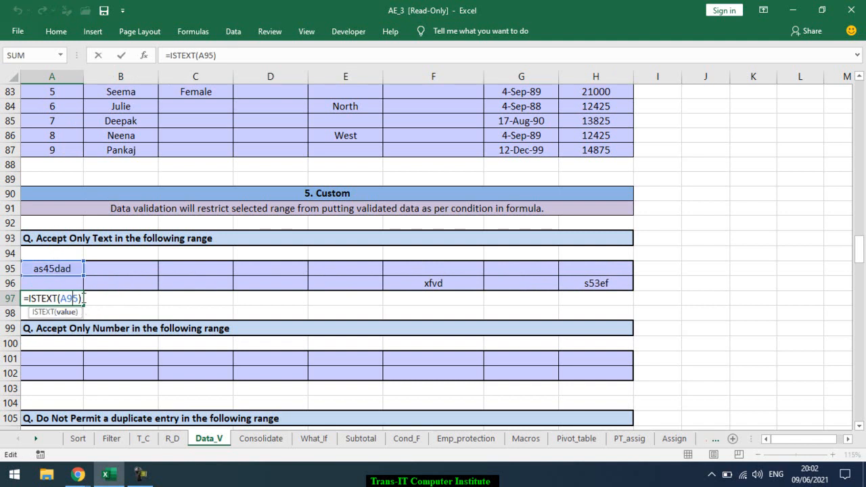
key("ctrl+Return")
Step: Clear all test entries from the text-only range A95:H96
left_click_drag(575, 287, 29, 269)
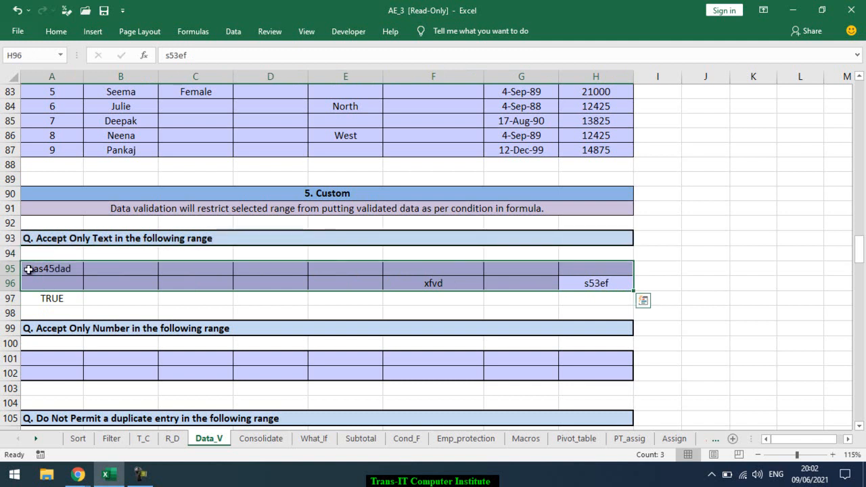
key("Delete")
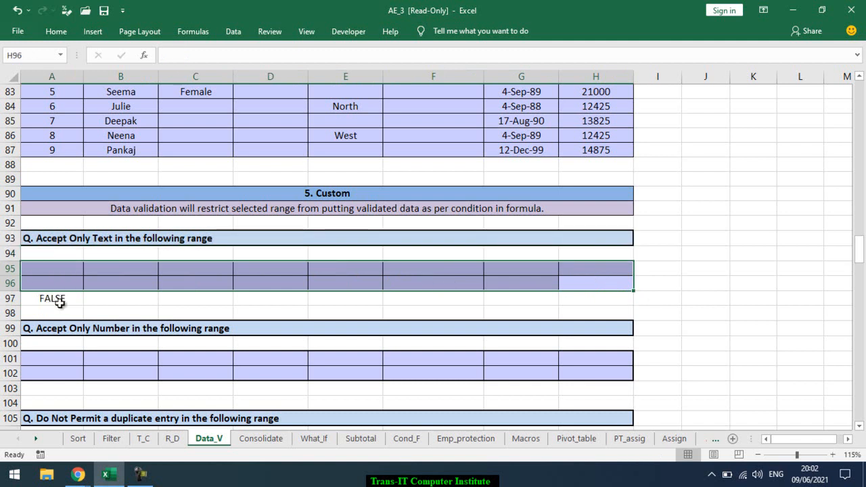
left_click(97, 299)
Step: Review the cleared range A95:H96 and the cell reference used by the formula in A97
left_click_drag(76, 270, 570, 283)
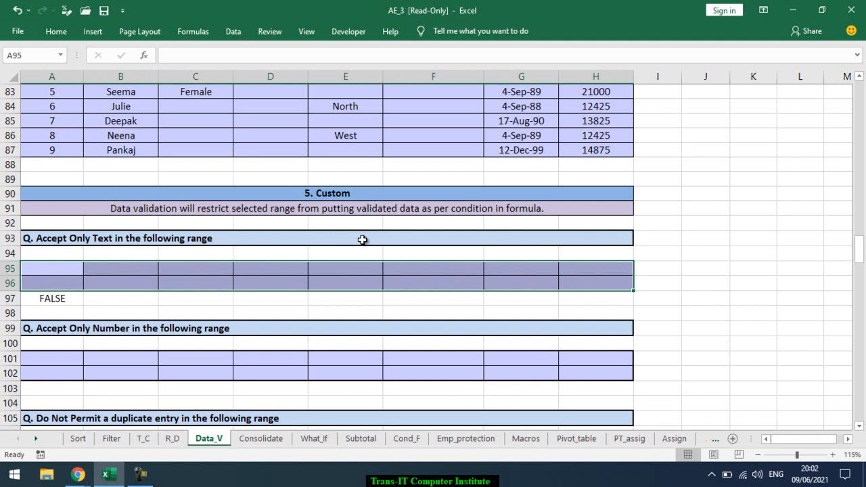
left_click(61, 300)
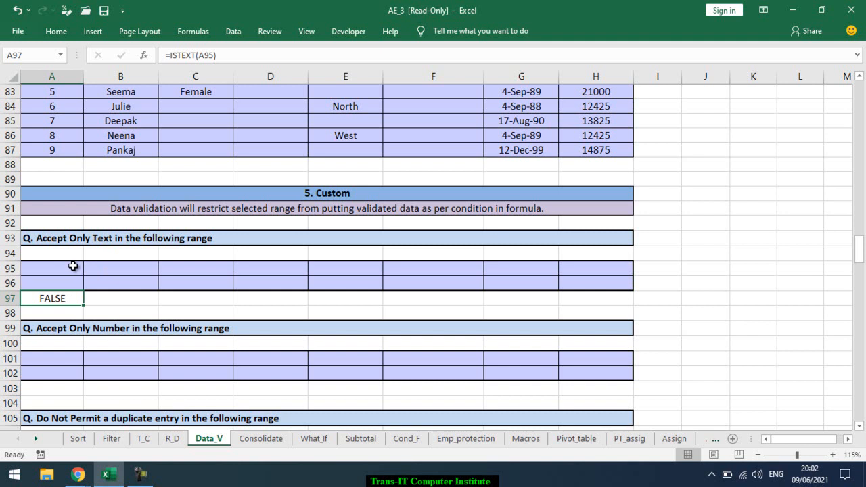
scroll(73, 267, "down", 2)
scroll(81, 258, "down", 1)
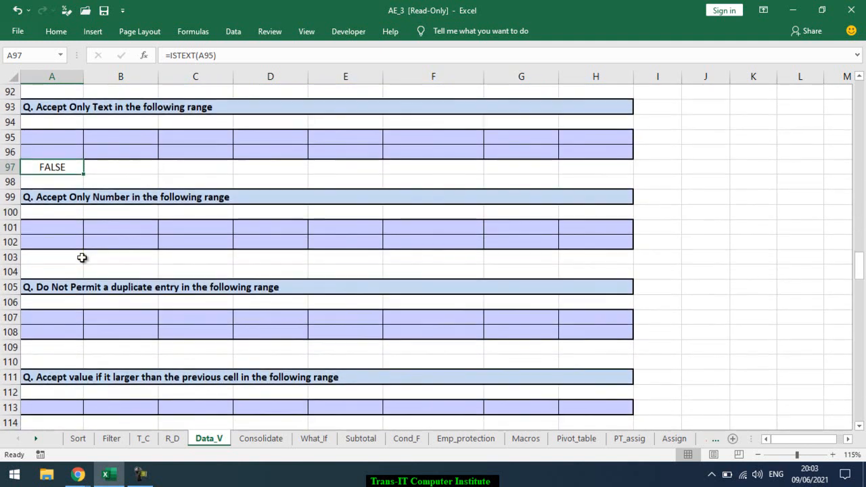
double_click(73, 167)
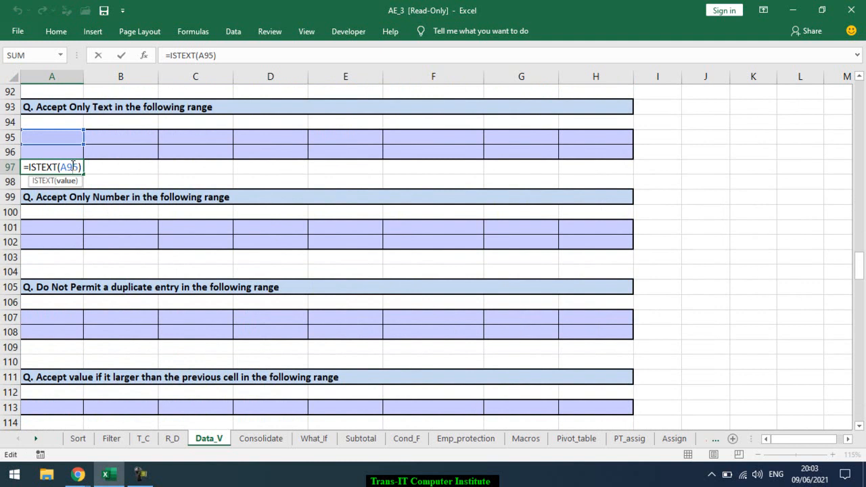
key("Escape")
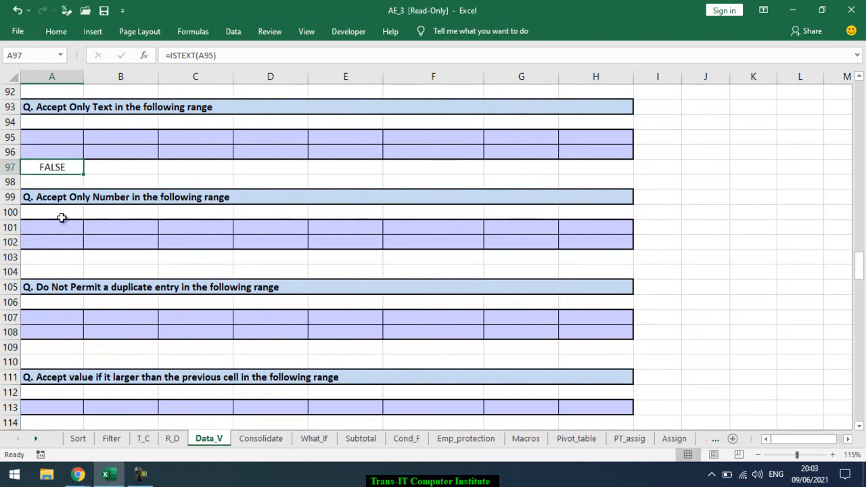
Step: Enter the formula =ISNUMBER(A101) in cell A103, below the number-only range
left_click_drag(62, 229, 582, 247)
left_click(66, 260)
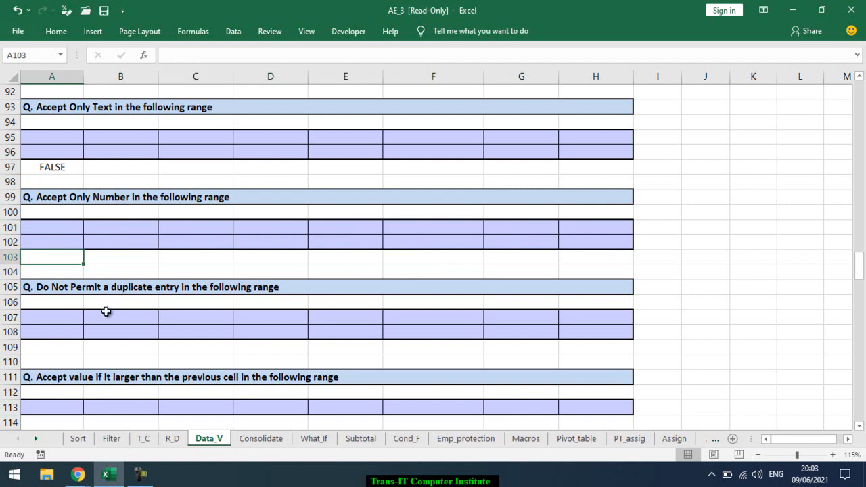
type("=isnu")
key("Tab")
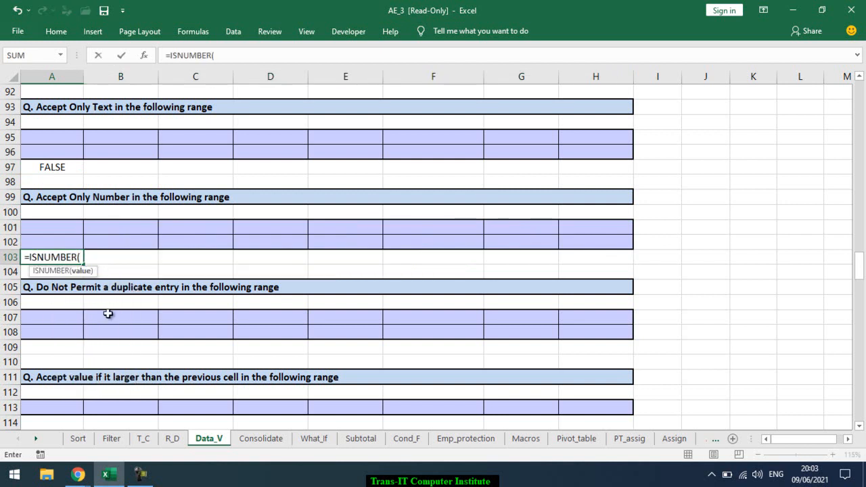
key("Up")
key("Up")
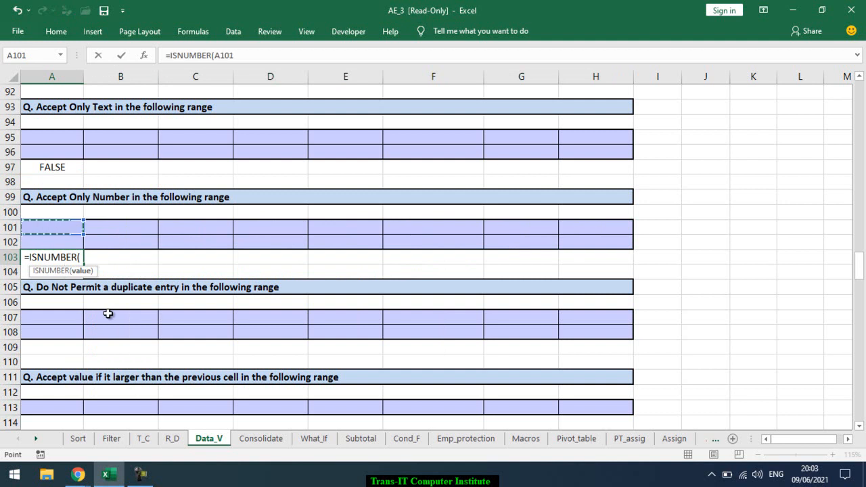
key("Return")
Step: Copy the text of the ISNUMBER formula from cell A103 and leave the cell's edit mode
left_click(71, 258)
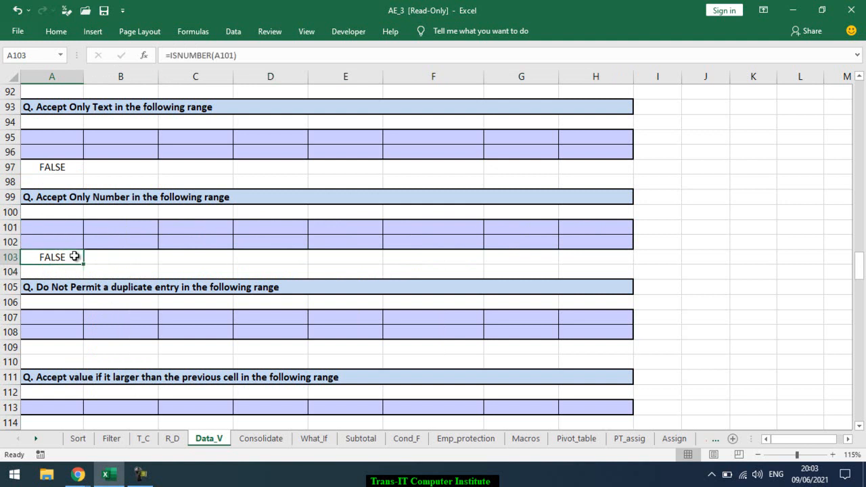
left_click_drag(240, 54, 161, 51)
key("ctrl+c")
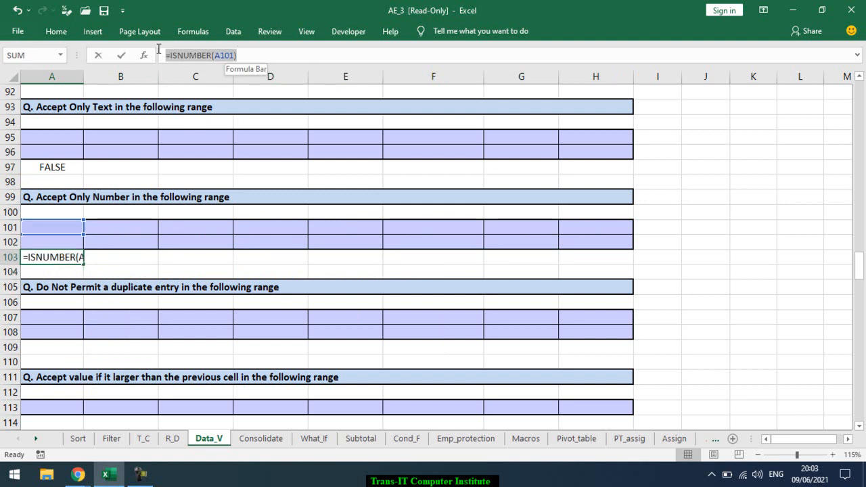
left_click(57, 227)
key("Escape")
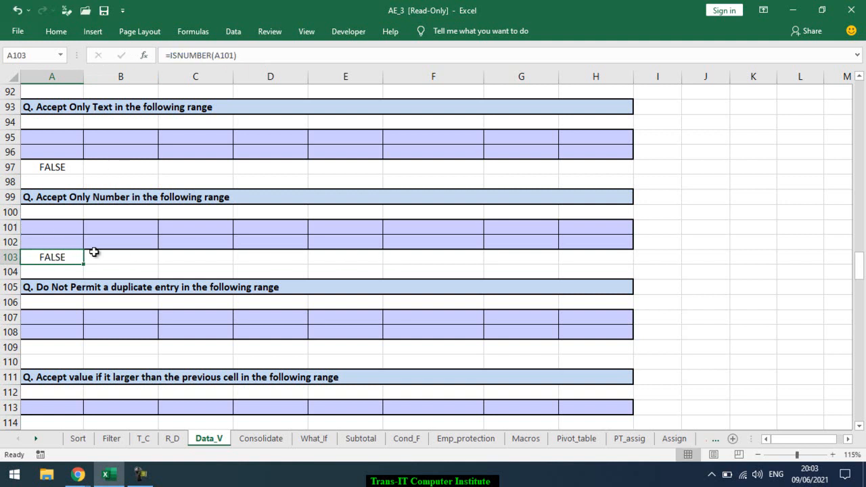
Step: Apply a Custom data validation to A101:H102 with the copied formula =ISNUMBER(A101)
left_click(64, 228)
left_click(592, 245, "shift")
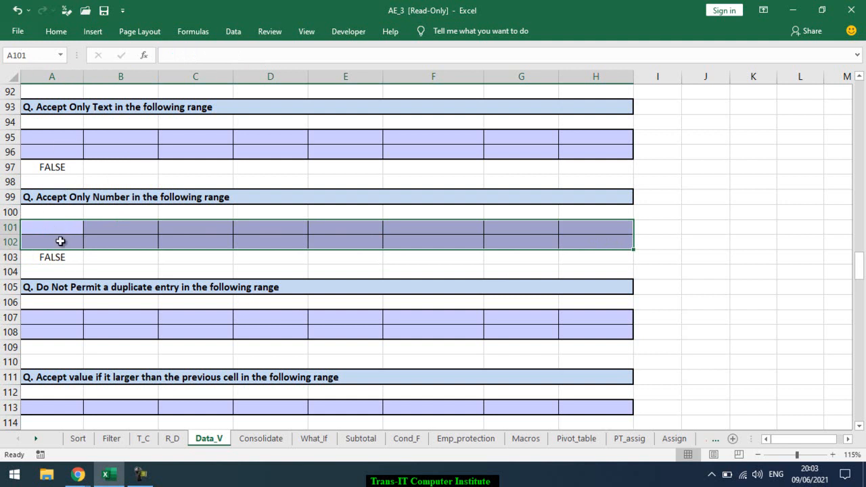
left_click(233, 31)
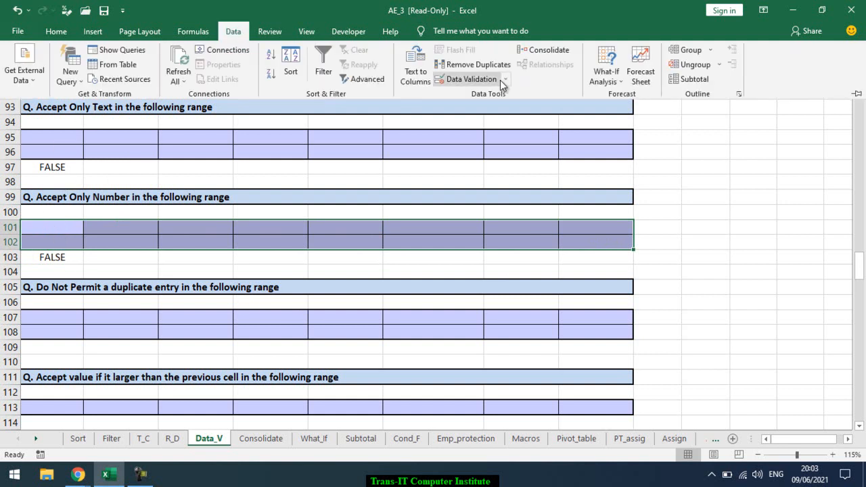
left_click(489, 79)
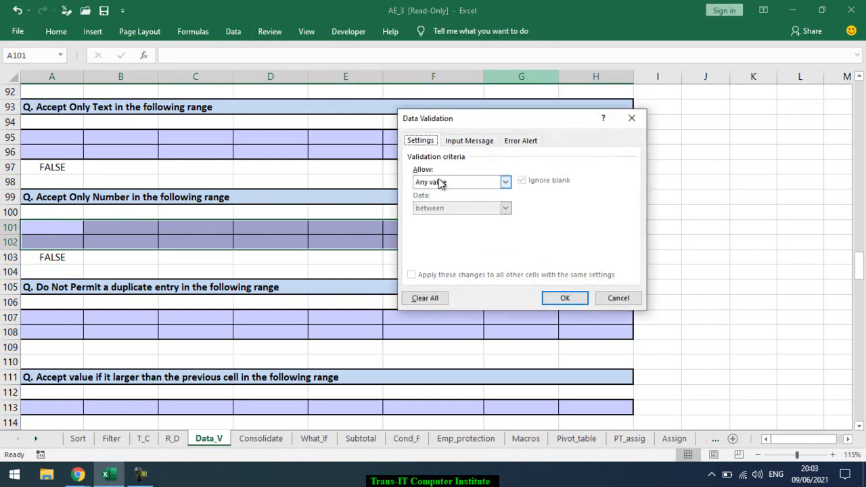
left_click(440, 181)
left_click(443, 252)
left_click(436, 234)
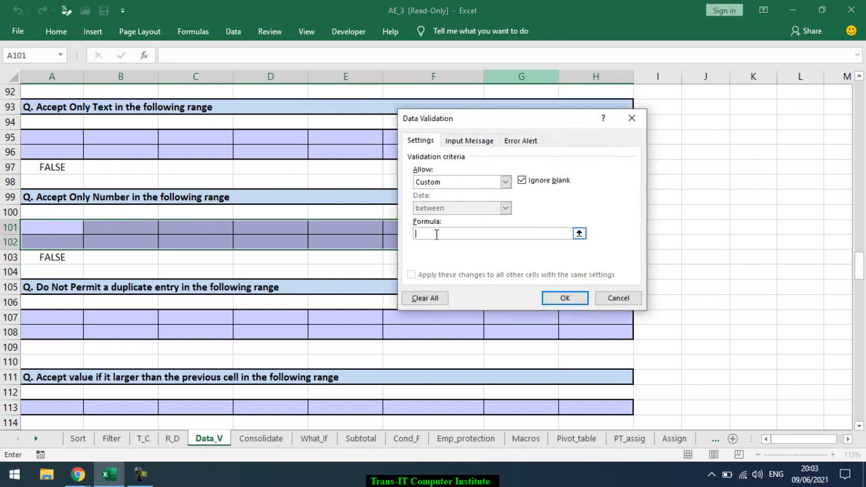
key("ctrl+v")
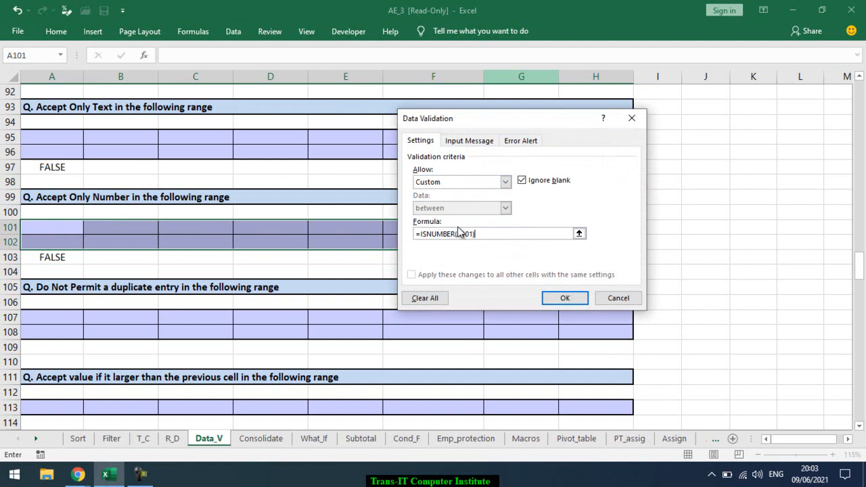
left_click(557, 298)
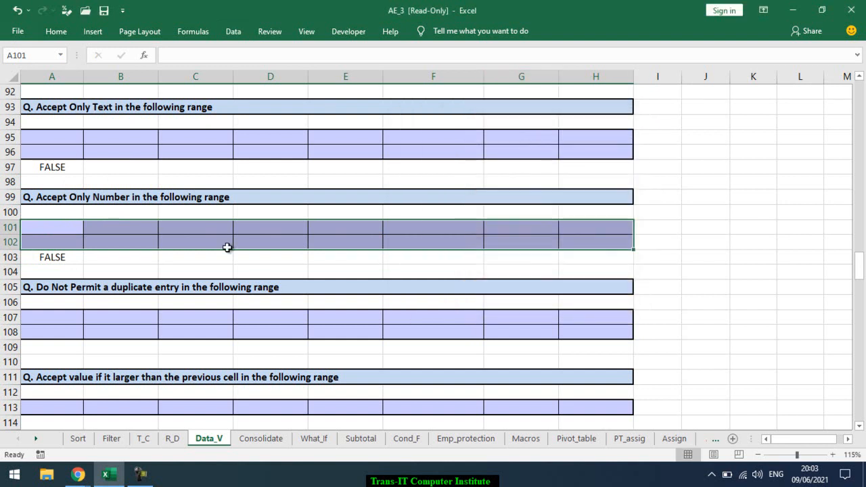
Step: Enter the number 416416 in cell B101 to test the number-only validation
left_click(121, 228)
type("416416")
key("Return")
Step: Try to enter safaf and 6ds56s in cell B102 of the number-only range, cancelling each entry
type("safaf")
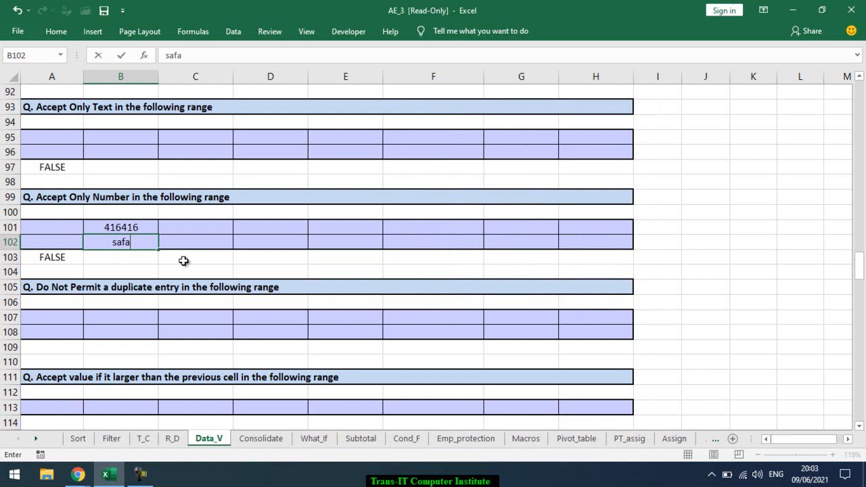
key("Return")
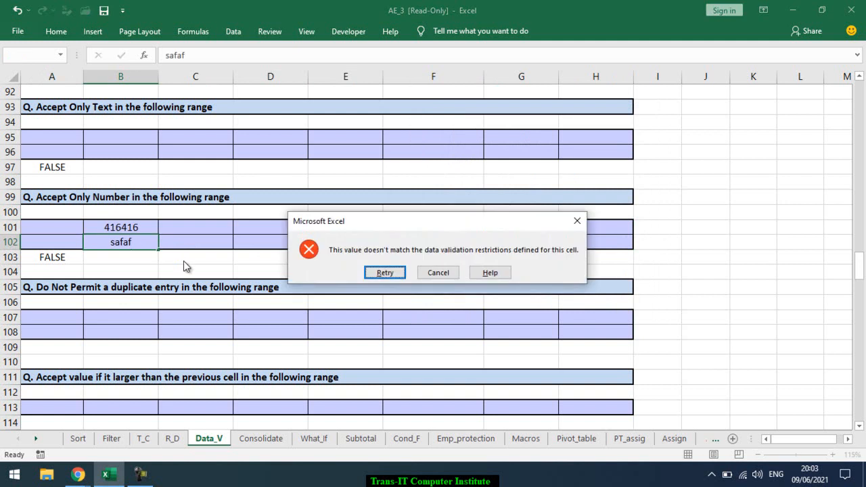
key("Escape")
type("6ds56s")
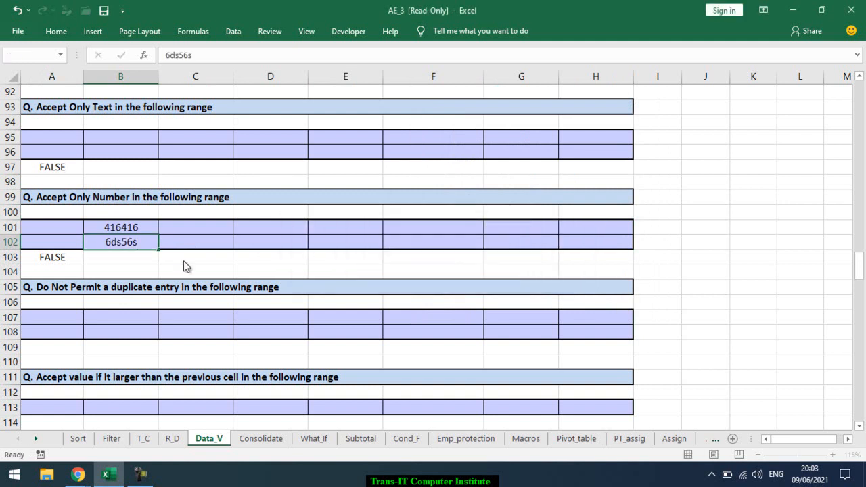
key("Return")
key("Escape")
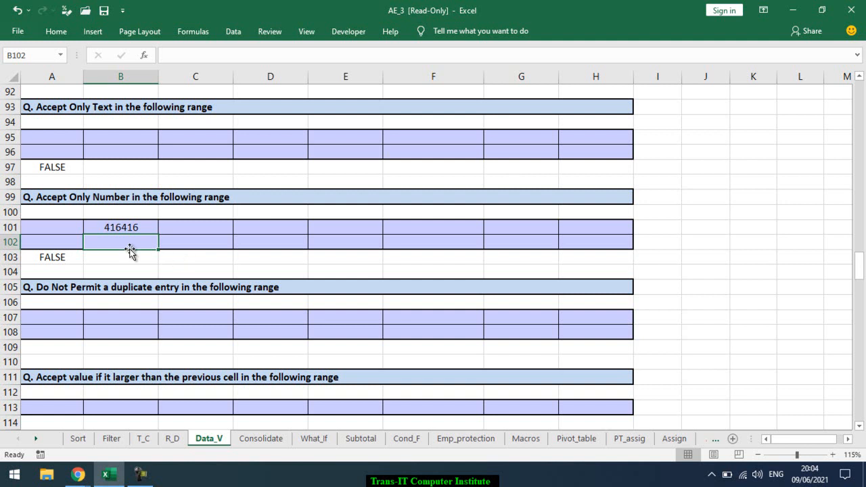
Step: Examine the remaining validation exercises and the range A107:H108 of the no-duplicates question
scroll(128, 245, "down", 4)
scroll(128, 243, "down", 1)
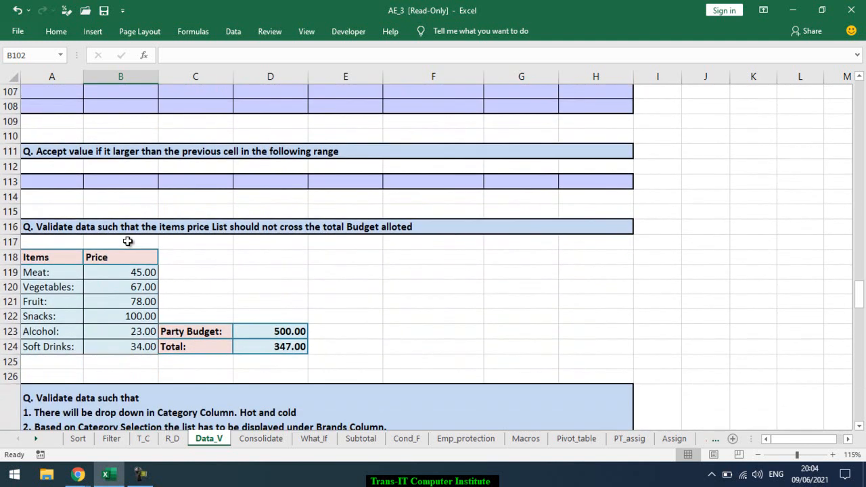
scroll(128, 241, "up", 1)
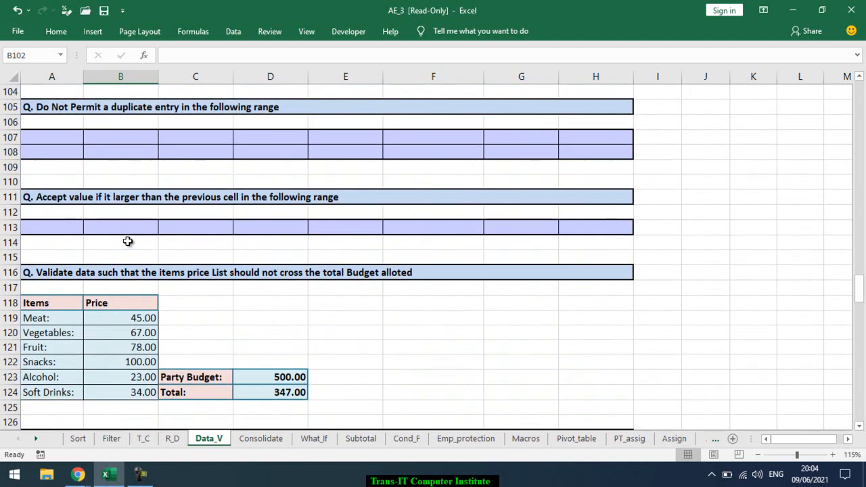
scroll(127, 242, "down", 5)
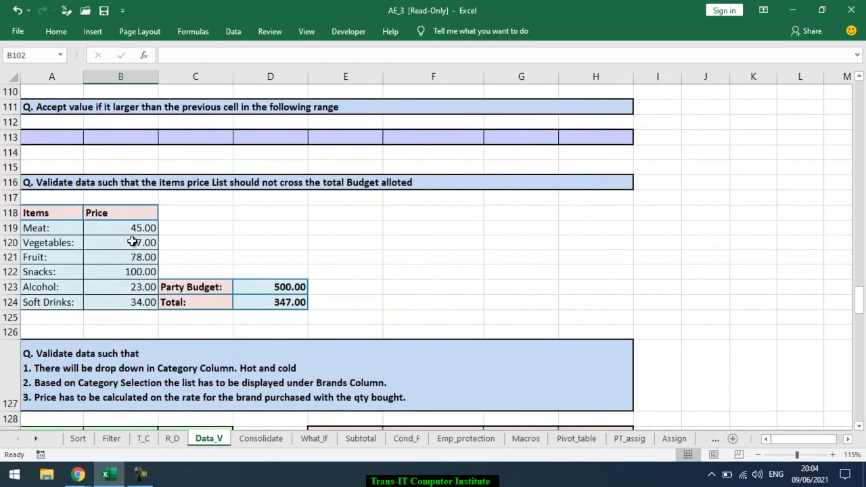
scroll(132, 242, "up", 9)
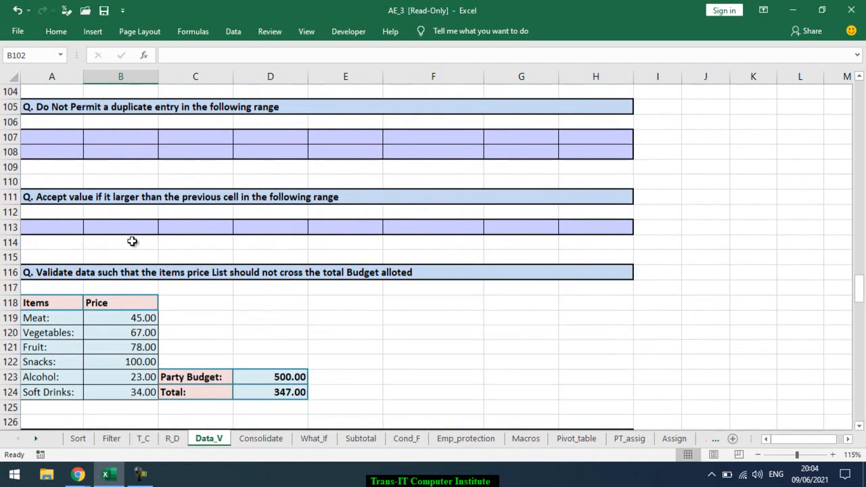
scroll(132, 241, "down", 4)
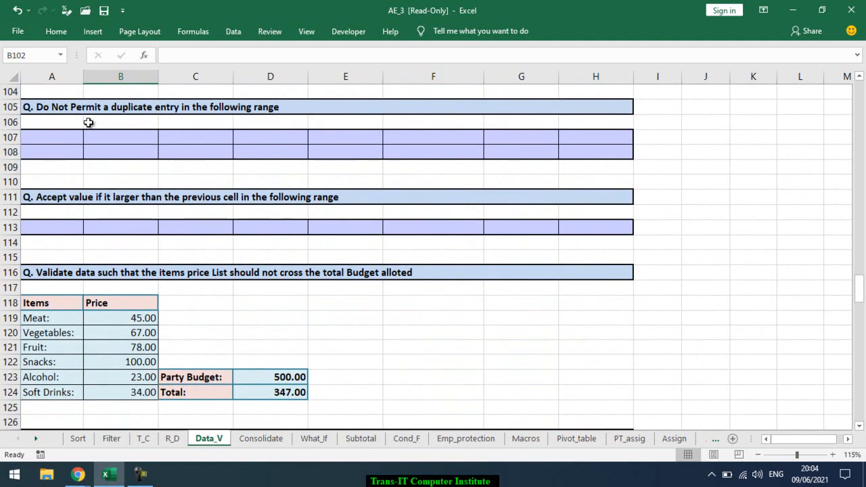
left_click_drag(67, 140, 582, 151)
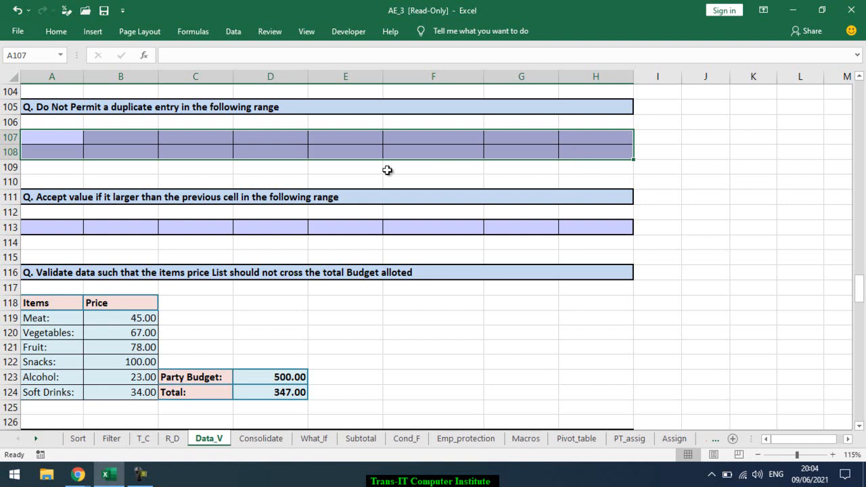
Step: Enter a trial letter a in cell A107 and clear the range A107:H108
left_click(53, 139)
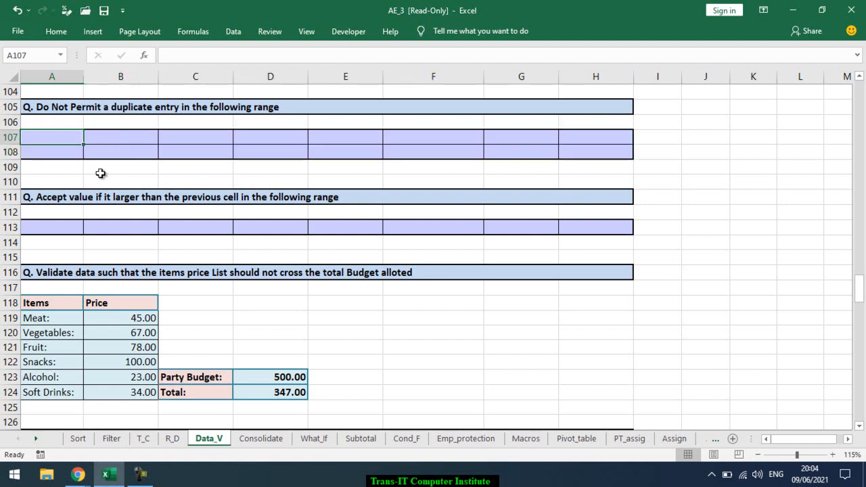
type("a")
left_click(98, 148)
left_click_drag(76, 140, 612, 155)
key("Delete")
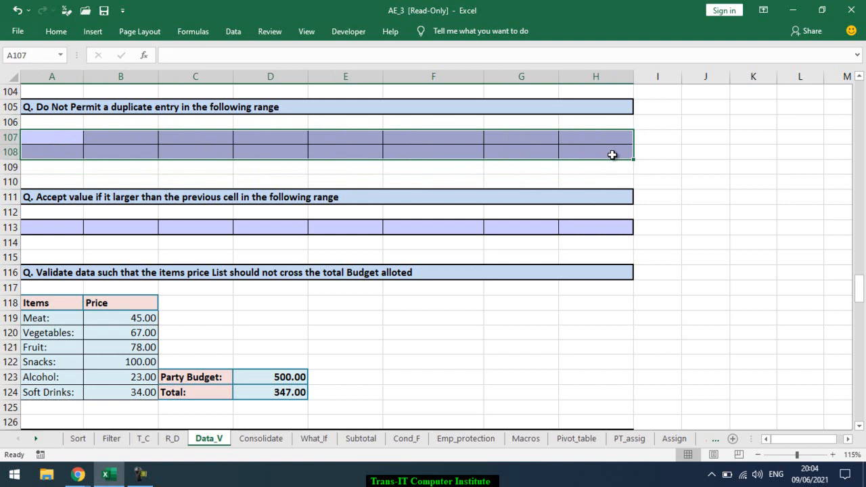
Step: Enter the formula =COUNTIF($A$107:$H$108,A107) in cell A109 and check its references
left_click(47, 169)
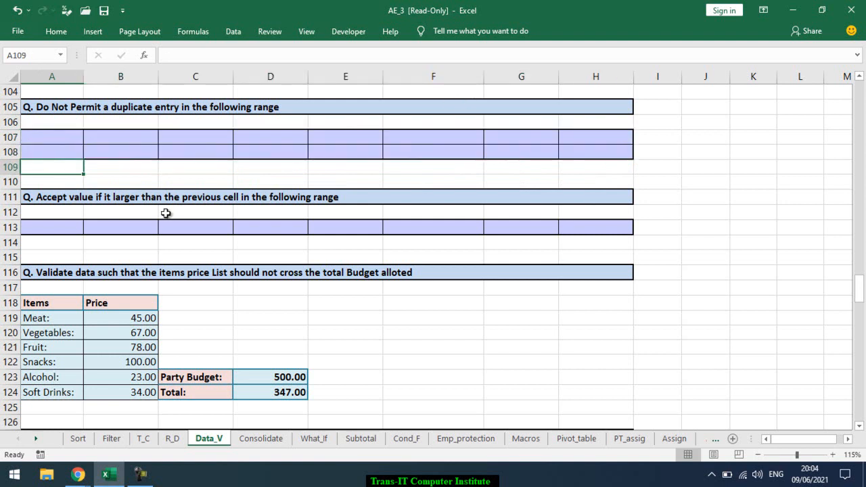
type("=couni")
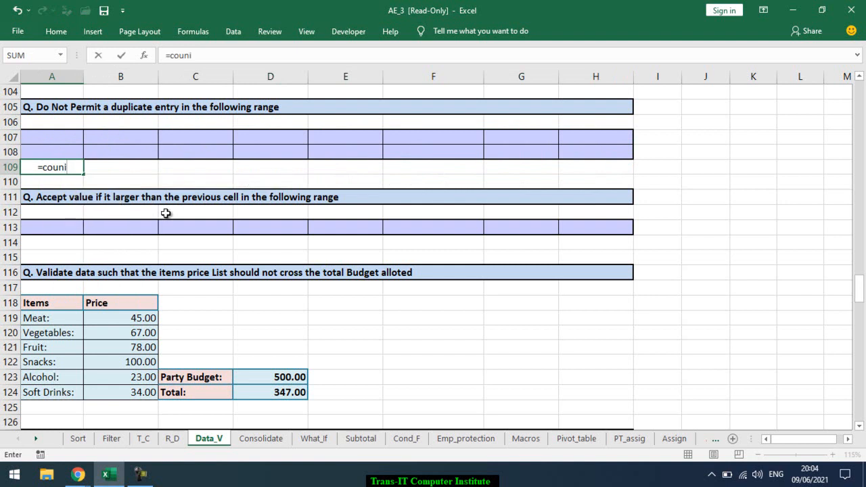
key("BackSpace")
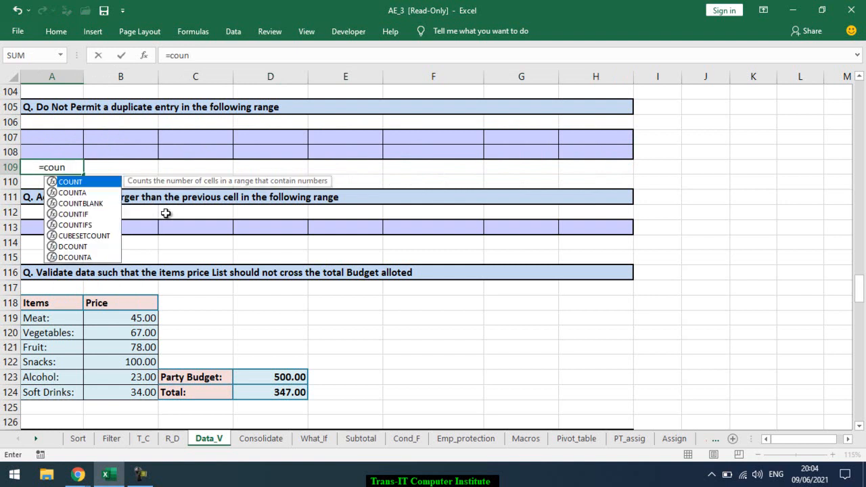
key("Down")
key("Down")
key("Down")
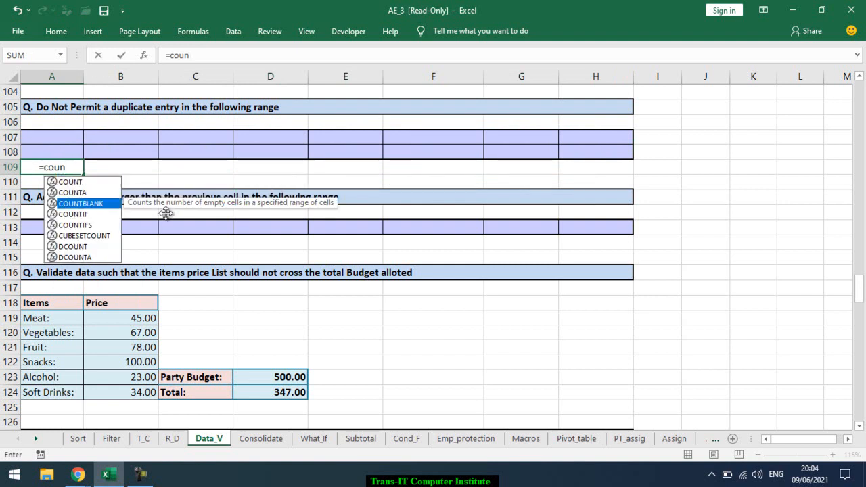
key("Tab")
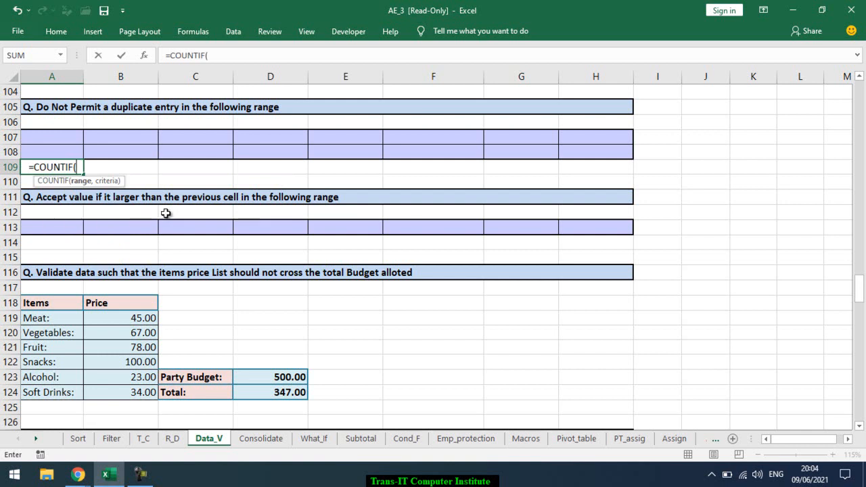
left_click_drag(62, 141, 584, 149)
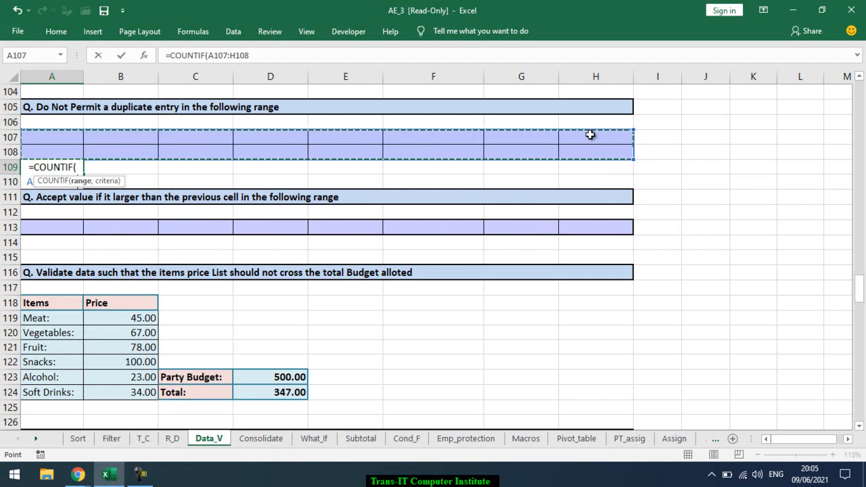
key("F4")
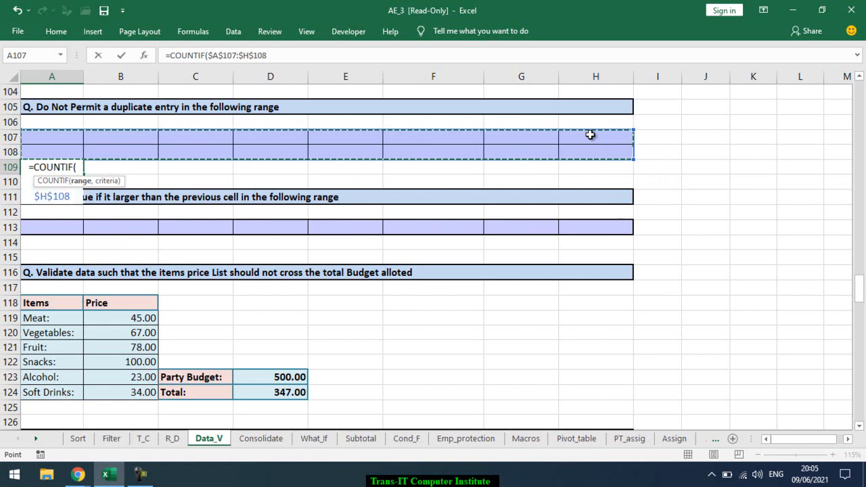
type(",")
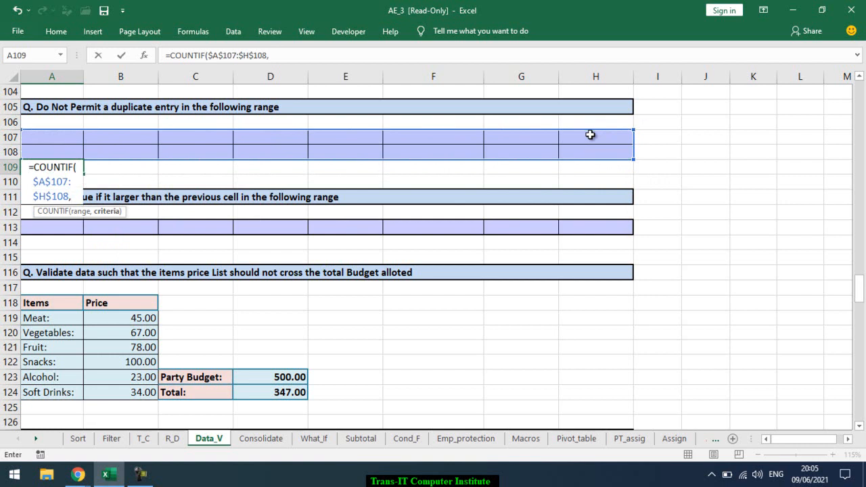
left_click(73, 137)
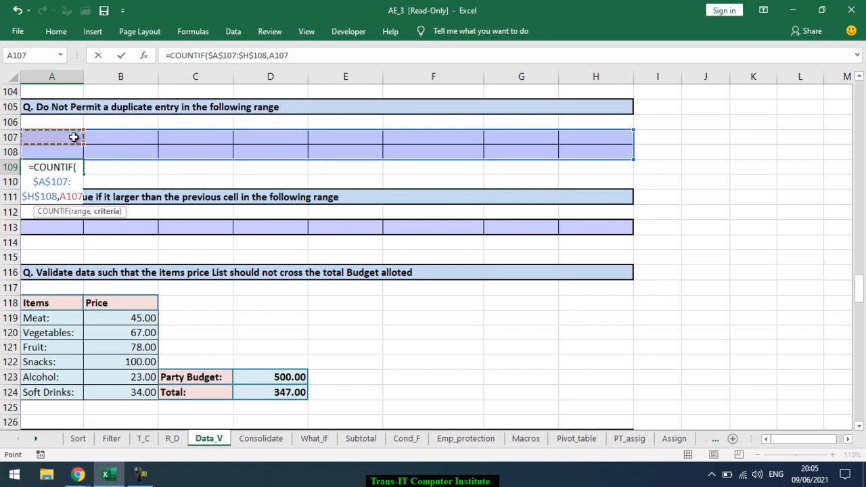
type(")")
key("Return")
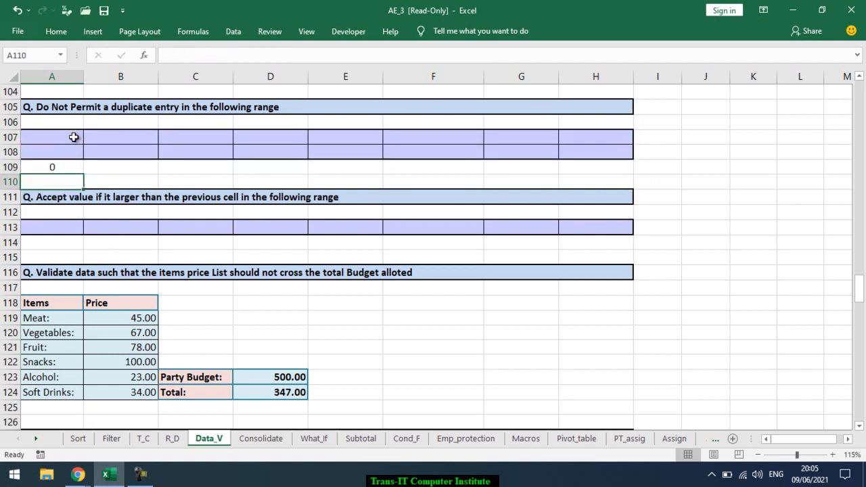
double_click(66, 171)
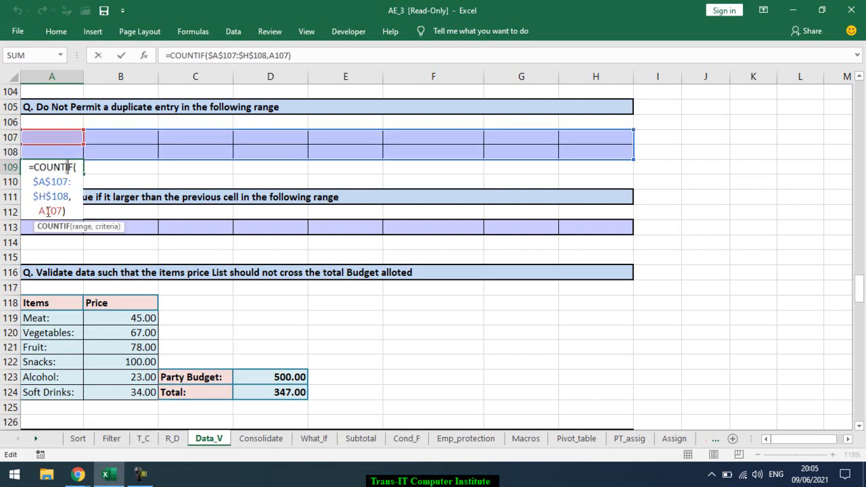
key("Escape")
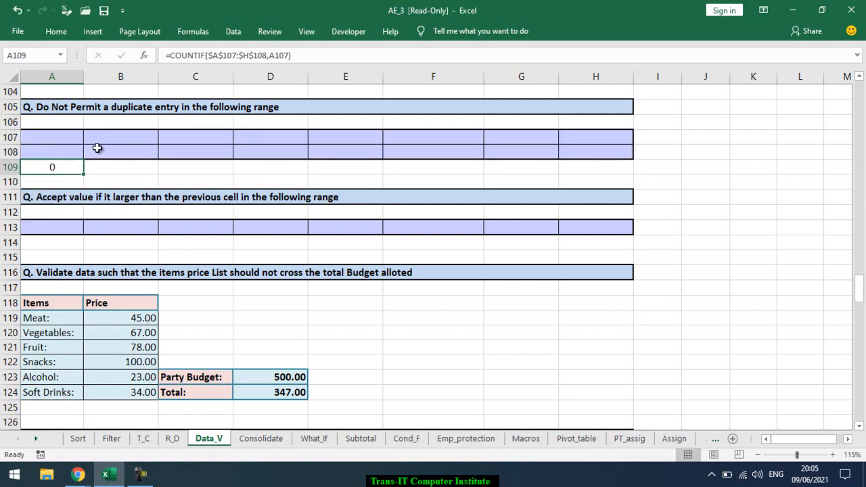
left_click(86, 136)
type("1")
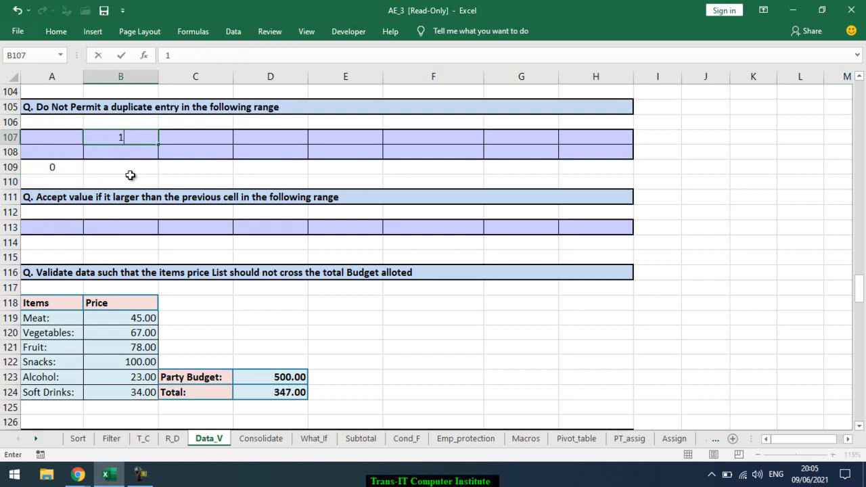
key("Escape")
Step: Enter the letter a in cells A107 and F107 to create a duplicate within the range
key("Left")
type("a")
key("Right")
key("Right")
key("Right")
key("Right")
key("Right")
type("a")
key("Return")
Step: Append =1 to the COUNTIF formula in cell A109 so it tests for a single occurrence
key("Up")
key("Left")
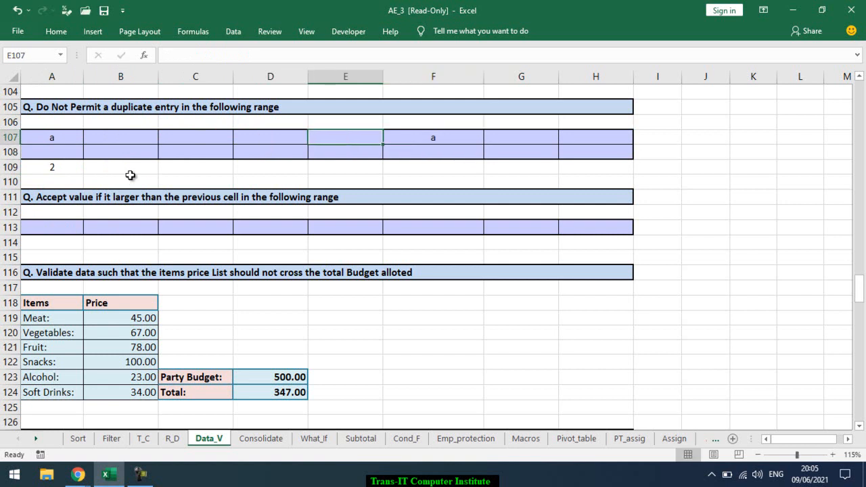
key("Left")
key("Left")
key("Left")
key("Left")
key("Down")
key("Down")
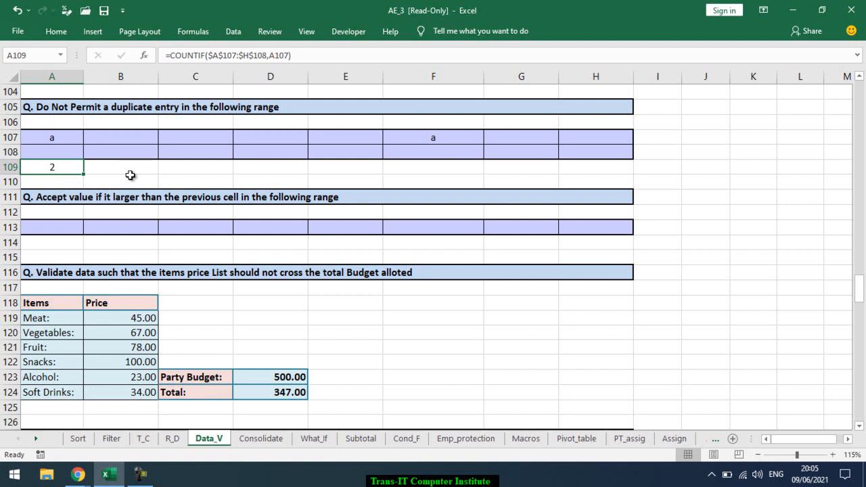
key("F2")
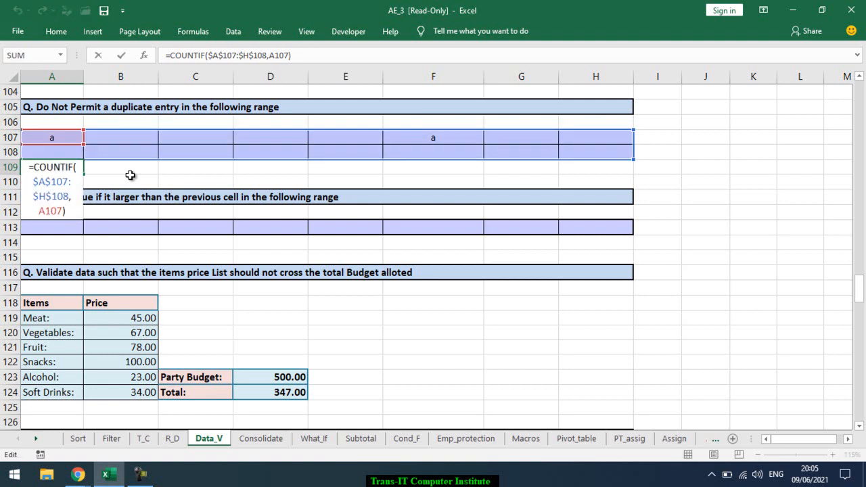
type("=1")
key("Return")
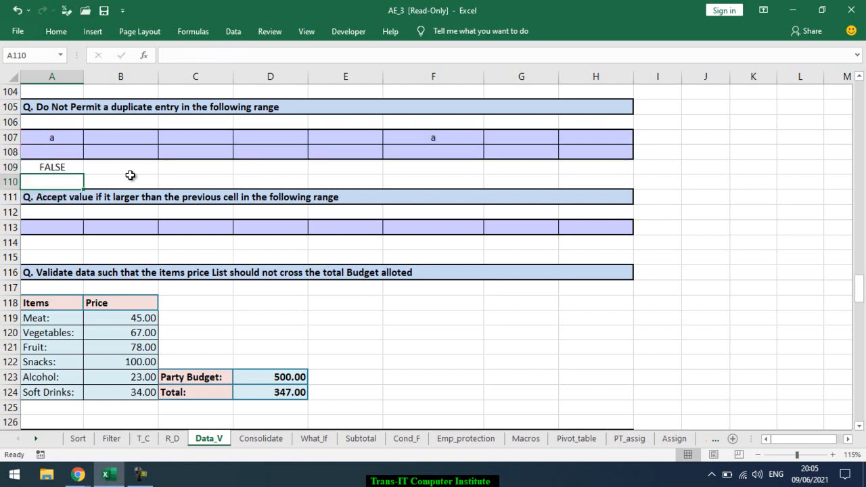
Step: Delete the duplicate a from cell F107 and check the formula and its result in A109
left_click(65, 167)
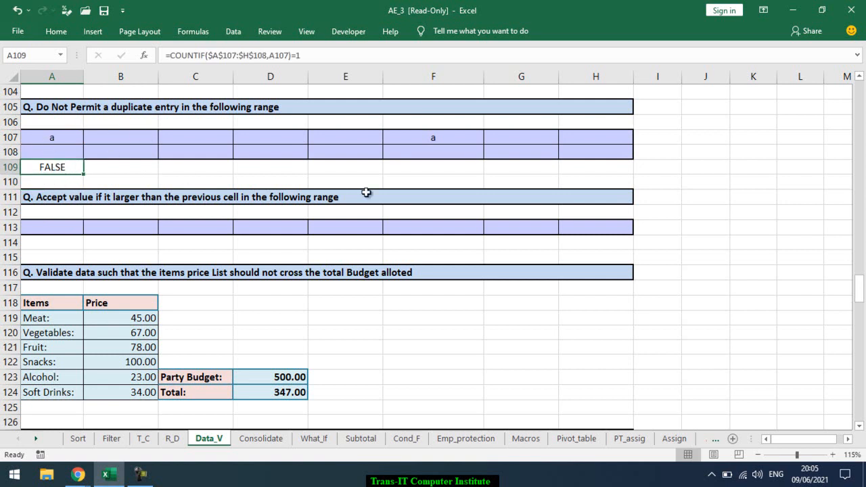
left_click(440, 144)
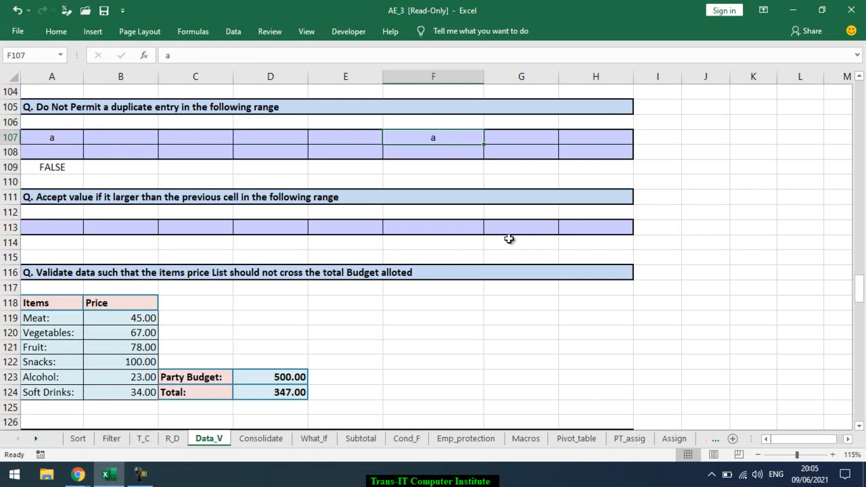
key("Delete")
left_click(58, 138)
left_click(65, 167)
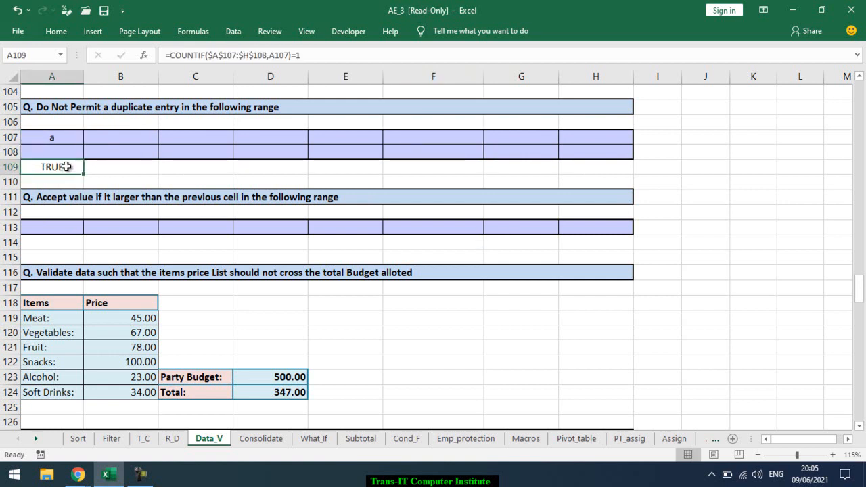
double_click(65, 167)
key("Escape")
Step: Enter the letter a in cell E108 to test the COUNTIF formula against a duplicate in the second row
left_click(329, 154)
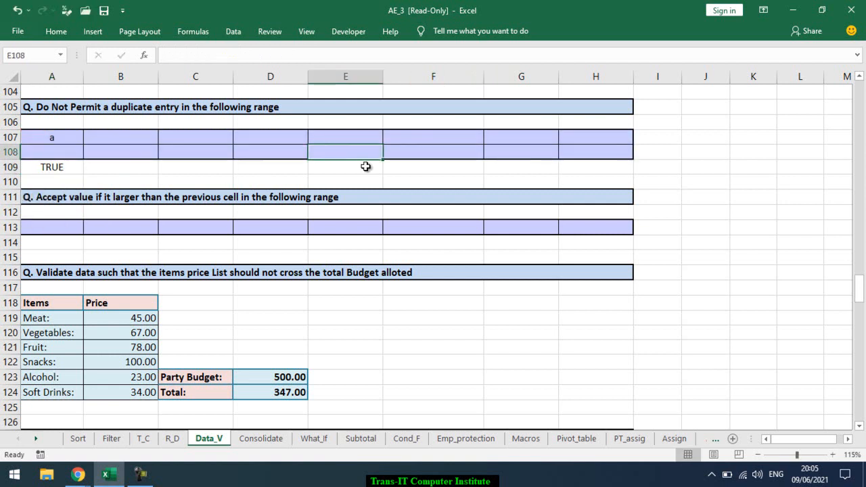
type("a")
key("Return")
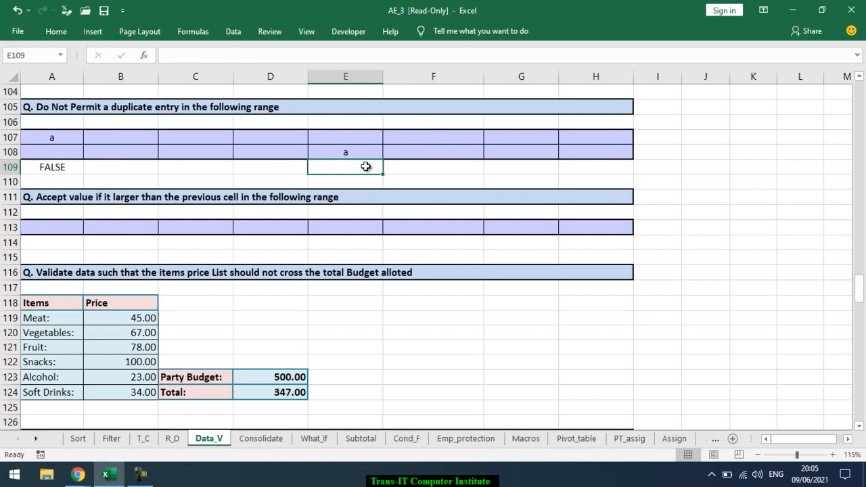
left_click(59, 31)
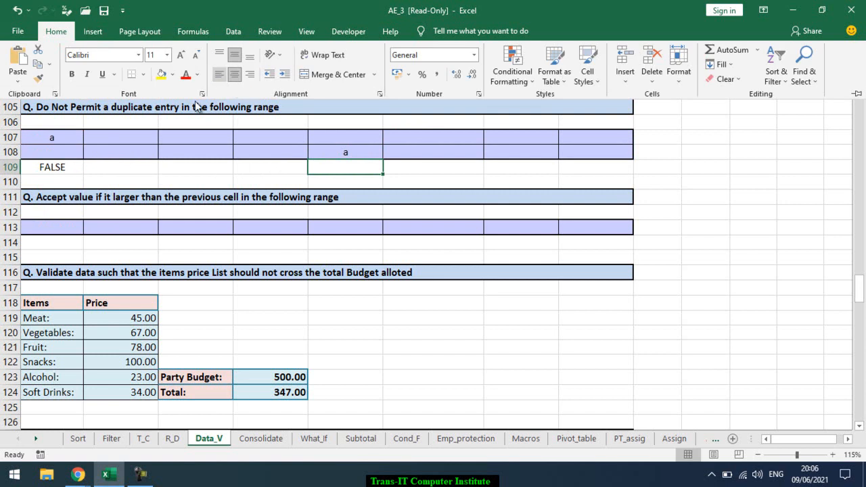
Step: Copy the full text of the COUNTIF formula in cell A109 and leave the cell unchanged
left_click(68, 167)
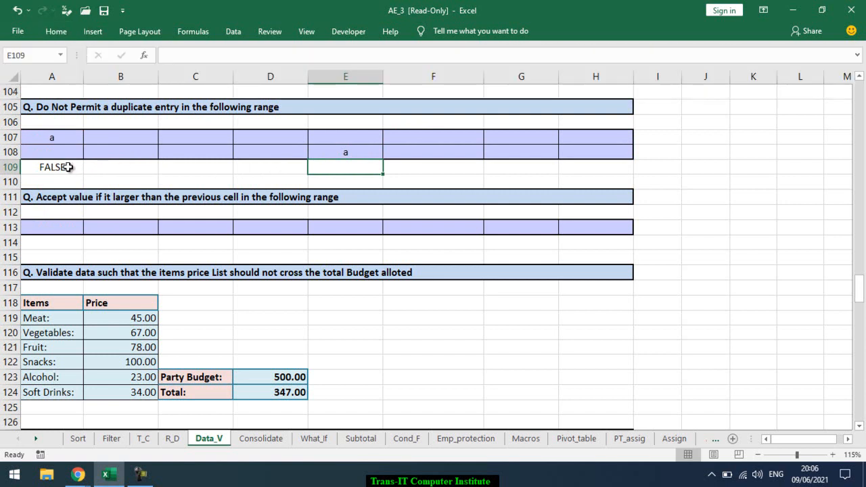
double_click(67, 167)
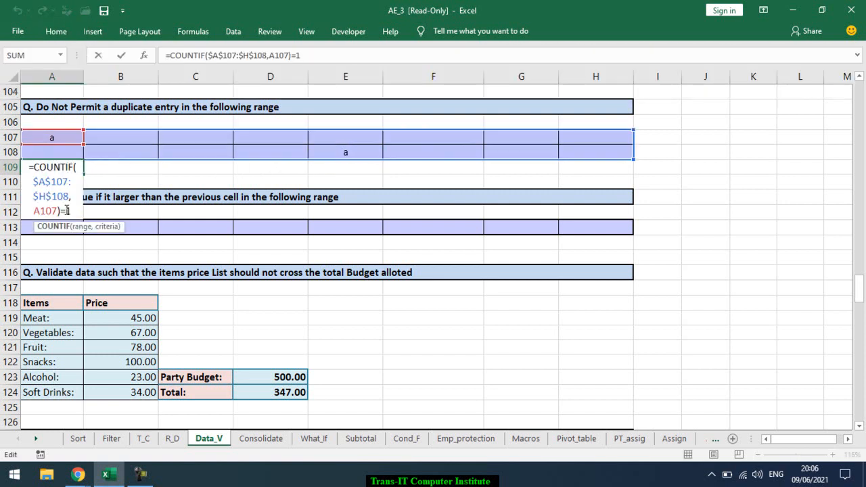
left_click(68, 212)
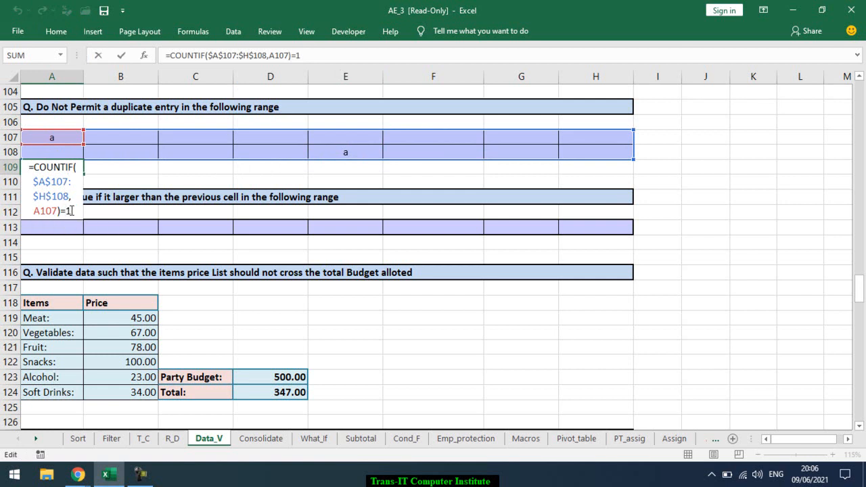
left_click_drag(73, 212, 31, 170)
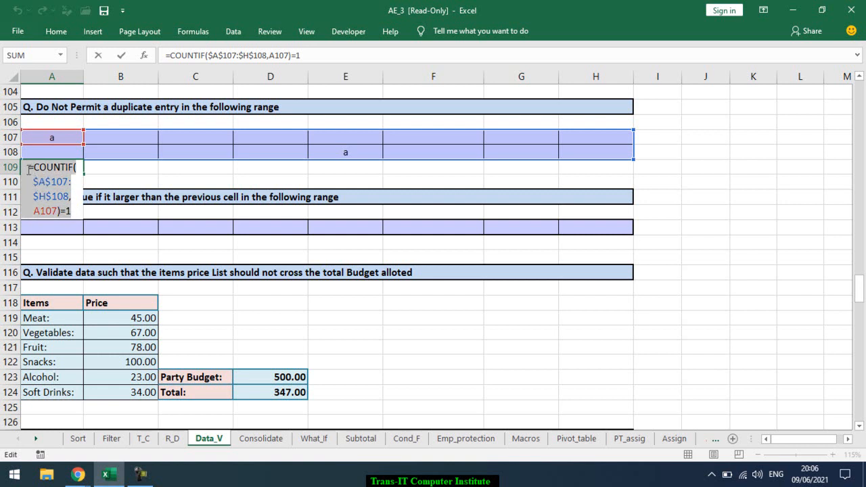
right_click(48, 171)
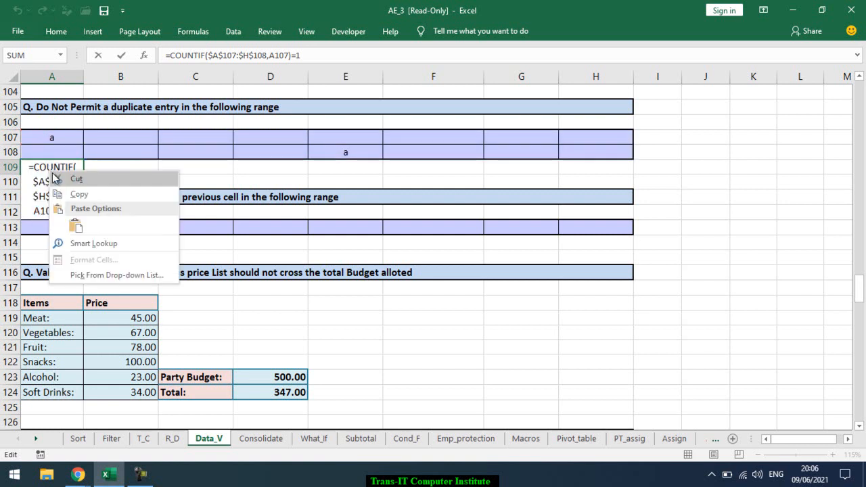
left_click(67, 139)
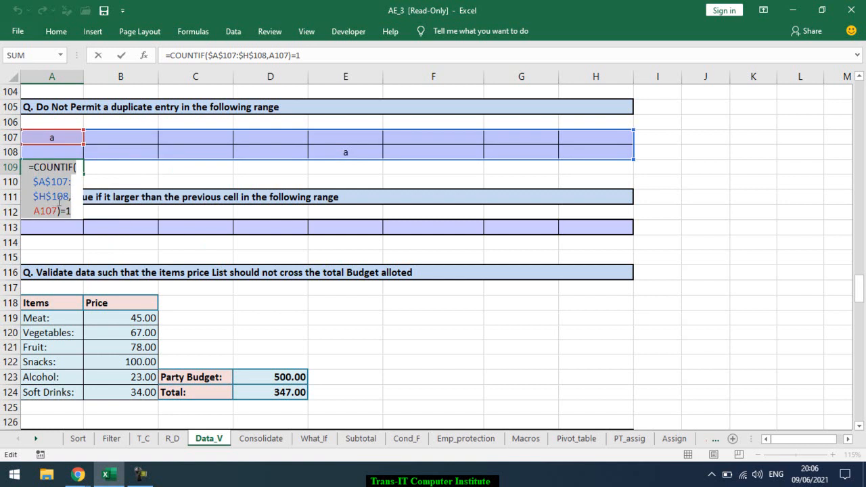
key("ctrl+Return")
Step: Apply custom data validation to A107:H108 with the copied formula =COUNTIF($A$107:$H$108,A107)=1
left_click_drag(68, 138, 586, 153)
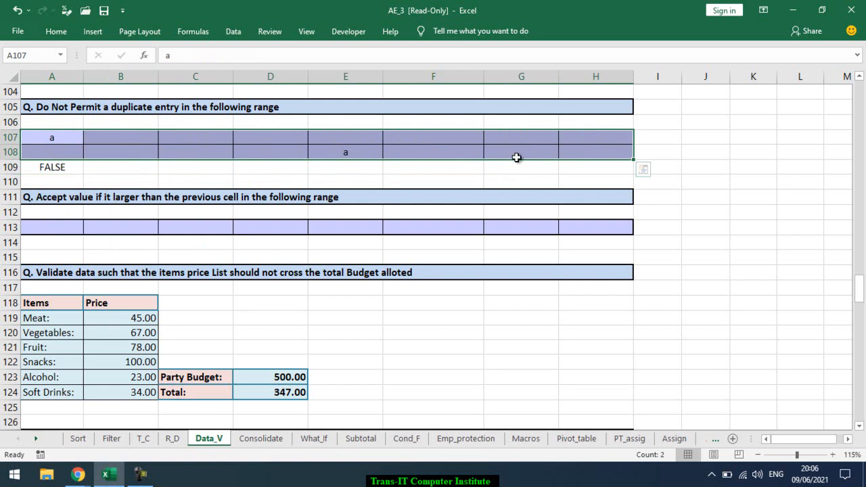
left_click(233, 31)
left_click(483, 79)
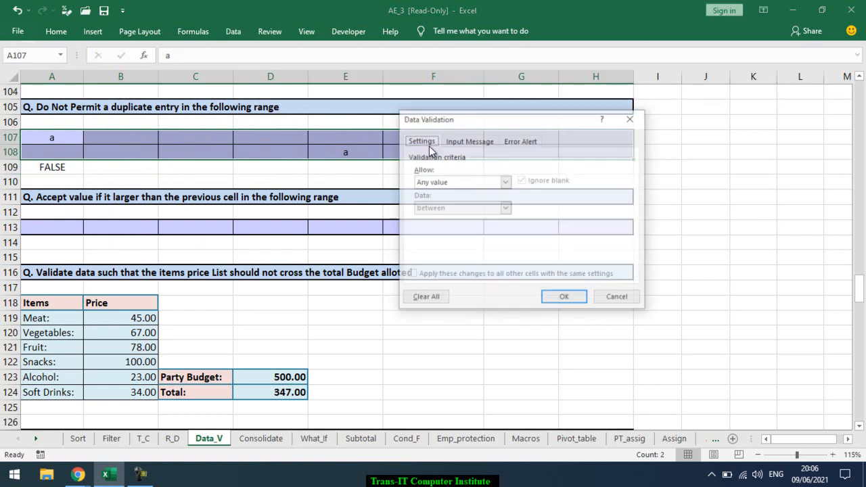
left_click(448, 182)
left_click(448, 251)
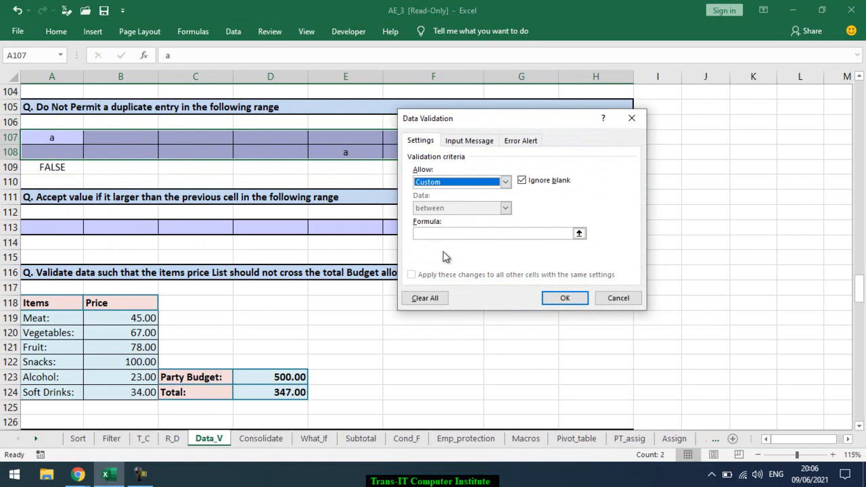
left_click(435, 234)
key("ctrl+v")
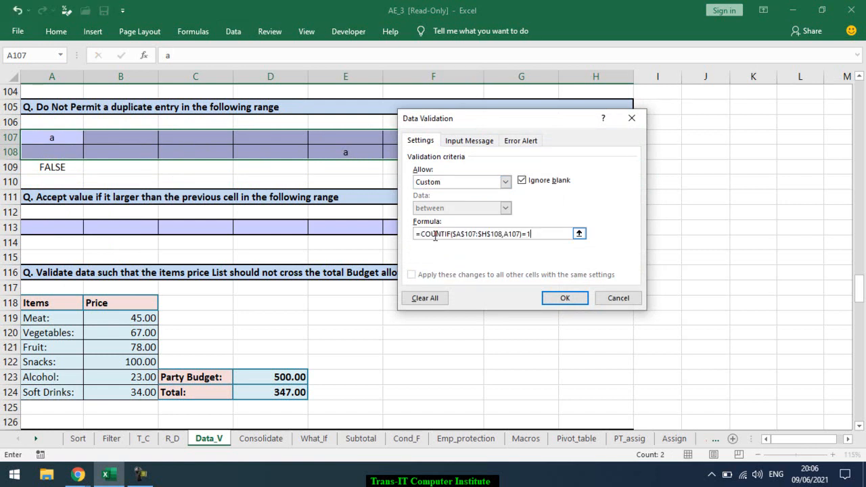
left_click(563, 298)
Step: Delete the duplicate a from cell E108 and test the validation by trying to enter a in F108
left_click(303, 153)
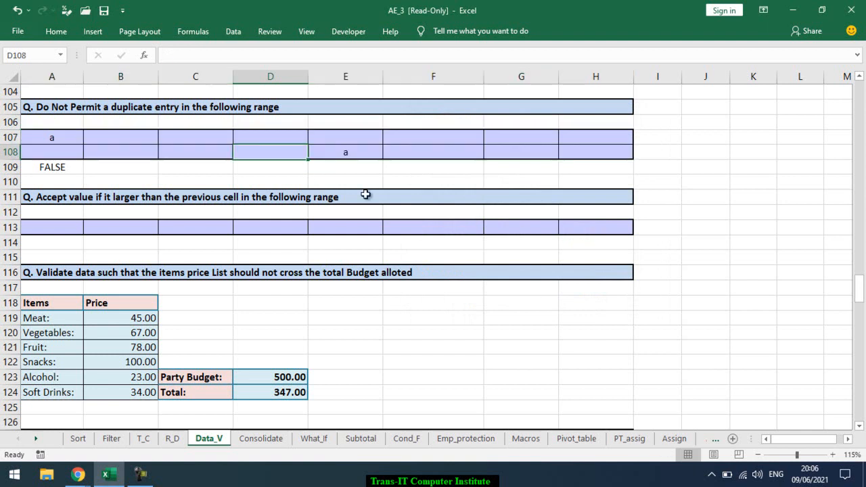
key("Right")
key("Delete")
key("Right")
type("a")
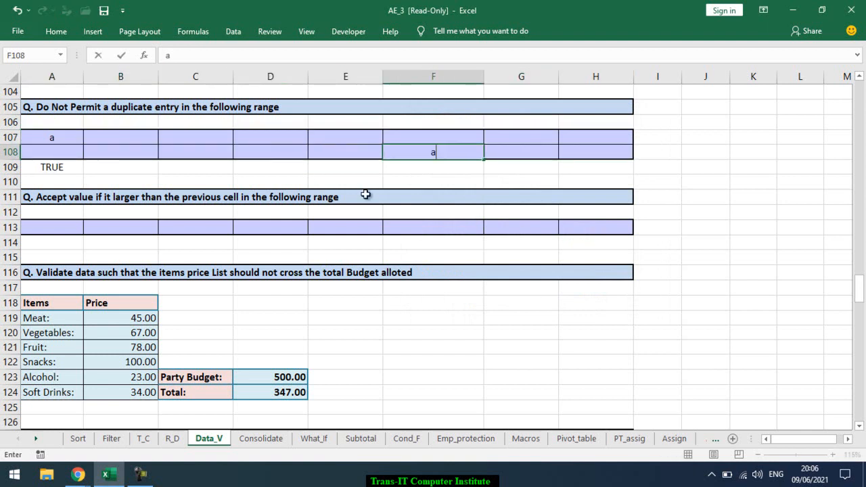
key("Return")
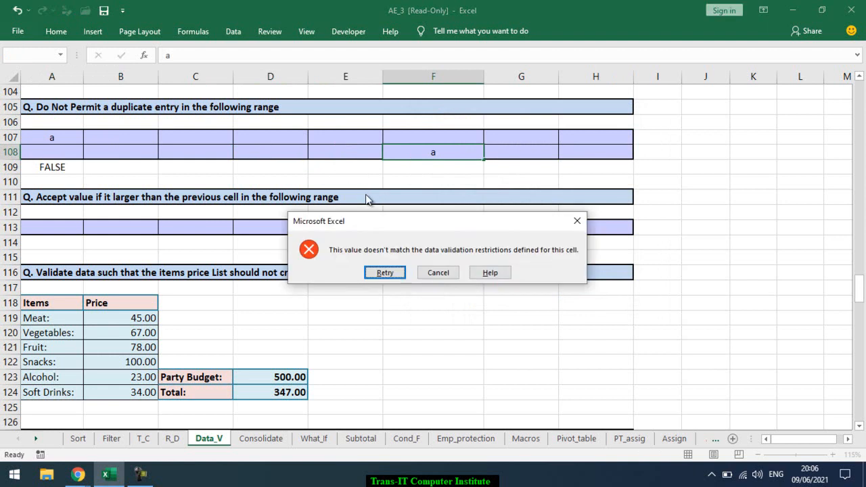
key("Escape")
Step: Enter 5 in cell D107 and try to enter a duplicate 5 in cell G107
key("Up")
key("Left")
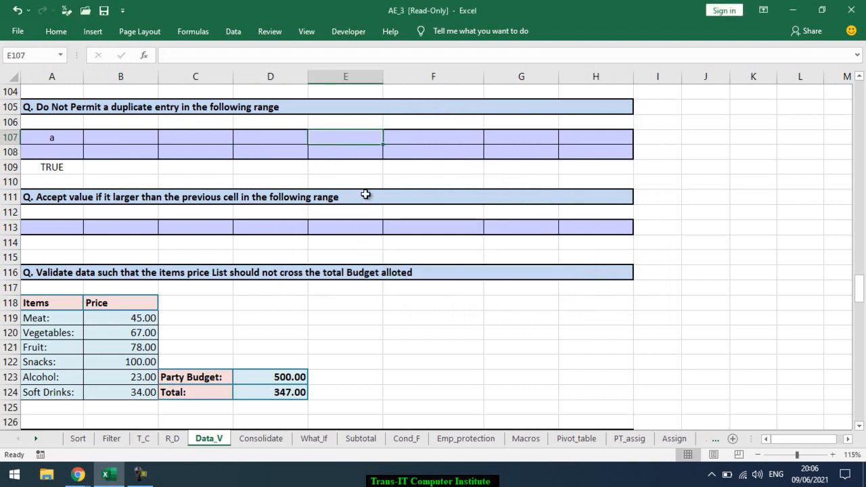
key("Left")
type("5")
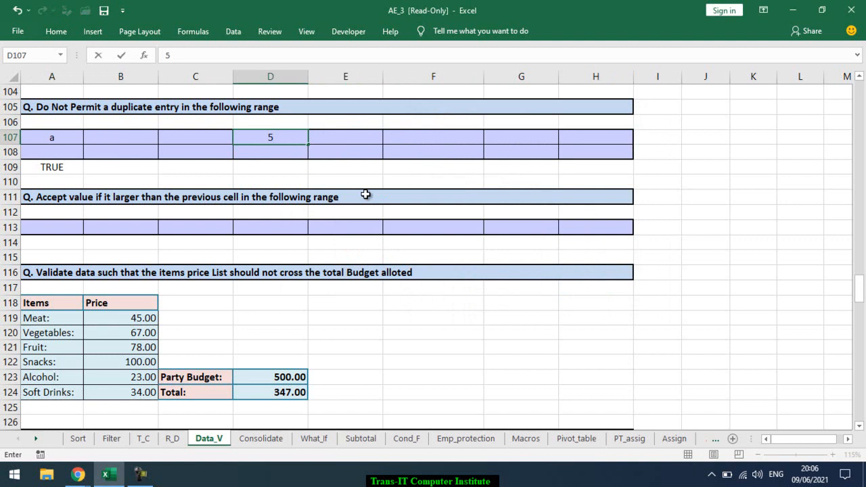
key("Right")
key("Right")
key("Right")
type("5")
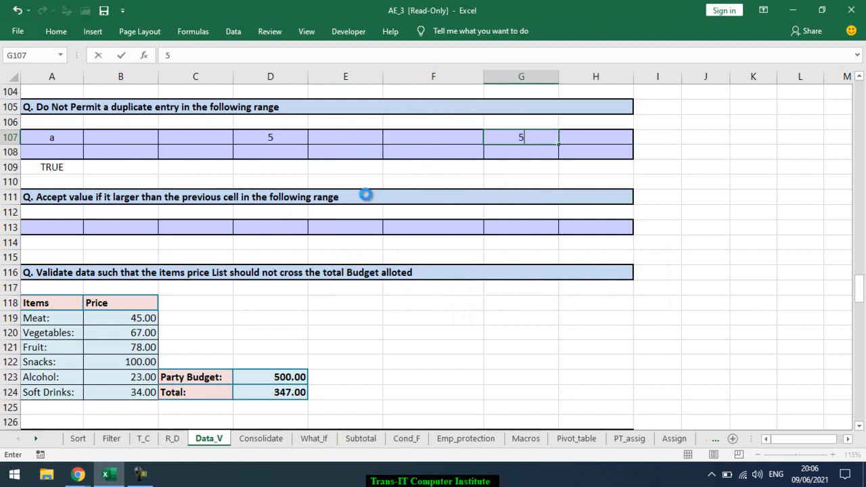
key("Return")
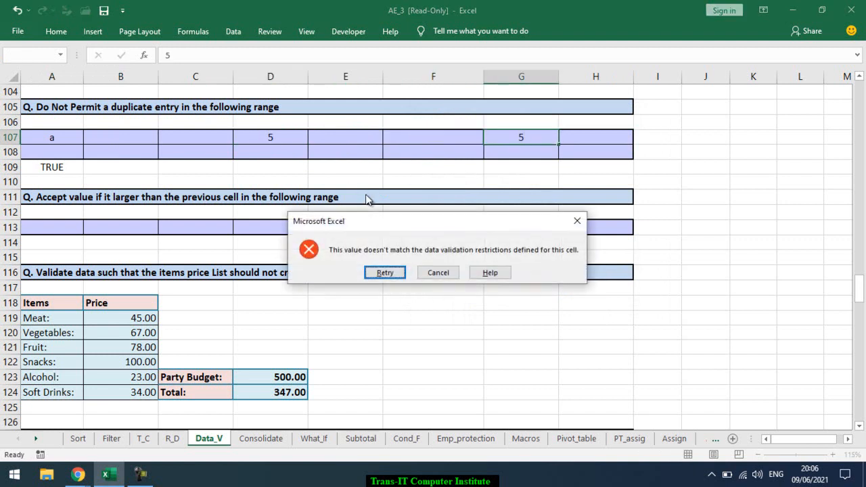
key("Escape")
Step: Enter the unique values 8 in cell F108 and 4 in cell C108
key("Down")
key("Left")
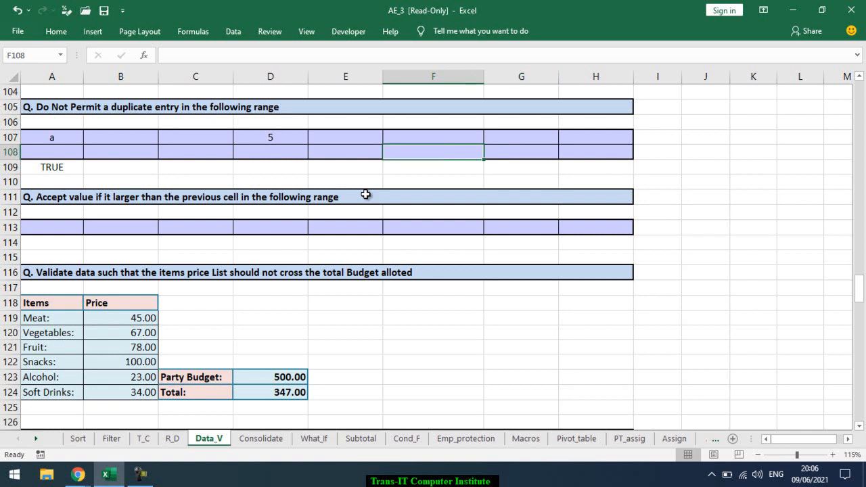
type("8")
key("Left")
key("Left")
key("Left")
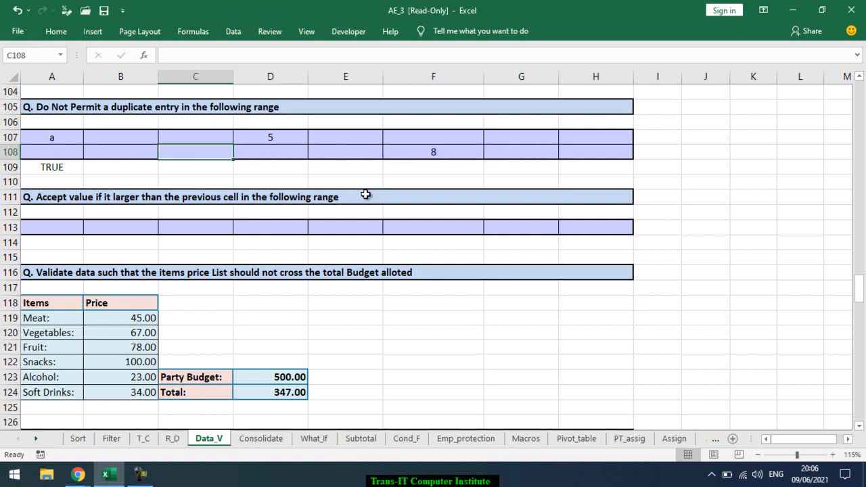
type("4")
key("Left")
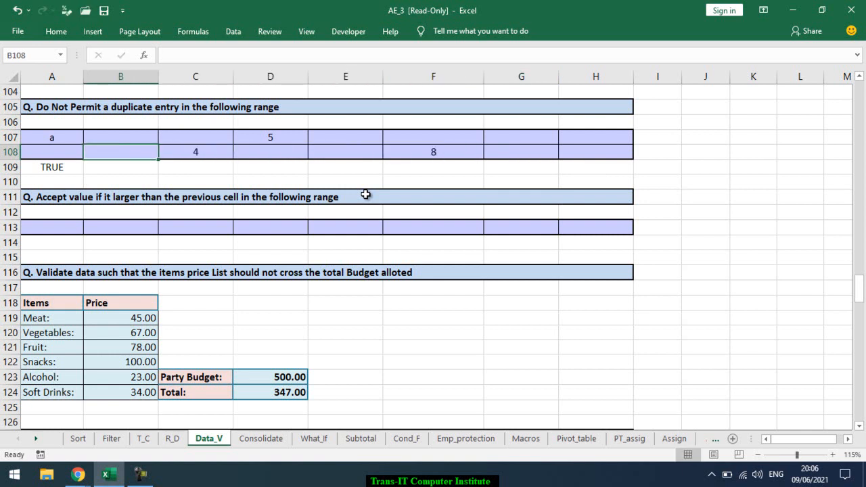
Step: Try to enter a duplicate 4 in cell B108, and review the COUNTIF formula in cell A109
type("4")
key("Left")
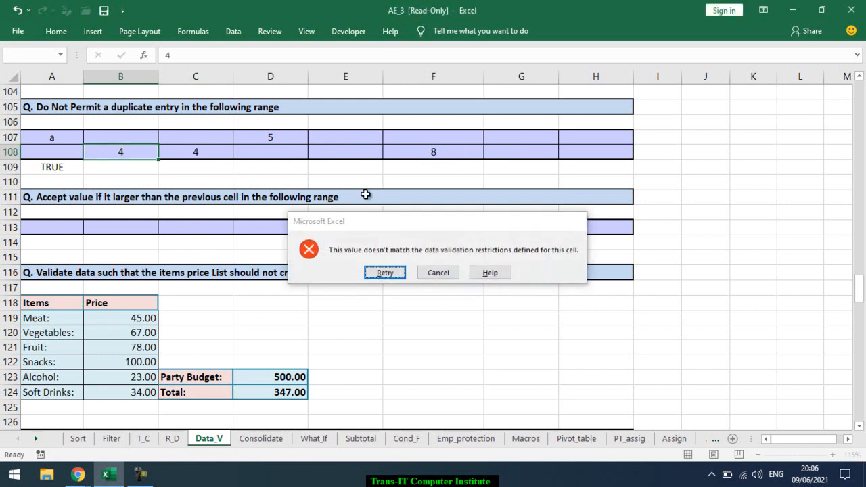
key("Escape")
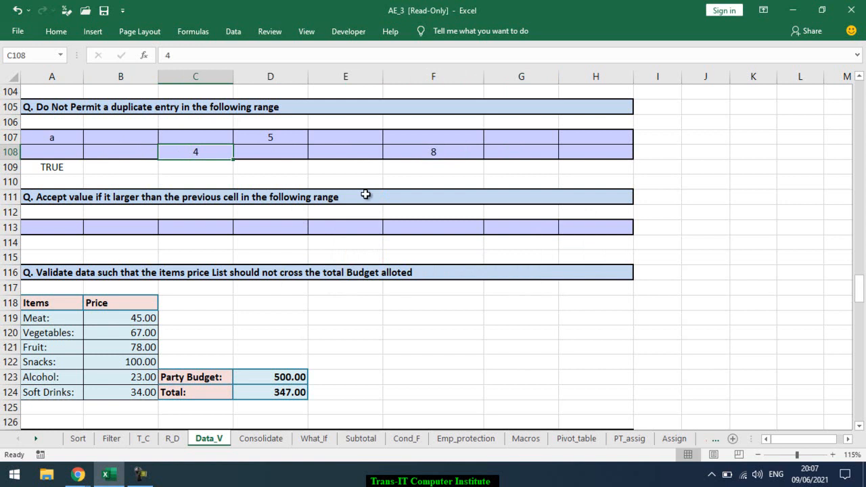
double_click(61, 167)
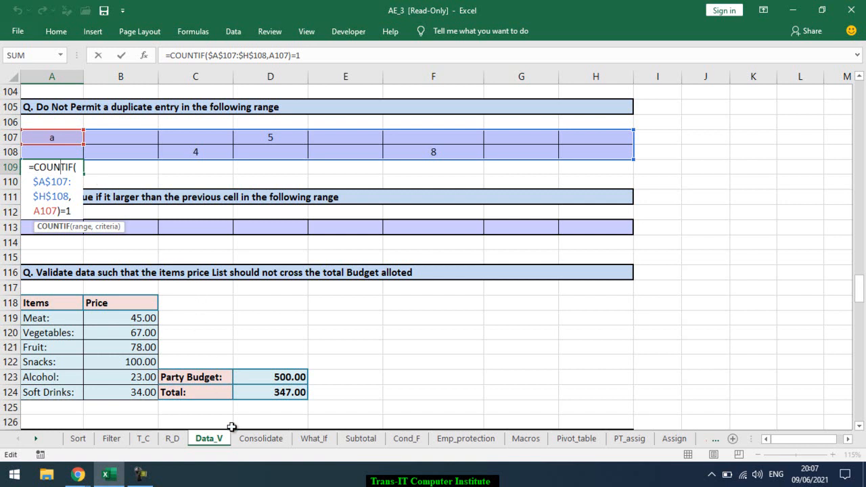
key("ctrl+Return")
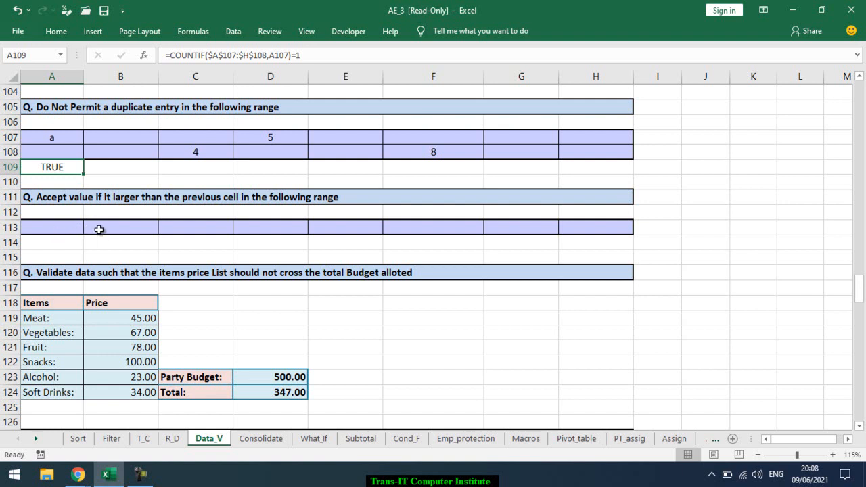
Step: Enter the formula =B113>A113 in cell B114 to compare each value with the previous cell
left_click(118, 240)
left_click(119, 230)
left_click(118, 244)
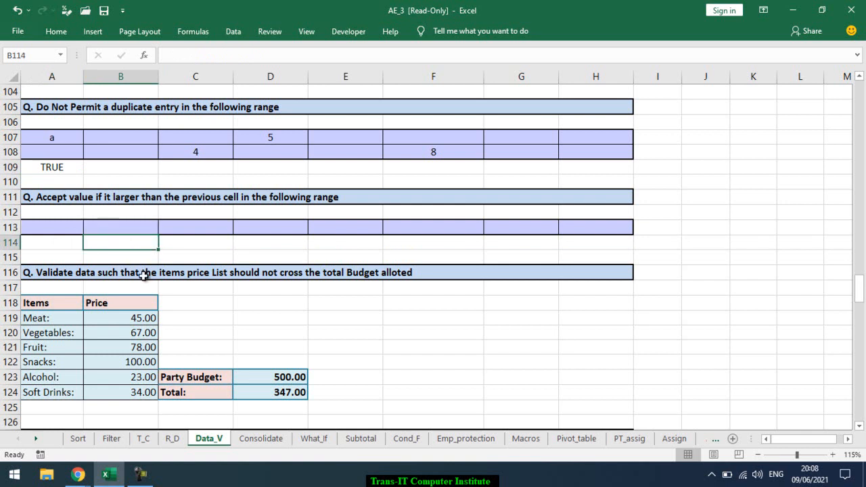
type("=")
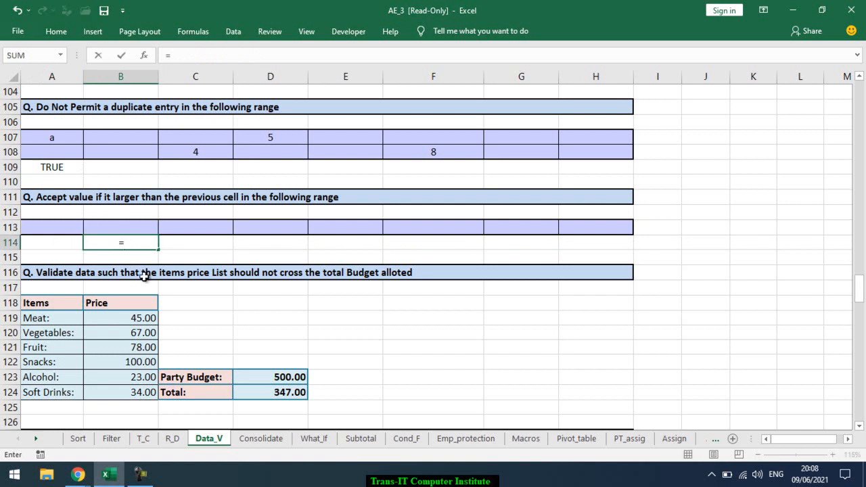
key("Up")
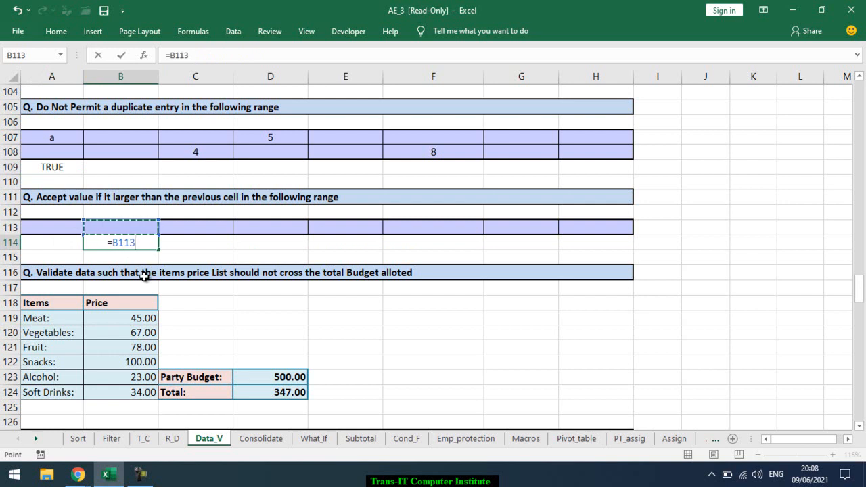
type(">")
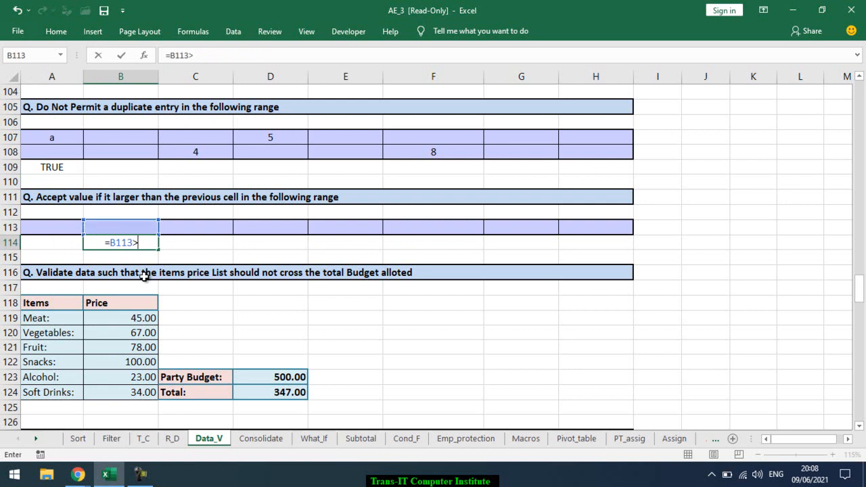
key("Up")
key("Left")
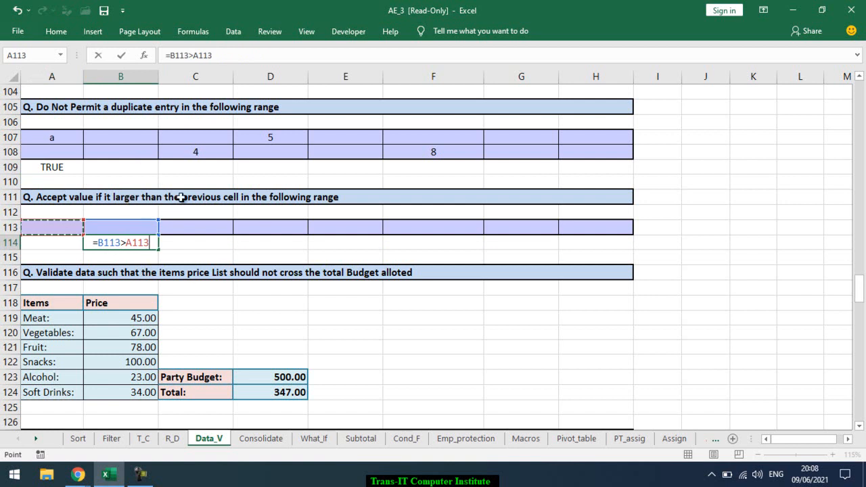
key("Return")
Step: Enter 5 in cell A113 and 6 in cell B113 to test the comparison formula with a larger value
left_click(77, 229)
type("5")
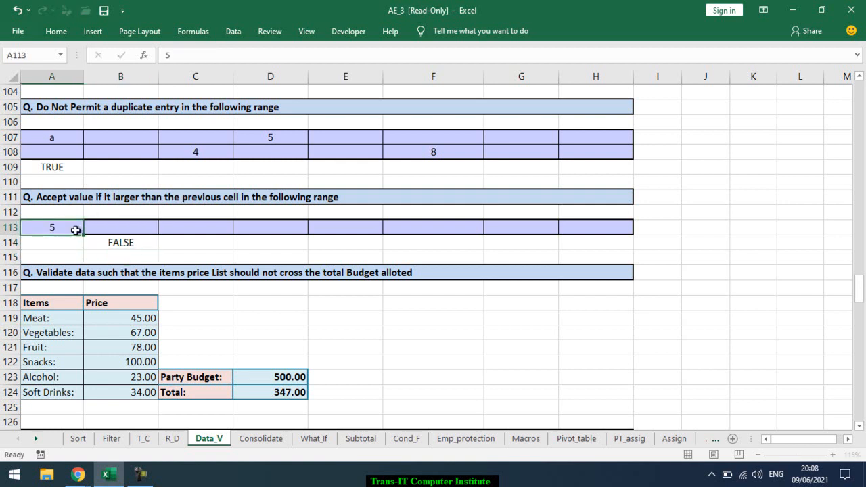
key("Tab")
type("6")
key("Tab")
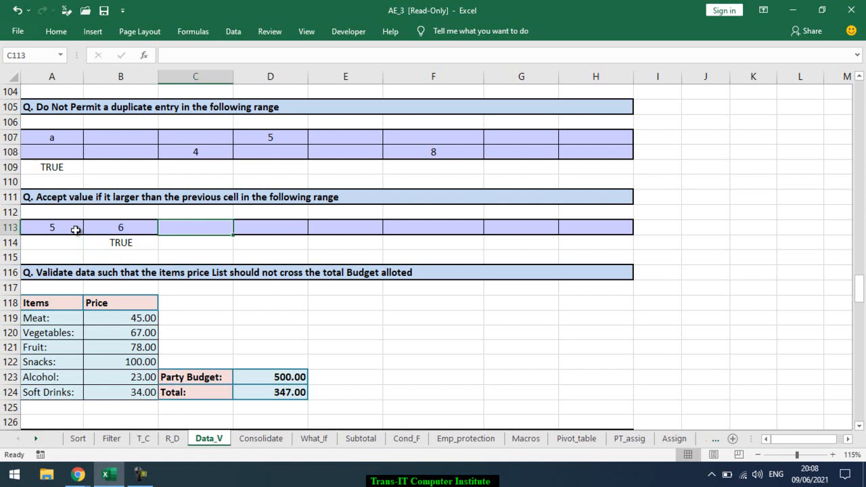
Step: Change cell B113 to 4 to test the comparison formula with a smaller value
key("Left")
type("4")
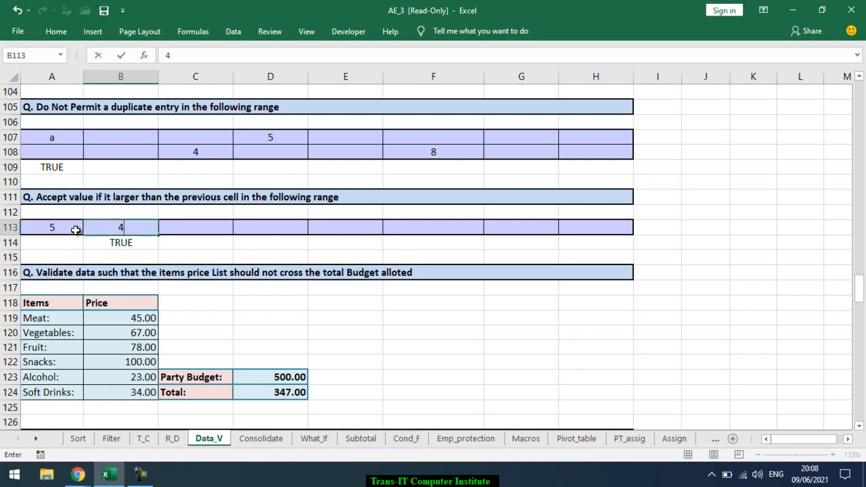
key("Return")
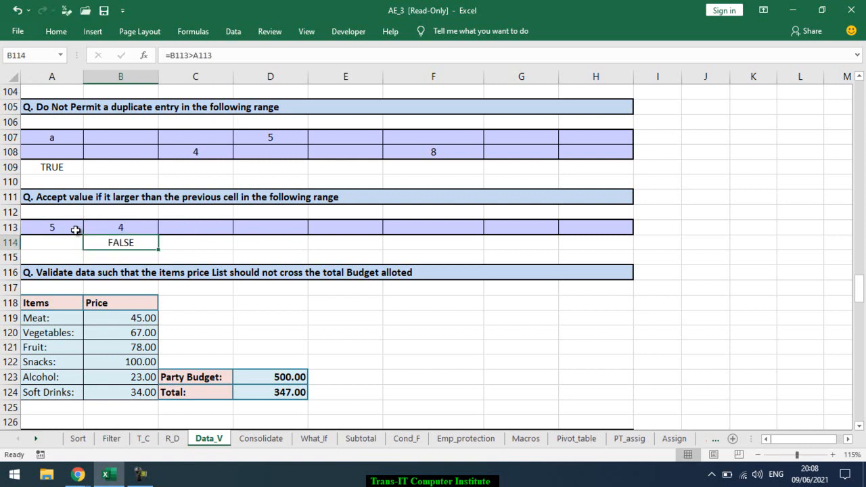
Step: Copy the full text of the comparison formula =B113>A113 from cell B114
key("F2")
key("ctrl+shift+Left")
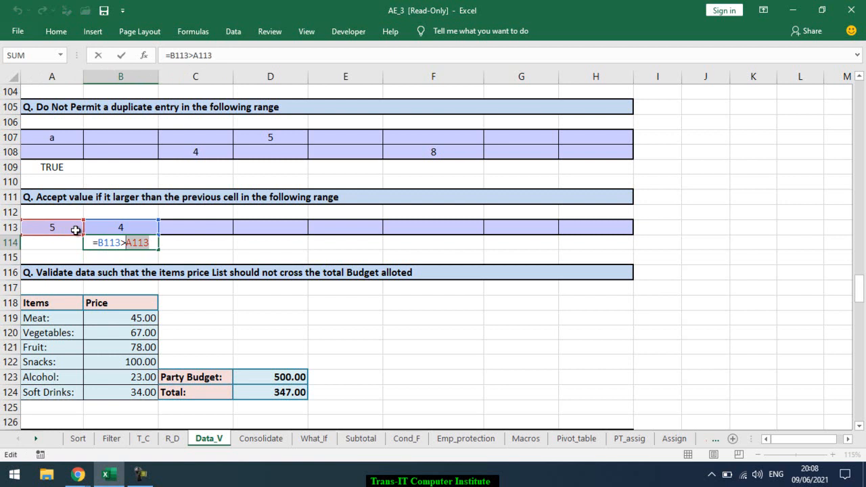
key("shift+Home")
key("ctrl+c")
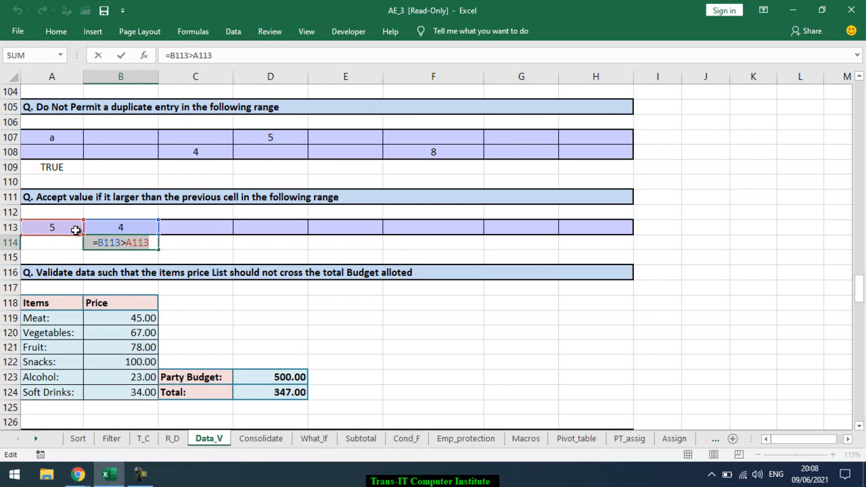
Step: Apply custom data validation with the copied formula =B113>A113 to the range B113:H113
key("Escape")
left_click(113, 229)
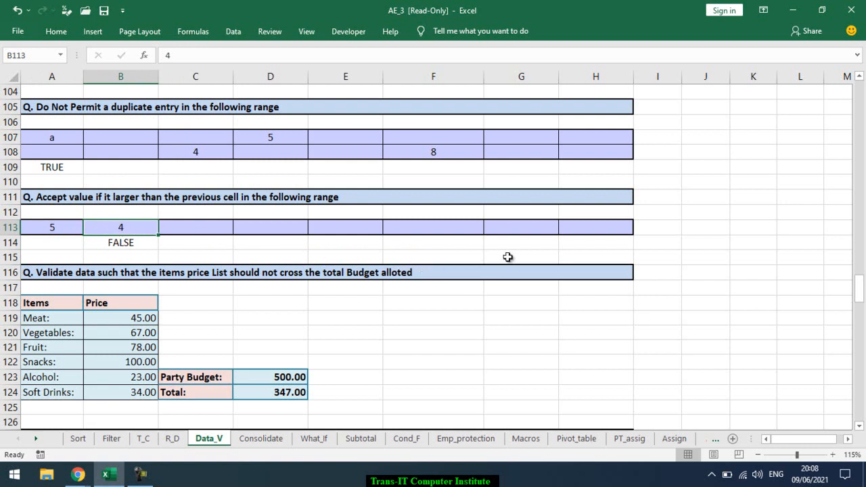
left_click(576, 228, "shift")
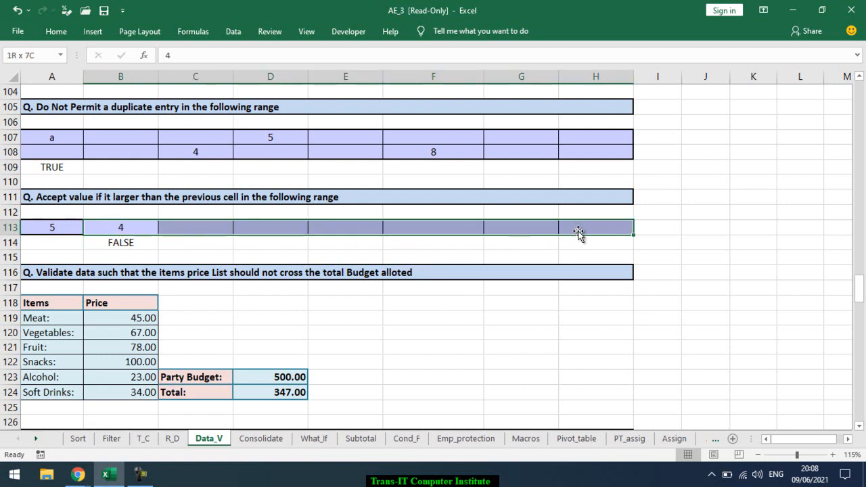
left_click(46, 226)
double_click(109, 240)
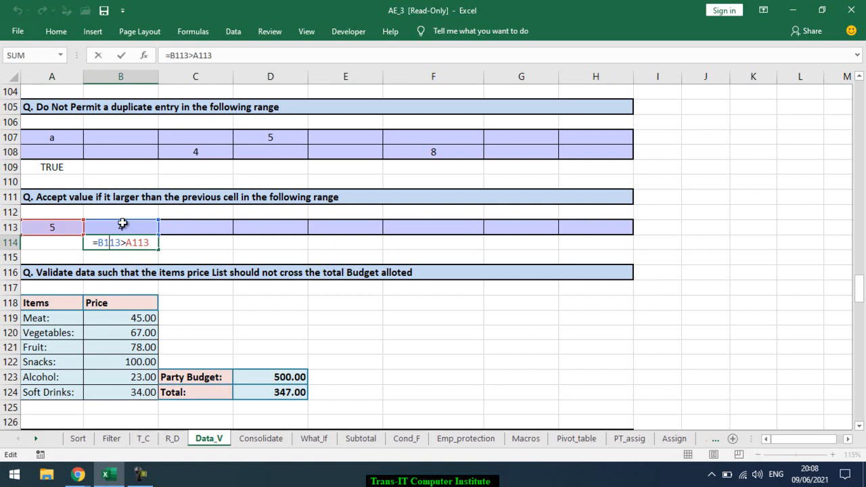
key("Escape")
left_click_drag(126, 229, 570, 242)
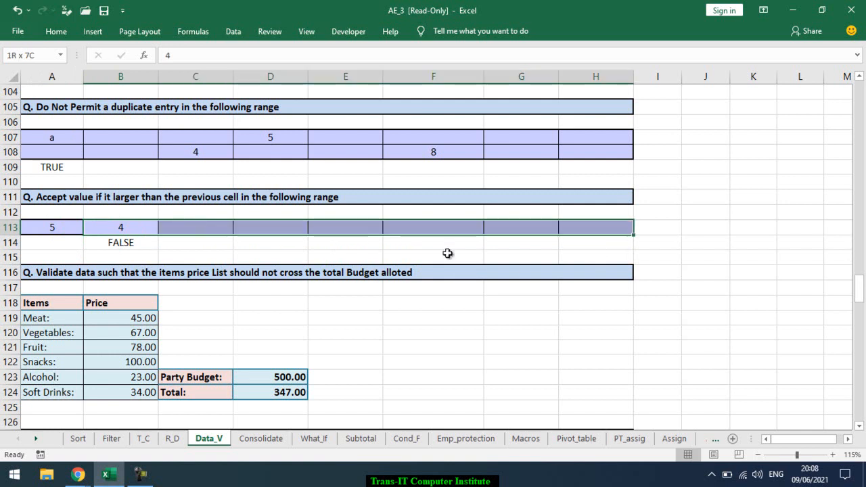
left_click(230, 31)
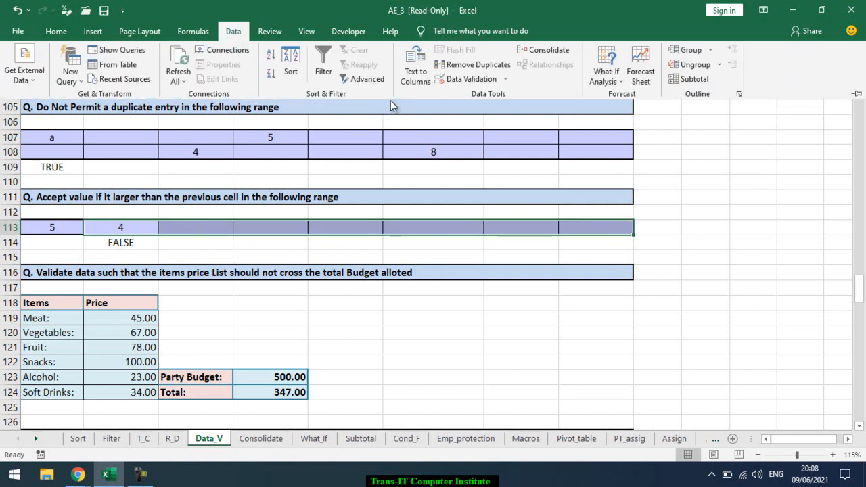
left_click(468, 81)
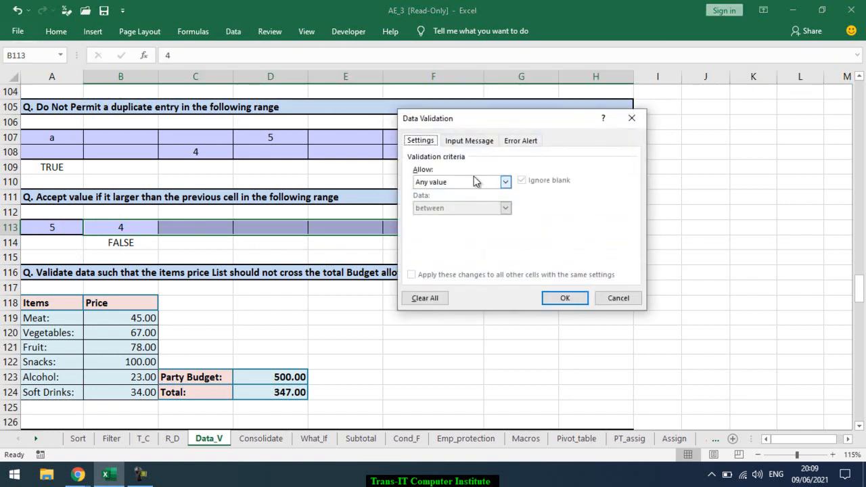
left_click(506, 181)
left_click(448, 252)
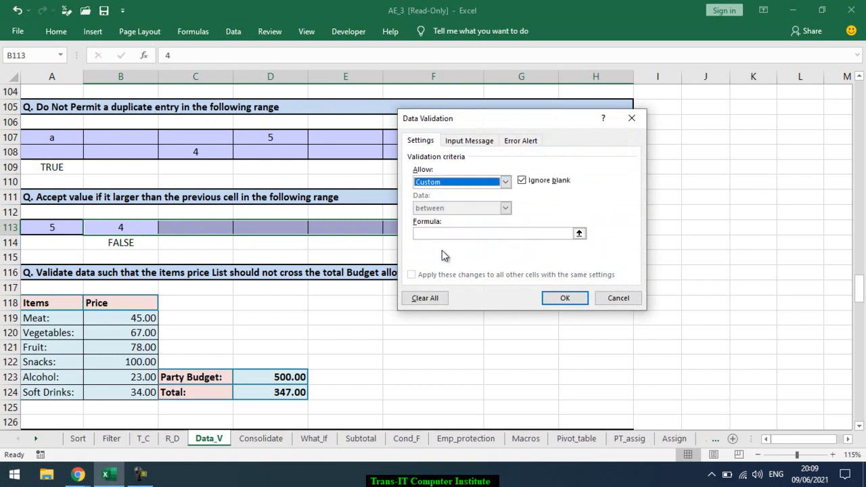
key("ctrl+v")
left_click(565, 298)
Step: Enter 5 in cell C113, and try 2 in D113 to test the larger-than-previous rule
left_click(200, 228)
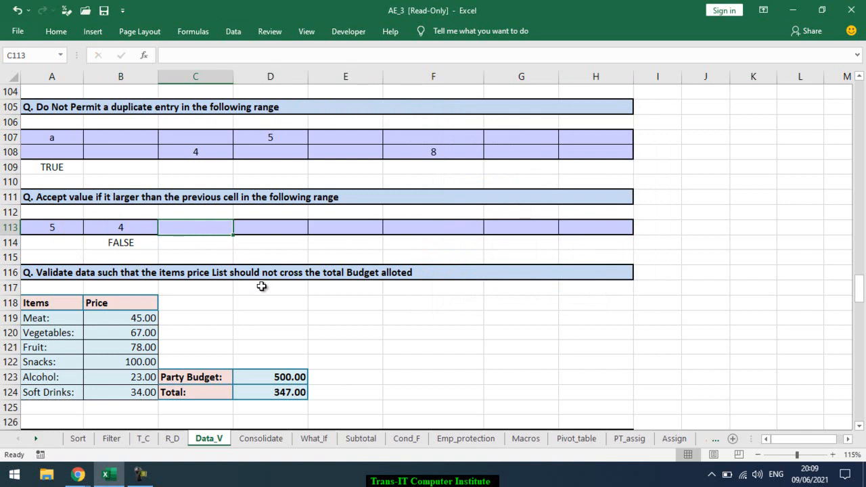
type("5")
key("Return")
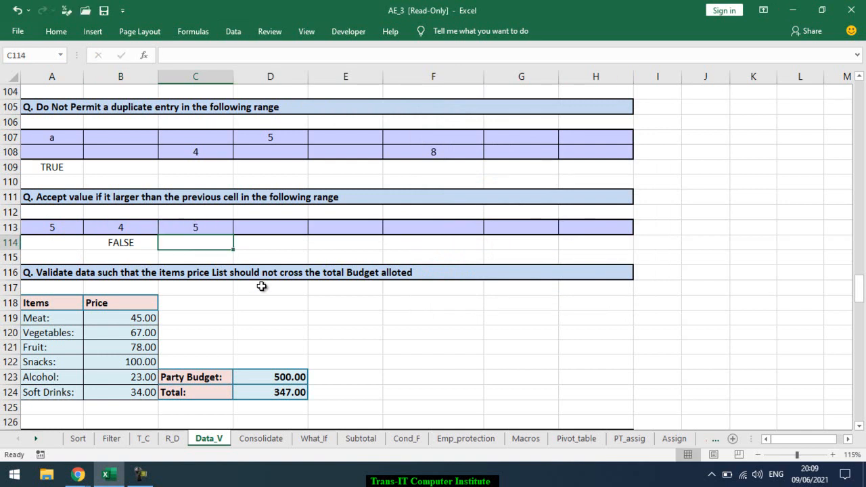
key("Up")
key("Right")
type("2")
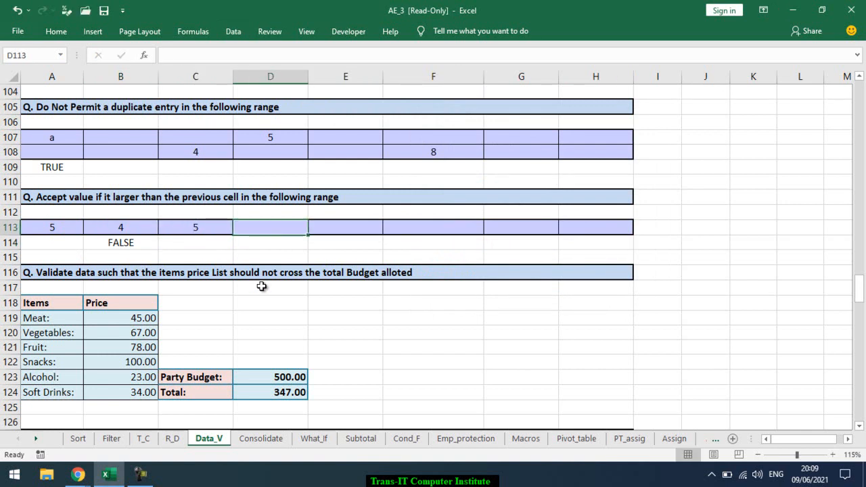
key("Return")
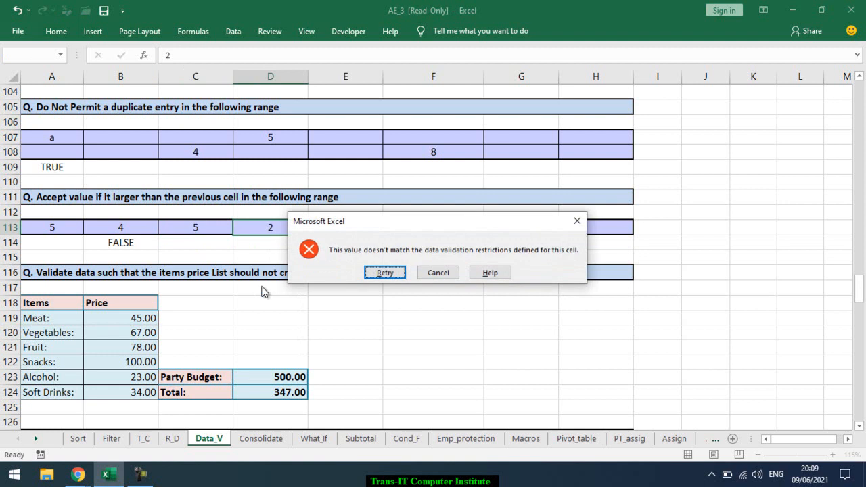
key("Escape")
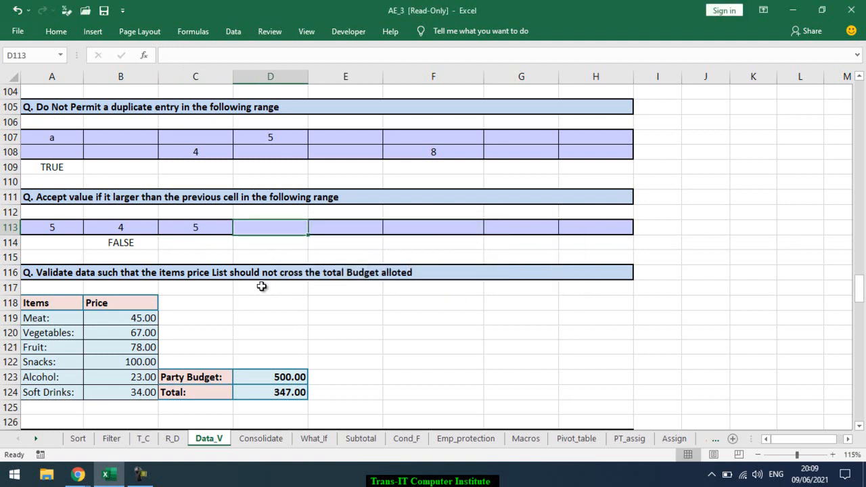
Step: Enter 10 in cell D113, and try the smaller value 8 in E113
type("10")
key("Tab")
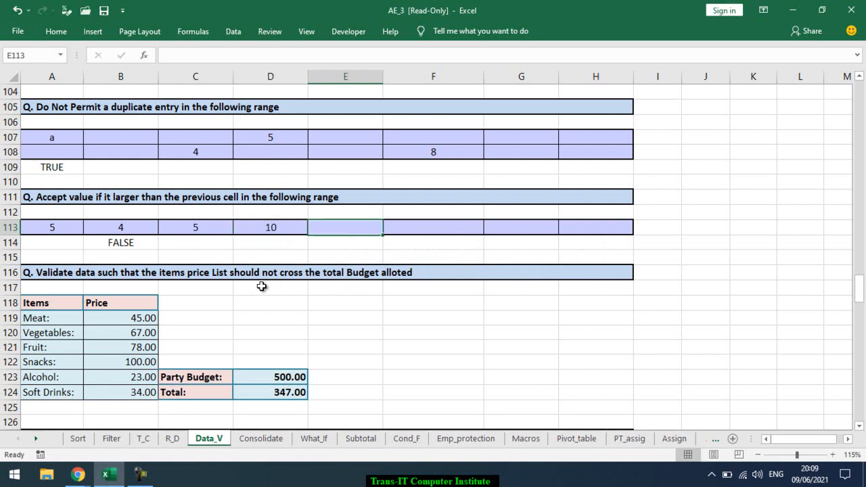
type("8")
key("Tab")
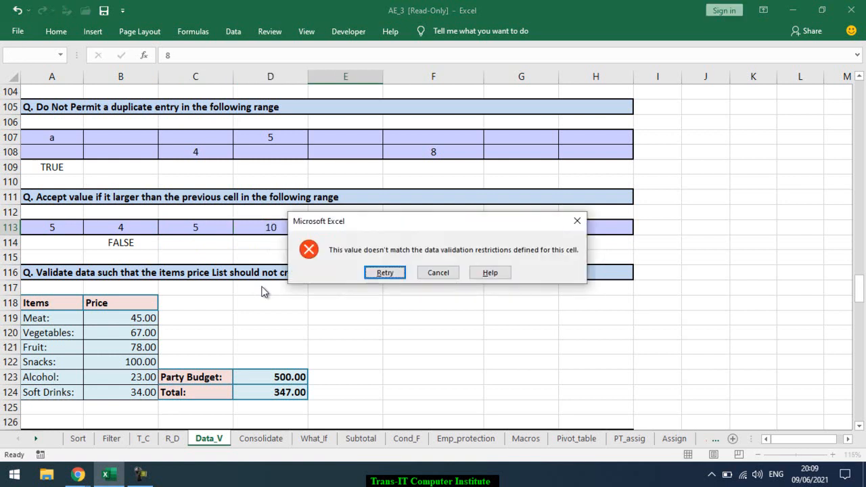
key("Return")
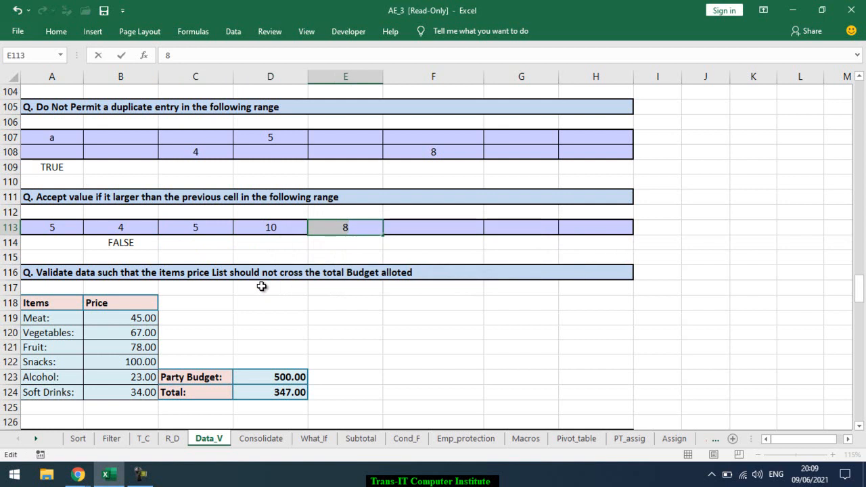
key("Escape")
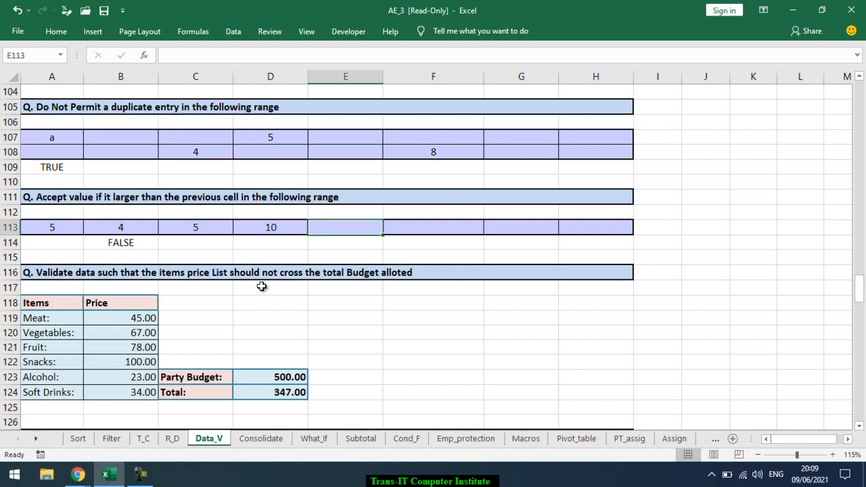
Step: Review the comparison formula in cell B114 without changing it
double_click(124, 245)
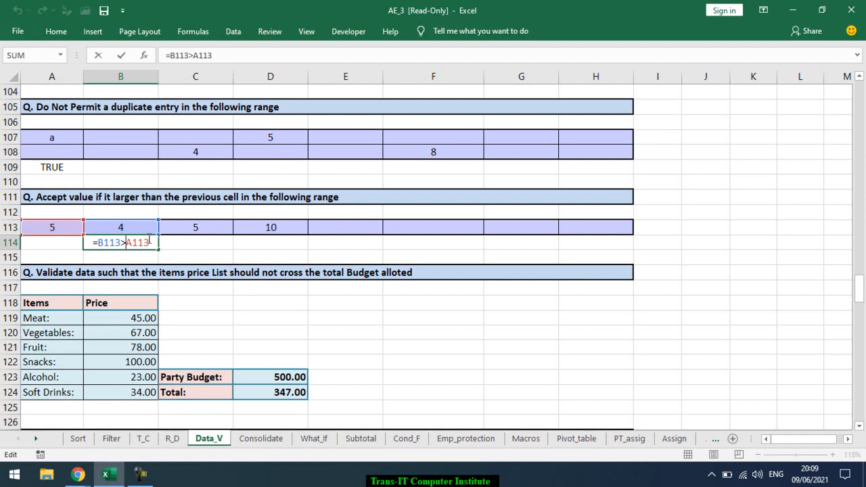
left_click(195, 303)
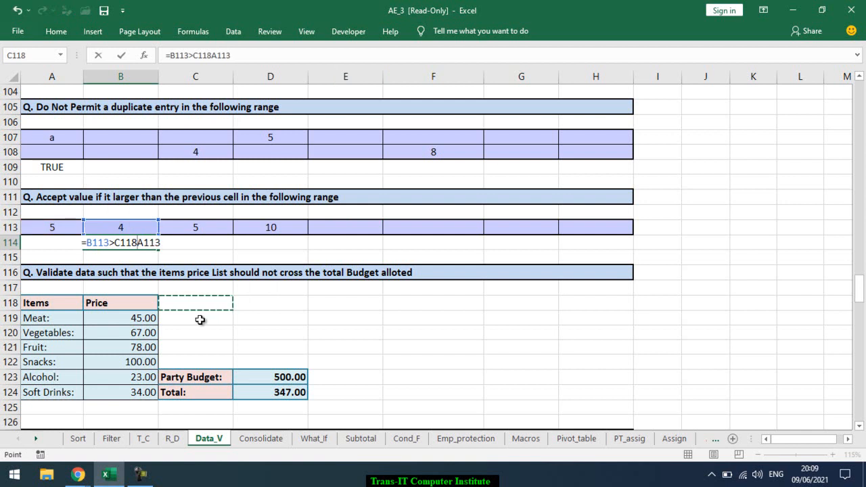
key("Escape")
Step: Examine the item price list and the Party Budget cell in the budget validation question
scroll(197, 320, "down", 2)
scroll(194, 319, "down", 3)
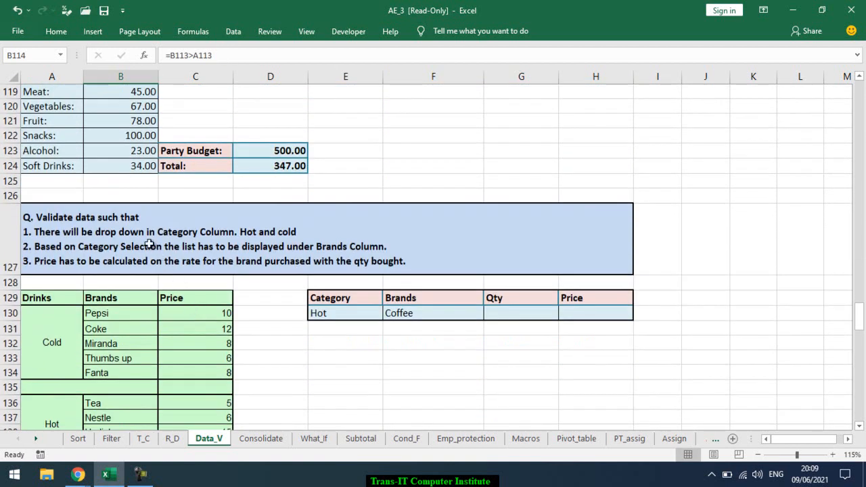
scroll(154, 251, "up", 1)
scroll(65, 162, "up", 2)
scroll(120, 224, "up", 1)
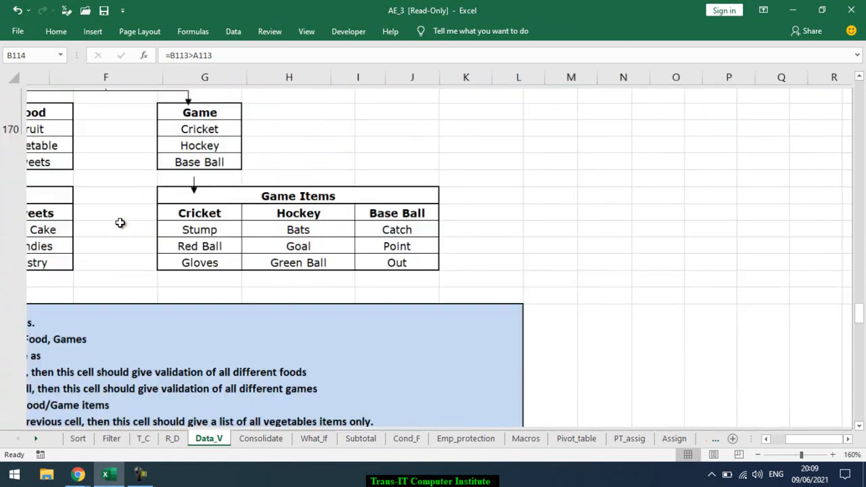
scroll(120, 223, "up", 12)
scroll(125, 214, "down", 1)
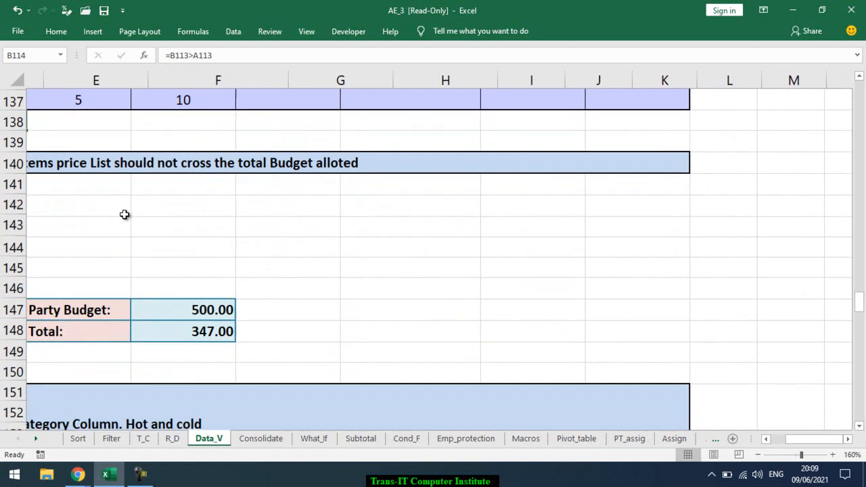
scroll(125, 215, "down", 2)
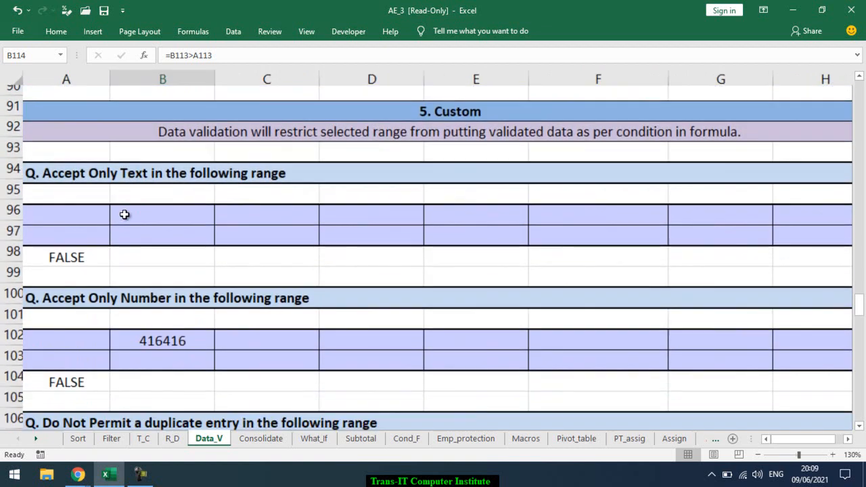
scroll(125, 214, "down", 1)
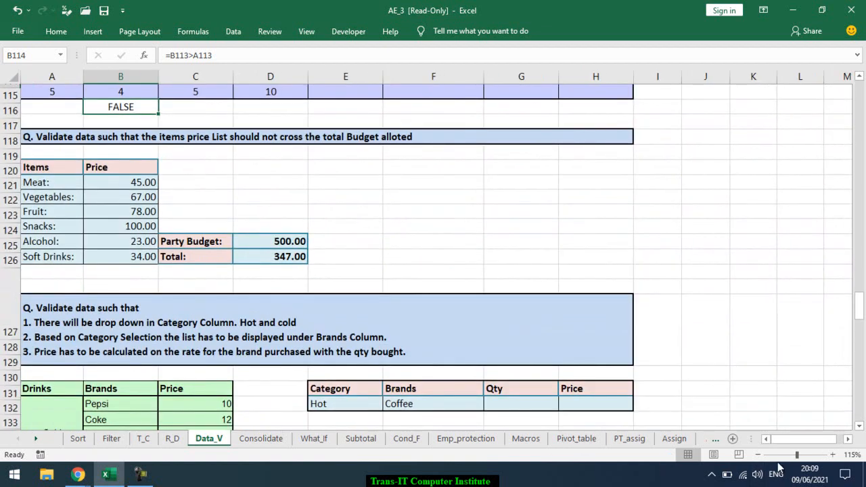
left_click(145, 241)
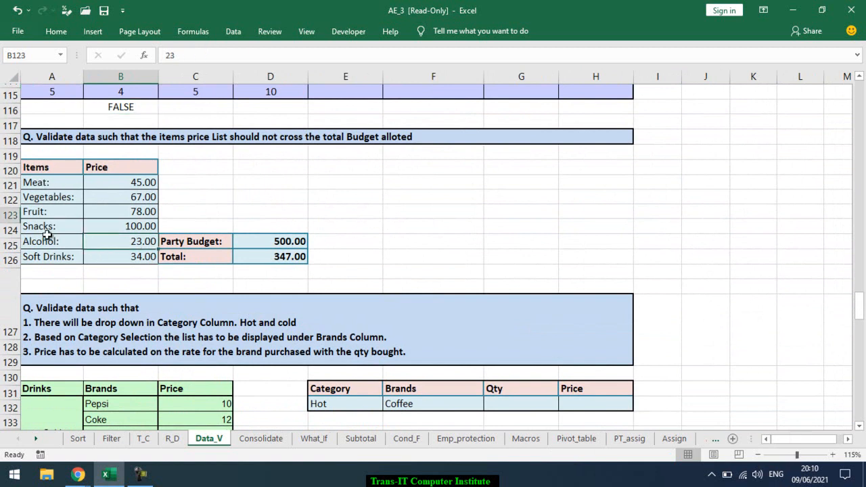
left_click(296, 240)
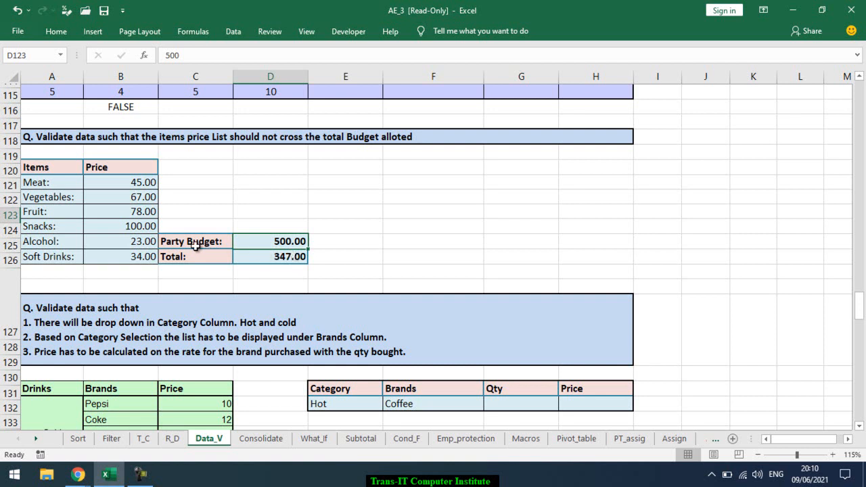
Step: Set the Alcohol price to 300 to test going over the party budget, and inspect the Total formula
left_click(136, 241)
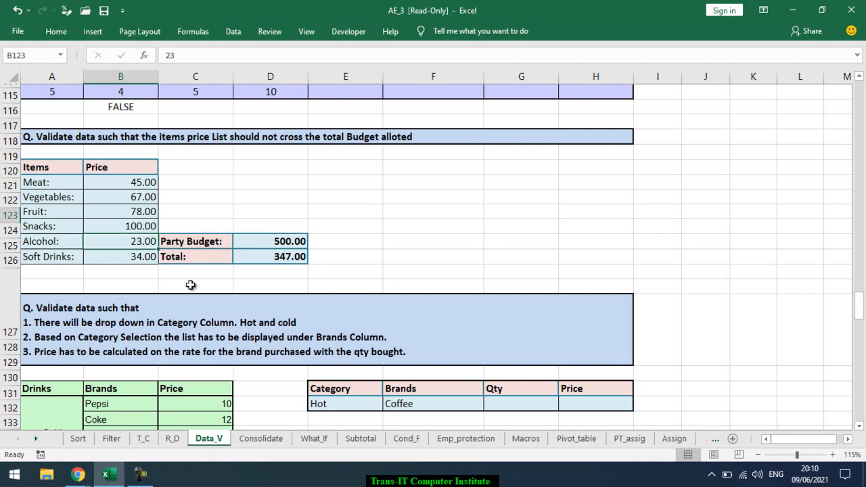
type("300")
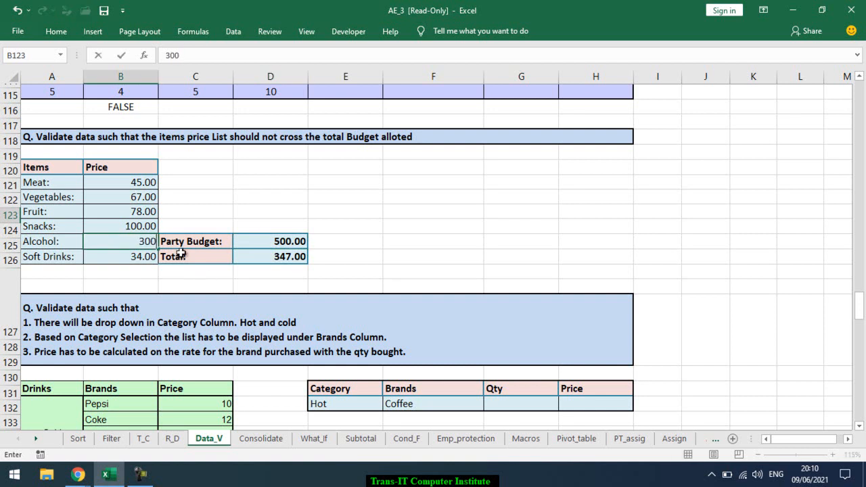
key("Return")
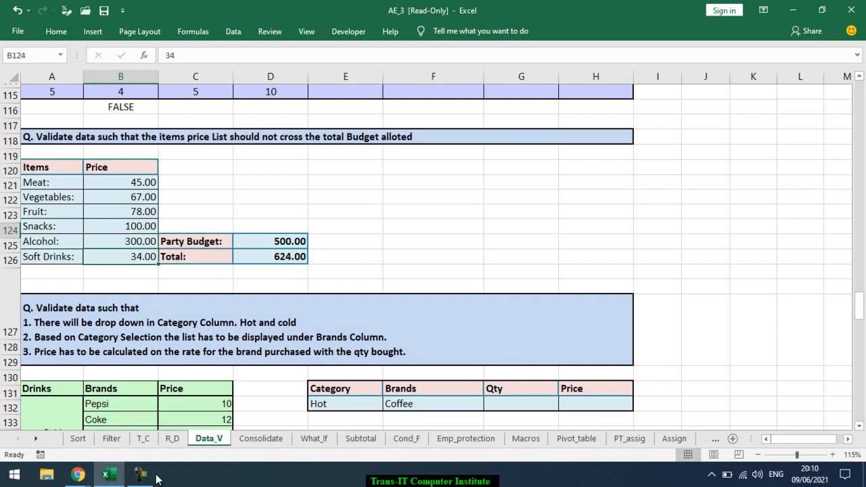
mouse_move(80, 482)
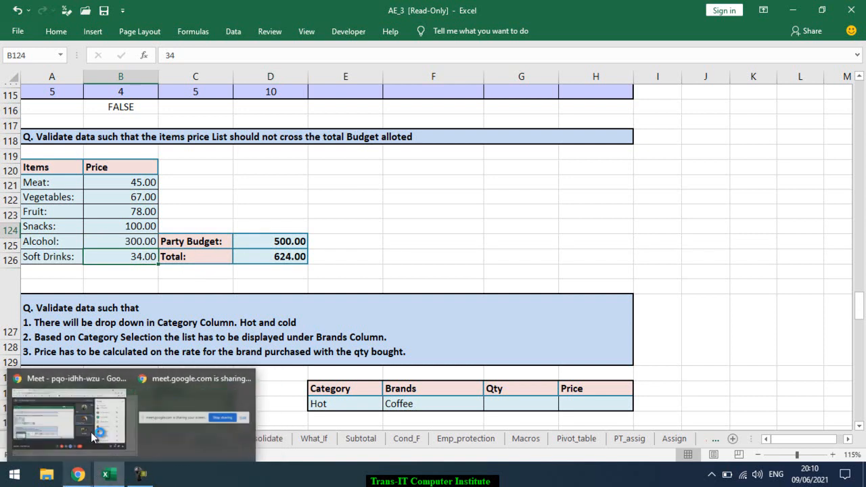
left_click(197, 285)
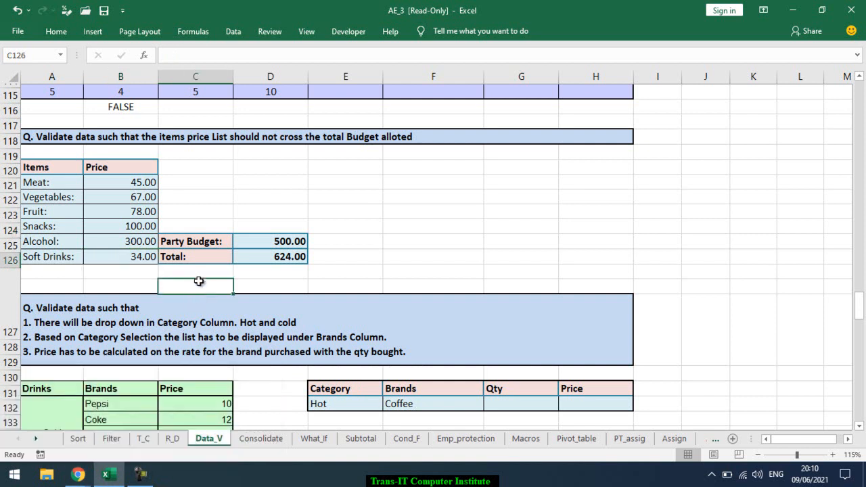
left_click(281, 264)
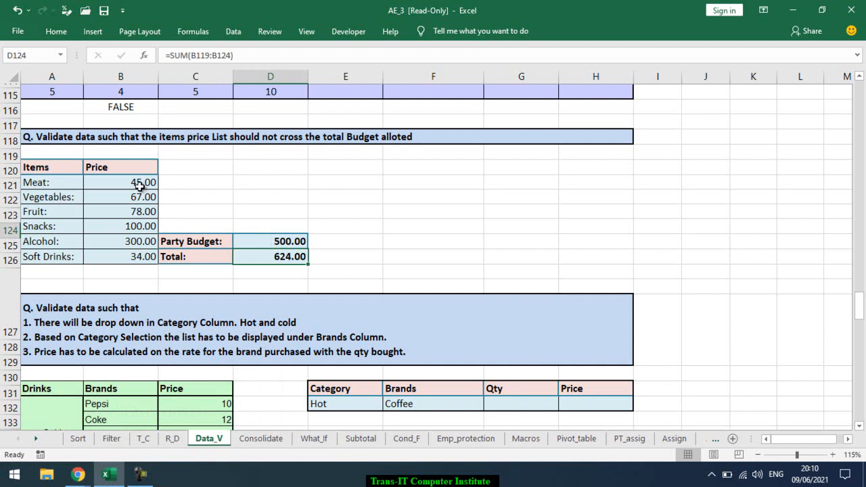
Step: Undo the last Alcohol price change, and compare the prices in B119:B124 with the Party Budget cell
left_click_drag(134, 182, 139, 257)
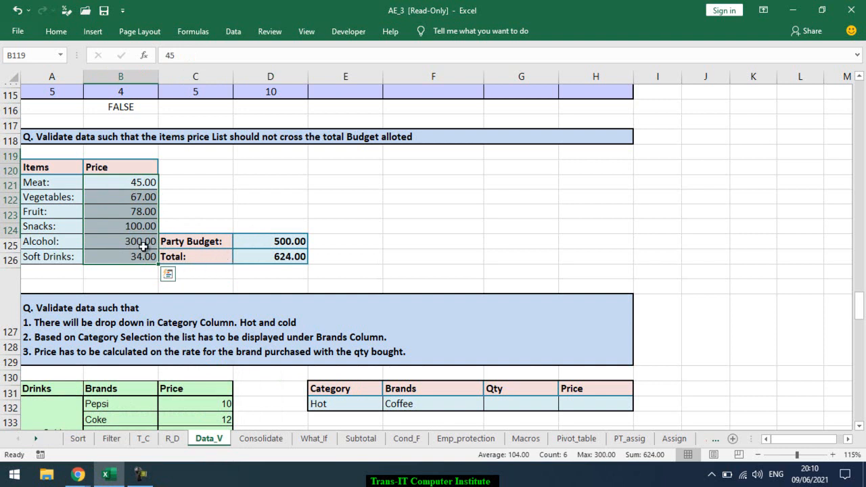
left_click(291, 244)
key("ctrl+z")
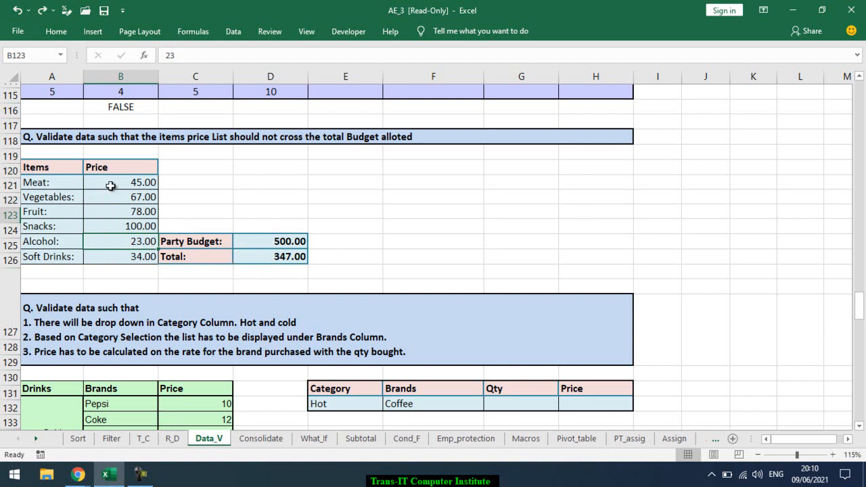
left_click_drag(105, 182, 113, 256)
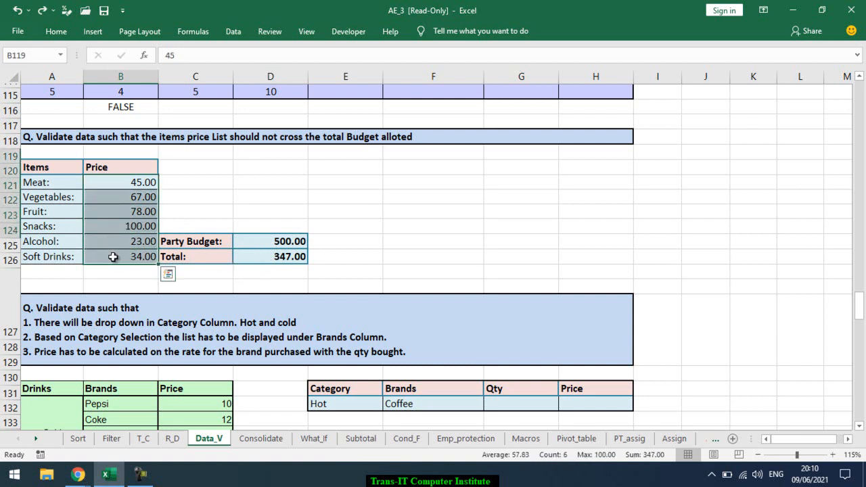
left_click(269, 242)
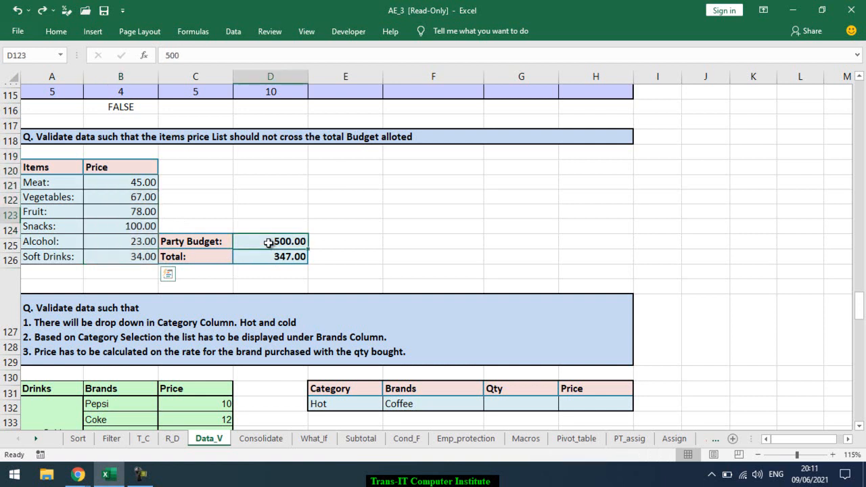
Step: Enter =SUM($B$119:$B$124)<=$D$123 in cell F123 to check the item prices against the Party Budget
left_click(410, 242)
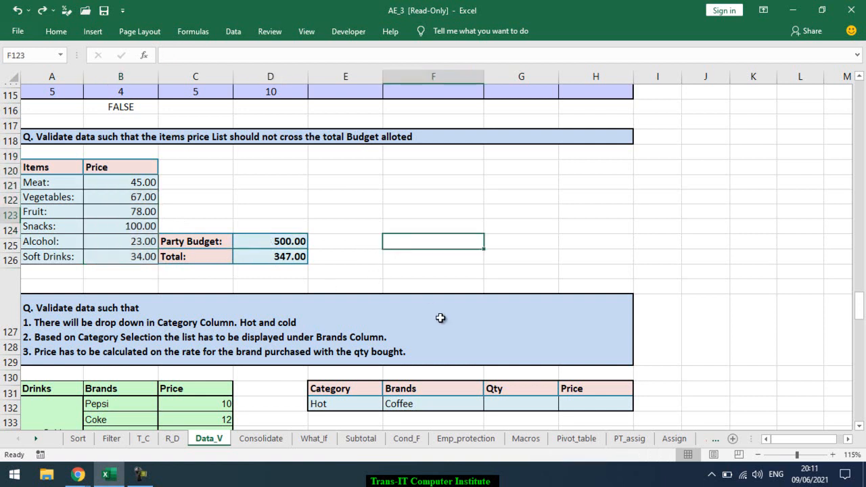
type("=sum")
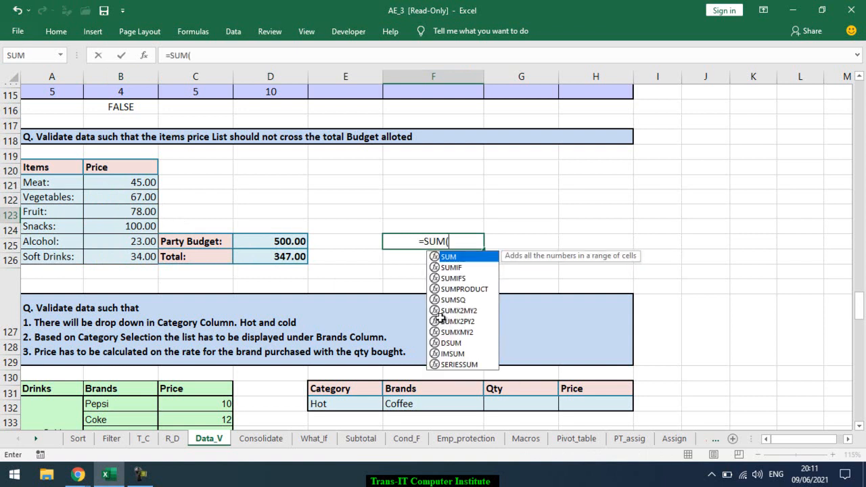
key("Tab")
left_click_drag(141, 183, 141, 253)
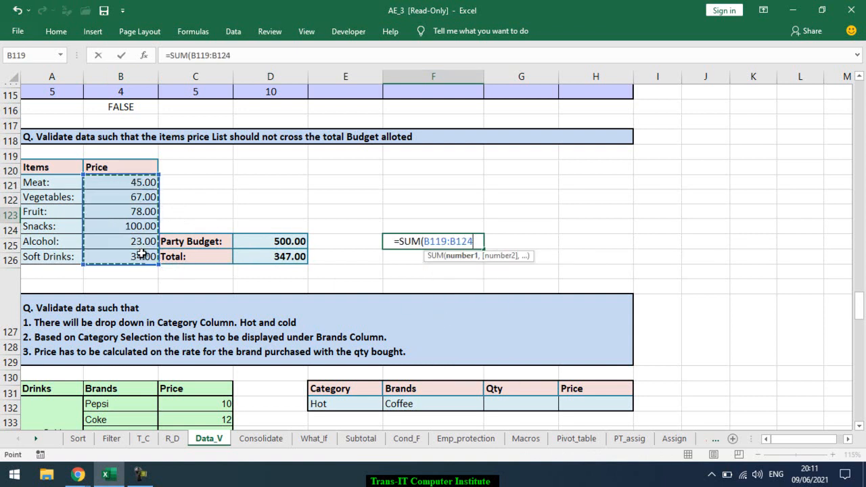
key("F4")
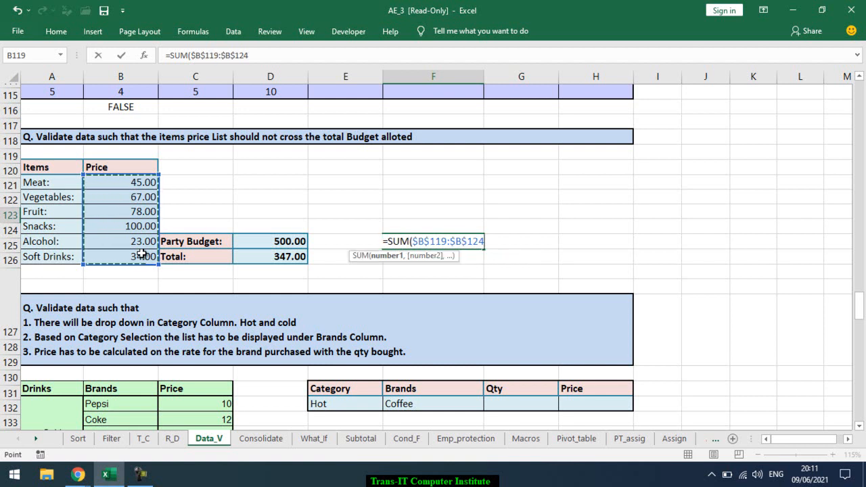
type(")")
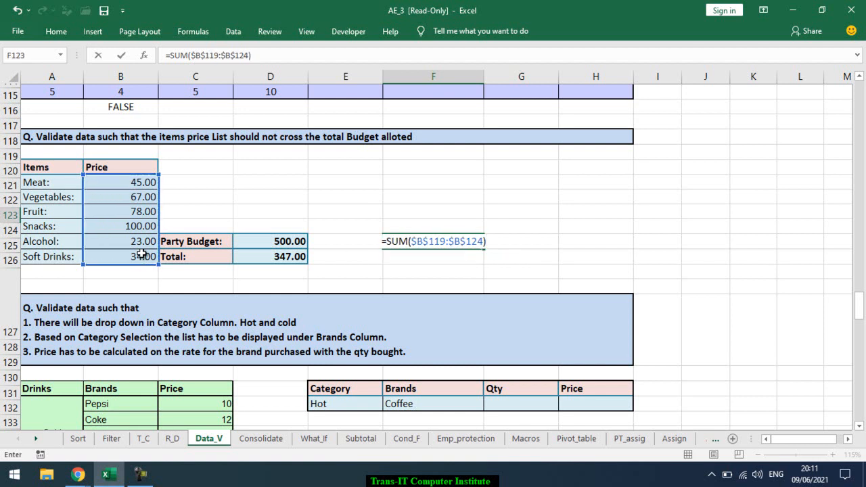
type("<=")
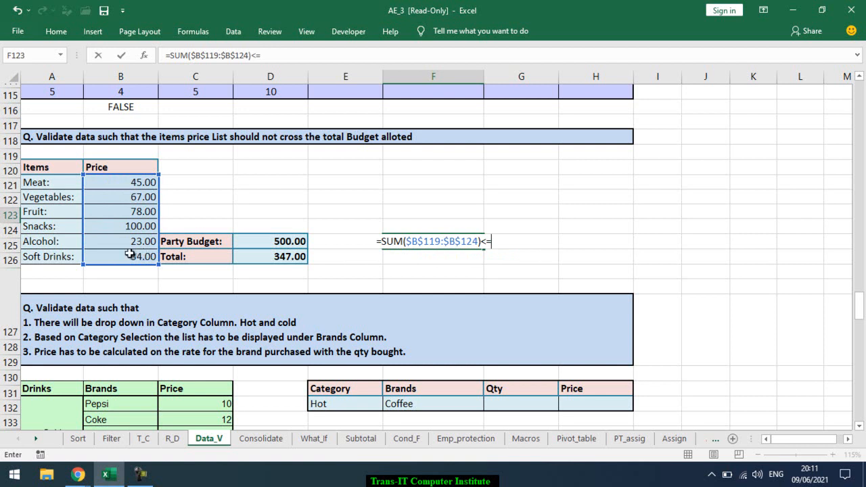
left_click(285, 242)
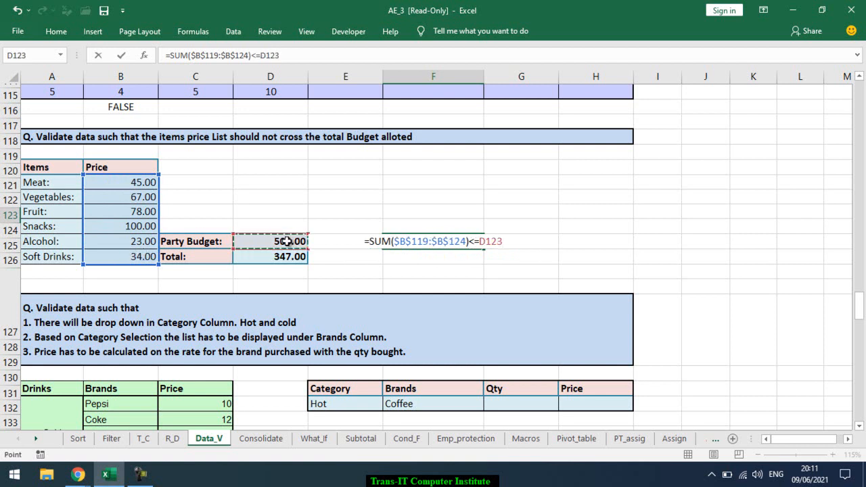
key("F4")
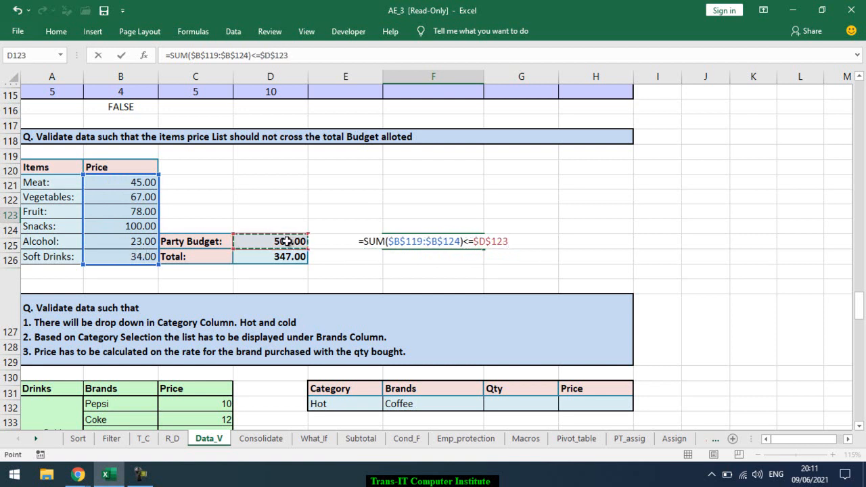
key("Return")
Step: Copy the formula text from F123 and use it as the custom data validation formula for the prices in B119:B124
double_click(449, 241)
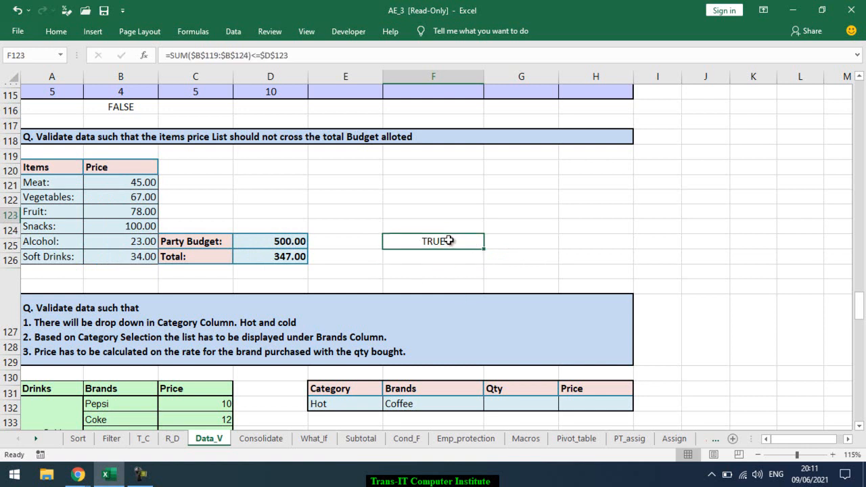
left_click_drag(508, 241, 356, 233)
key("ctrl+c")
key("Escape")
left_click_drag(148, 181, 147, 259)
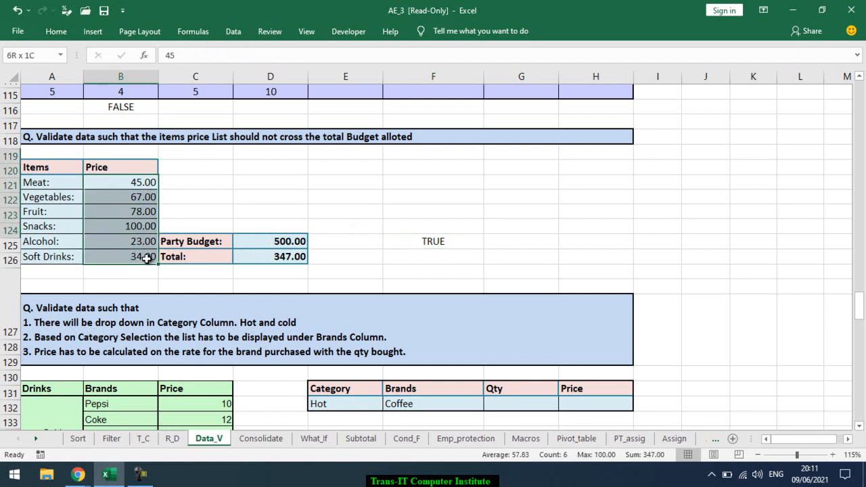
left_click(234, 32)
left_click(467, 79)
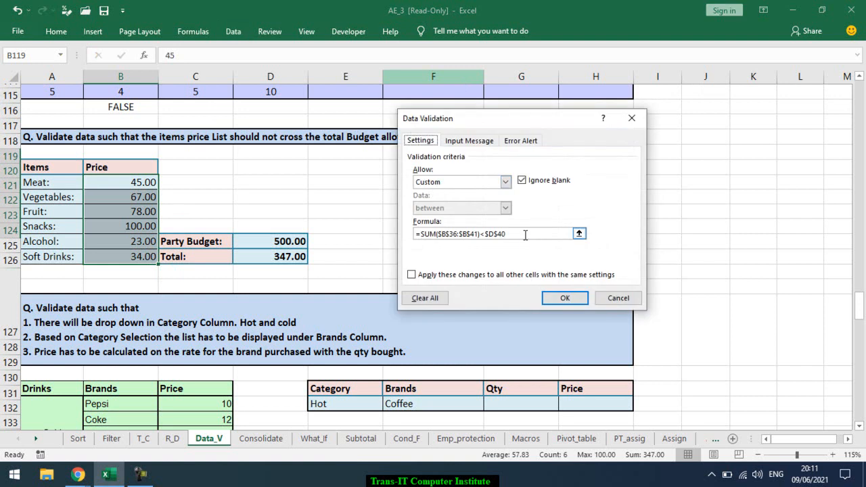
left_click(480, 234)
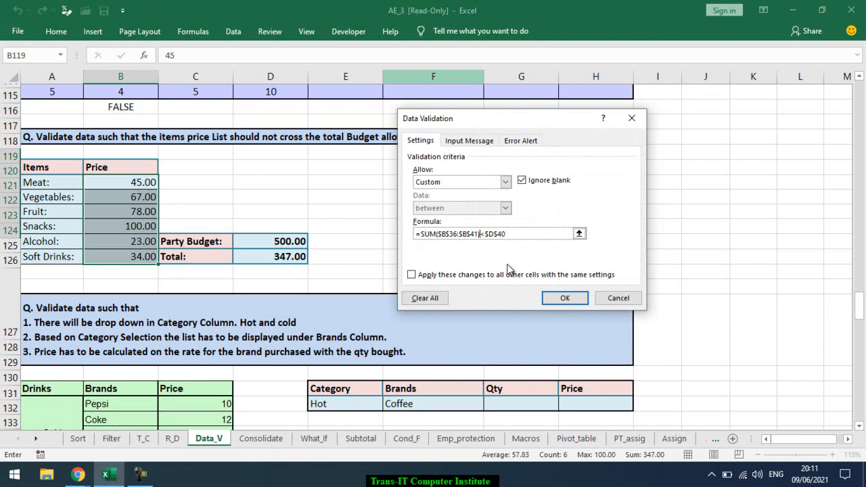
double_click(414, 234)
key("ctrl+v")
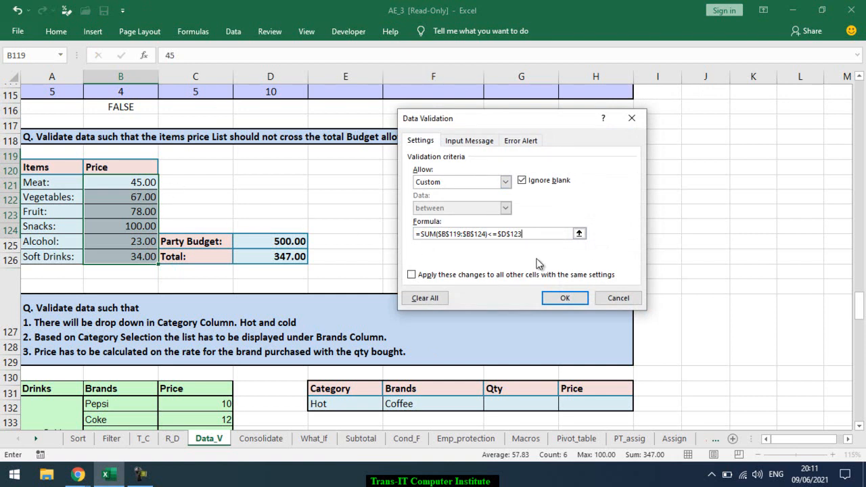
left_click(565, 298)
Step: Try to set the Alcohol price to 200 to test the budget validation, and cancel the entry
left_click(134, 243)
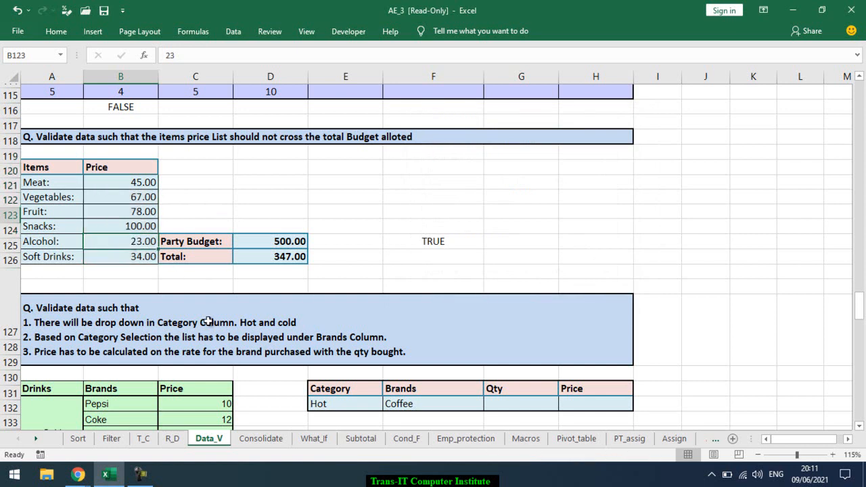
type("200")
key("Return")
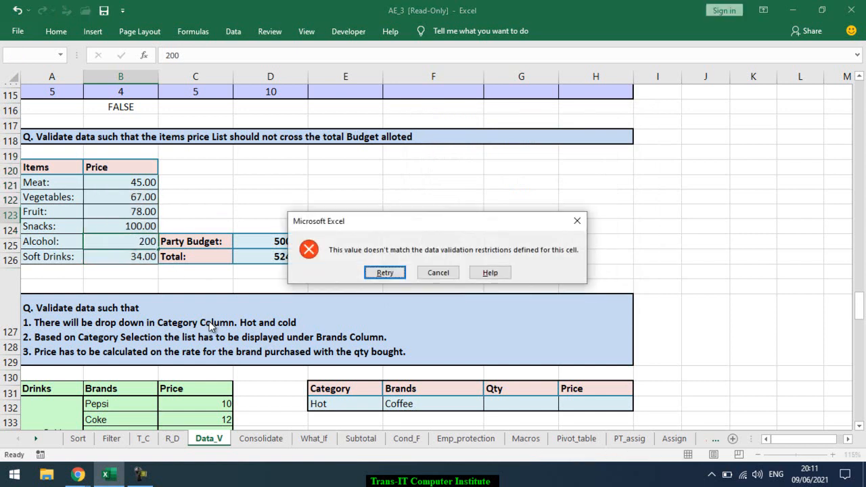
left_click_drag(394, 223, 448, 174)
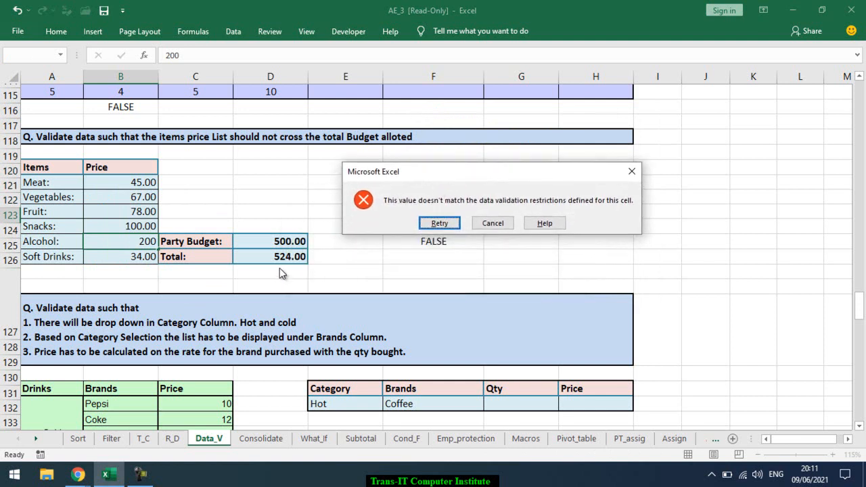
left_click(493, 223)
Step: Set the Alcohol price to 150 and the Fruit price to 100
type("15")
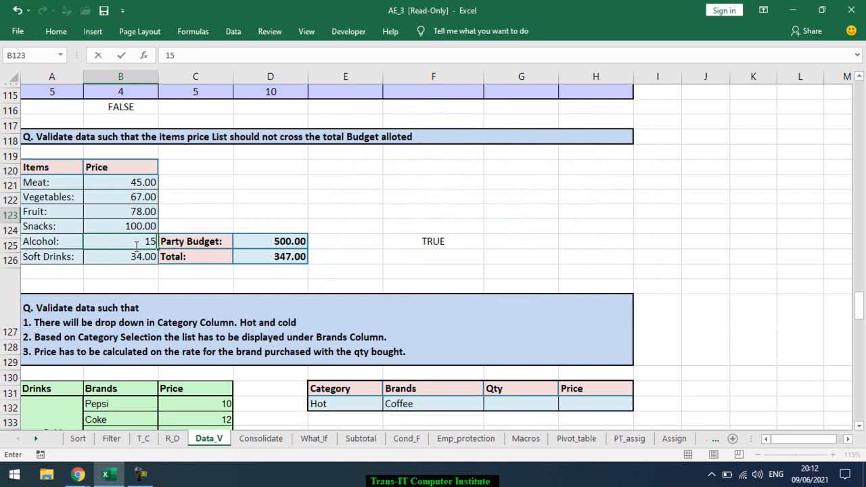
type("0")
key("Return")
left_click(134, 212)
type("10")
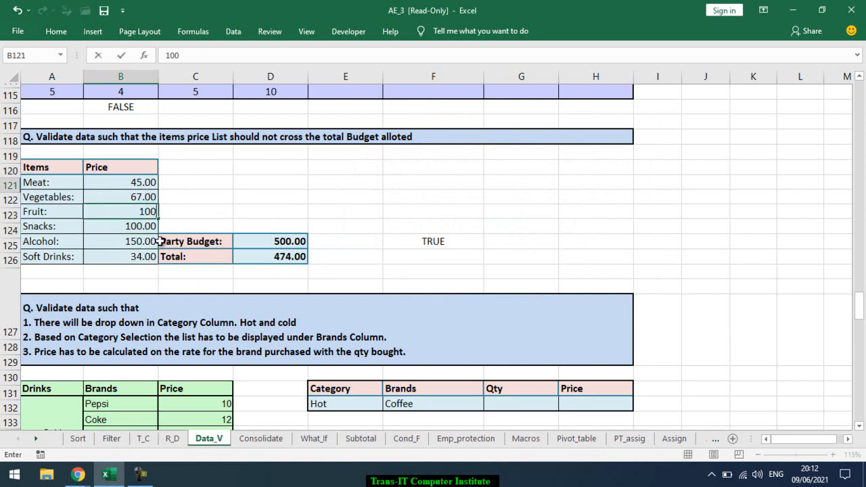
type("0")
key("Return")
Step: Set the Vegetables price to 70 and the Meat price to 46
left_click(136, 196)
type("70")
key("Return")
left_click(142, 183)
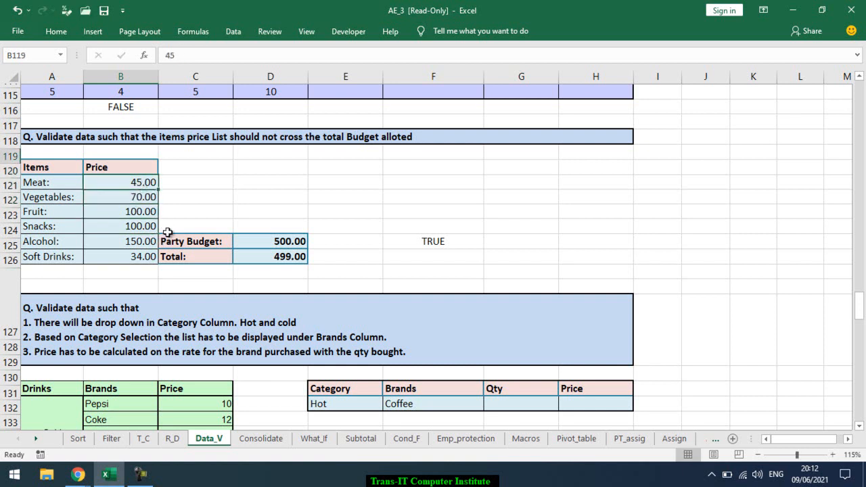
type("46")
key("Return")
Step: Try to set the Soft Drinks price to 35, cancel the entry, and review the prices in B119:B124
left_click(132, 256)
type("3")
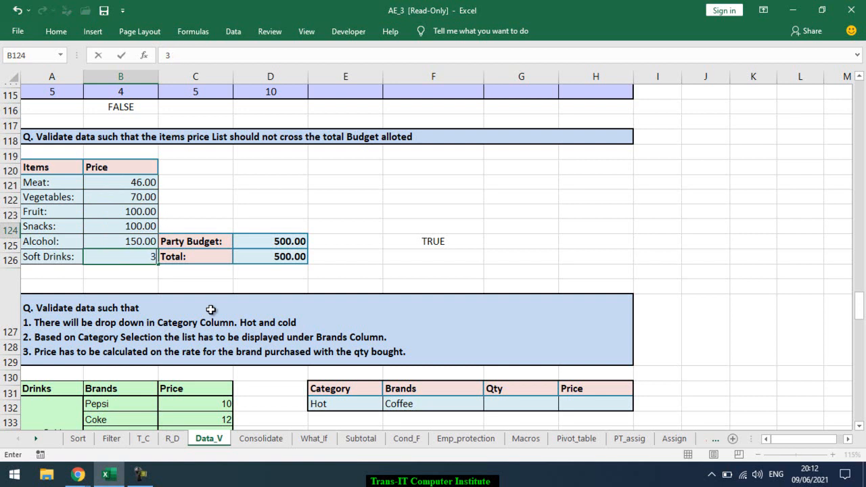
type("5")
key("Return")
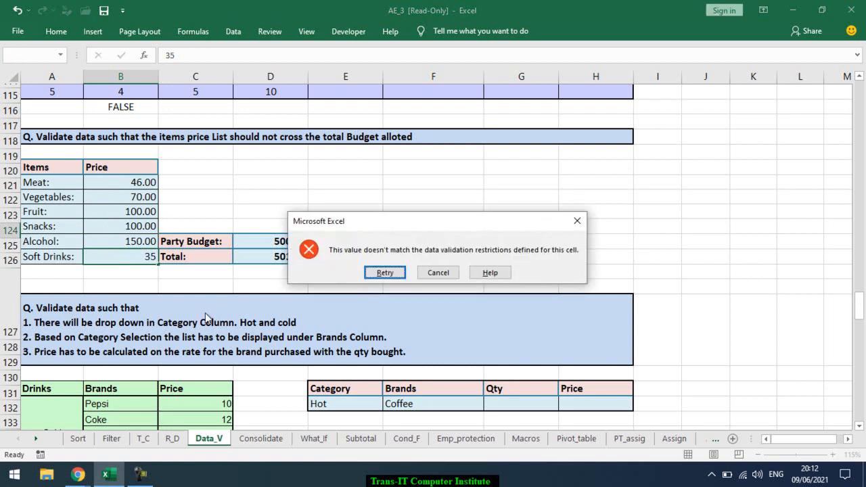
left_click_drag(314, 227, 368, 175)
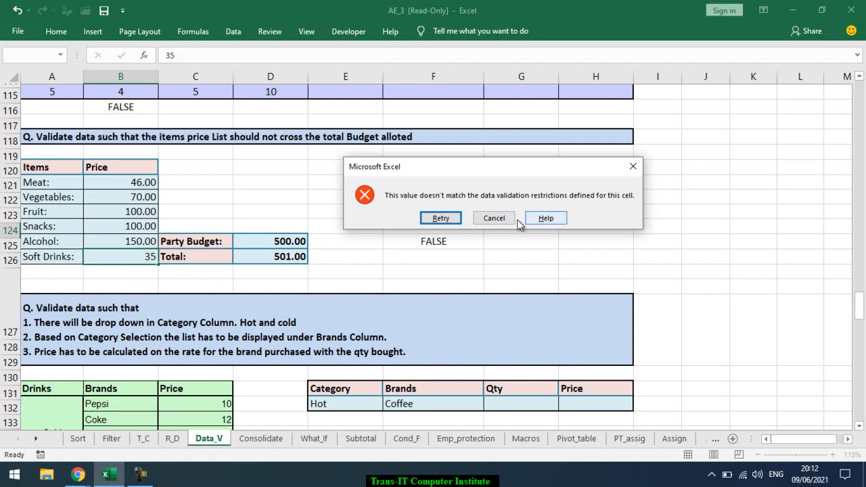
left_click(495, 218)
left_click(139, 181)
left_click_drag(139, 181, 140, 254)
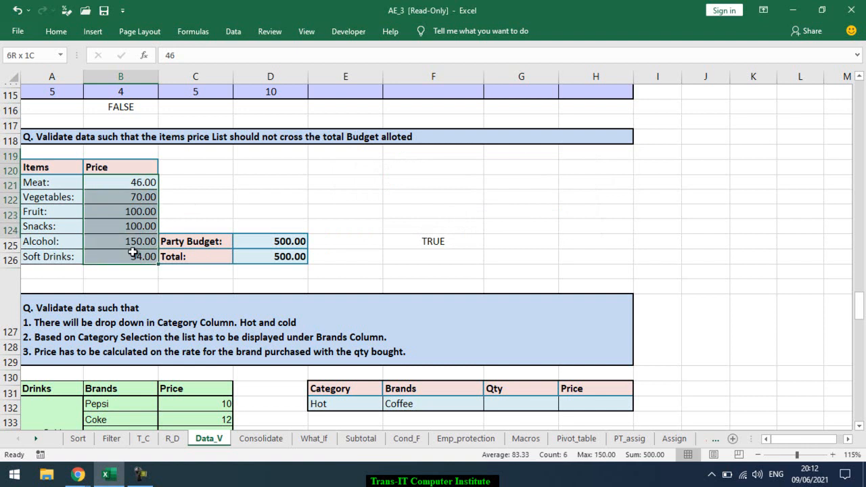
left_click(270, 183)
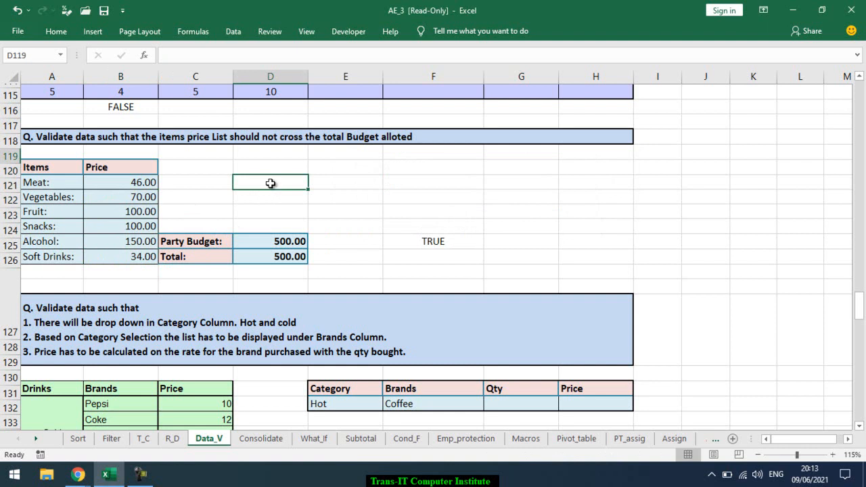
Step: Examine the dependent drop-down question: the Cold and Hot brand lists, their prices, and the Category, Brands, Qty and Price cells
scroll(270, 183, "down", 5)
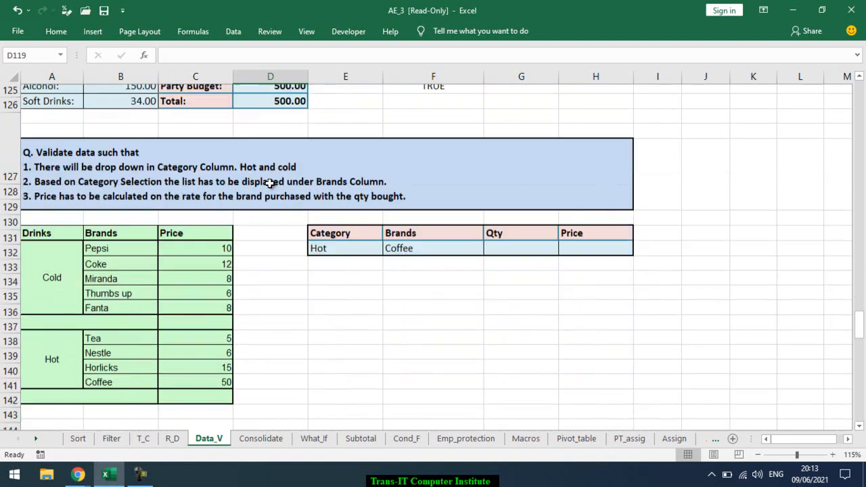
scroll(270, 183, "up", 3)
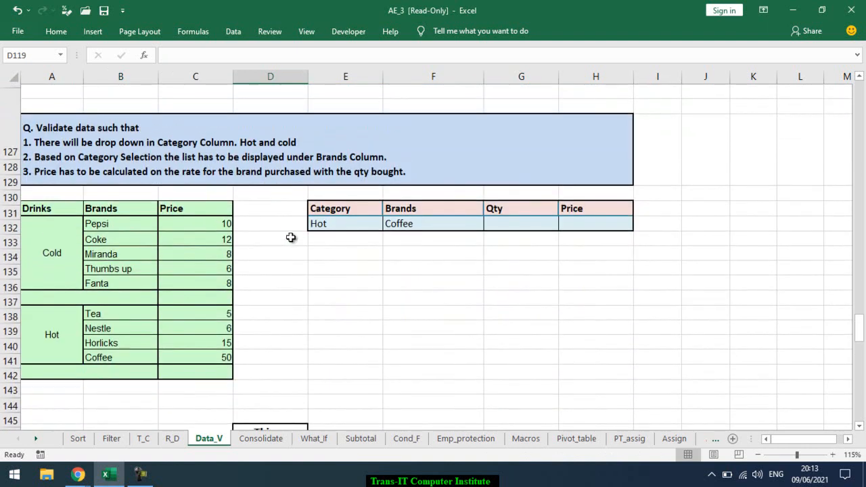
left_click(342, 270)
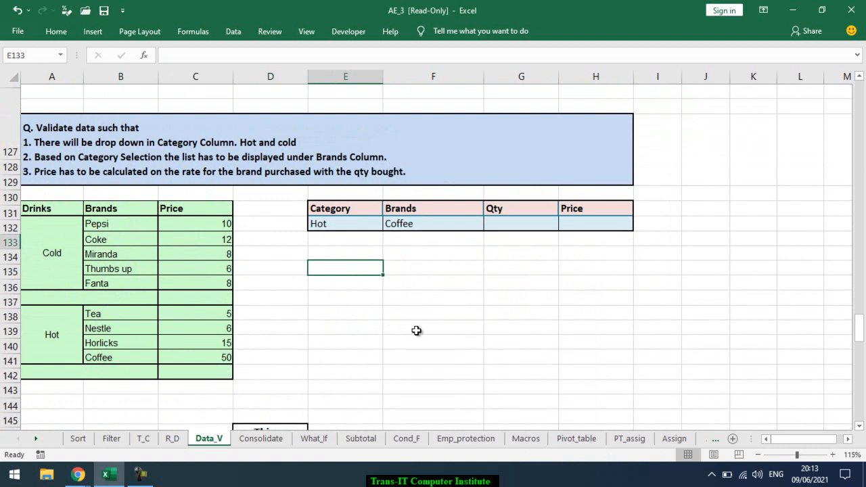
left_click(342, 223)
left_click(415, 225)
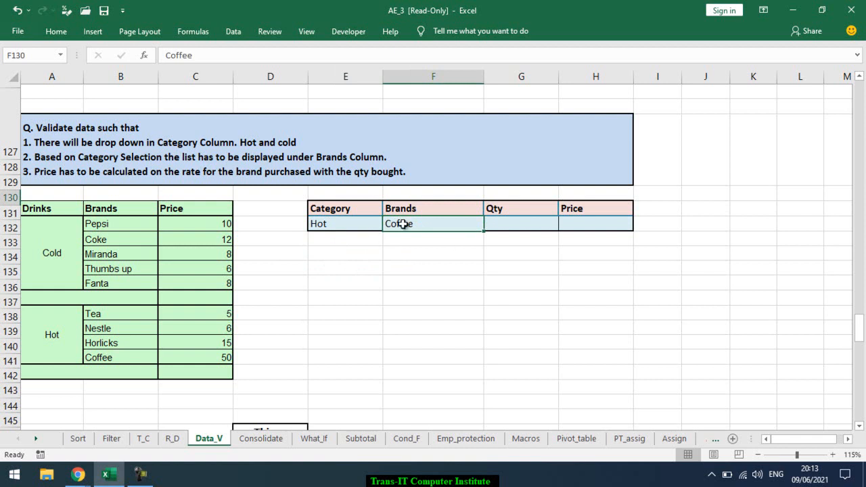
left_click(47, 245)
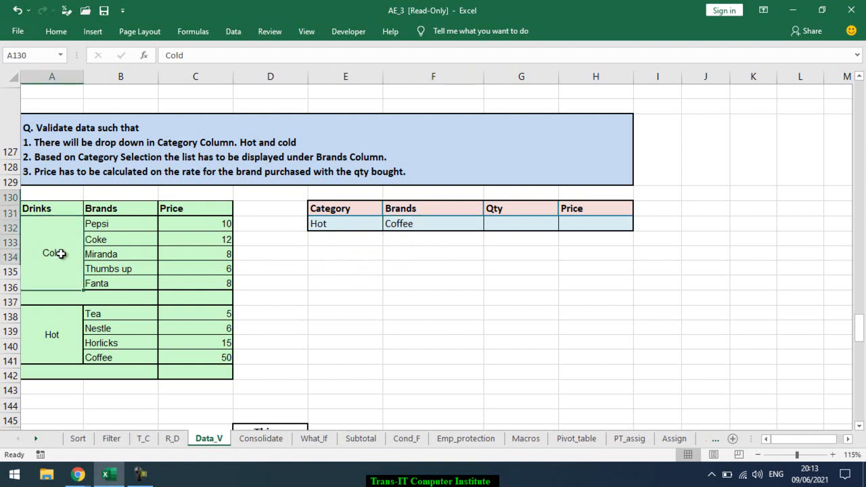
left_click(425, 227)
left_click_drag(126, 222, 128, 280)
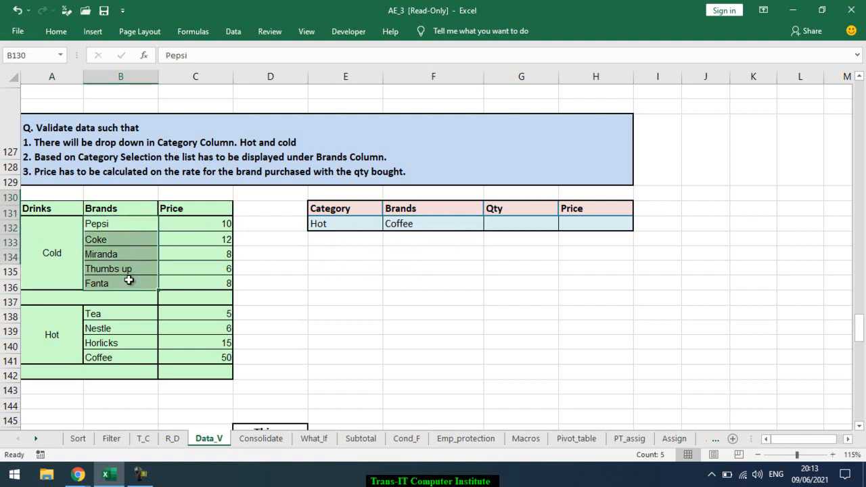
left_click(360, 225)
left_click_drag(92, 314, 109, 358)
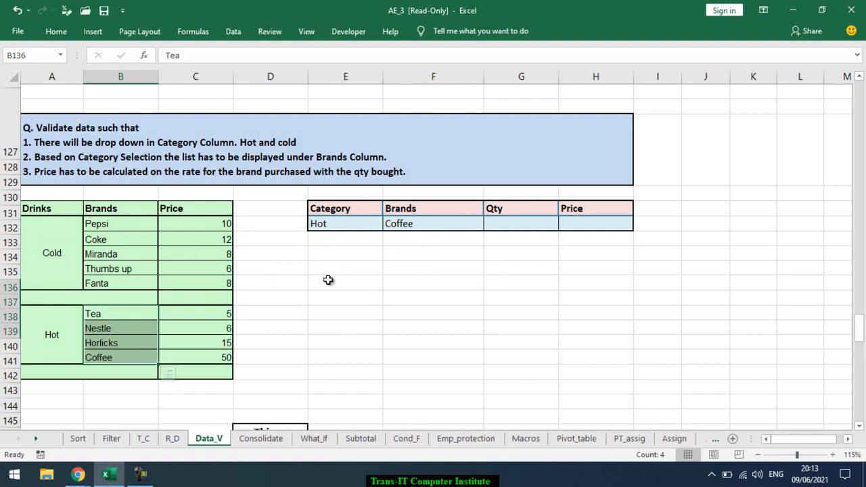
left_click(452, 230)
left_click(536, 225)
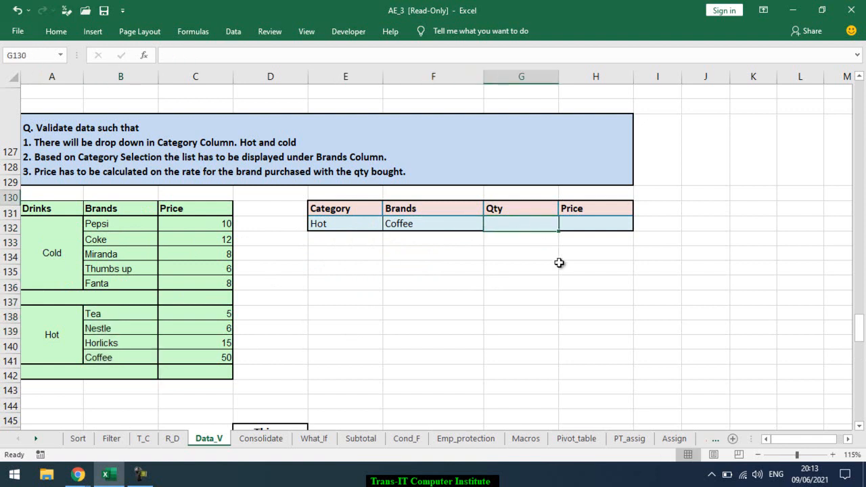
left_click_drag(199, 224, 219, 271)
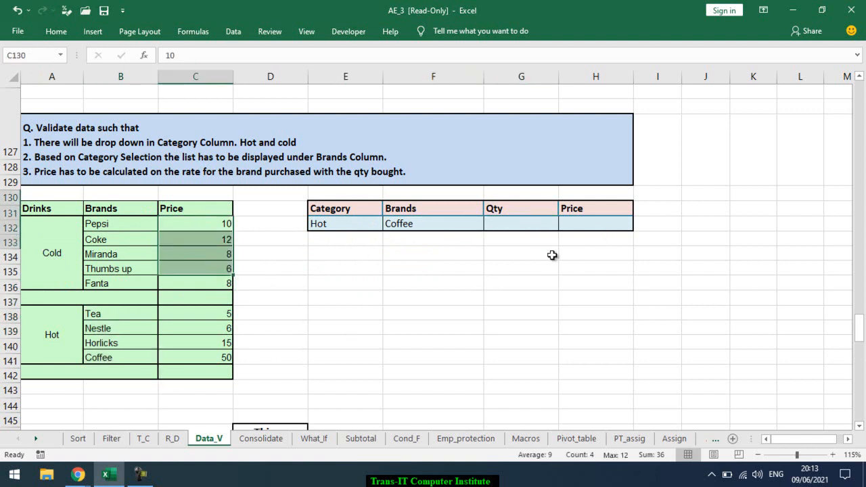
left_click(591, 225)
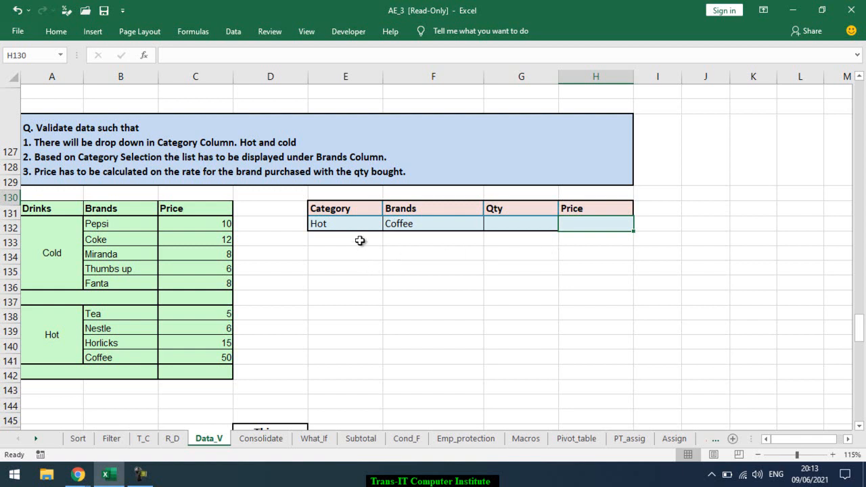
left_click(360, 225)
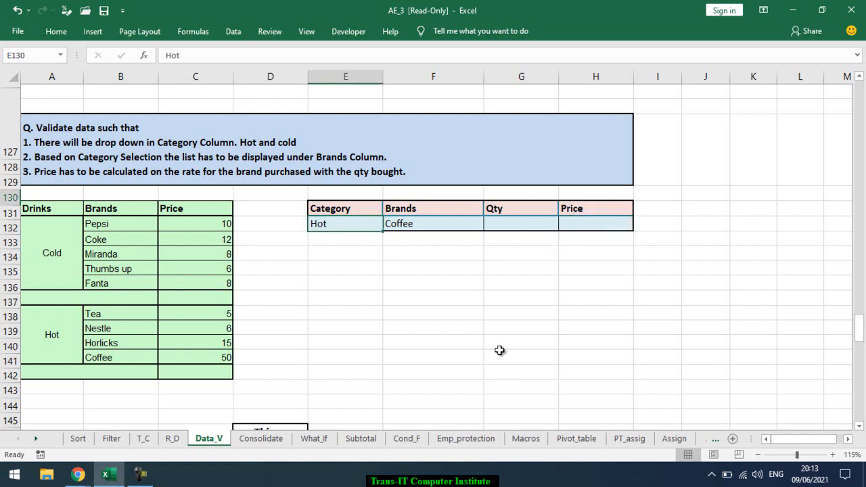
Step: Add list validation with the source Cold,Hot to the Category cell E130 and choose Cold from its drop-down
left_click(232, 32)
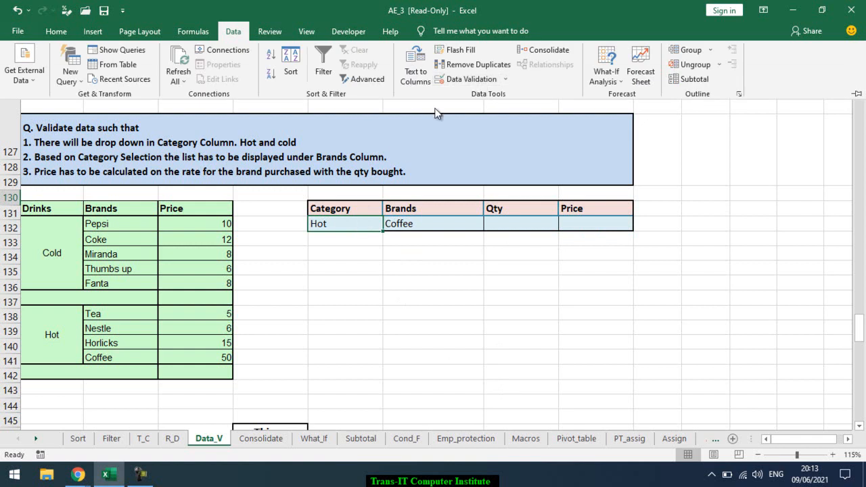
left_click(467, 79)
left_click(425, 183)
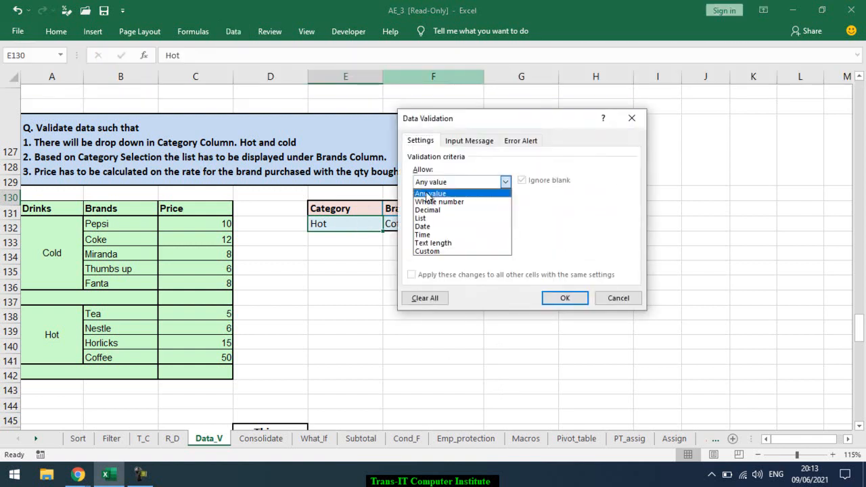
left_click(435, 219)
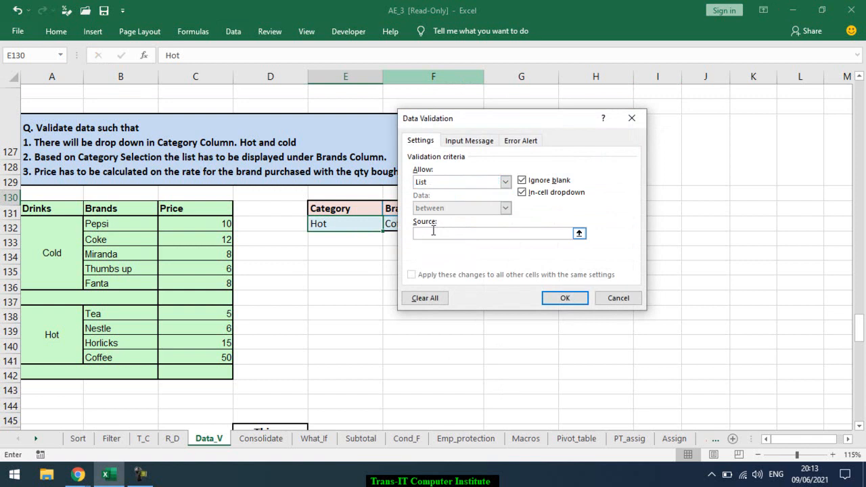
type("Cold,Hot")
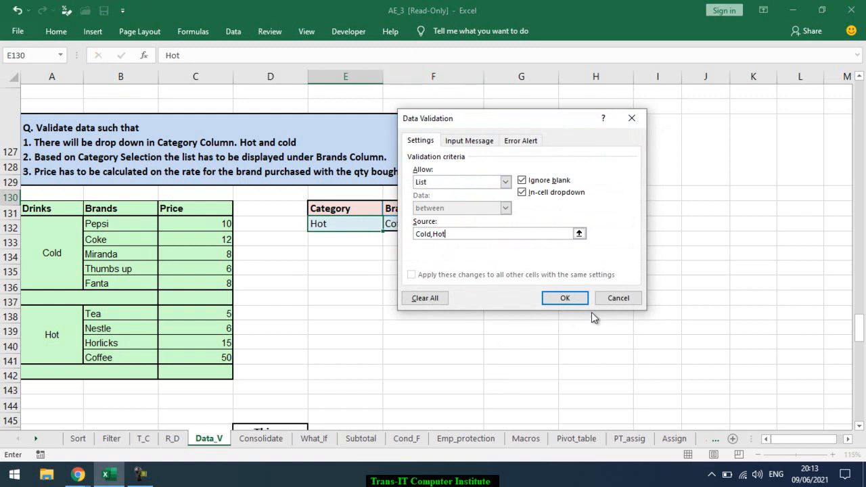
left_click(565, 298)
left_click(389, 225)
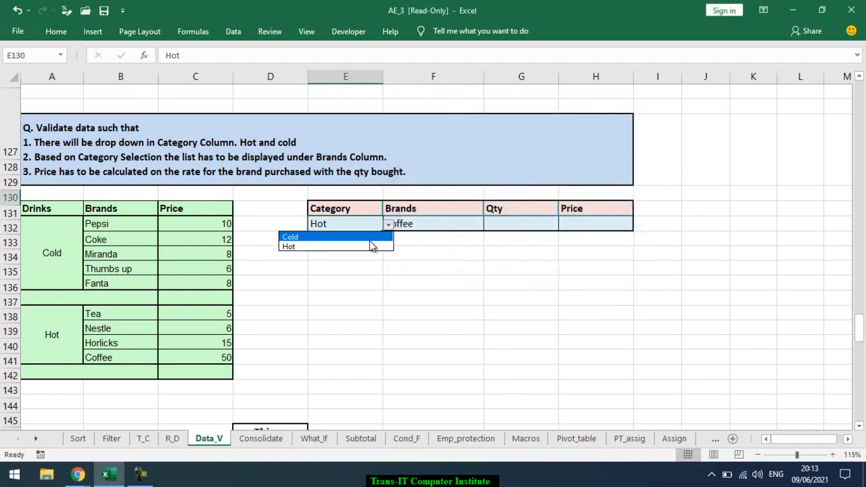
left_click(365, 234)
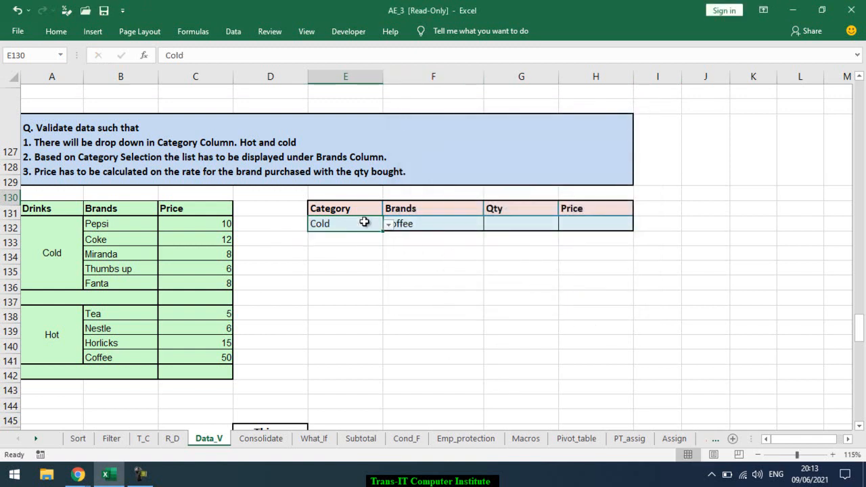
Step: Centre-align the Category and Brands entries in E130:F130
left_click_drag(360, 224, 398, 224)
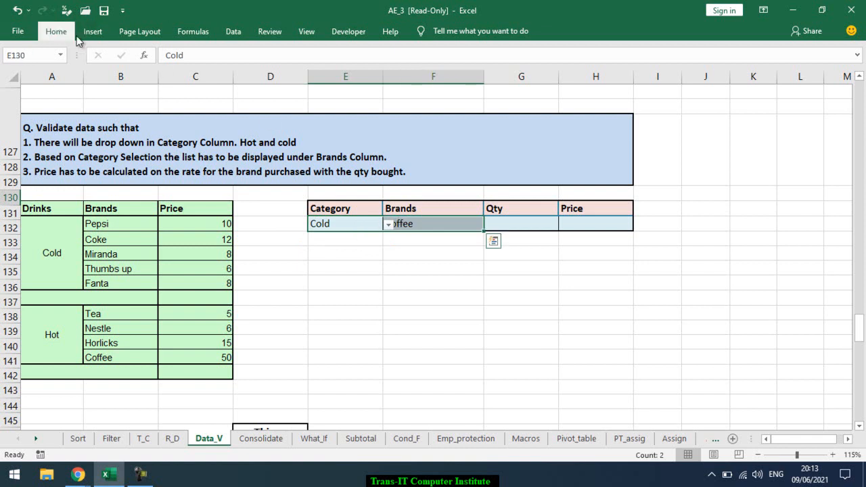
left_click(56, 31)
left_click(235, 74)
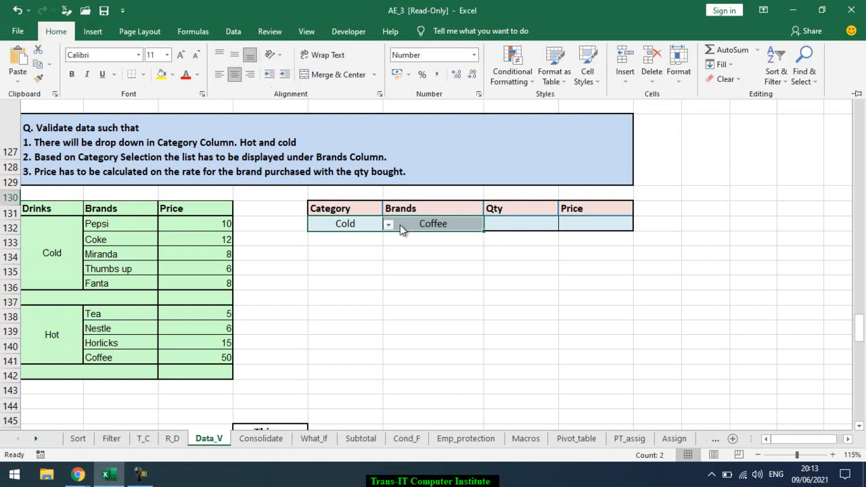
Step: Test the Category drop-down by switching to Hot and back to Cold, and review the Cold and Hot brand lists
left_click(376, 227)
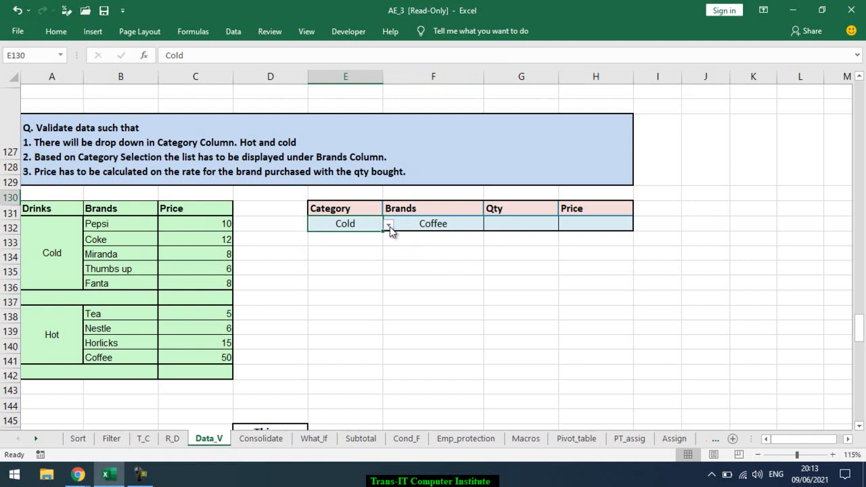
left_click(388, 226)
left_click(376, 248)
left_click(389, 225)
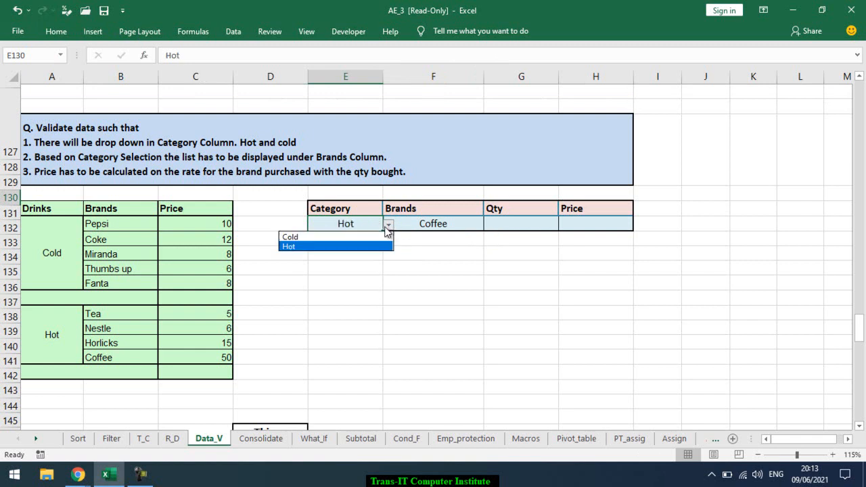
left_click(293, 237)
left_click(416, 223)
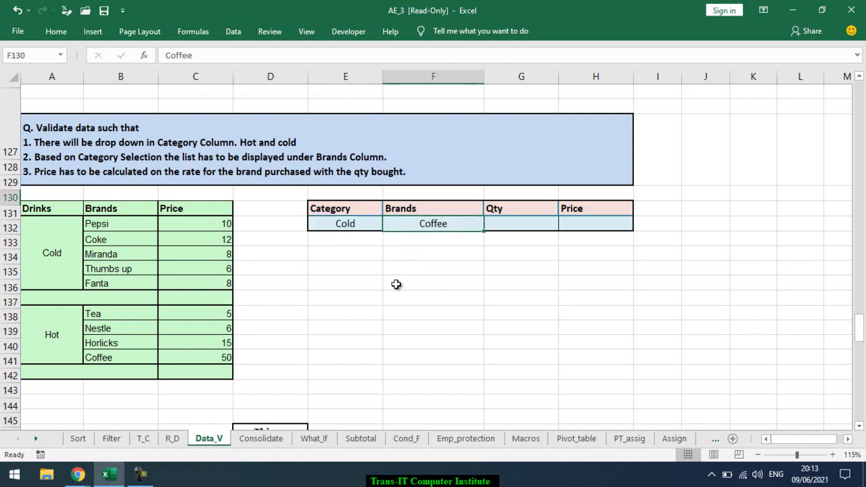
left_click(401, 269)
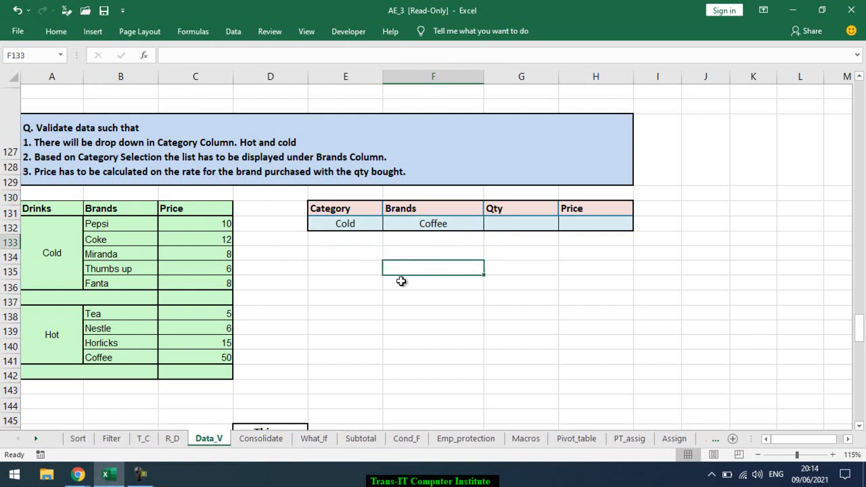
left_click(64, 254)
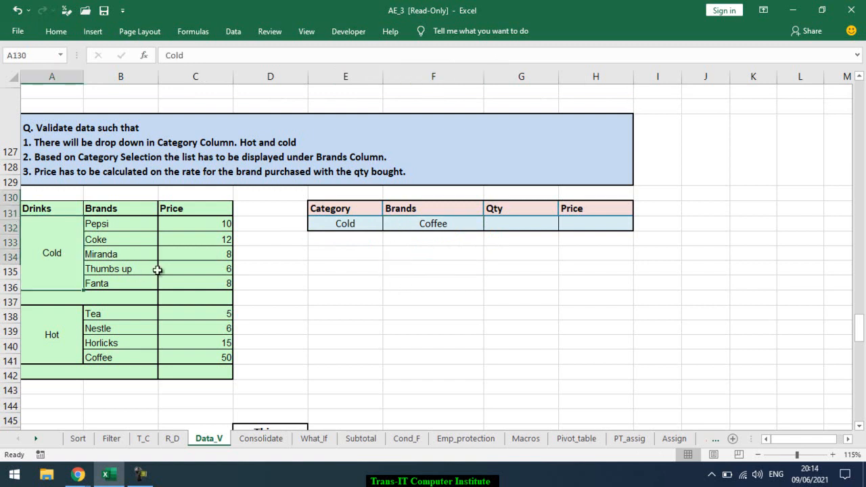
left_click_drag(149, 224, 140, 278)
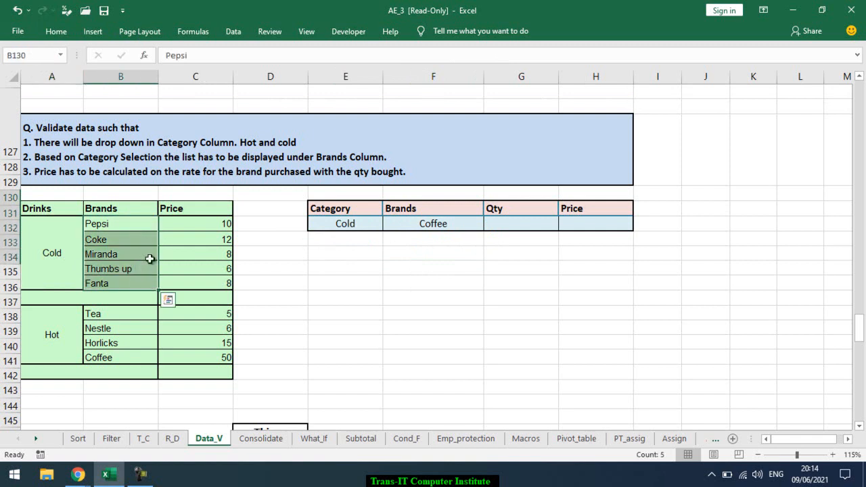
left_click_drag(115, 315, 112, 358)
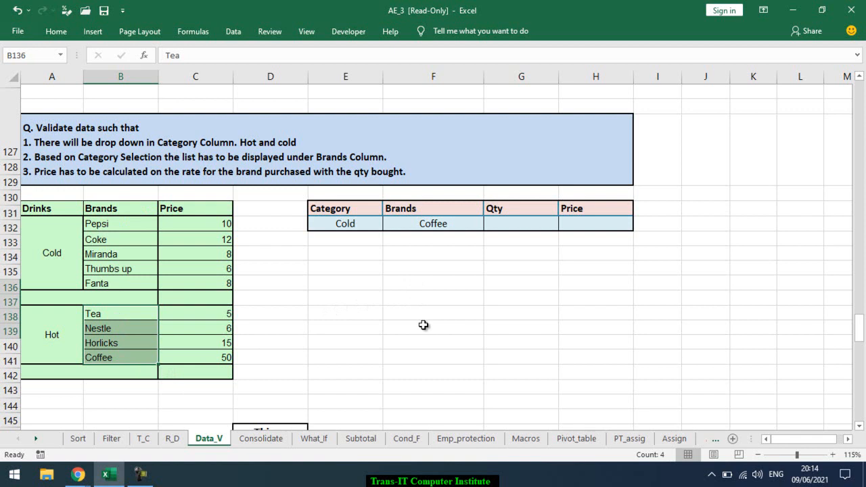
Step: Enter the formula =IF(E130="Cold",$B$130:$B$134,$B$136:$B$139) in cell F133 below the Brands column
left_click(410, 271)
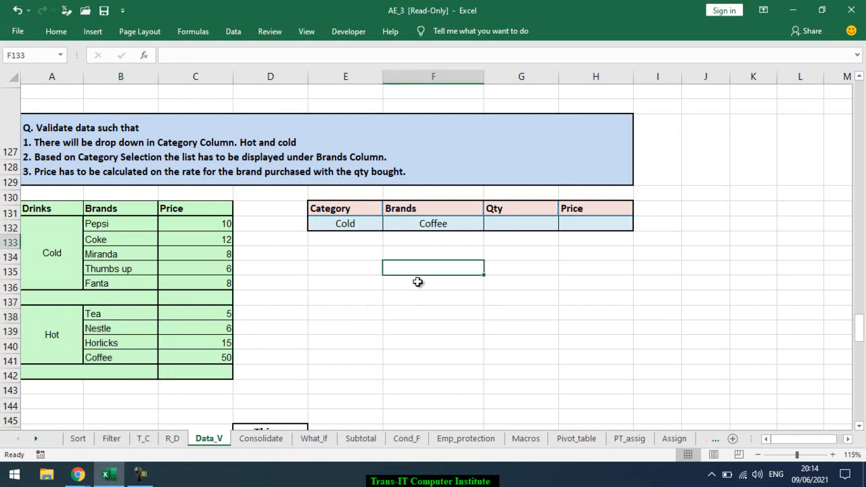
type("=if")
key("Tab")
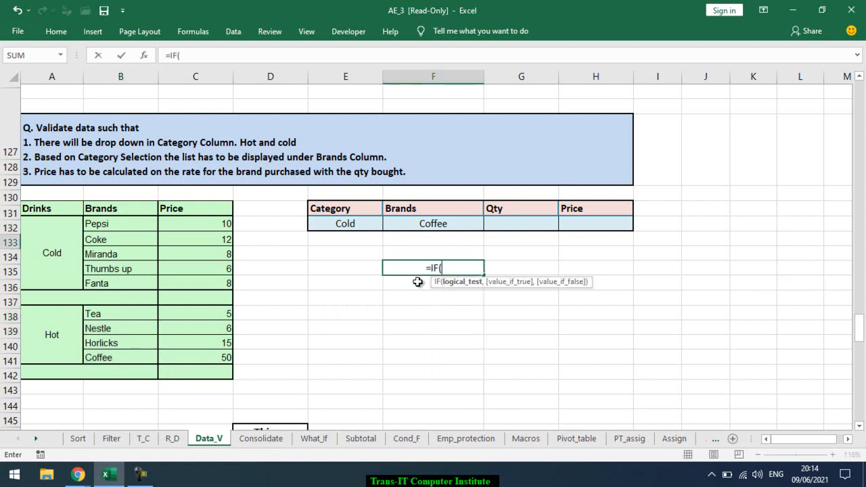
left_click(344, 224)
type("=\"COld\",")
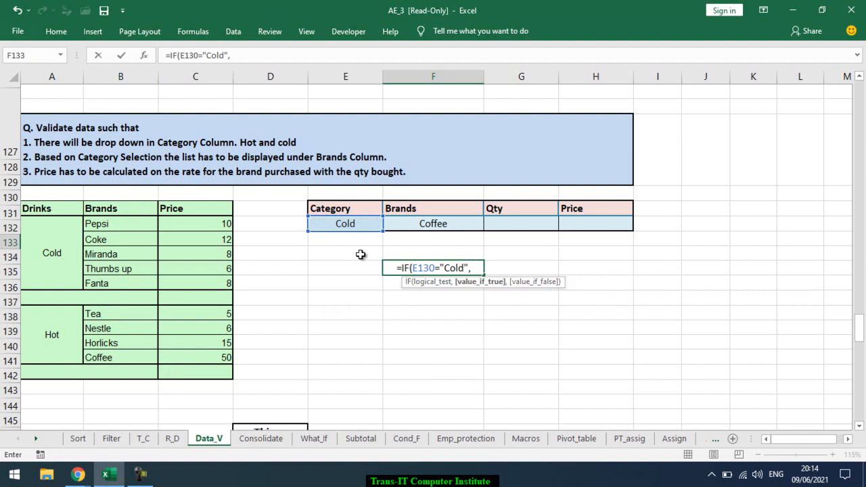
left_click_drag(134, 228, 135, 282)
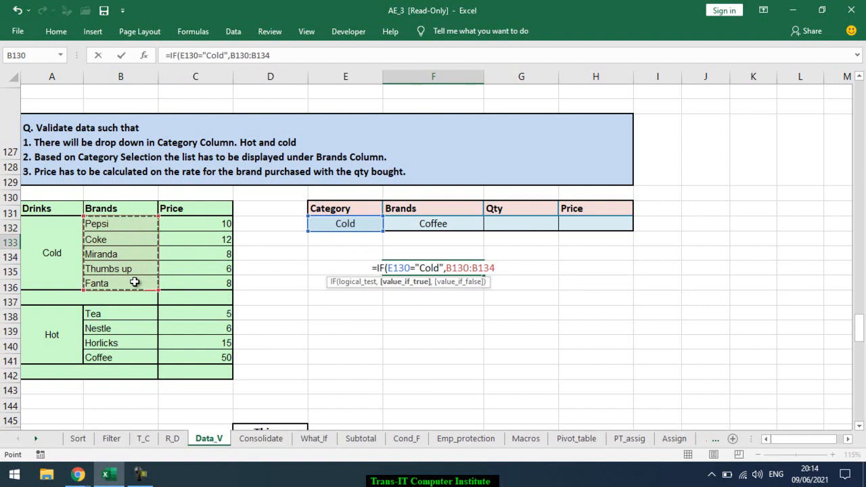
key("F4")
type(",")
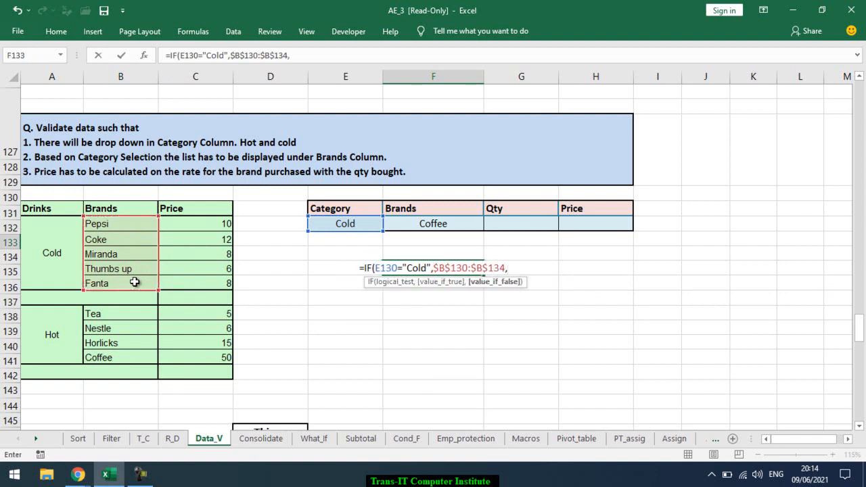
left_click_drag(95, 314, 105, 353)
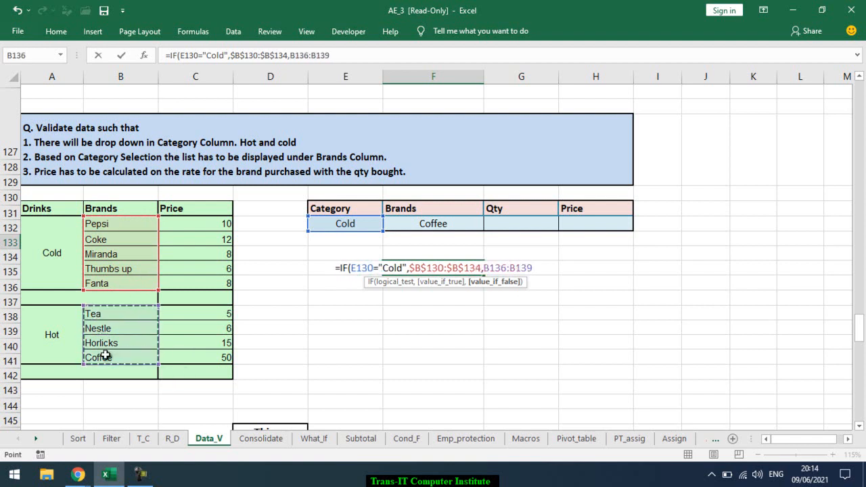
key("F4")
key("Return")
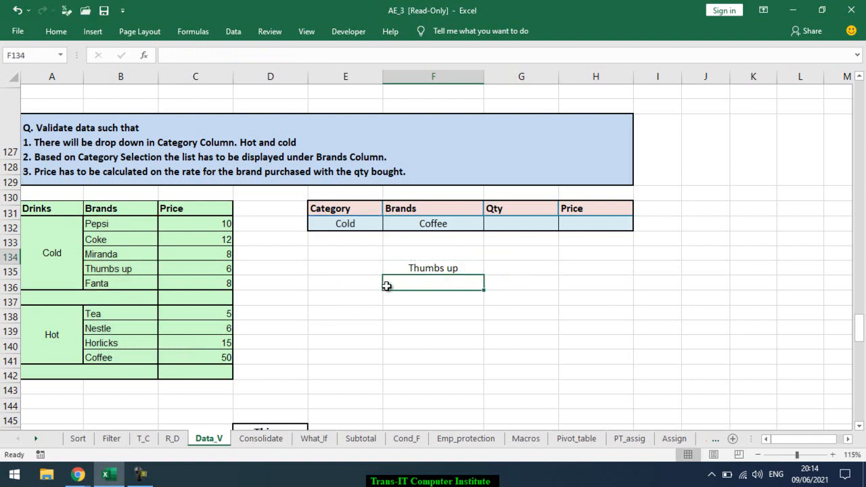
double_click(410, 269)
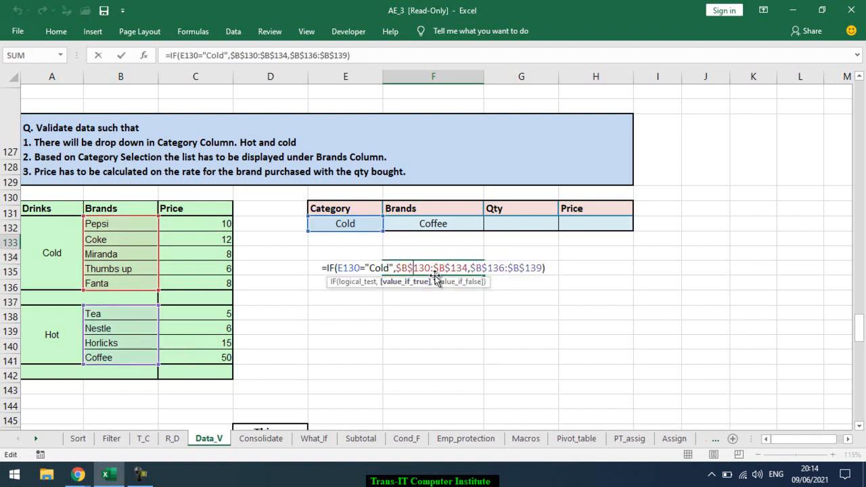
left_click_drag(549, 270, 409, 257)
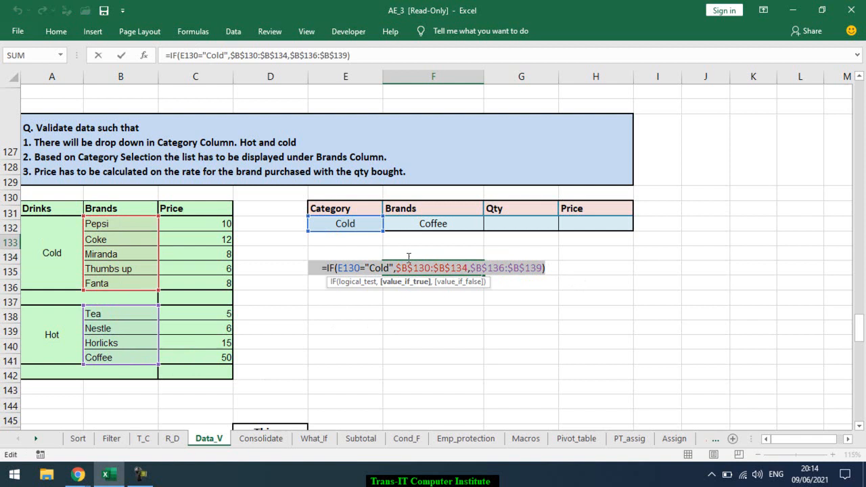
type("=")
left_click(335, 251)
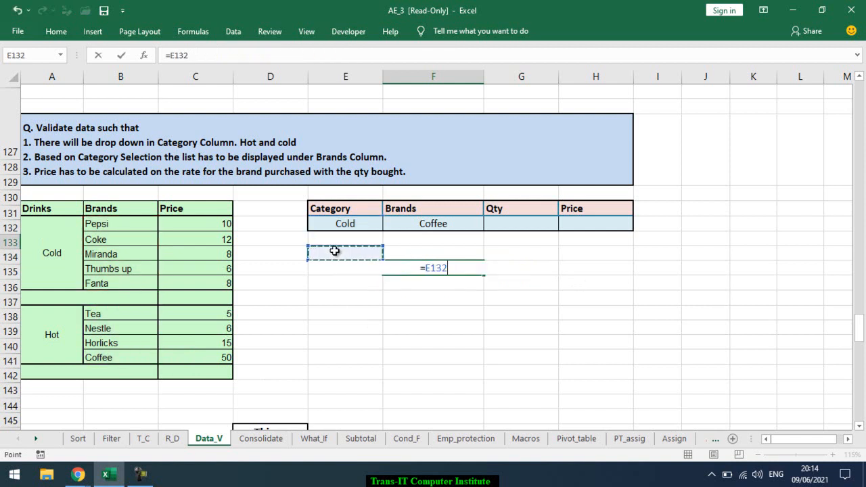
key("Escape")
Step: Copy the F133 formula text with the E130 reference made absolute as $E$130, and leave the cell without keeping the edit
double_click(418, 268)
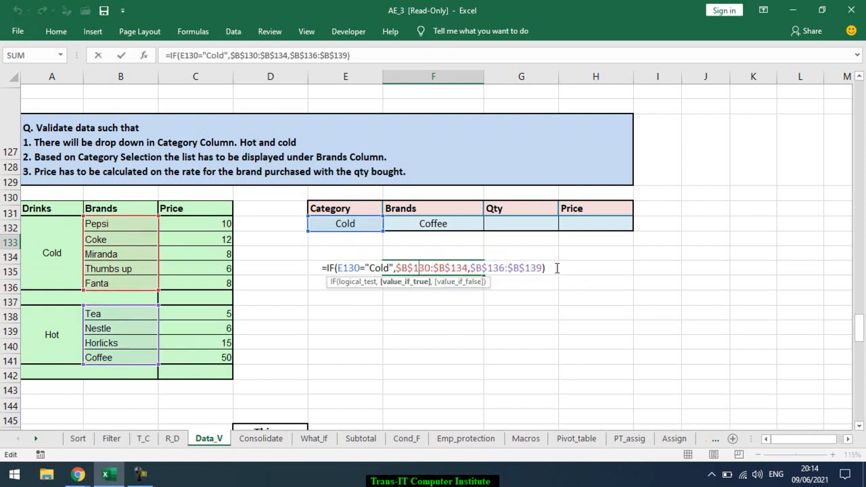
left_click_drag(547, 268, 311, 268)
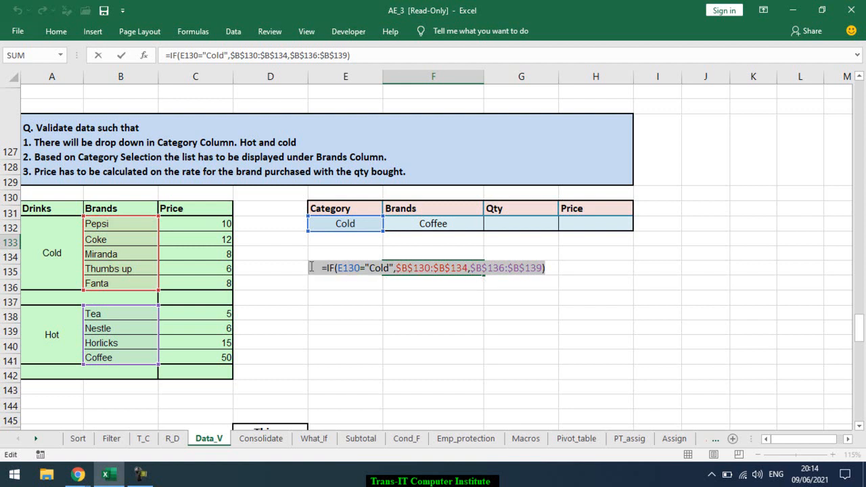
left_click(351, 268)
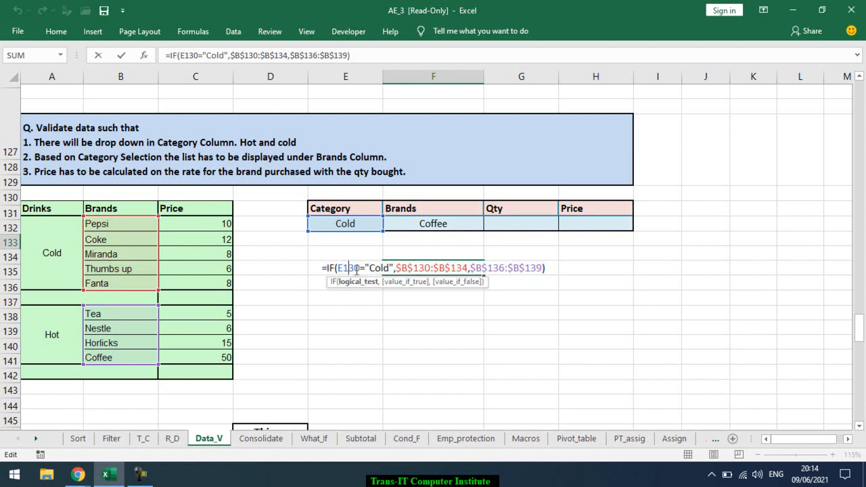
key("F4")
left_click_drag(373, 55, 203, 42)
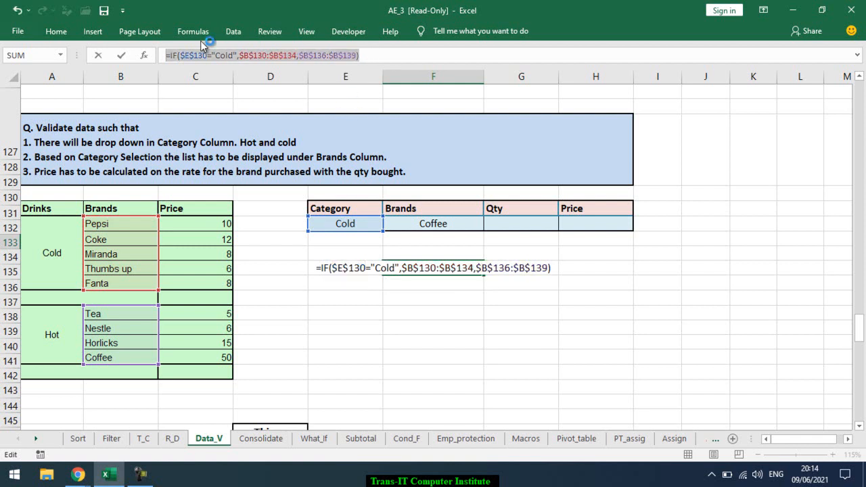
key("ctrl+Return")
left_click(416, 223)
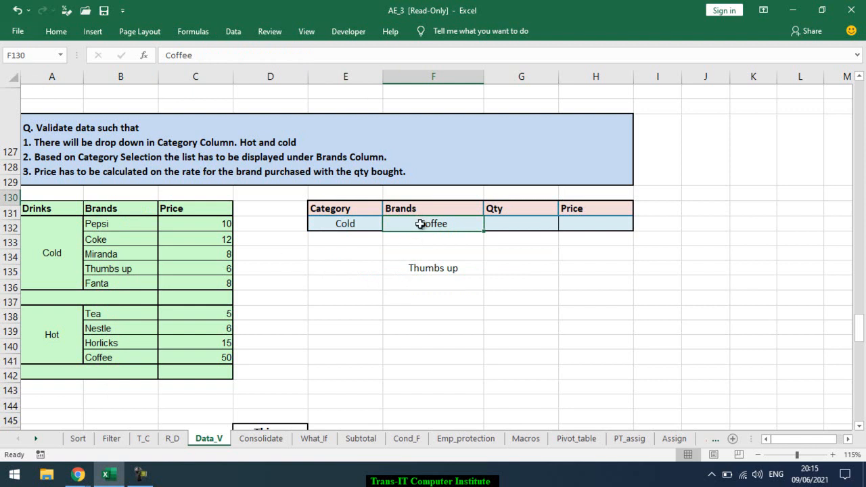
double_click(412, 267)
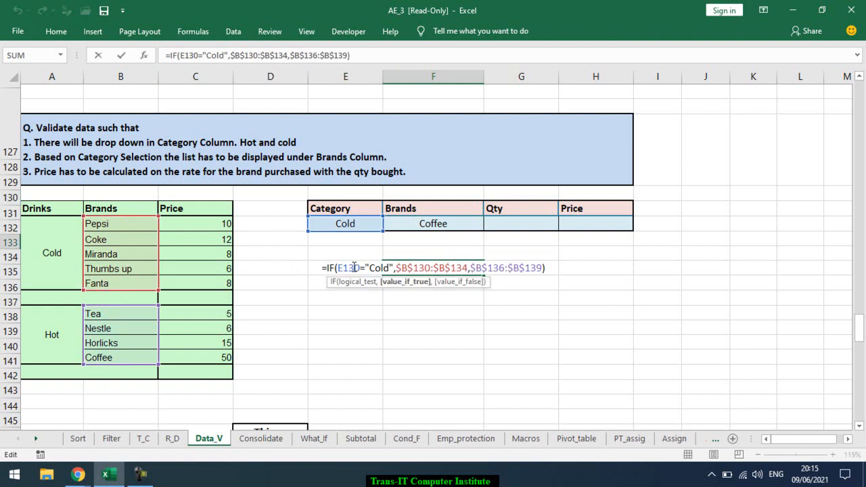
key("Escape")
Step: Apply List data validation to Brands cell F130 using the copied formula =IF($E$130="Cold",$B$130:$B$134,$B$136:$B$139) as the source
left_click(432, 224)
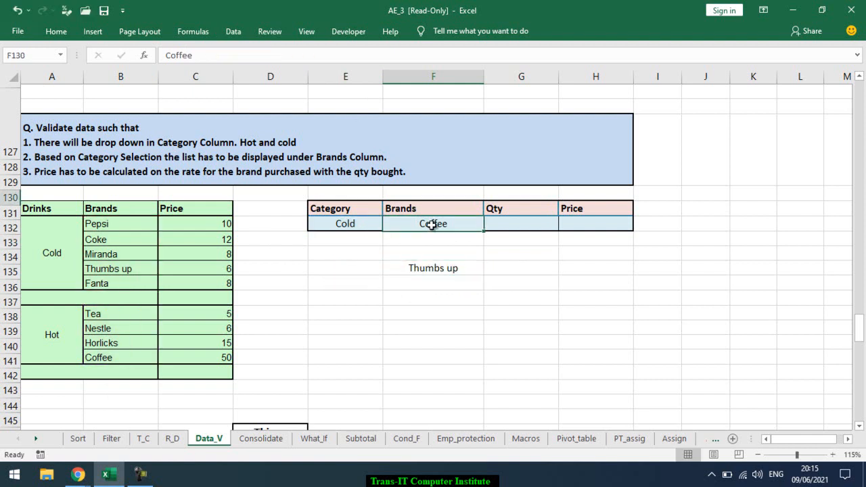
left_click(244, 34)
left_click(477, 77)
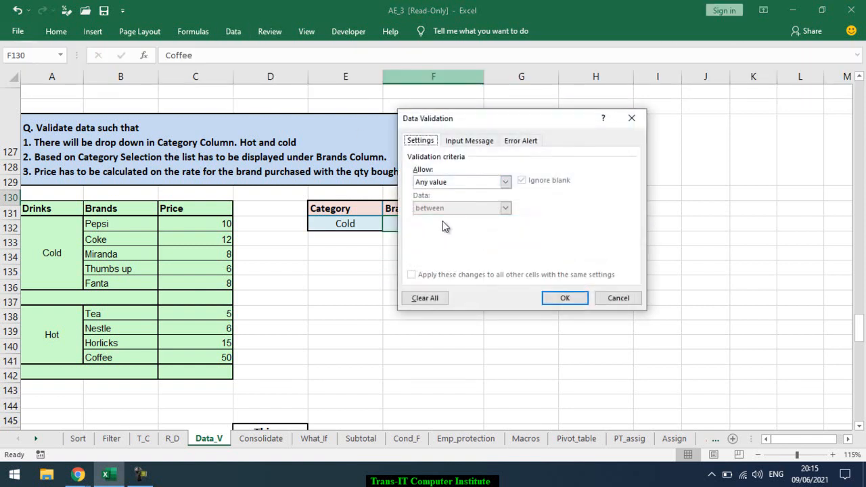
left_click(450, 184)
left_click(450, 217)
left_click(440, 232)
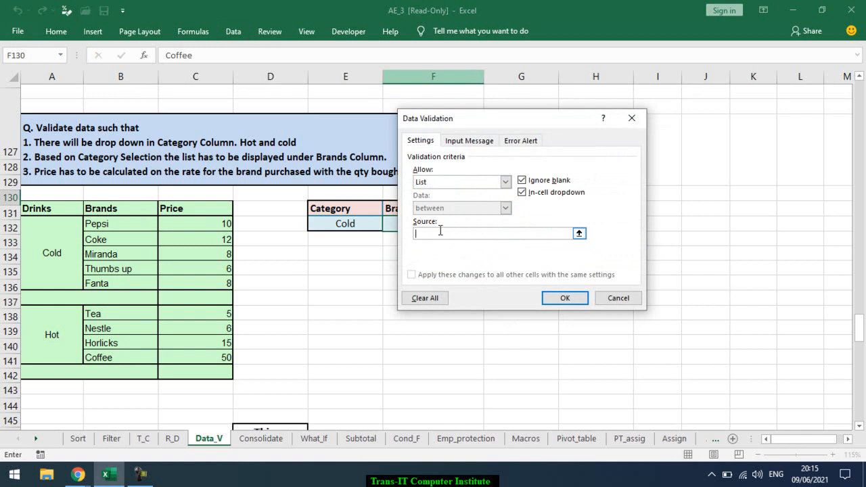
key("ctrl+v")
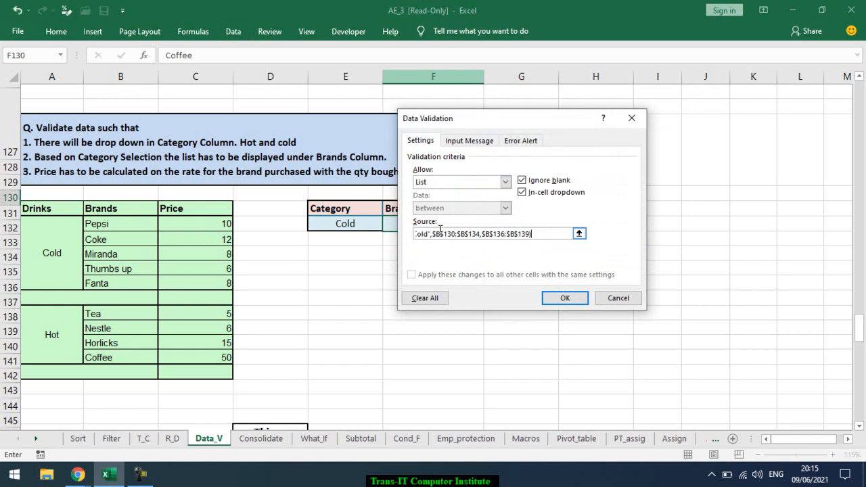
left_click(564, 297)
Step: Set the Category in E130 to Hot and review the brands offered in F130
left_click(359, 226)
left_click(389, 225)
left_click(376, 247)
left_click(467, 224)
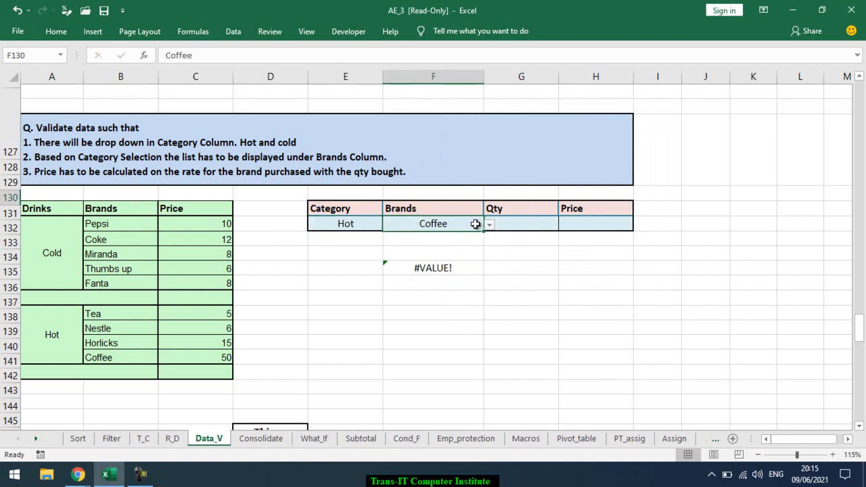
left_click(488, 225)
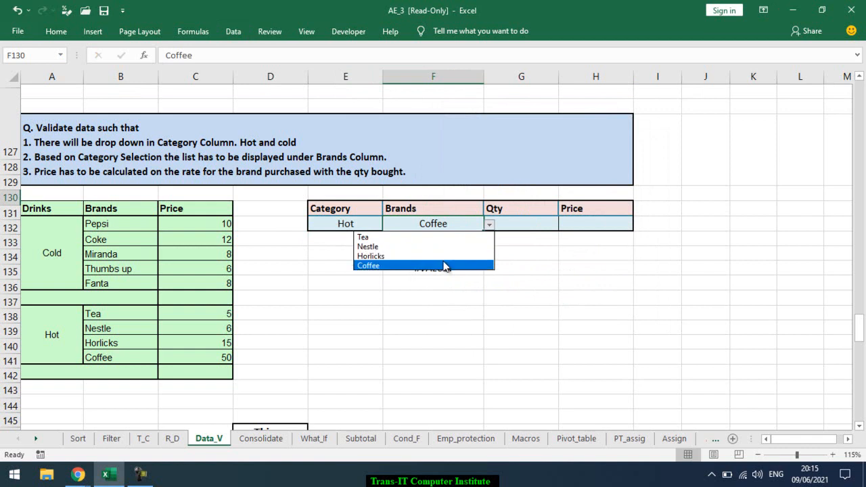
left_click(443, 295)
Step: Delete the helper formula in F133 and test the drop-downs with Category Cold and brand Thumbs up
left_click(443, 268)
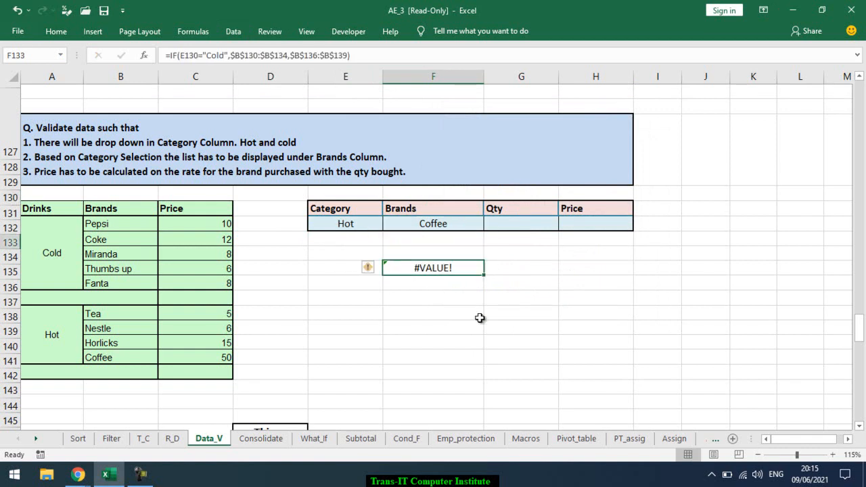
key("Delete")
left_click(363, 225)
left_click(388, 225)
left_click(379, 235)
left_click(420, 226)
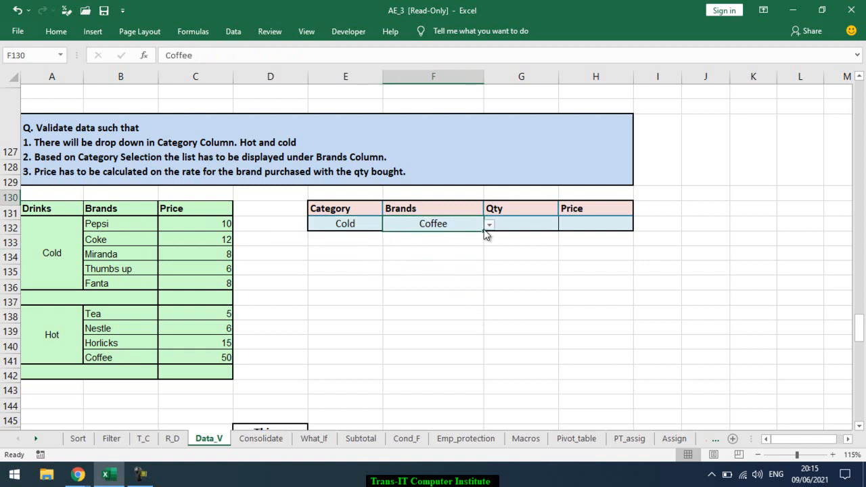
left_click(489, 224)
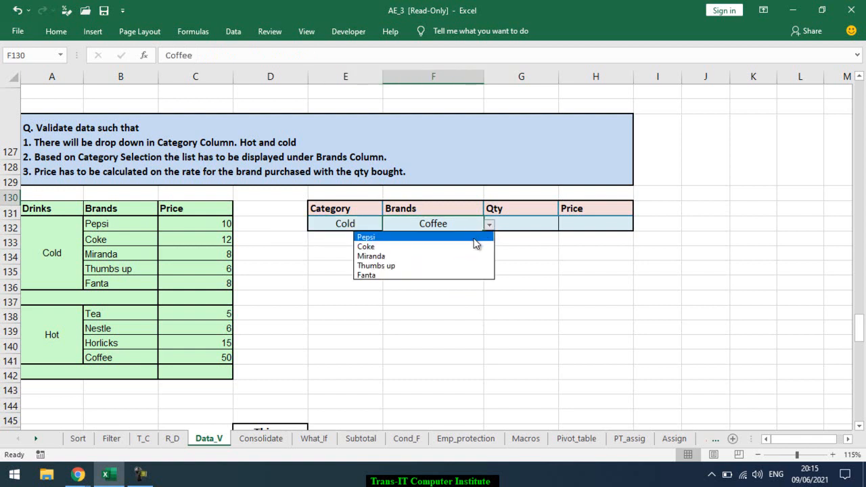
left_click(445, 267)
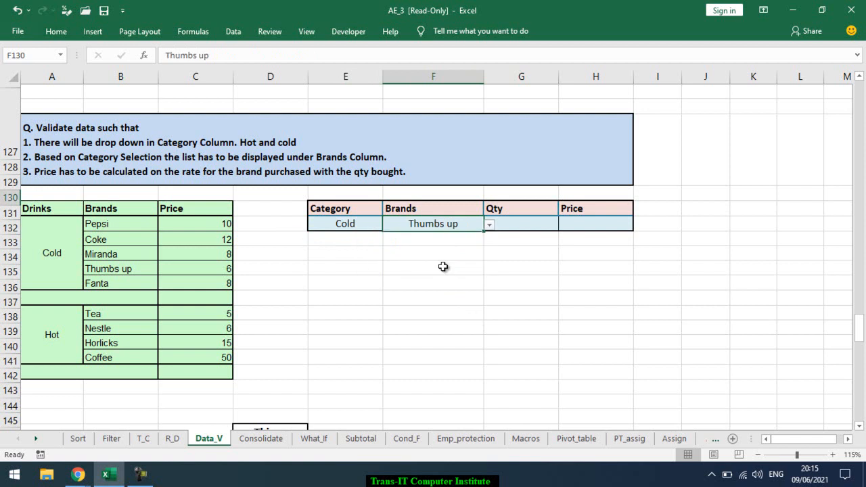
Step: Undo the drop-down test selections and the deletion of the F133 helper formula
left_click(436, 269)
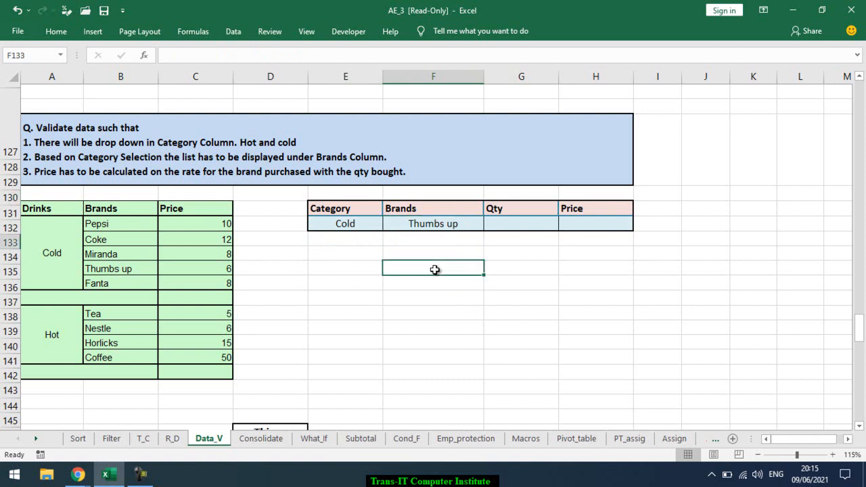
key("ctrl+z")
key("ctrl+z")
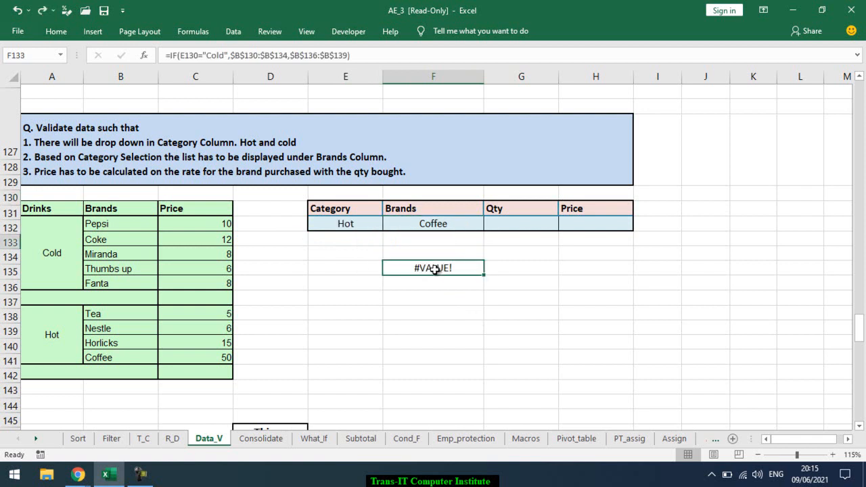
key("ctrl+z")
Step: Make the E130 reference in the F133 helper formula absolute as $E$130
double_click(435, 268)
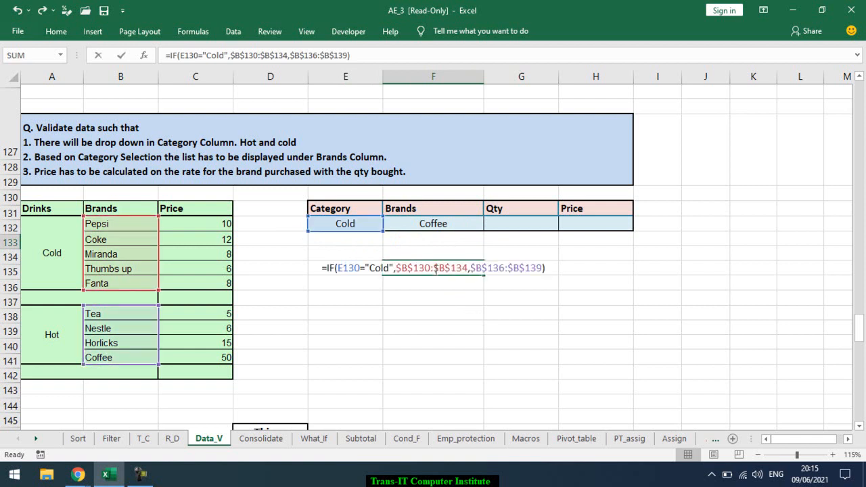
left_click(356, 269)
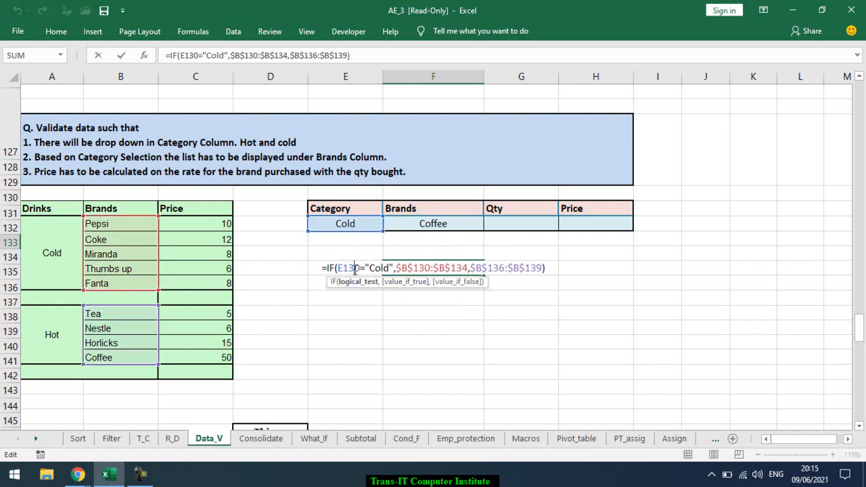
key("F4")
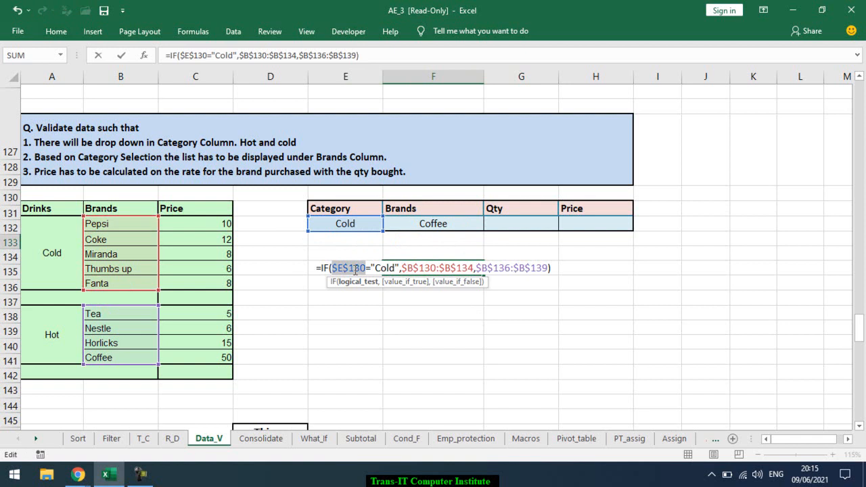
key("Return")
Step: Review the F133 helper formula and check the list source in the data validation settings of F130
double_click(403, 270)
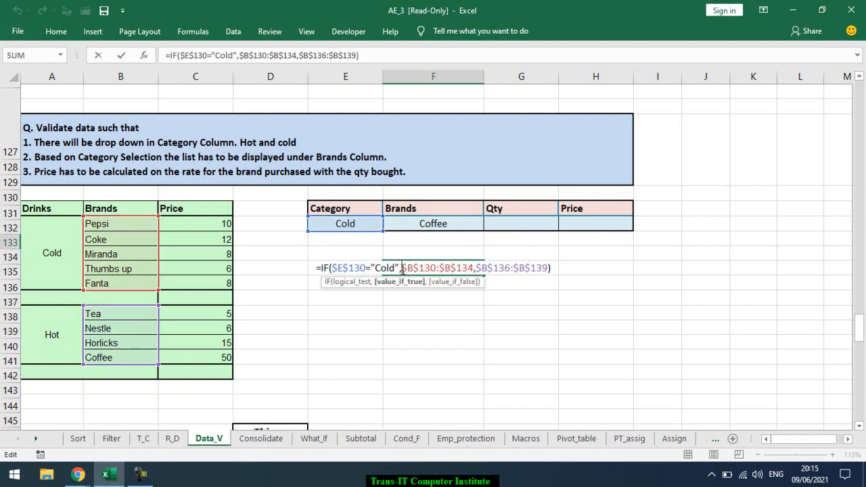
key("Escape")
left_click(437, 226)
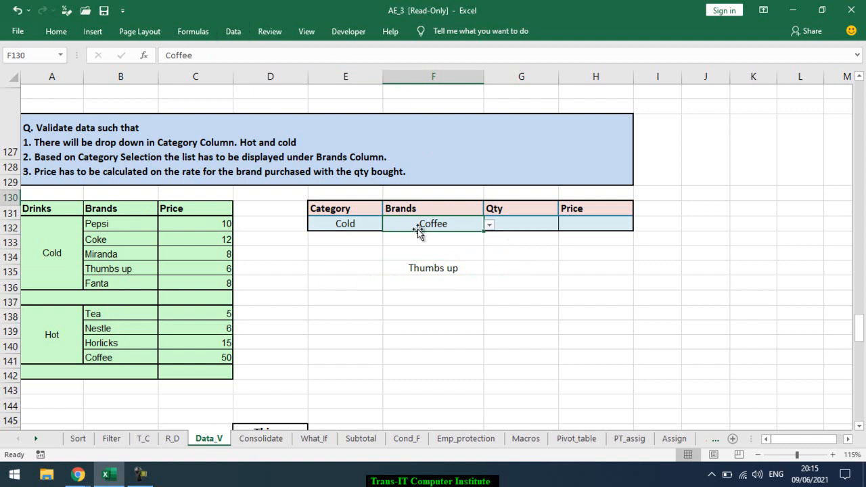
left_click(405, 268)
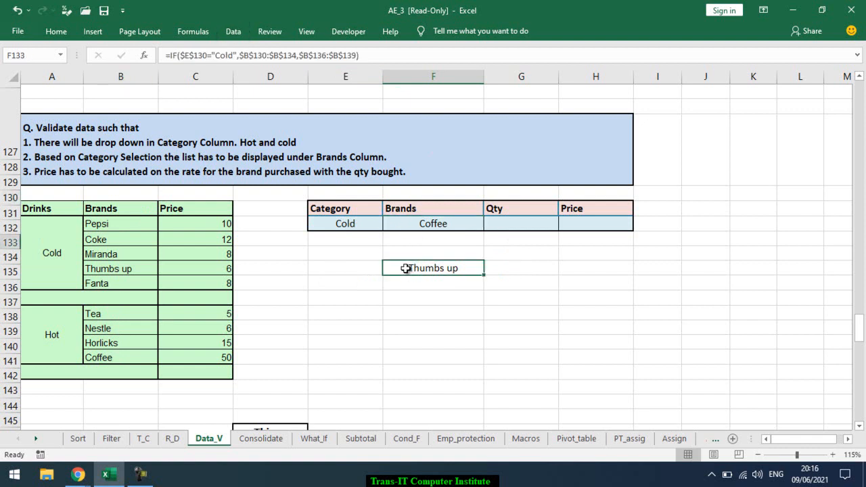
double_click(405, 268)
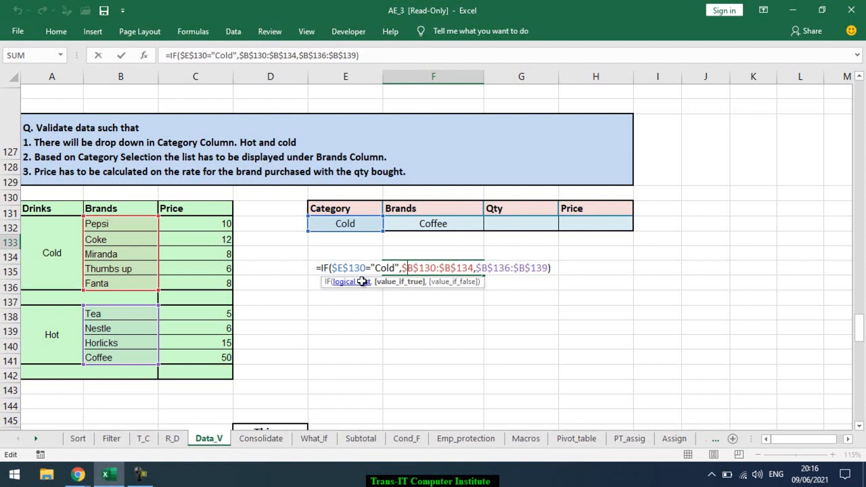
key("ctrl+Return")
left_click(420, 226)
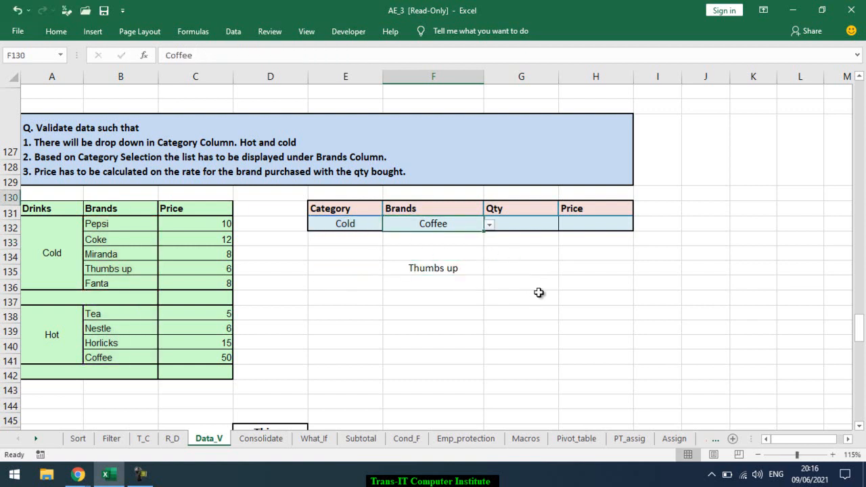
left_click(239, 34)
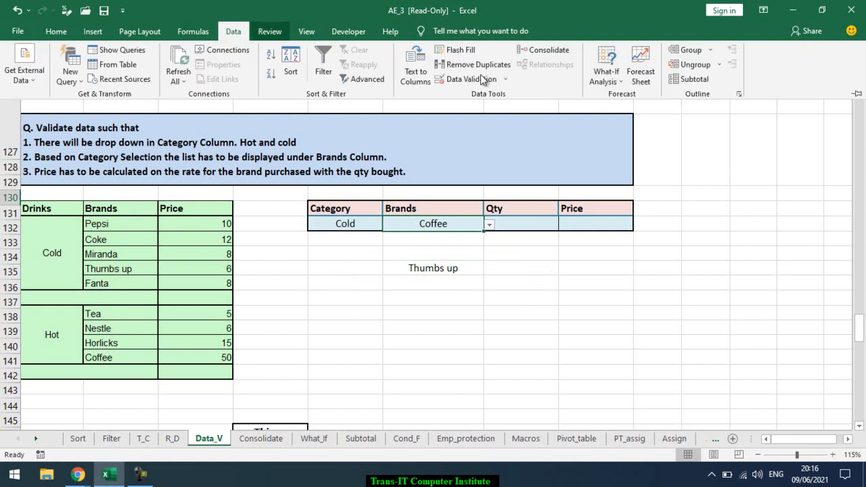
left_click(467, 80)
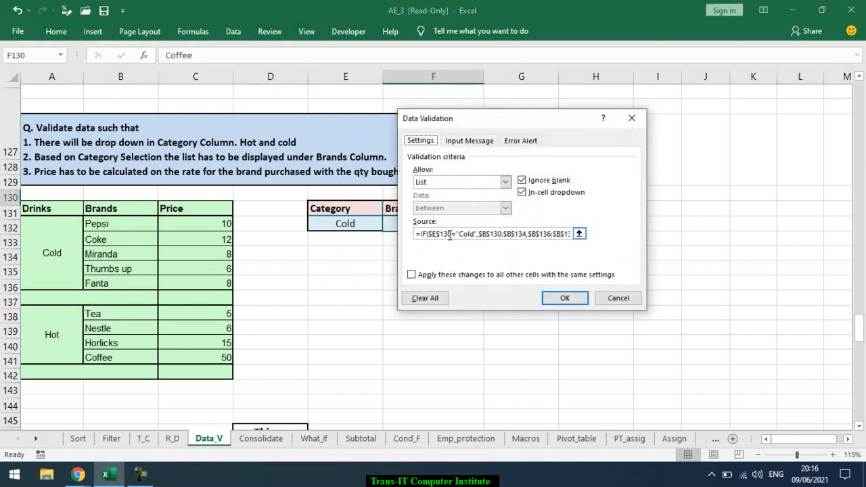
left_click(619, 299)
Step: Test the dependent drop-downs by setting the Category to Hot and the brand to Horlicks
left_click(366, 223)
left_click(389, 224)
left_click(381, 246)
left_click(449, 223)
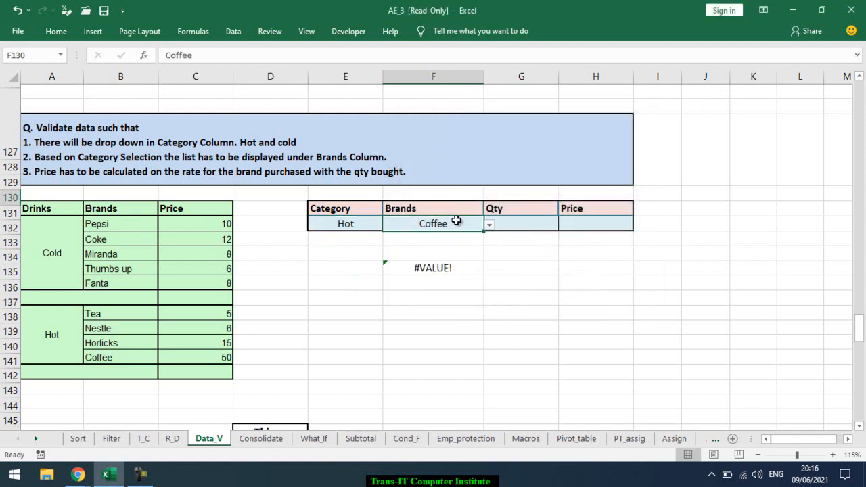
left_click(489, 225)
left_click(471, 255)
Step: Set the Category in E130 to Cold and choose Miranda as the brand in F130
left_click(363, 224)
left_click(389, 226)
left_click(365, 235)
left_click(473, 224)
left_click(489, 226)
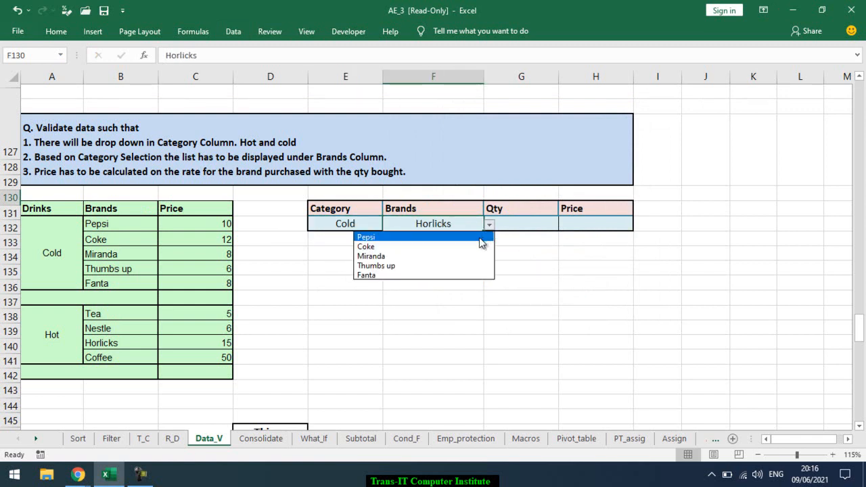
left_click(469, 255)
Step: Enter the formula =VLOOKUP(F130,B130:C139,2,FALSE) in Price cell H130
left_click(515, 222)
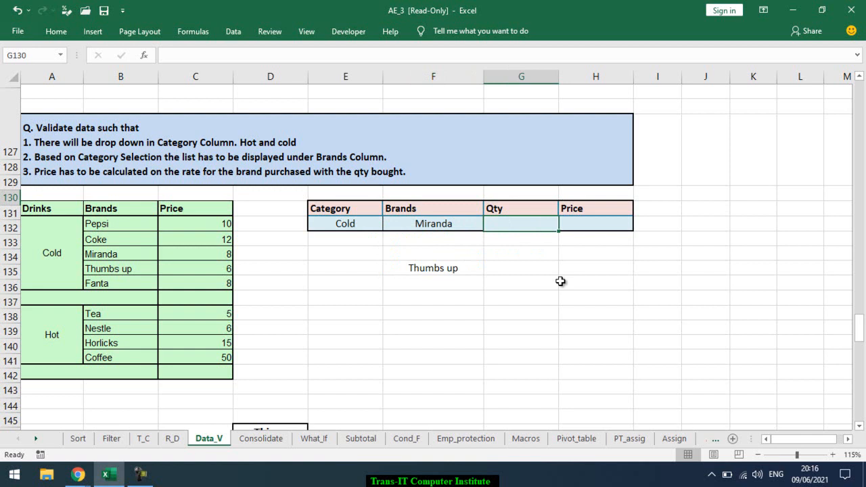
left_click(587, 224)
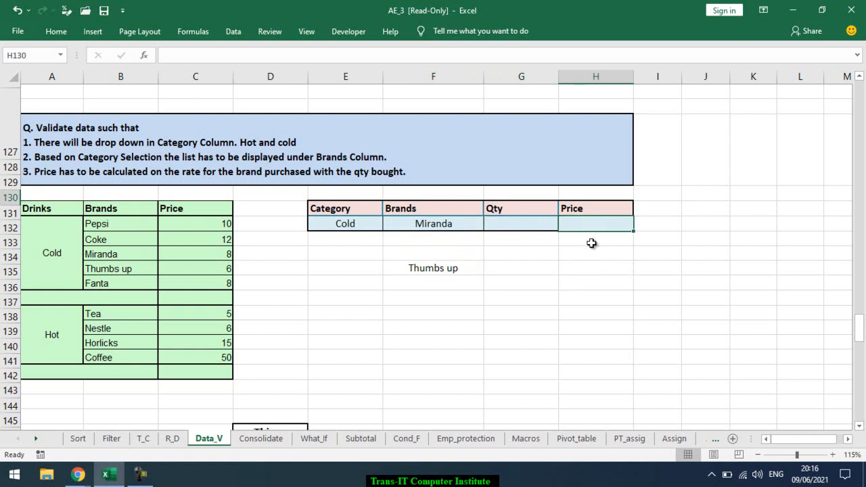
type("=vlo")
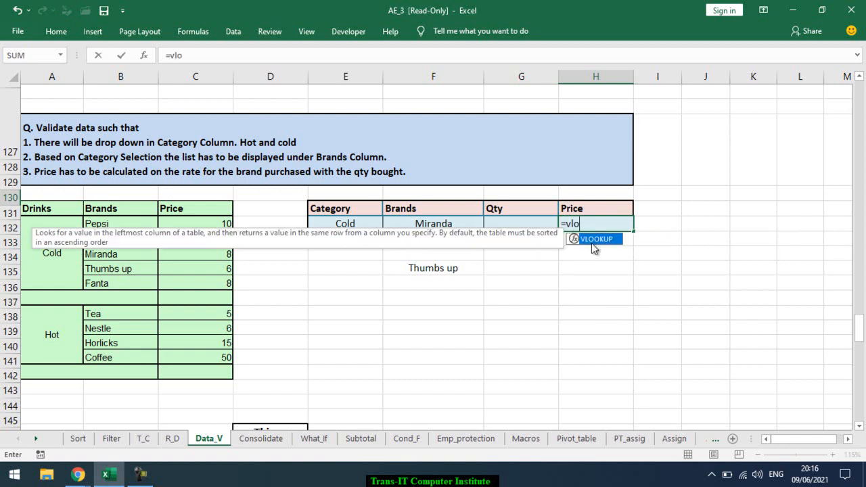
key("Tab")
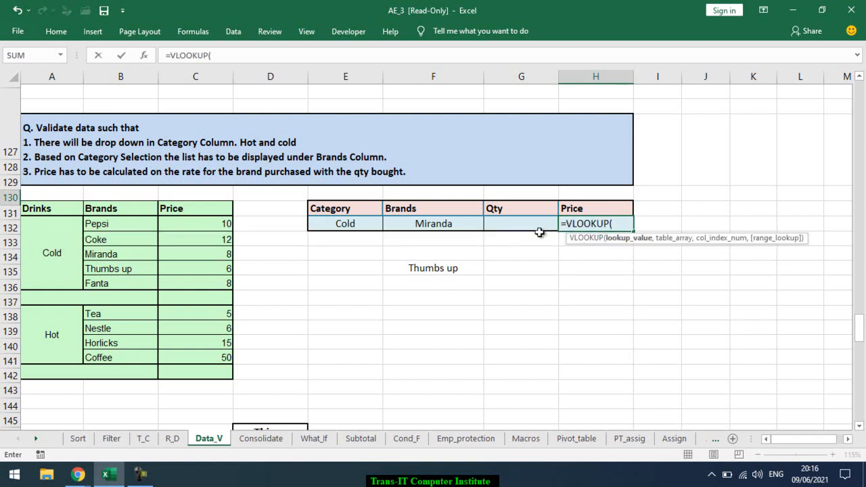
left_click(475, 224)
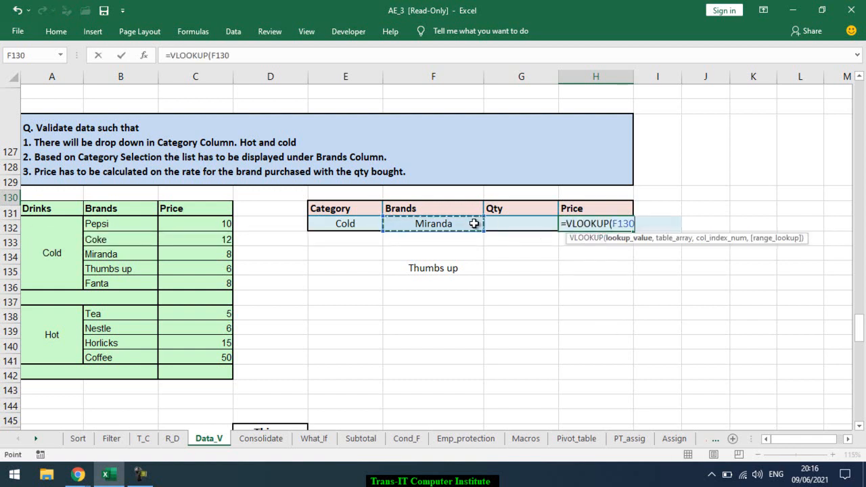
type(",")
left_click_drag(126, 230, 199, 351)
type(",2,")
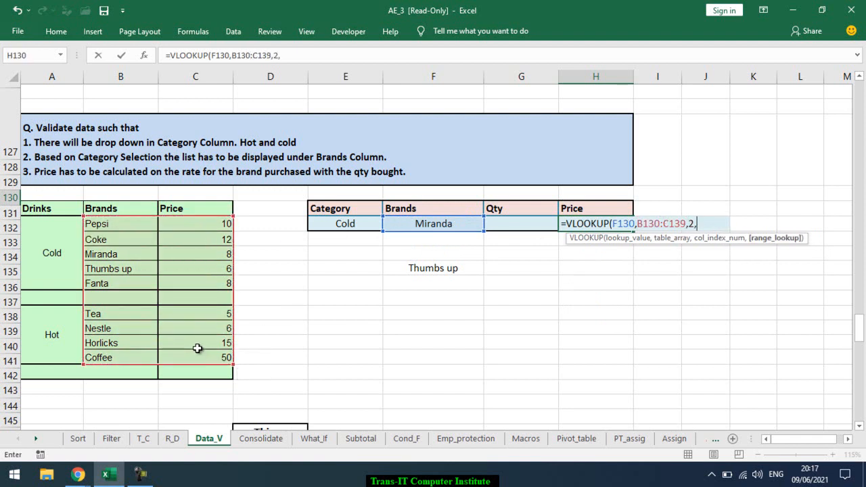
key("Down")
key("Tab")
key("Return")
key("Up")
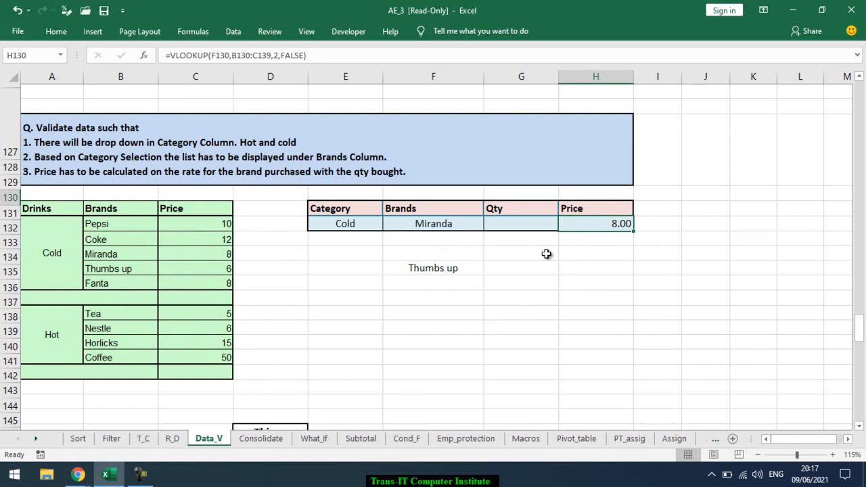
Step: Examine each argument of the H130 VLOOKUP formula against the selected brand and the brand price table B130:C139
left_click(441, 222)
left_click_drag(124, 224, 189, 356)
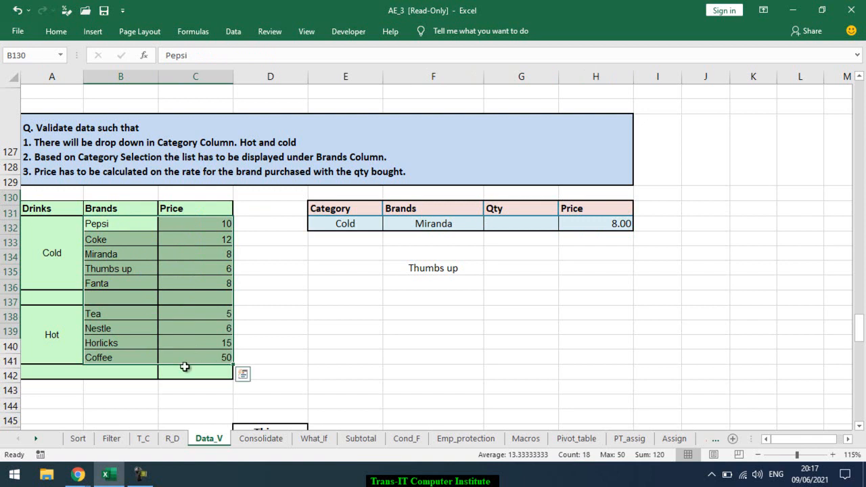
double_click(599, 224)
left_click(605, 238)
left_click(672, 237)
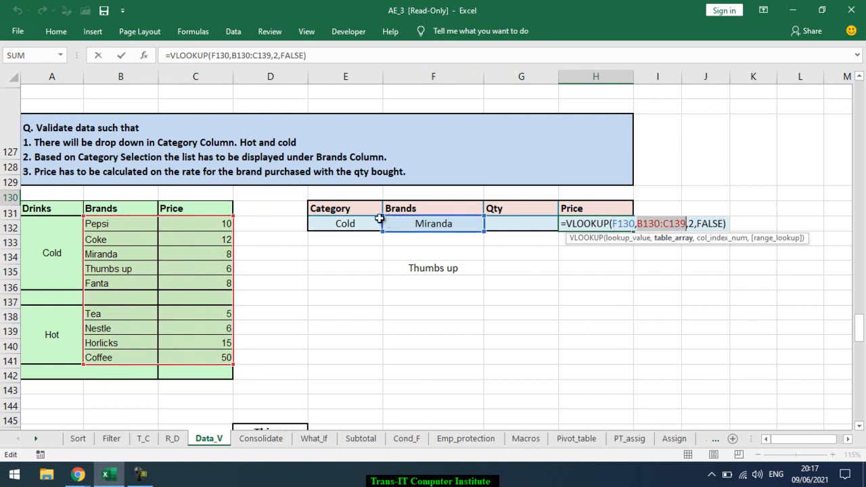
left_click(719, 238)
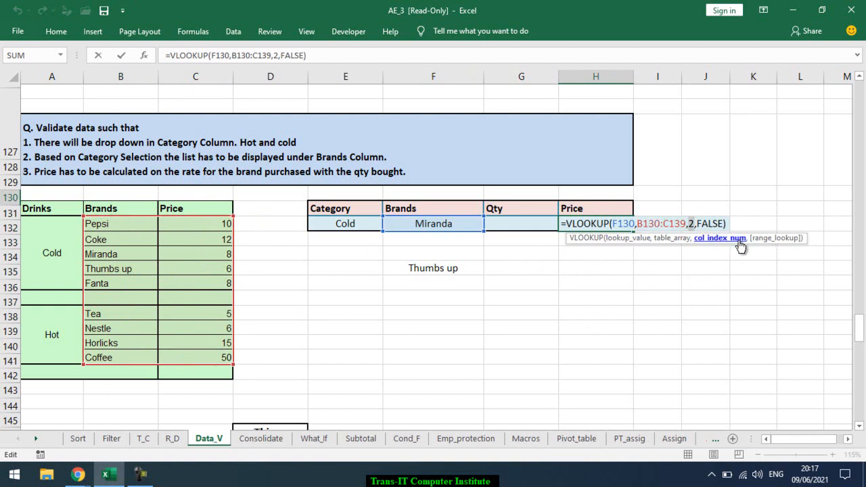
left_click(774, 239)
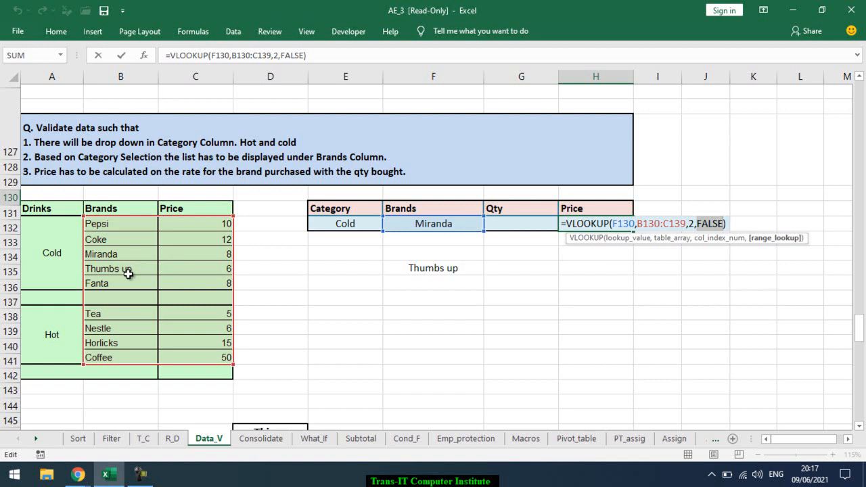
Step: Commit the VLOOKUP formula in Price cell H130 and enter a quantity of 10 in G130
key("ctrl+Return")
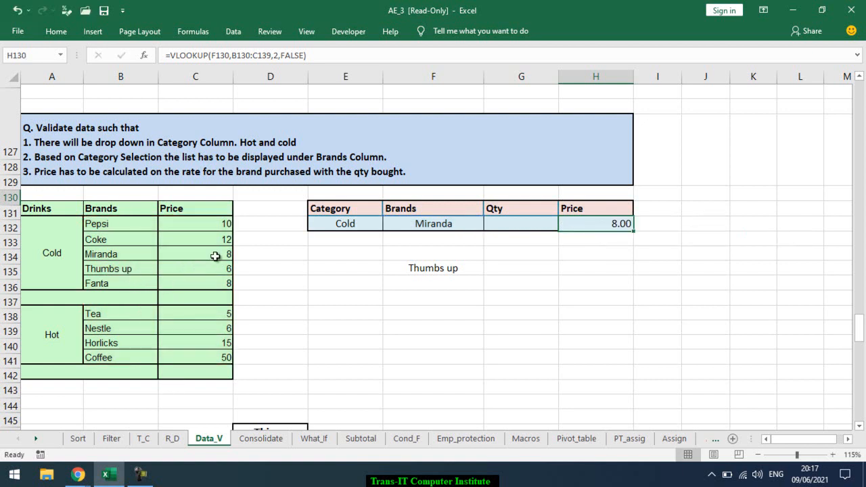
left_click(528, 222)
type("110")
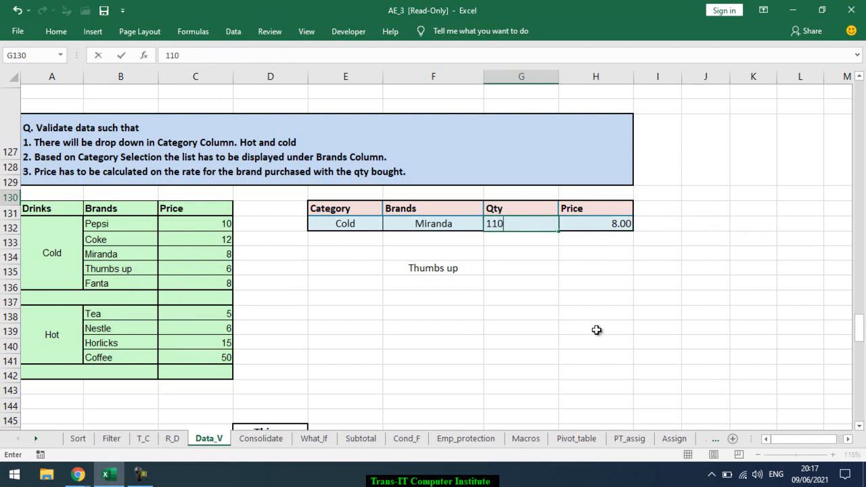
key("BackSpace")
key("BackSpace")
type("0")
key("Tab")
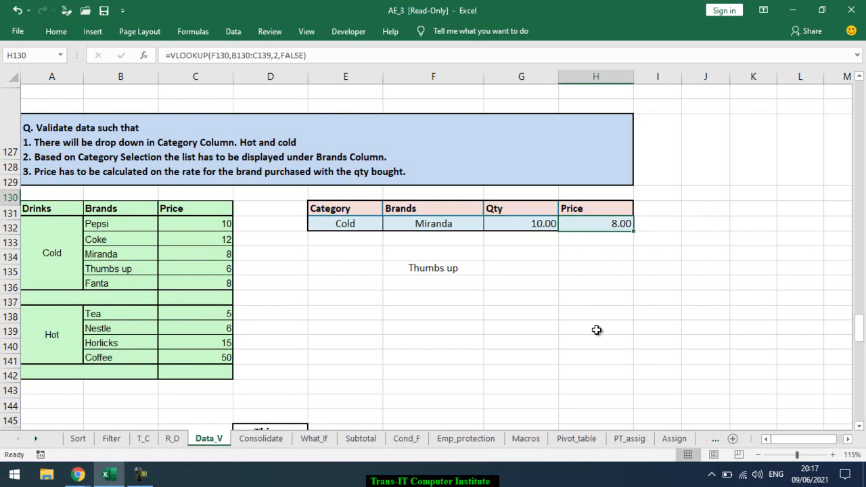
Step: Extend the H130 price formula to multiply by the quantity, giving =VLOOKUP(F130,B130:C139,2,FALSE)*G130
double_click(593, 224)
key("End")
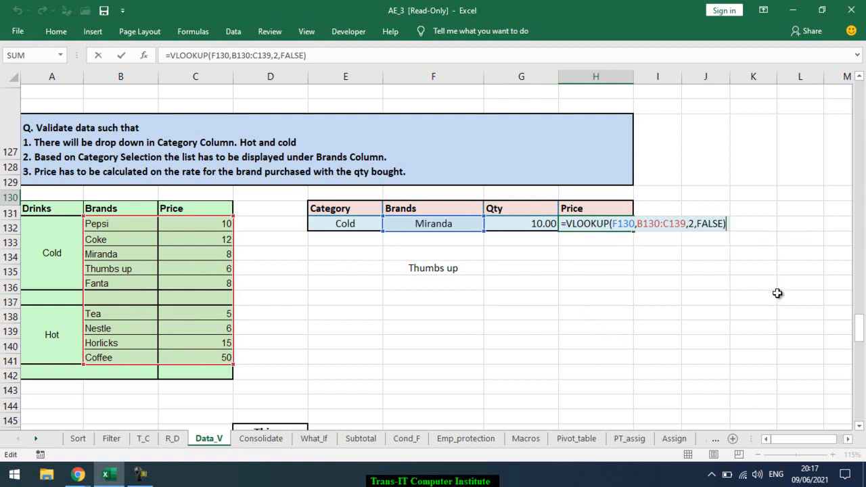
type("*")
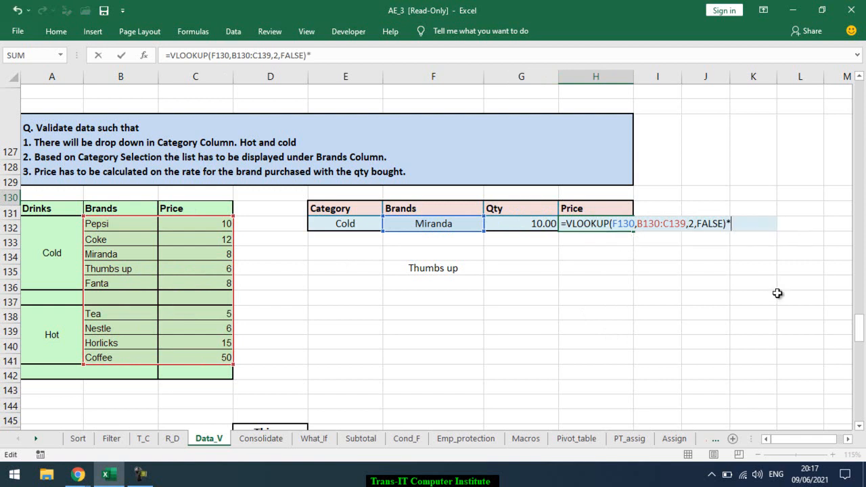
left_click(534, 224)
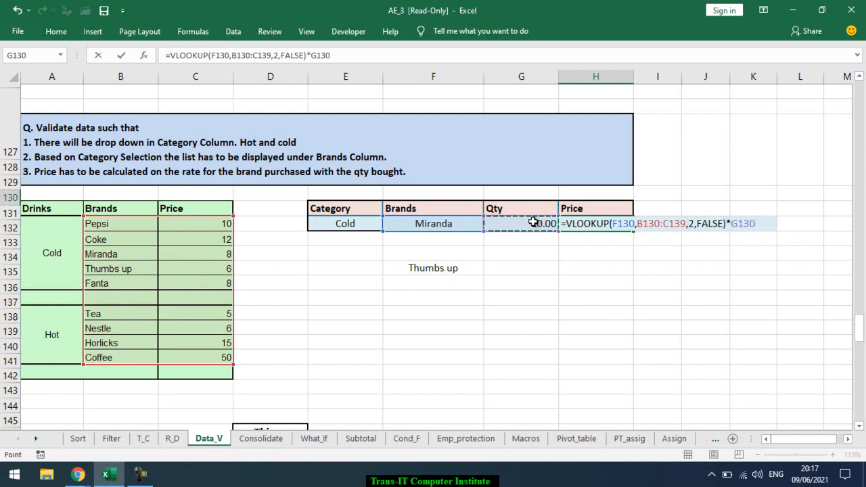
key("Return")
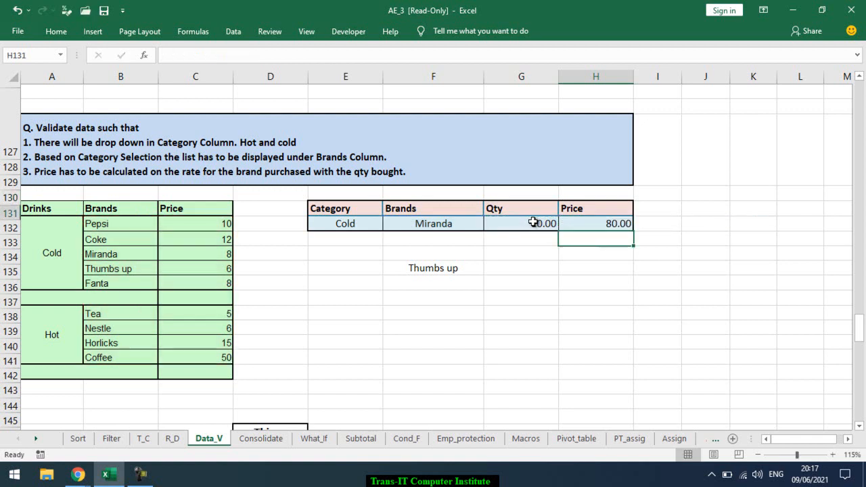
left_click(593, 226)
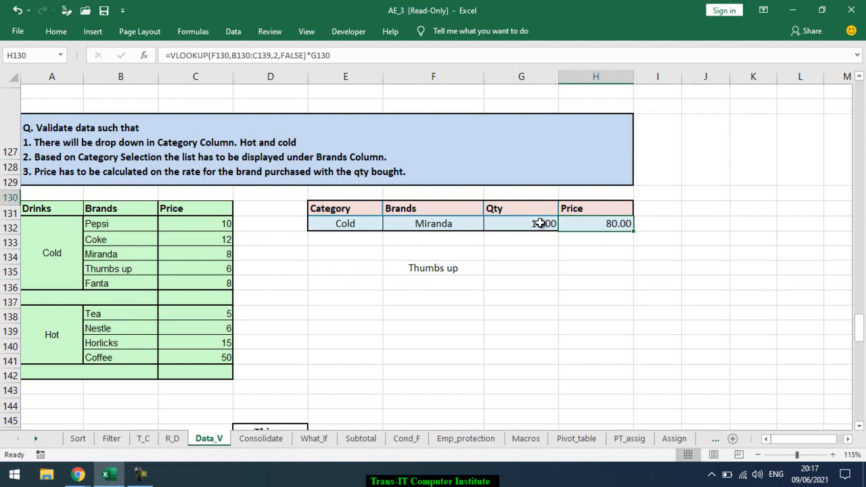
Step: Switch the Category in E130 to Hot and choose Coffee as the brand in F130
left_click(369, 228)
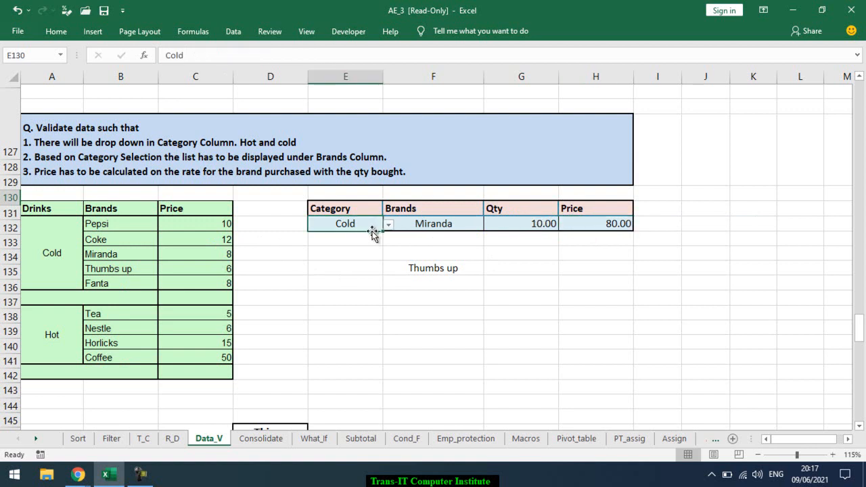
left_click(388, 229)
left_click(367, 246)
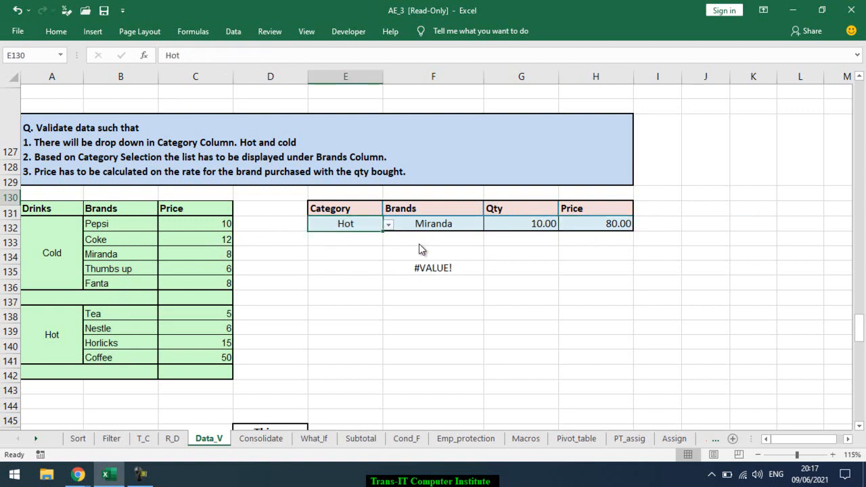
left_click(478, 224)
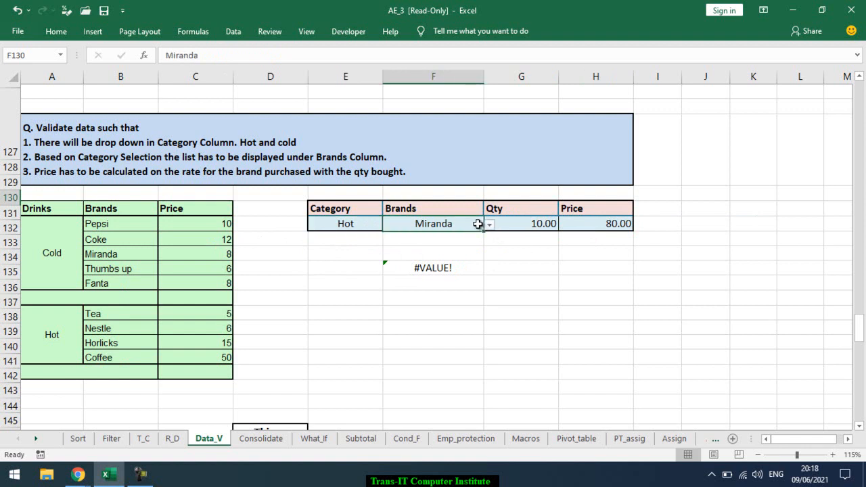
left_click(490, 225)
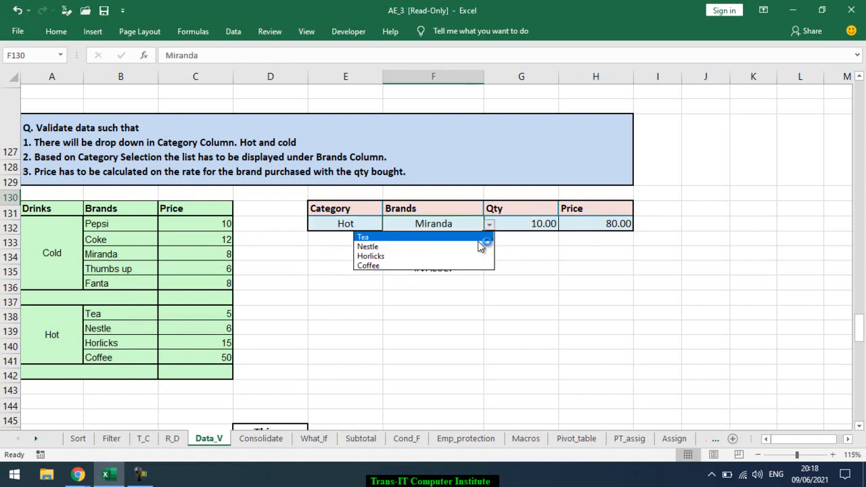
left_click(460, 267)
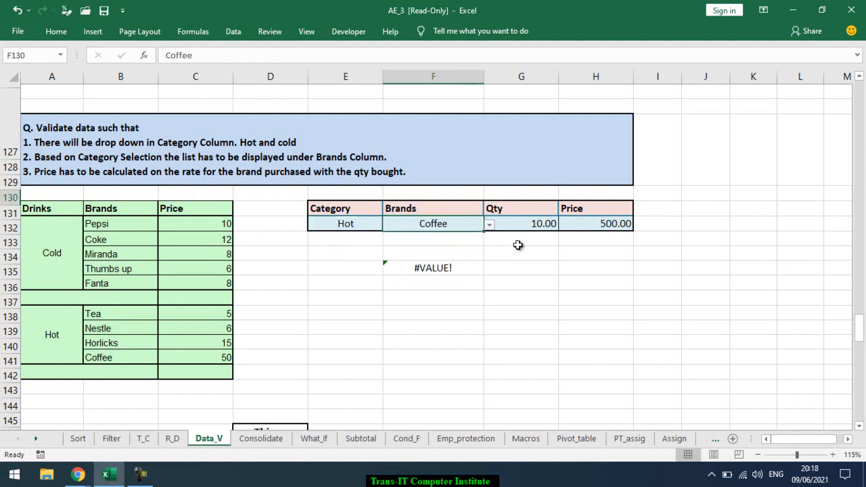
Step: Set the quantity in G130 to 2 and check the calculated price in H130
left_click(525, 226)
type("2")
key("Return")
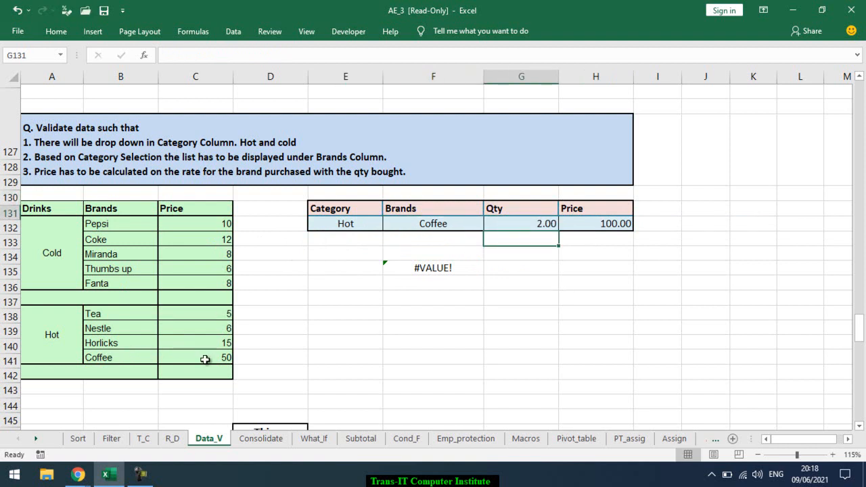
left_click(601, 224)
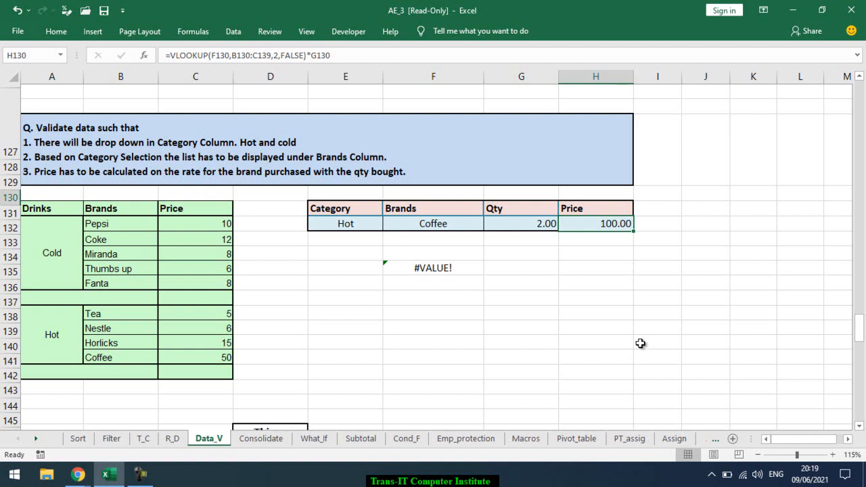
Step: Examine the Things hierarchy for the next exercise, including its Food and Game lists and their item tables
scroll(636, 344, "down", 7)
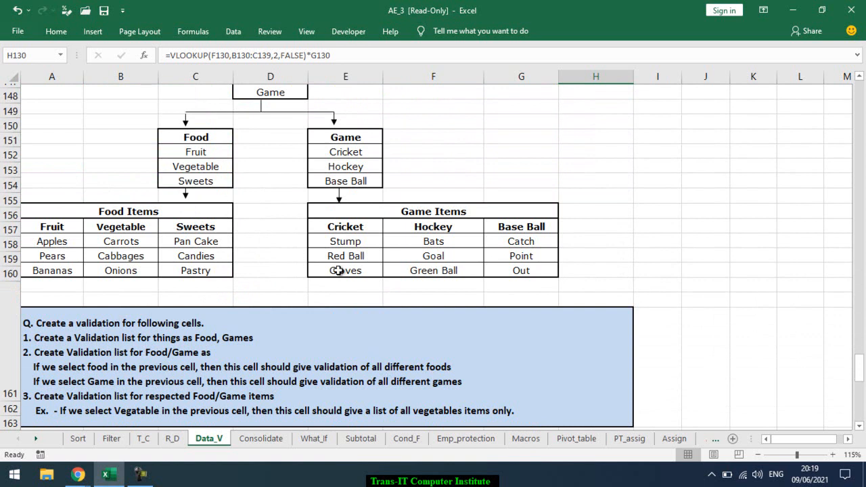
scroll(337, 271, "up", 1)
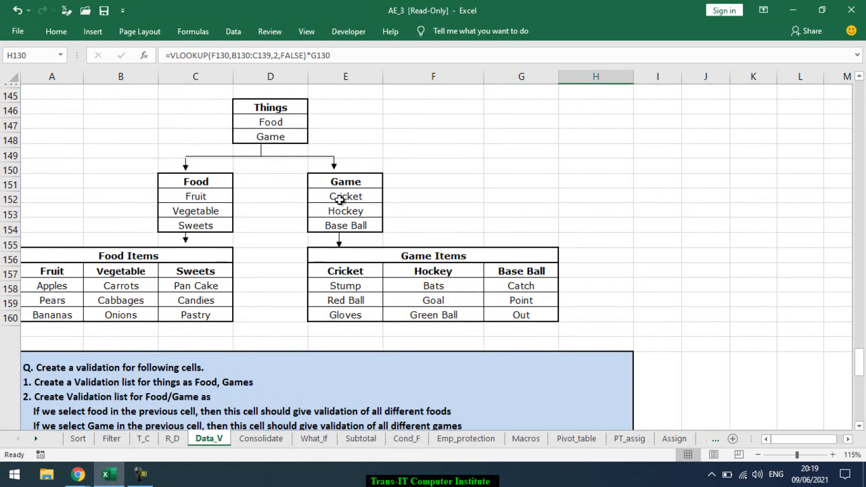
left_click(286, 125)
left_click(195, 182)
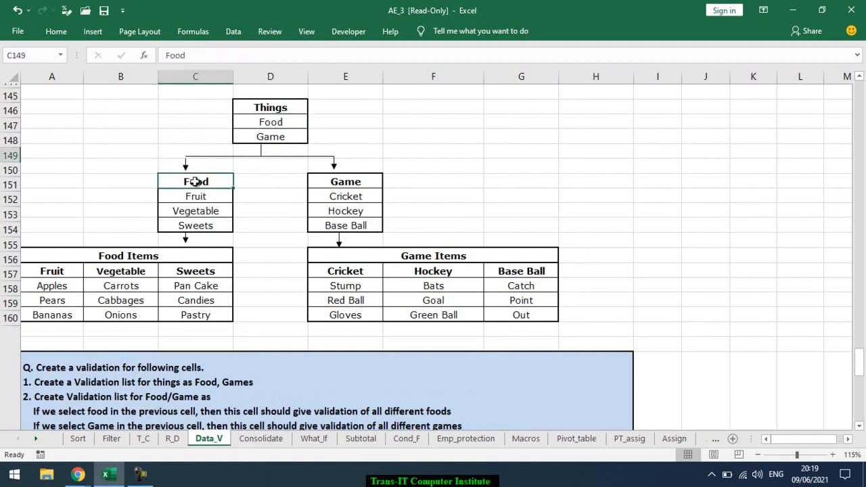
left_click_drag(197, 198, 201, 222)
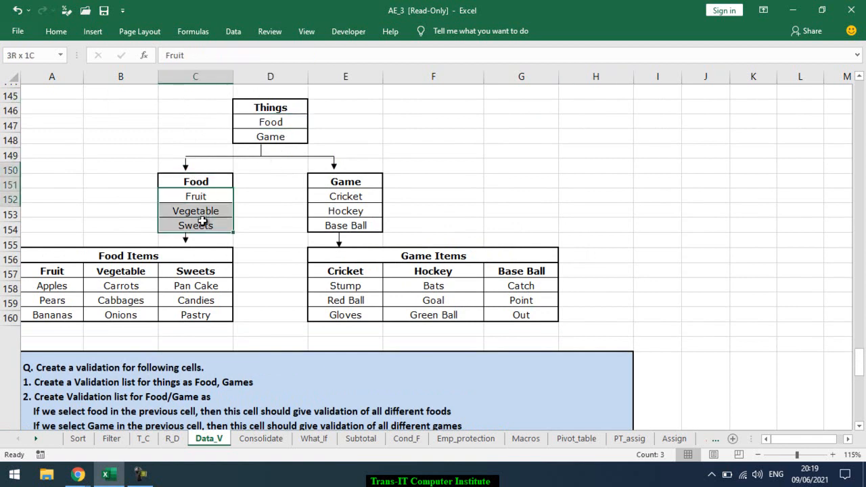
left_click_drag(348, 197, 353, 220)
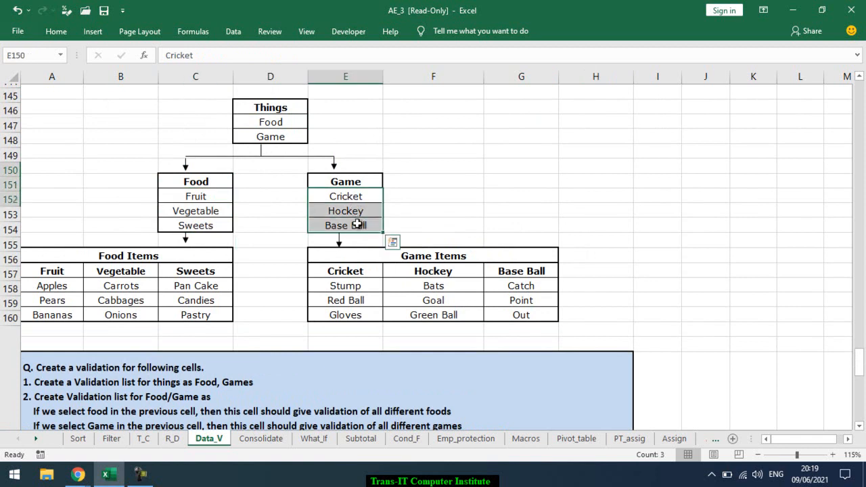
scroll(356, 222, "down", 3)
scroll(357, 222, "down", 3)
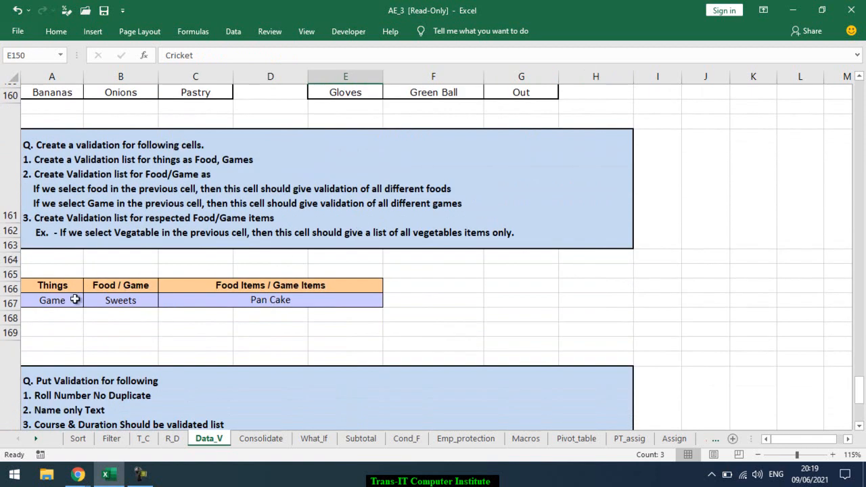
Step: Compare the Things, Food / Game and Food Items / Game Items answer cells with the source lists and the validation question
left_click(74, 300)
scroll(60, 302, "up", 8)
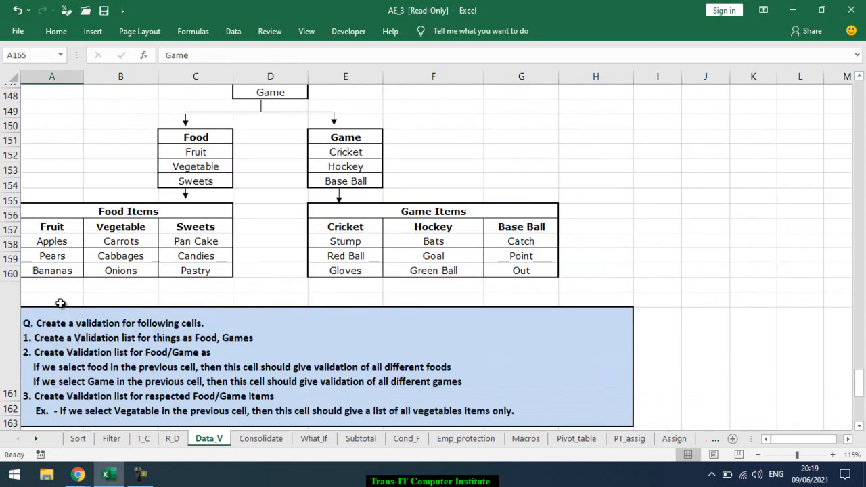
scroll(60, 303, "down", 2)
scroll(60, 304, "down", 2)
scroll(257, 295, "down", 2)
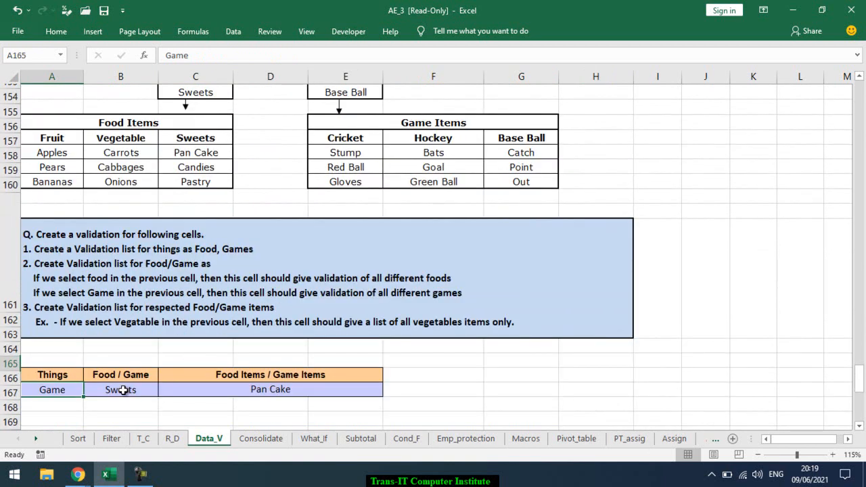
scroll(298, 269, "up", 1)
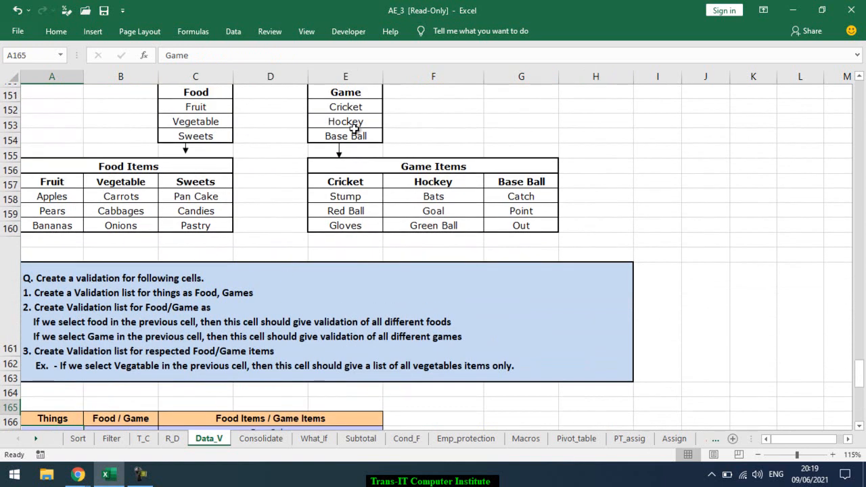
scroll(353, 127, "down", 1)
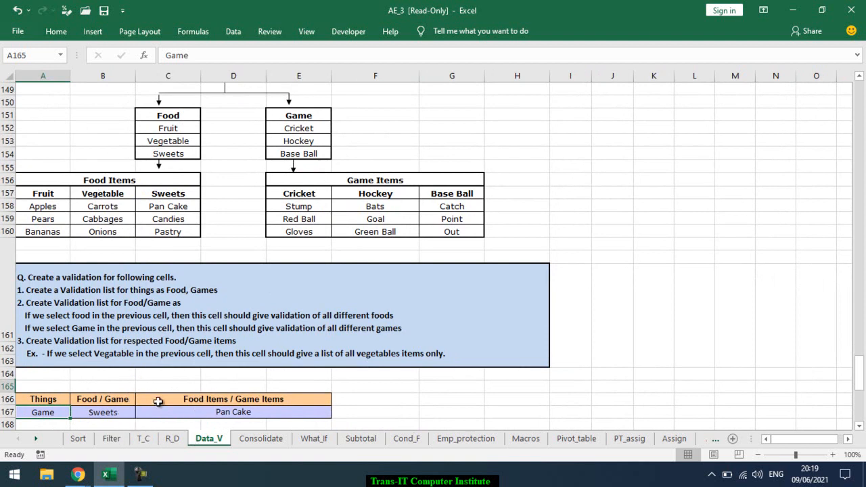
left_click(81, 416)
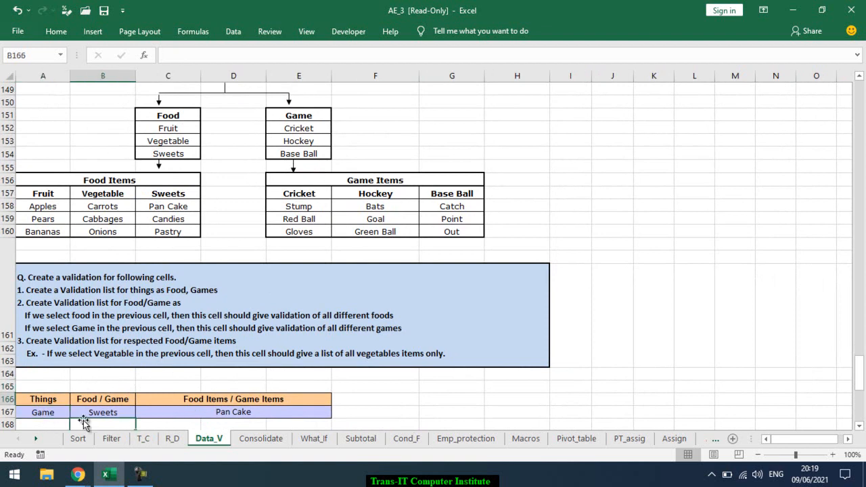
left_click(148, 419)
scroll(159, 416, "down", 1)
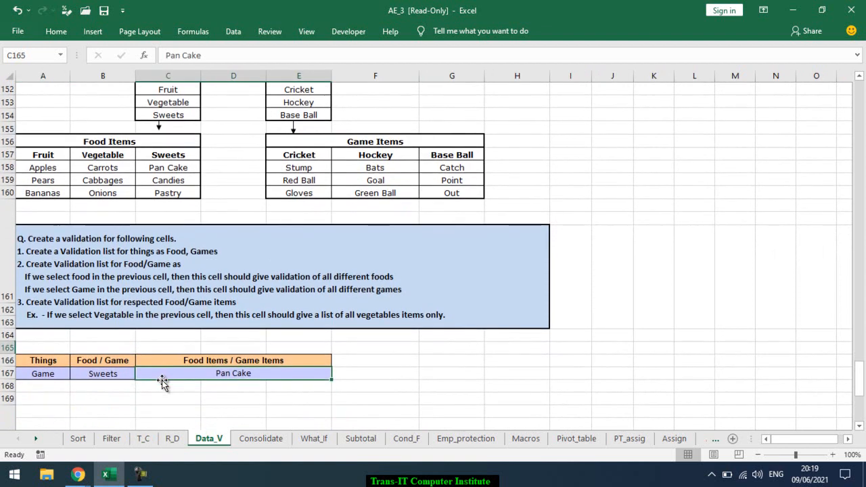
scroll(162, 382, "up", 1)
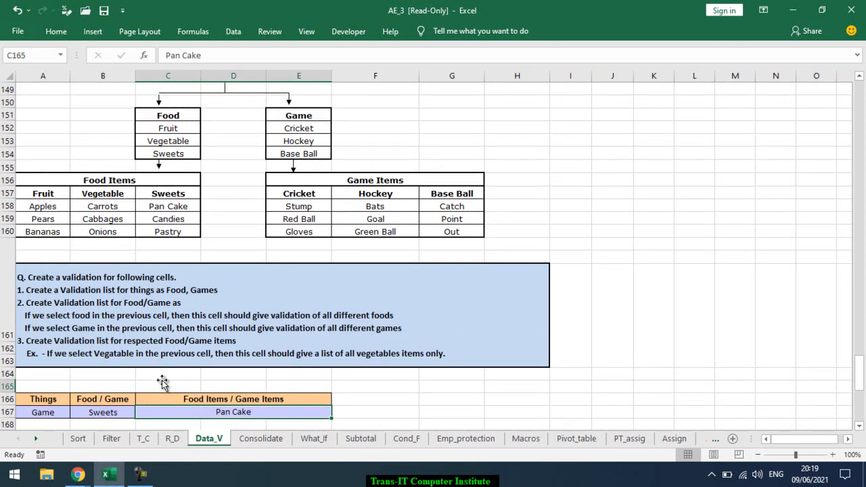
scroll(162, 383, "up", 4)
scroll(162, 382, "down", 4)
scroll(162, 382, "down", 2)
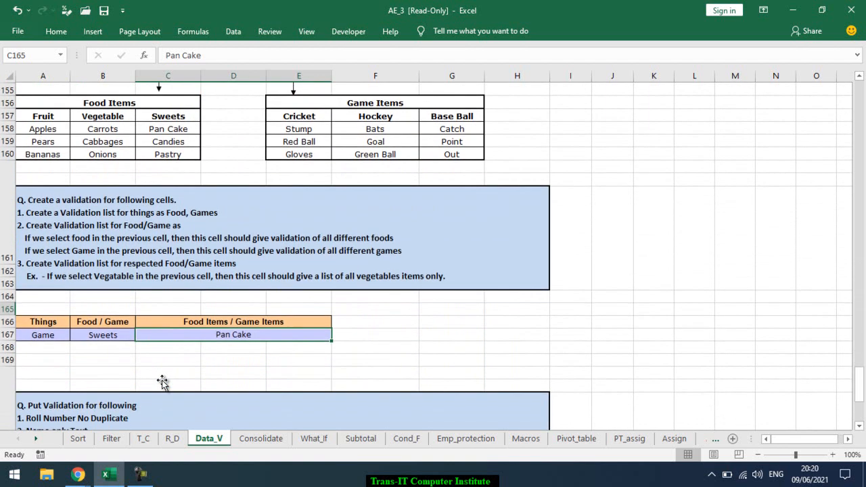
Step: Review the final validation exercise, matching its rules to the Roll Number, Name, Course, Joining Date and Birth date columns
scroll(162, 383, "down", 5)
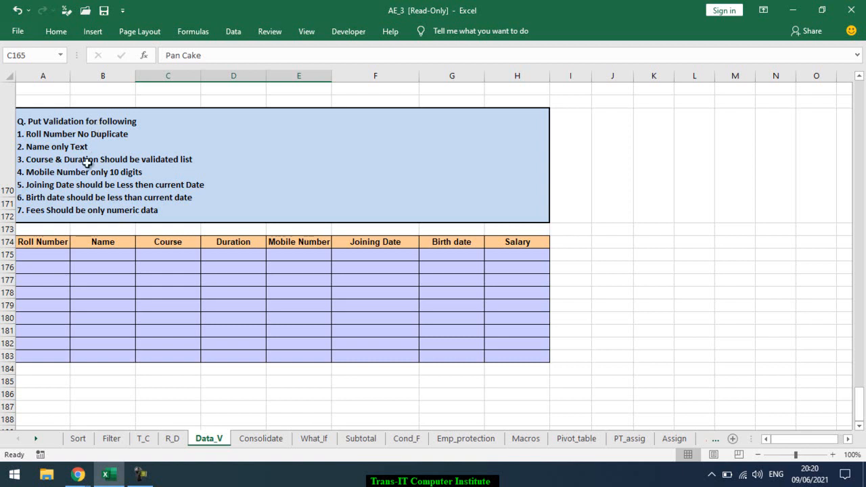
left_click_drag(54, 257, 57, 352)
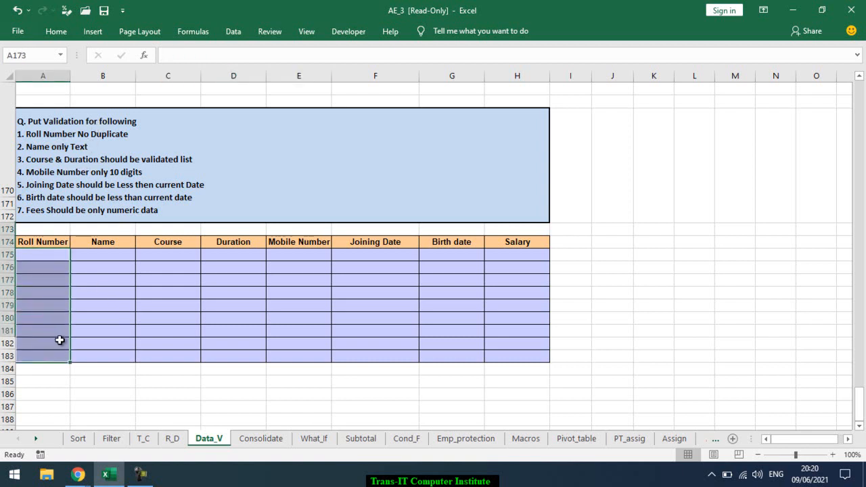
left_click_drag(106, 255, 99, 353)
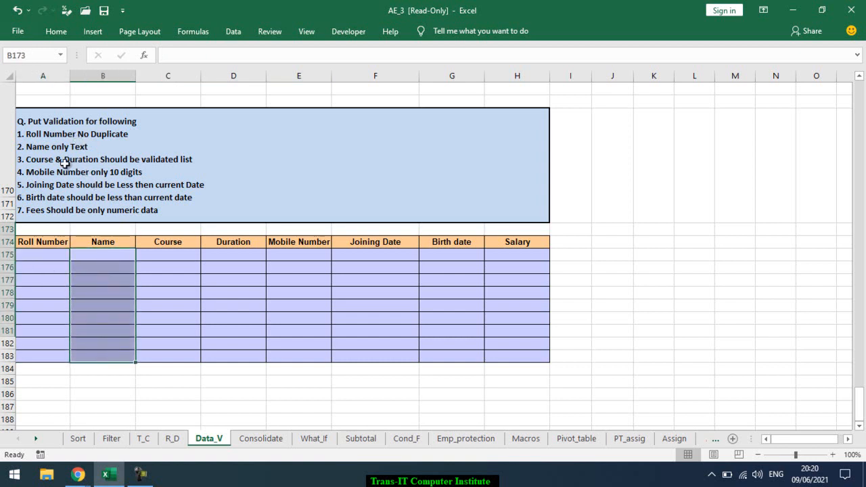
left_click(169, 254)
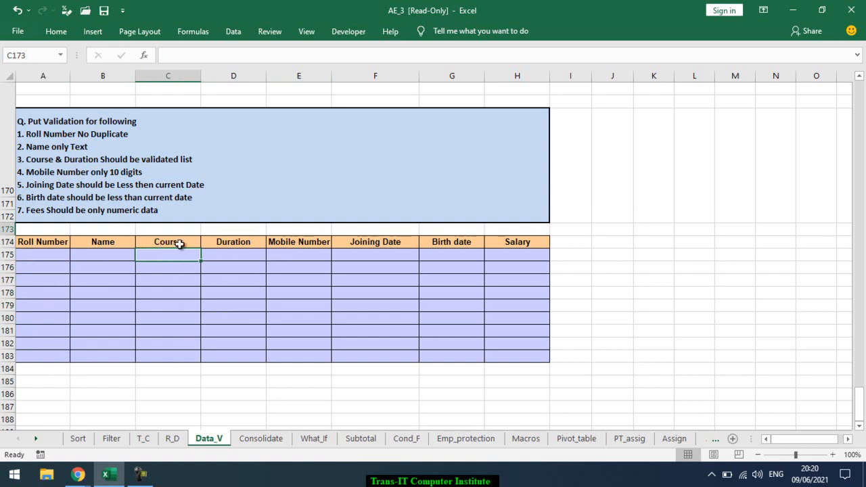
left_click_drag(390, 255, 379, 338)
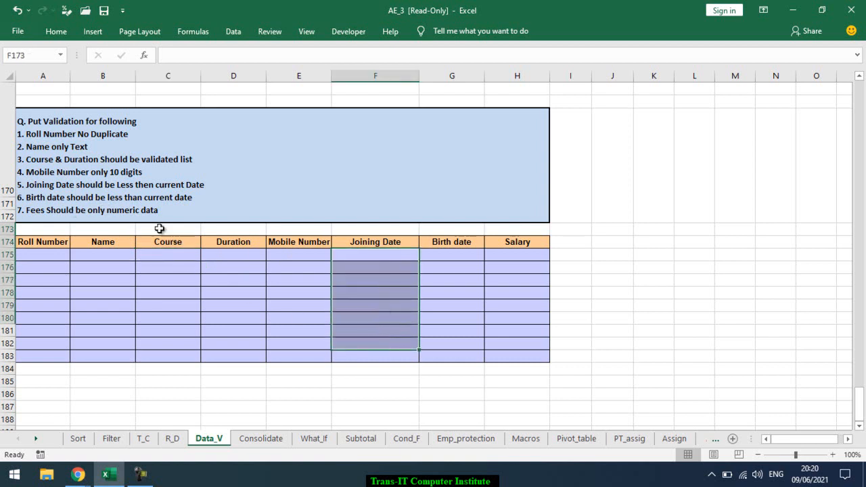
left_click_drag(464, 255, 450, 377)
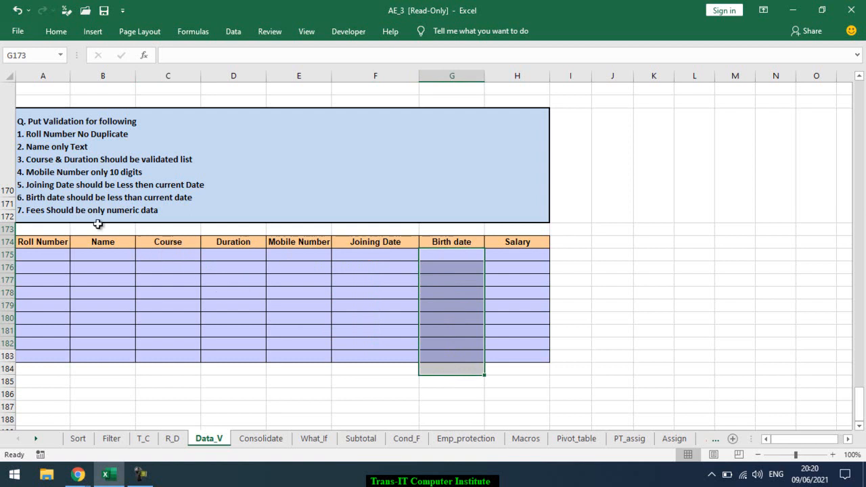
Step: Rename the Salary column header in the final validation exercise's table as Fees
left_click_drag(519, 253, 517, 344)
left_click(522, 242)
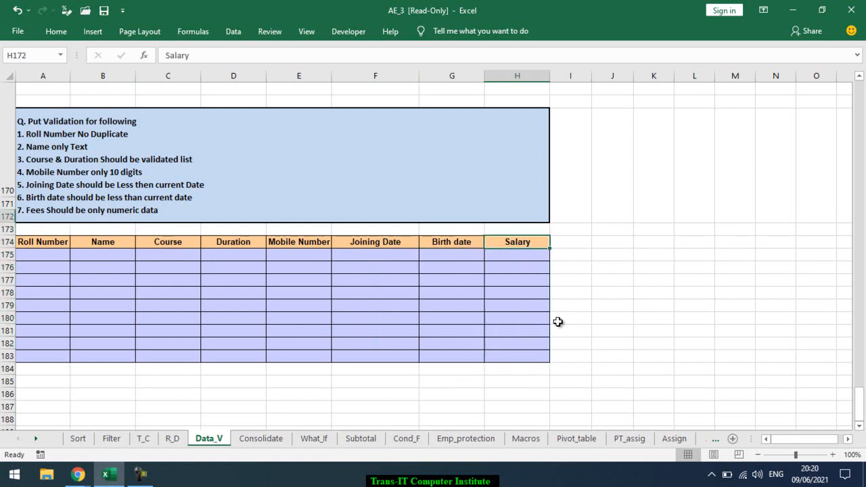
type("Feees")
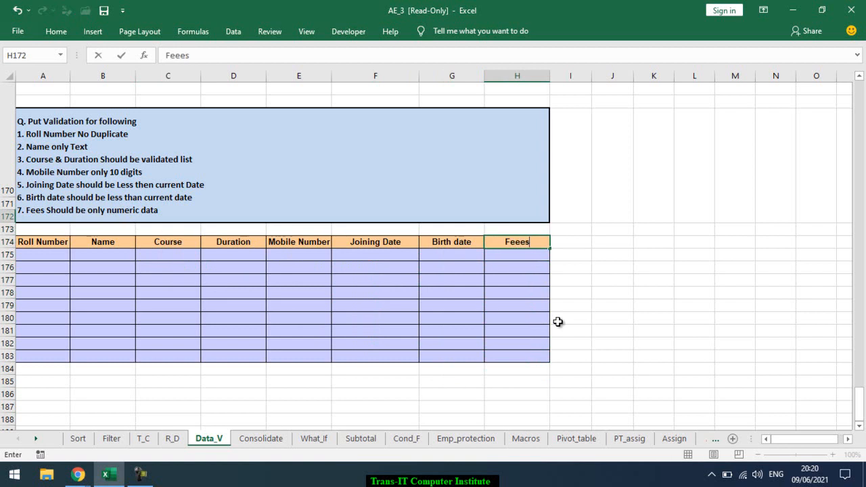
key("BackSpace")
key("BackSpace")
type("s")
key("Return")
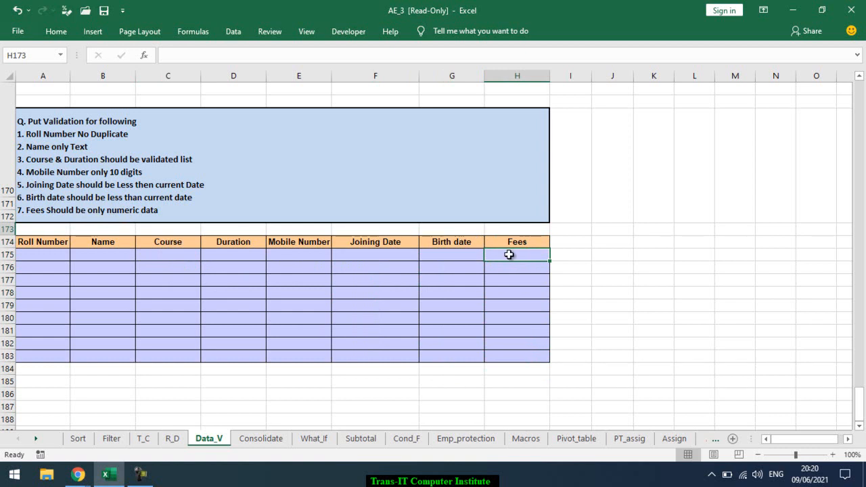
Step: Enter 100/- as the first fee and total the Fees column with a SUM formula directly below the table
type("100/-")
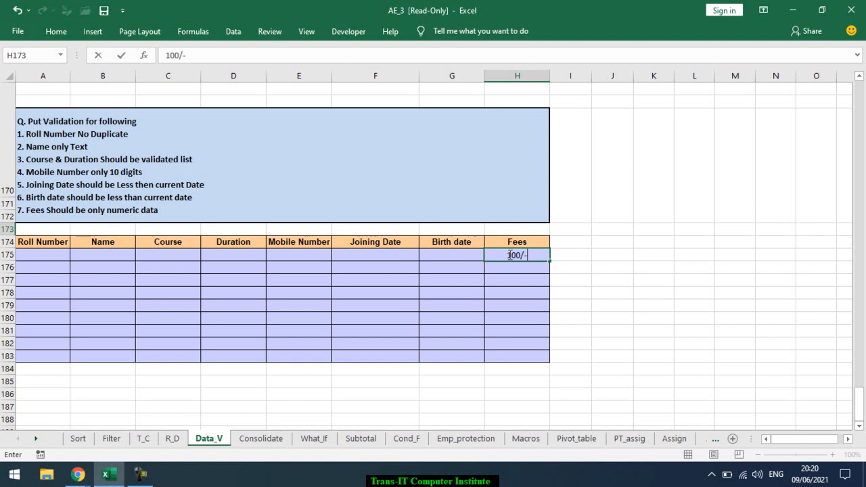
key("Return")
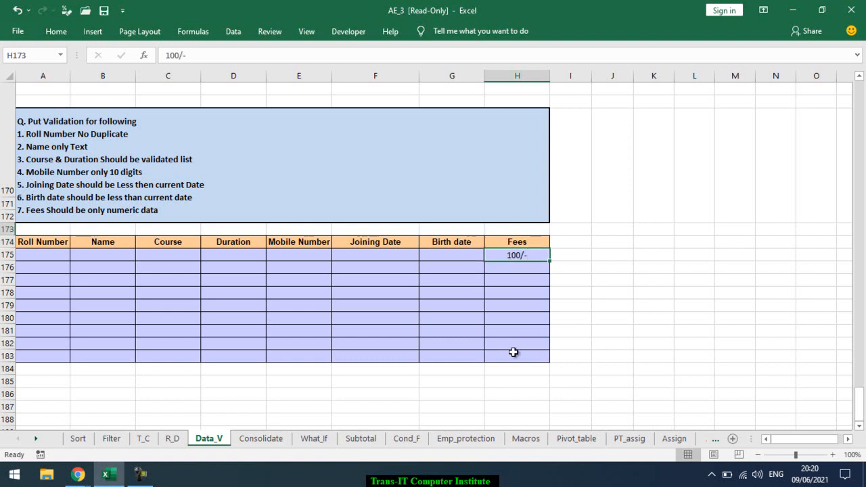
left_click(520, 369)
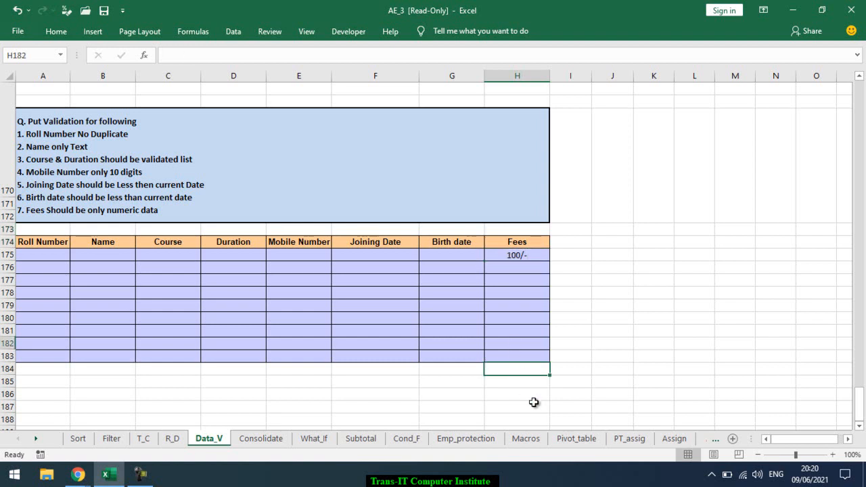
type("=SUM()")
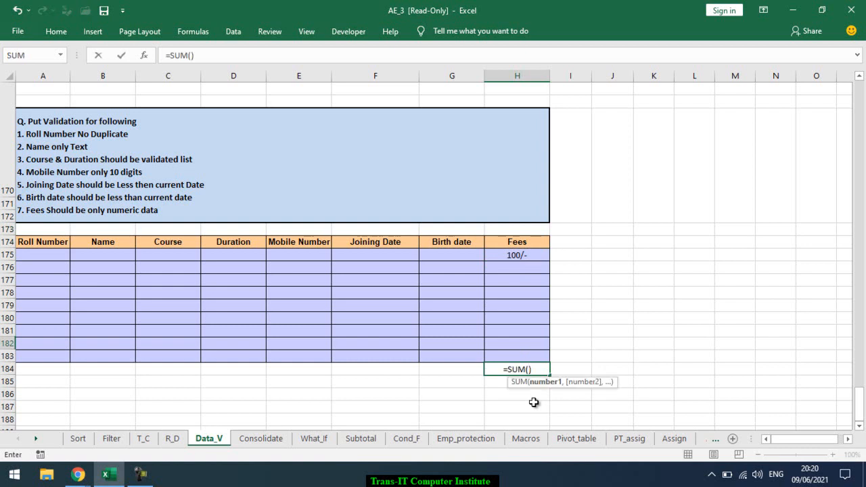
key("Up")
key("shift+Up")
key("shift+Up")
key("shift+Up")
key("shift+Up")
key("shift+Up")
key("shift+Up")
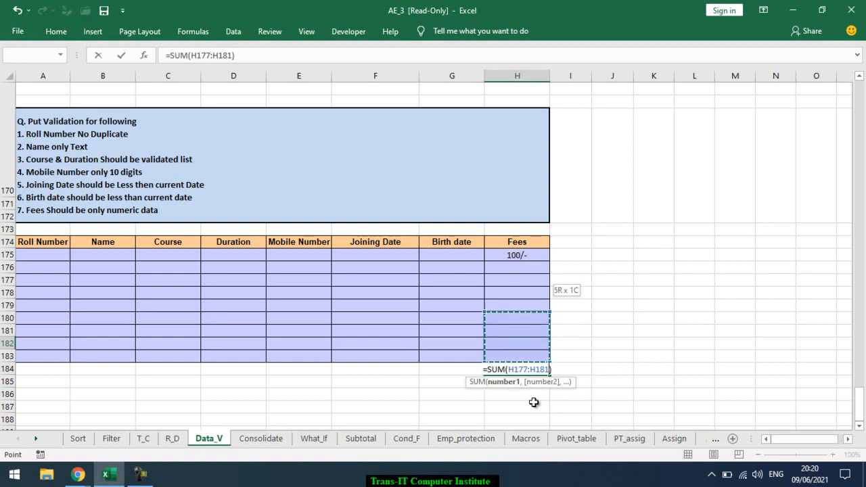
key("Return")
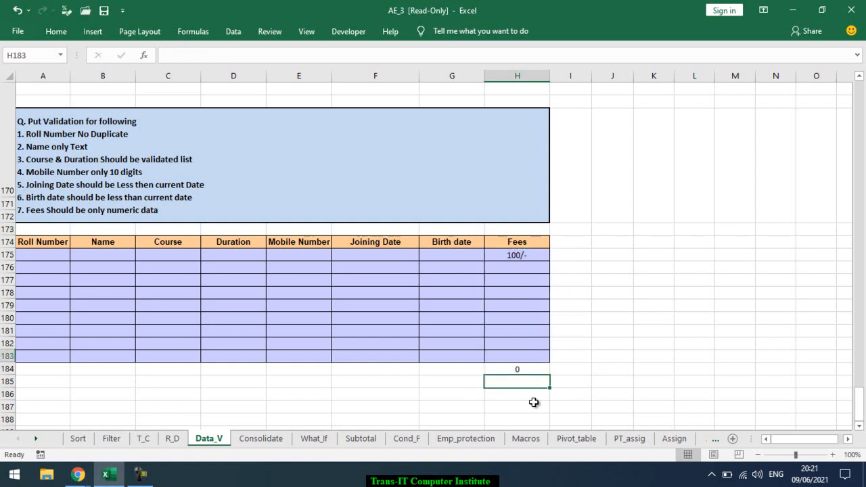
Step: Replace the first entry under Fees with the plain number 100
key("Up")
key("Up")
key("Up")
key("Up")
key("Up")
key("Up")
key("Up")
key("Up")
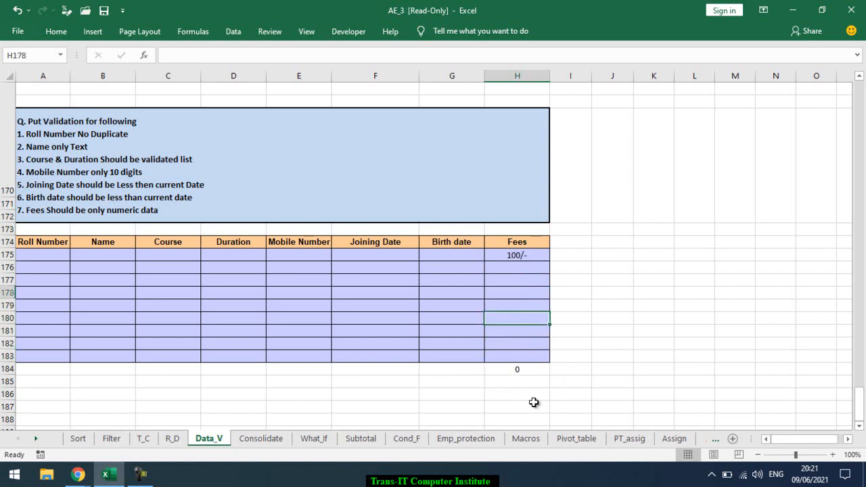
key("Up")
key("Up")
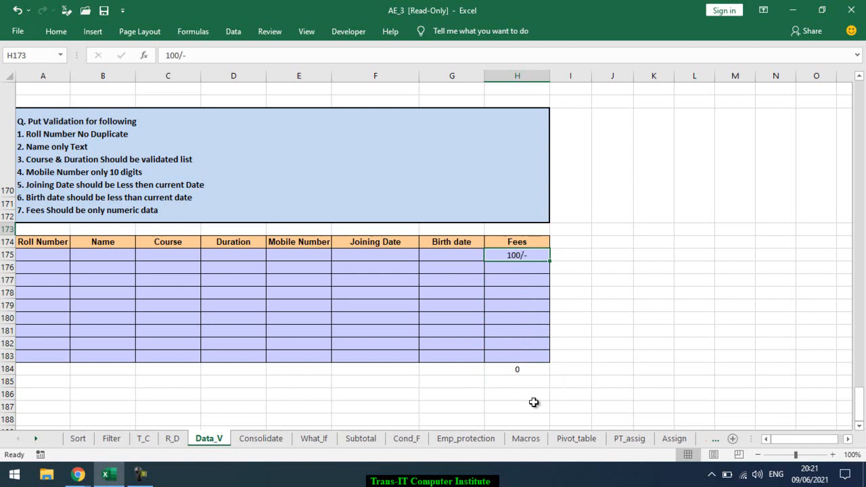
type("100")
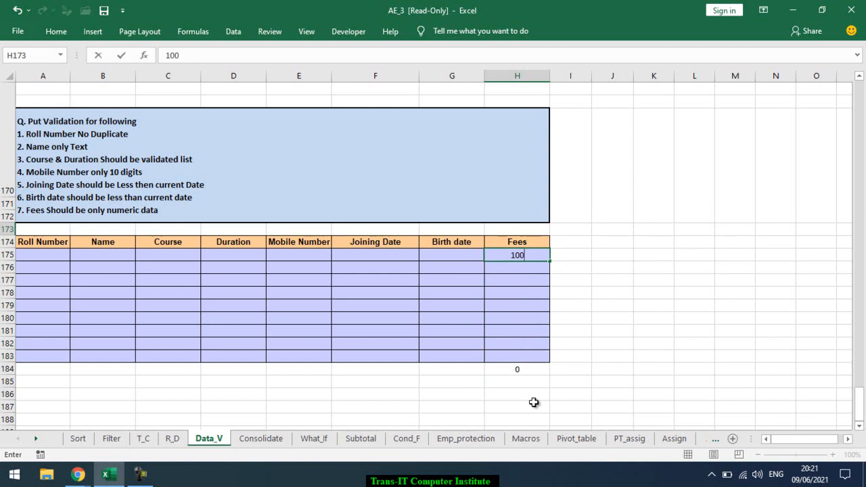
key("Return")
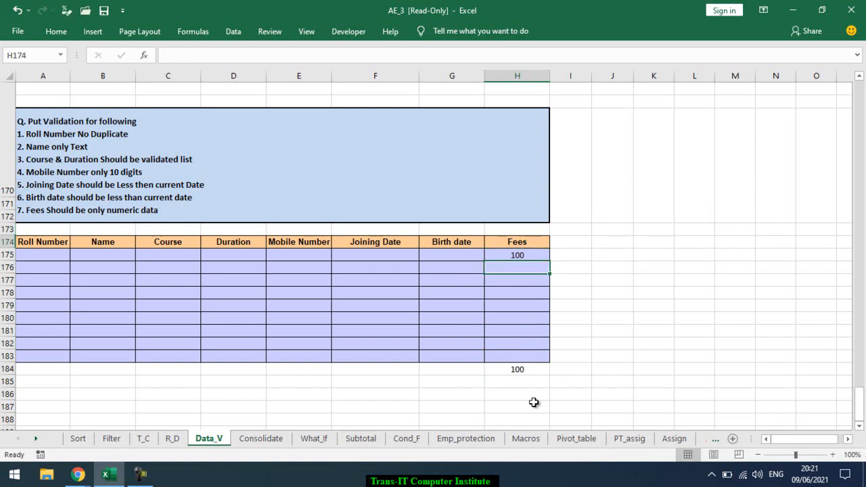
left_click_drag(530, 251, 532, 355)
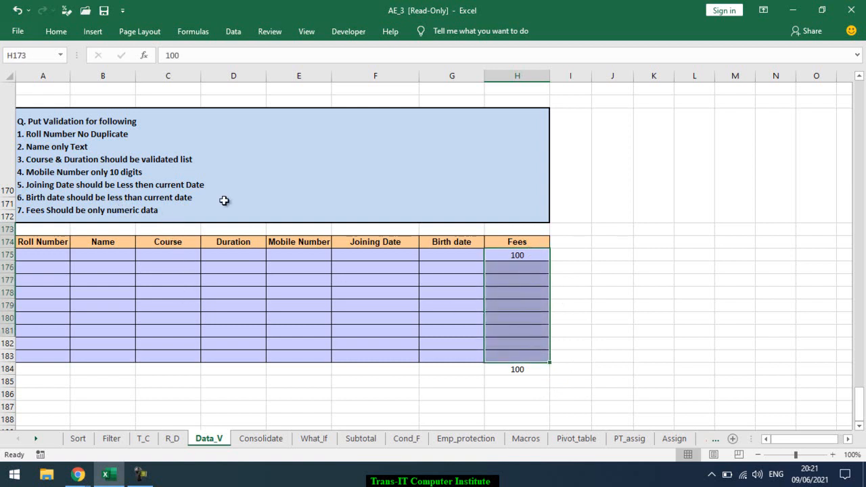
left_click_drag(59, 245, 503, 362)
left_click(450, 345)
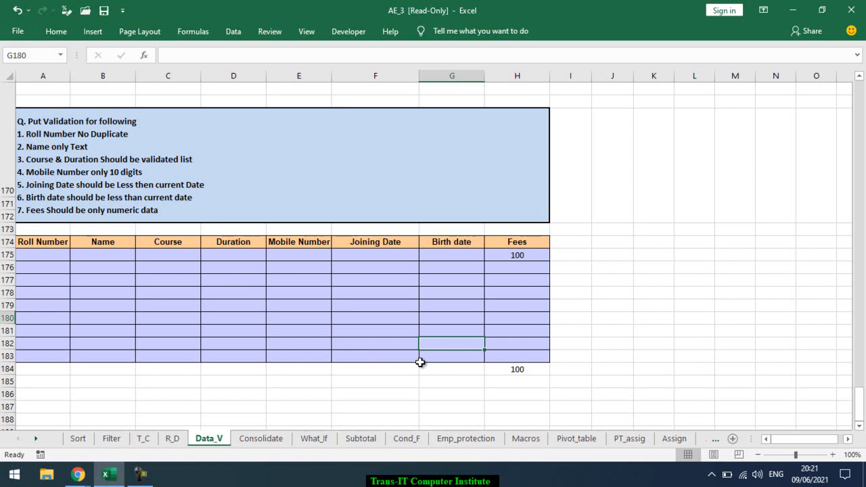
key("alt")
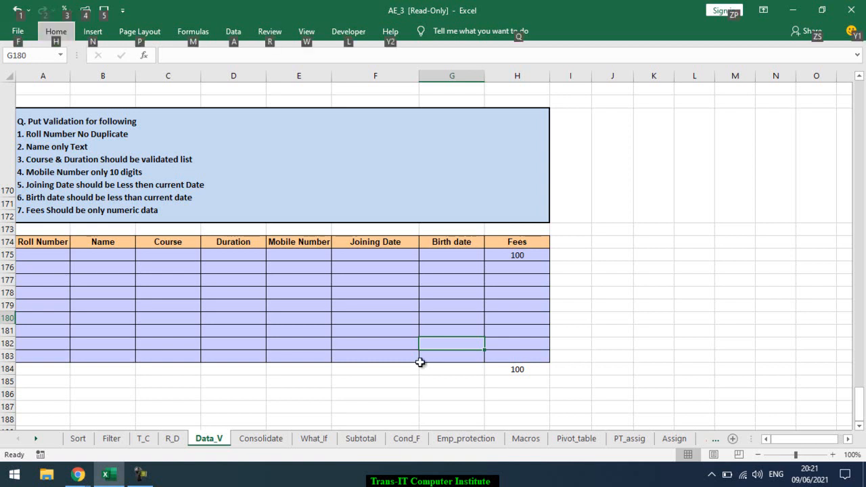